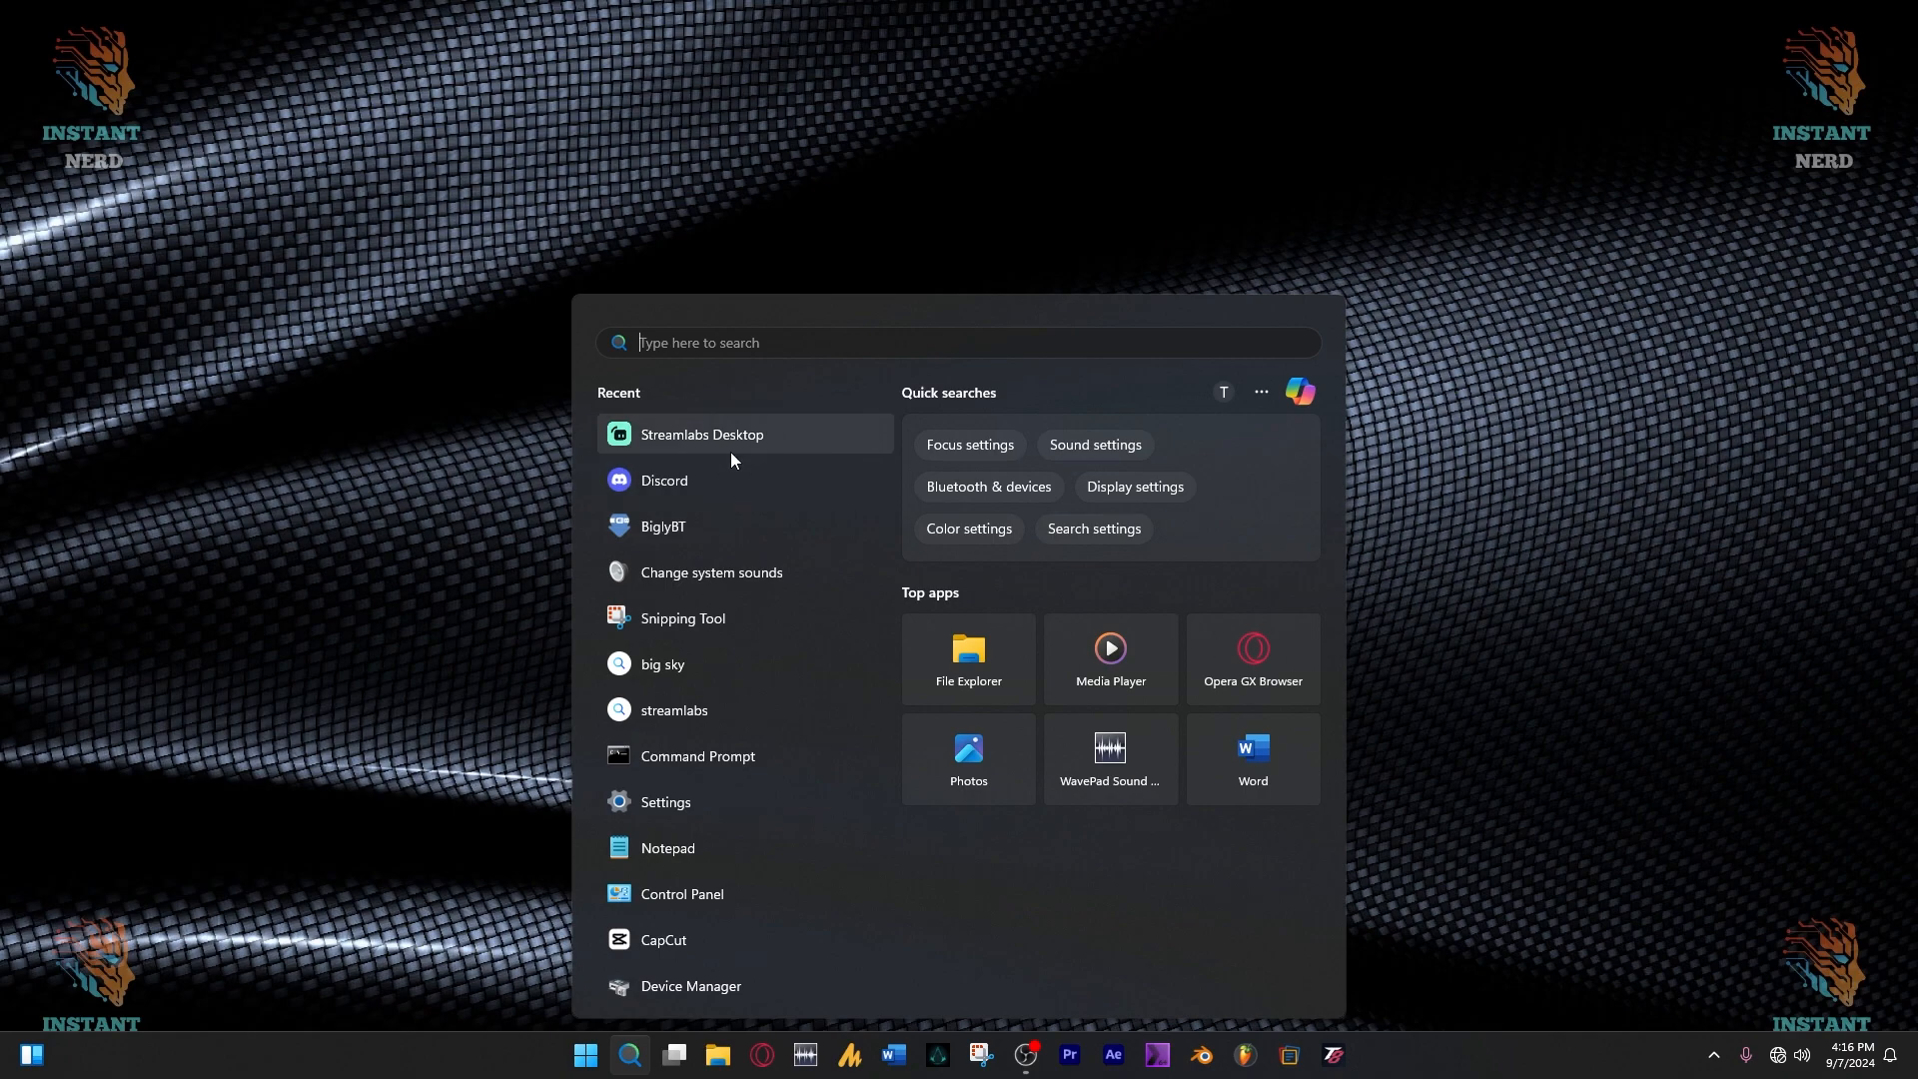
# - Launch Streamlabs Desktop, view the list of past recordings and return to the scene editor
pyautogui.click(729, 451)
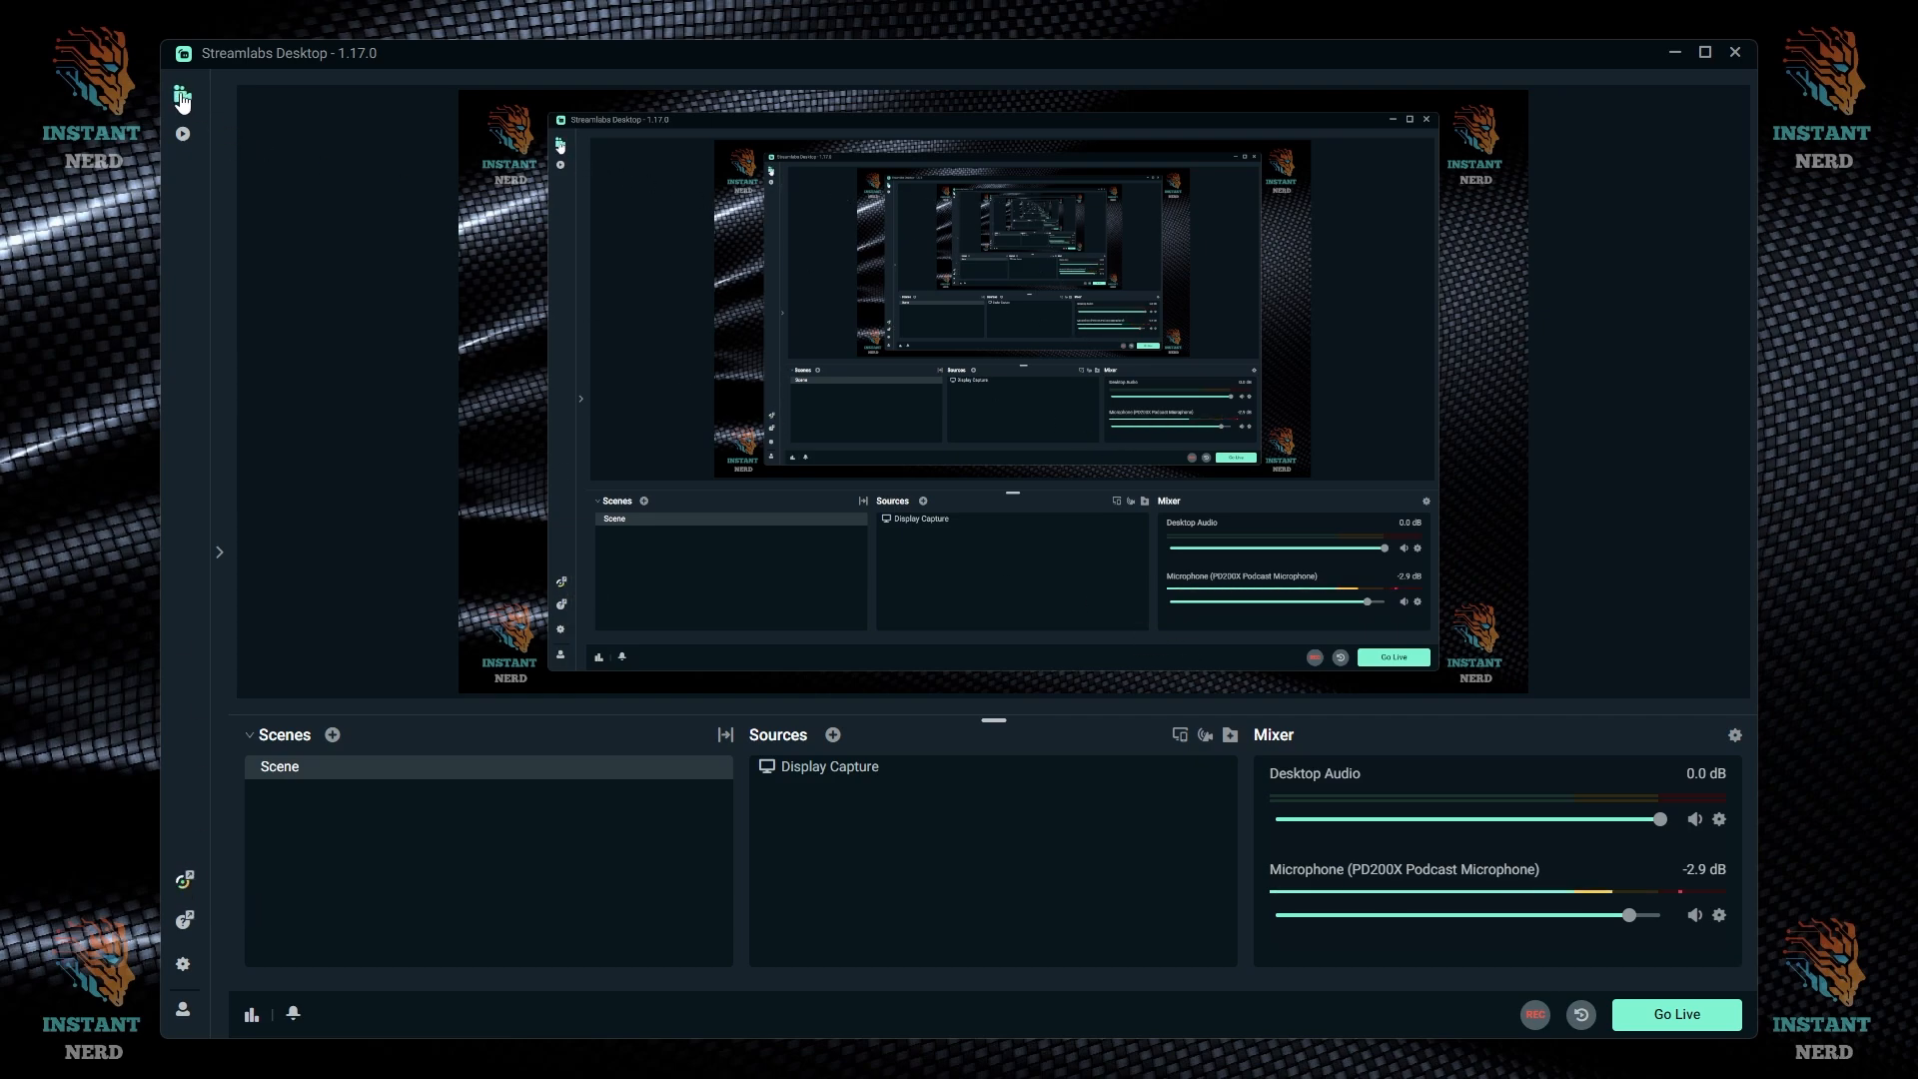
pyautogui.click(183, 134)
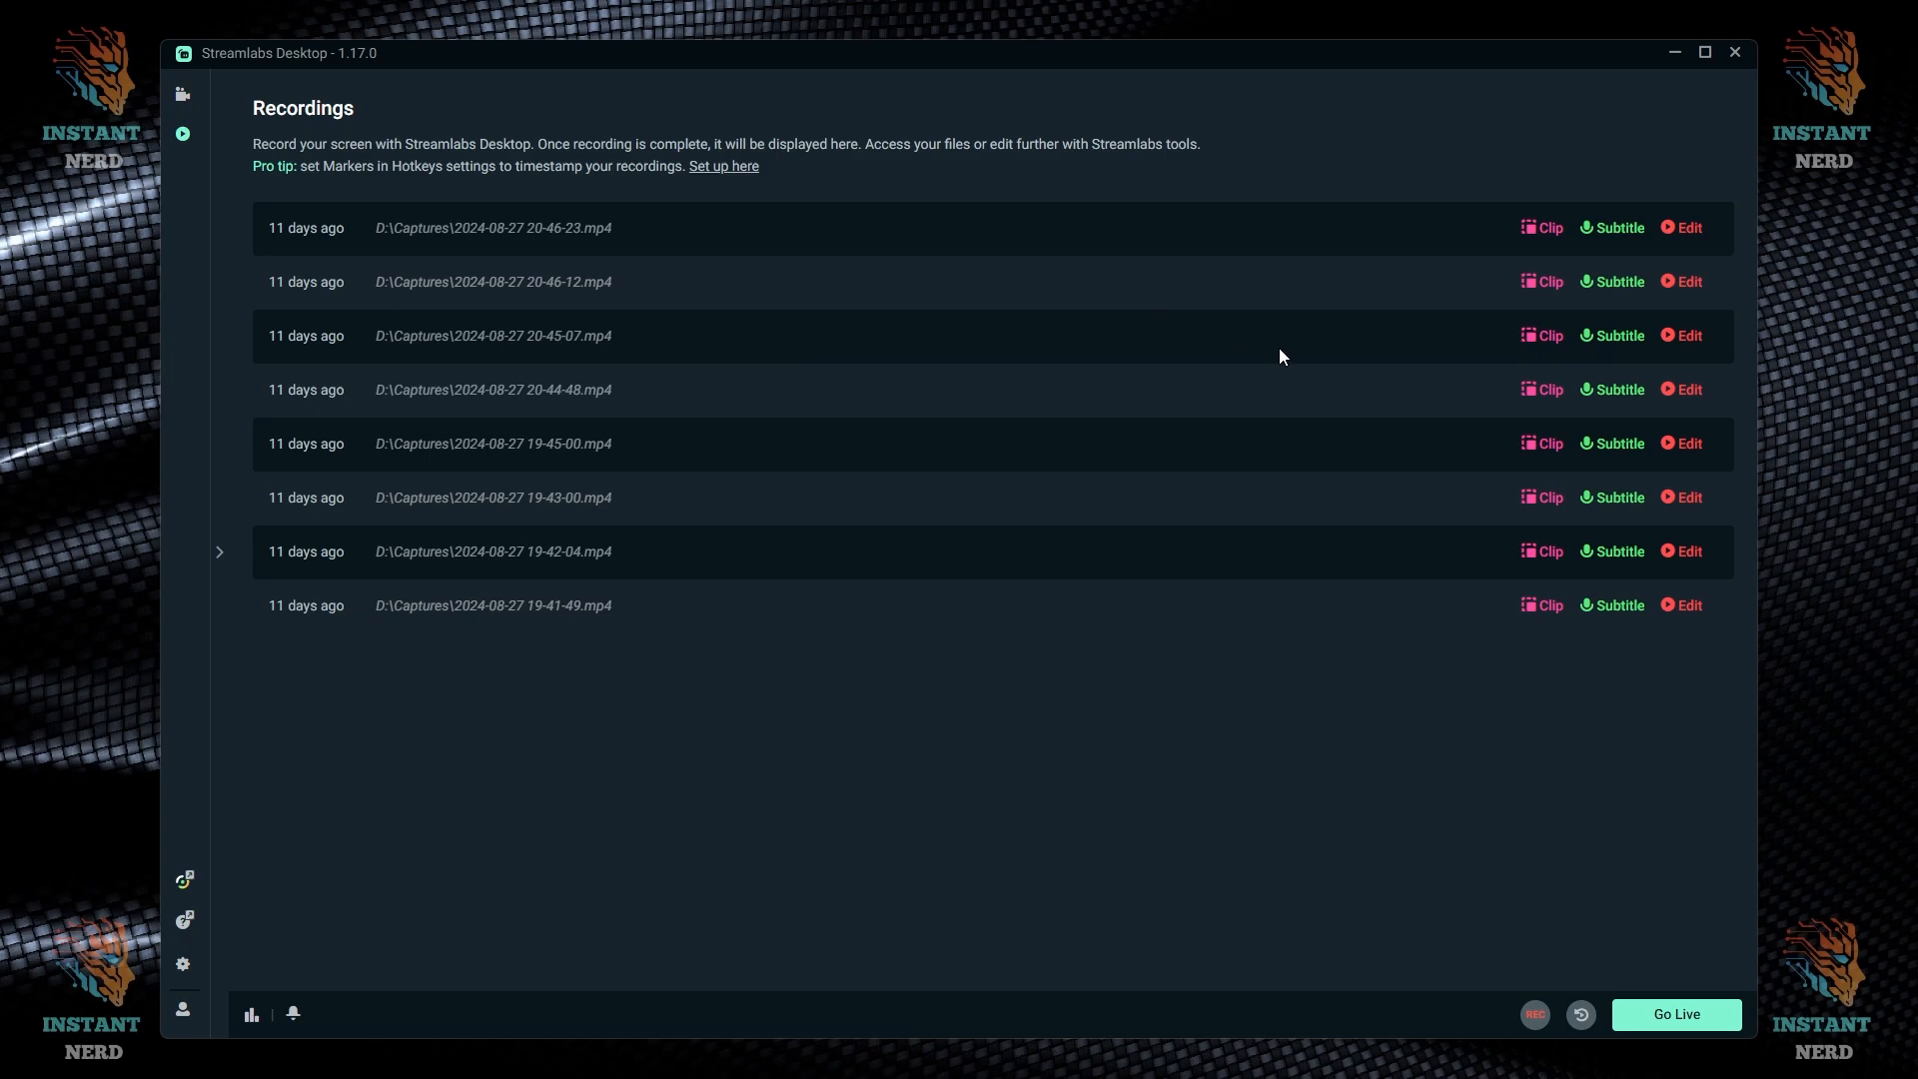
pyautogui.click(182, 93)
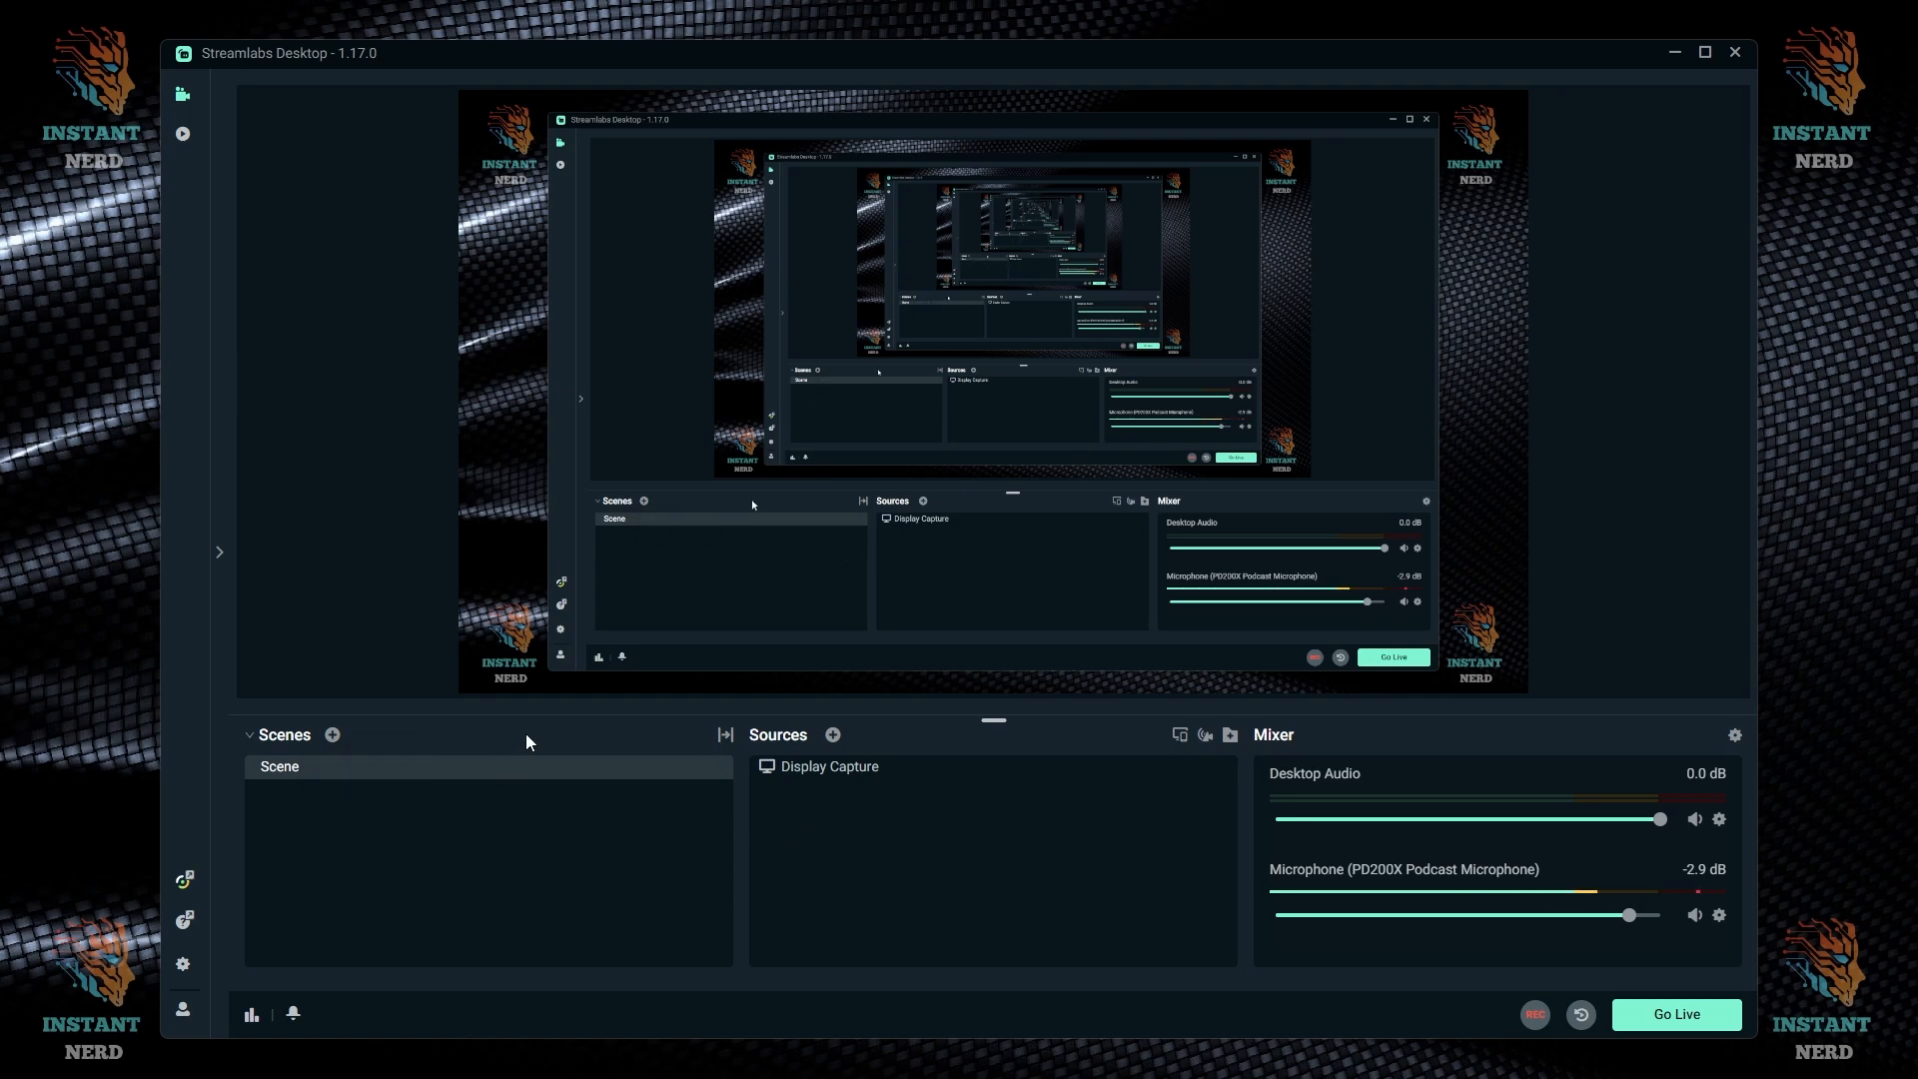
# - Create a scene named New Scene and add the existing Display Capture source to it
pyautogui.click(332, 739)
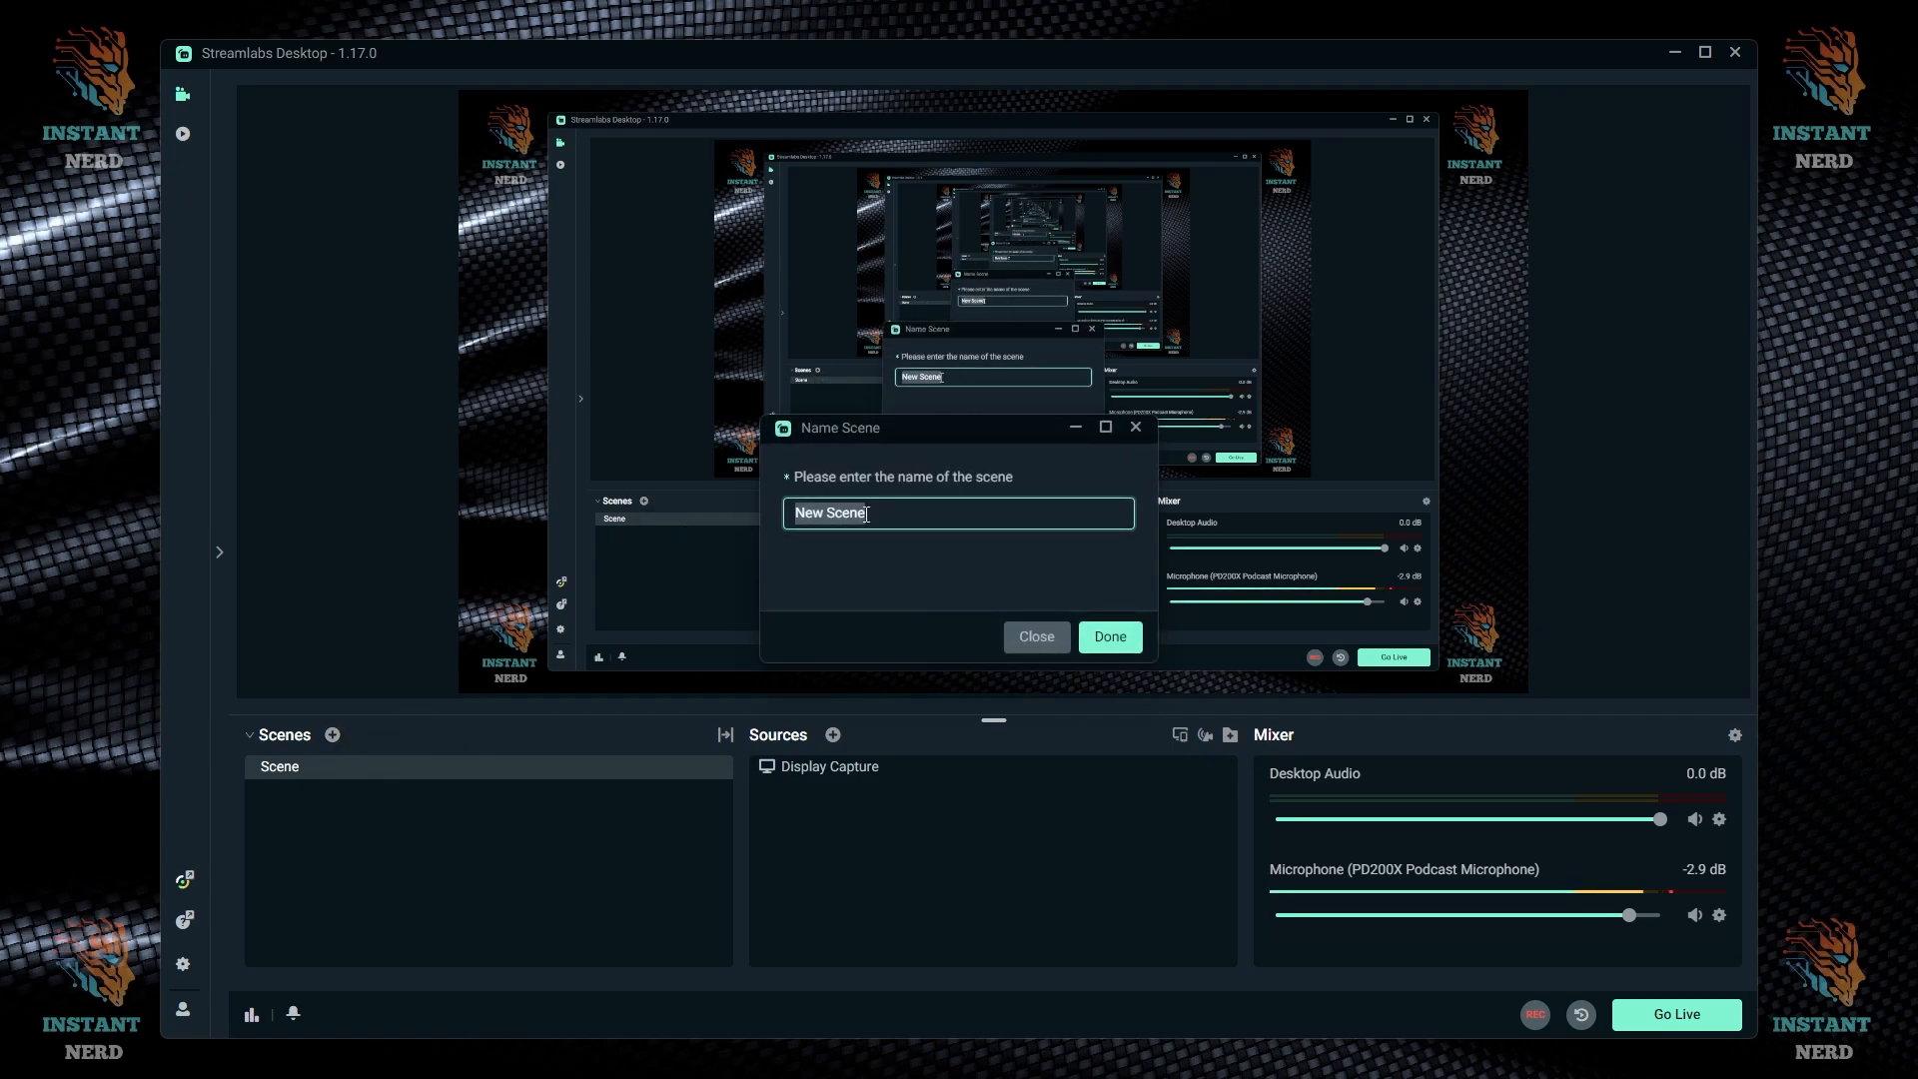
pyautogui.click(1113, 645)
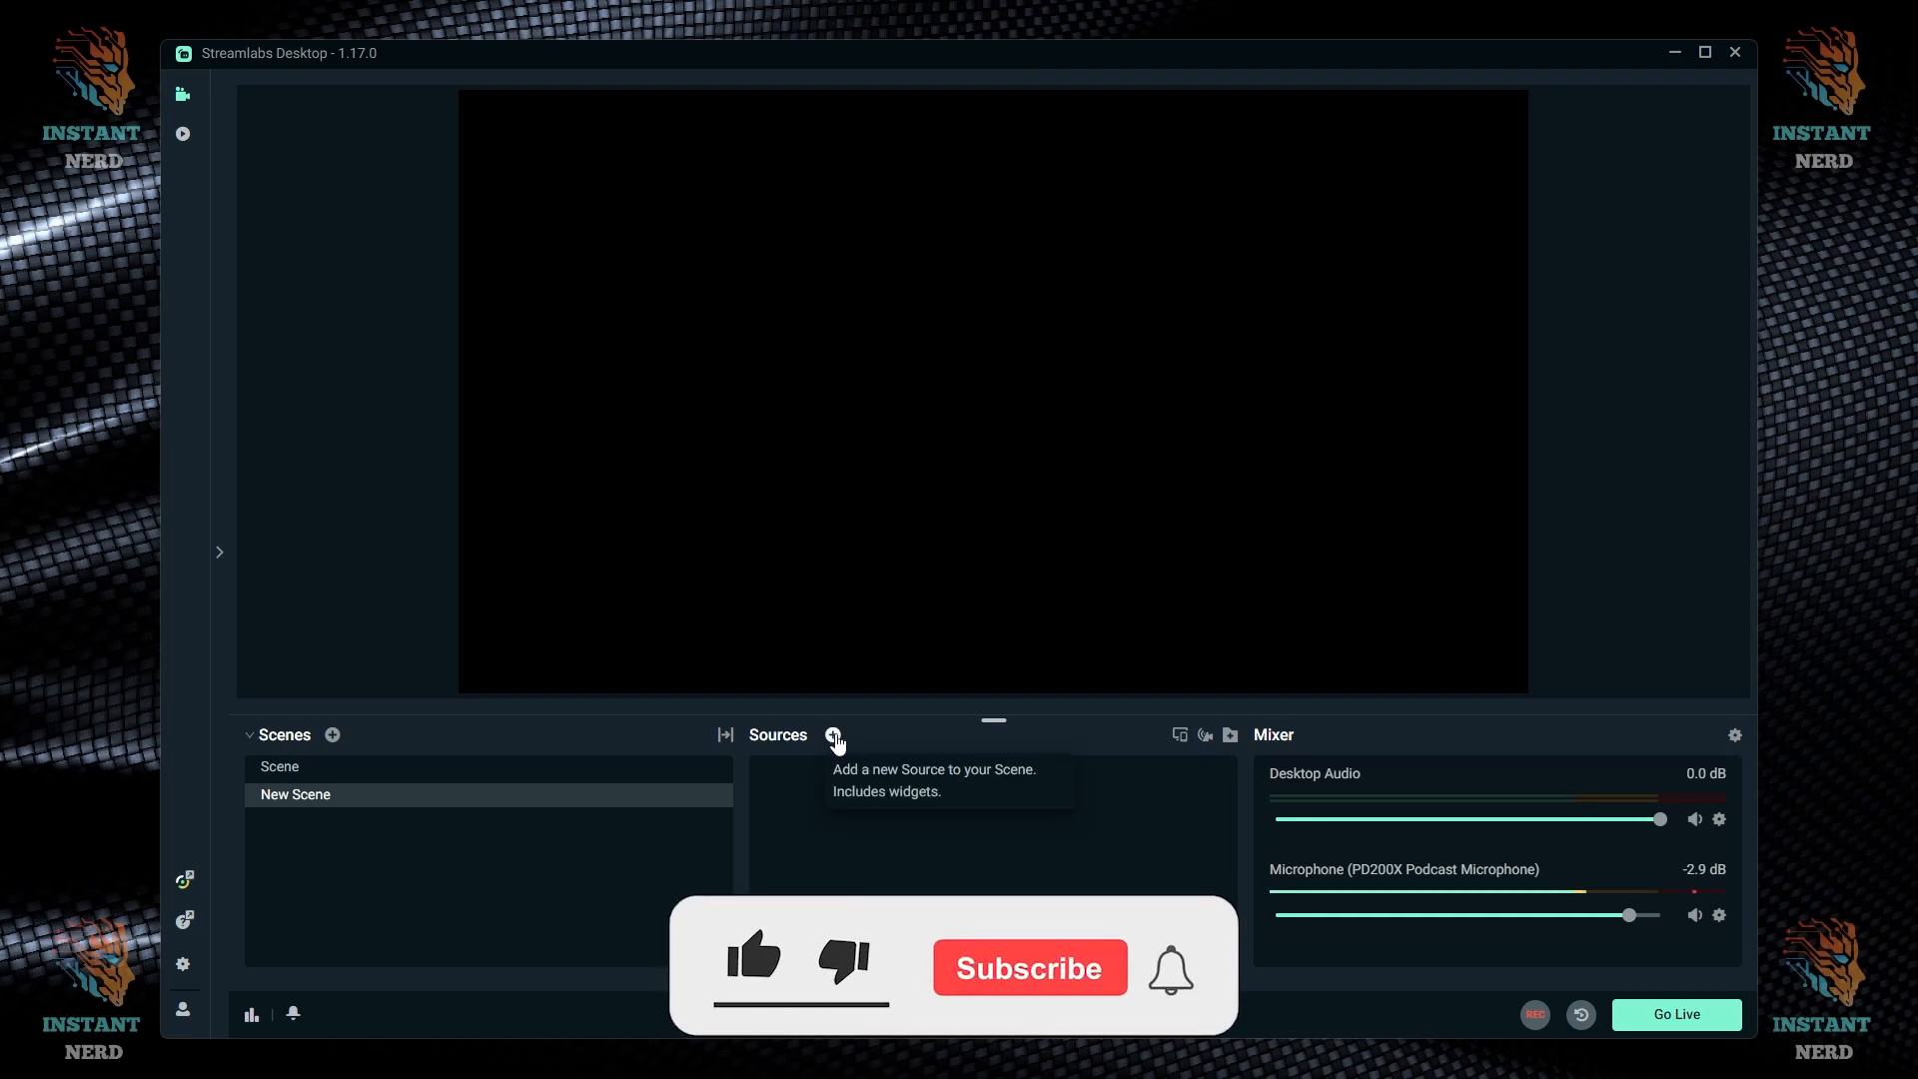
pyautogui.click(833, 736)
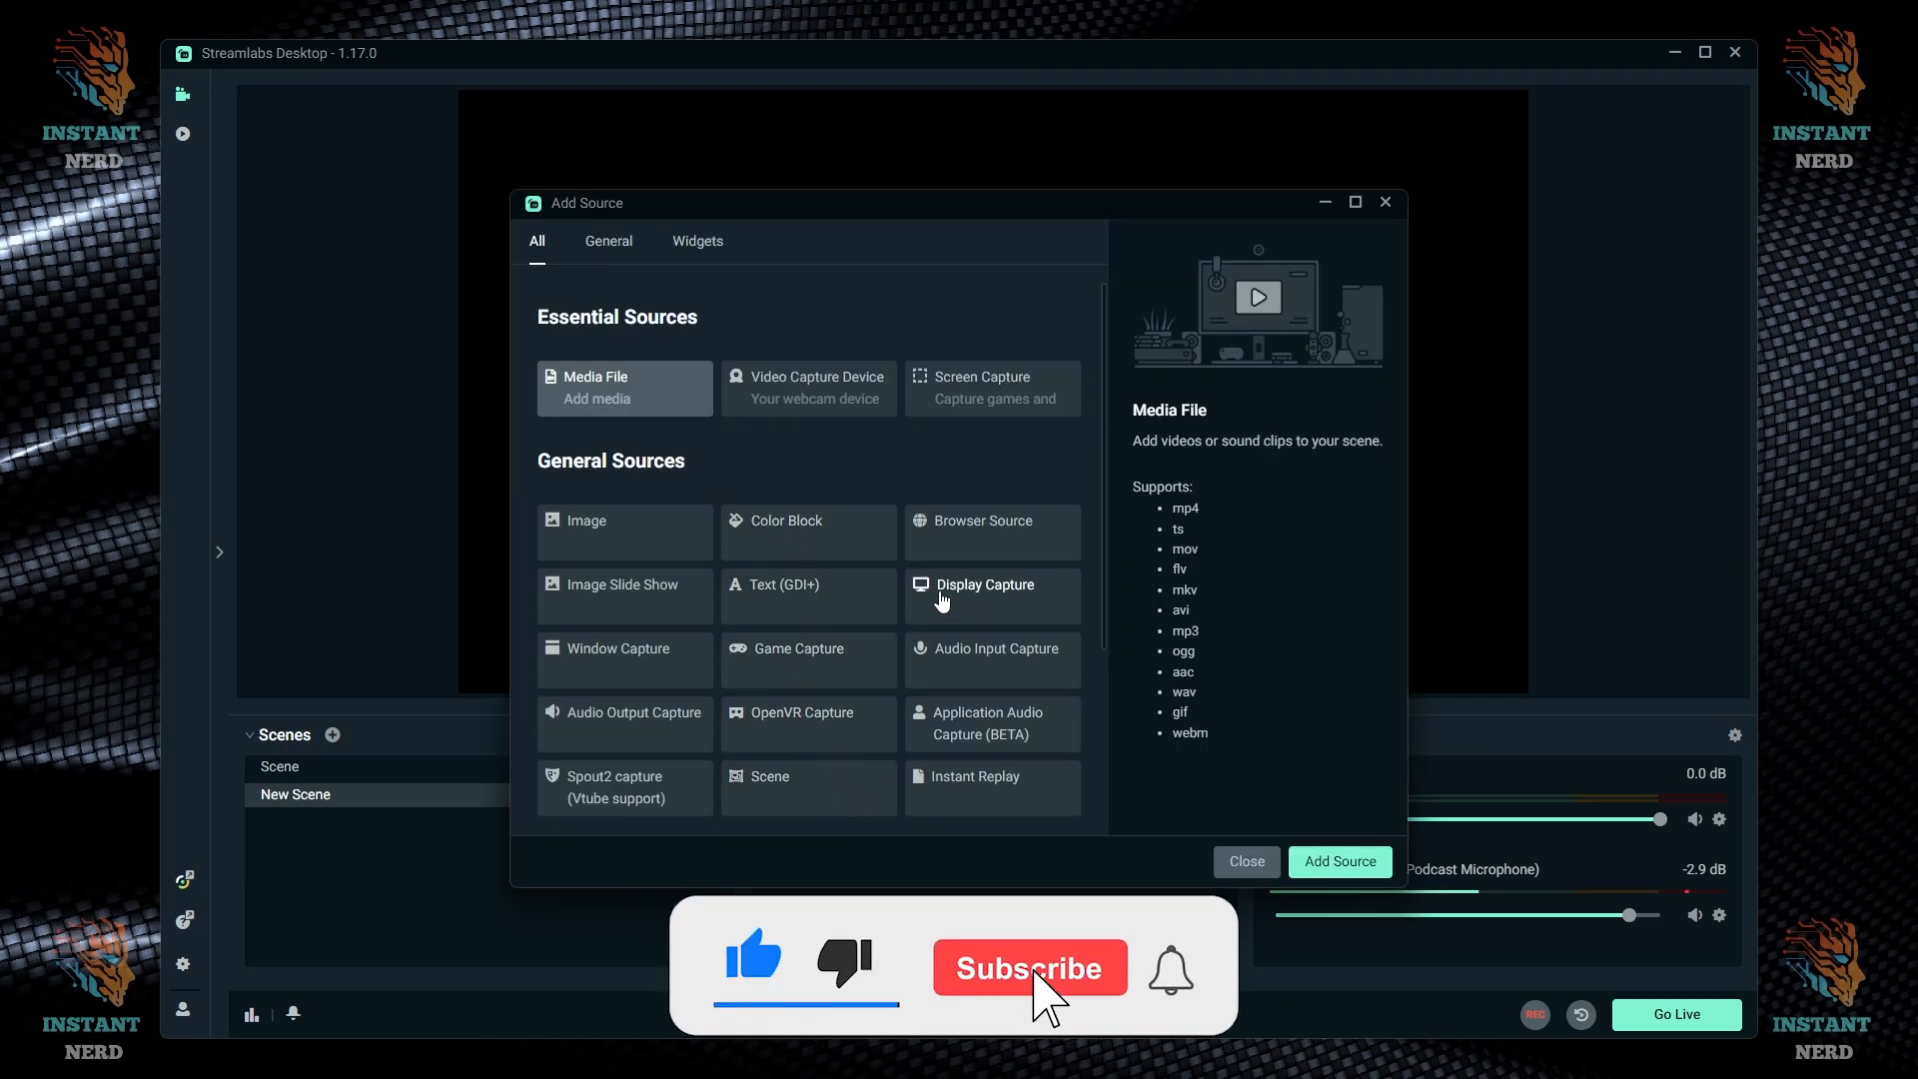
pyautogui.click(993, 599)
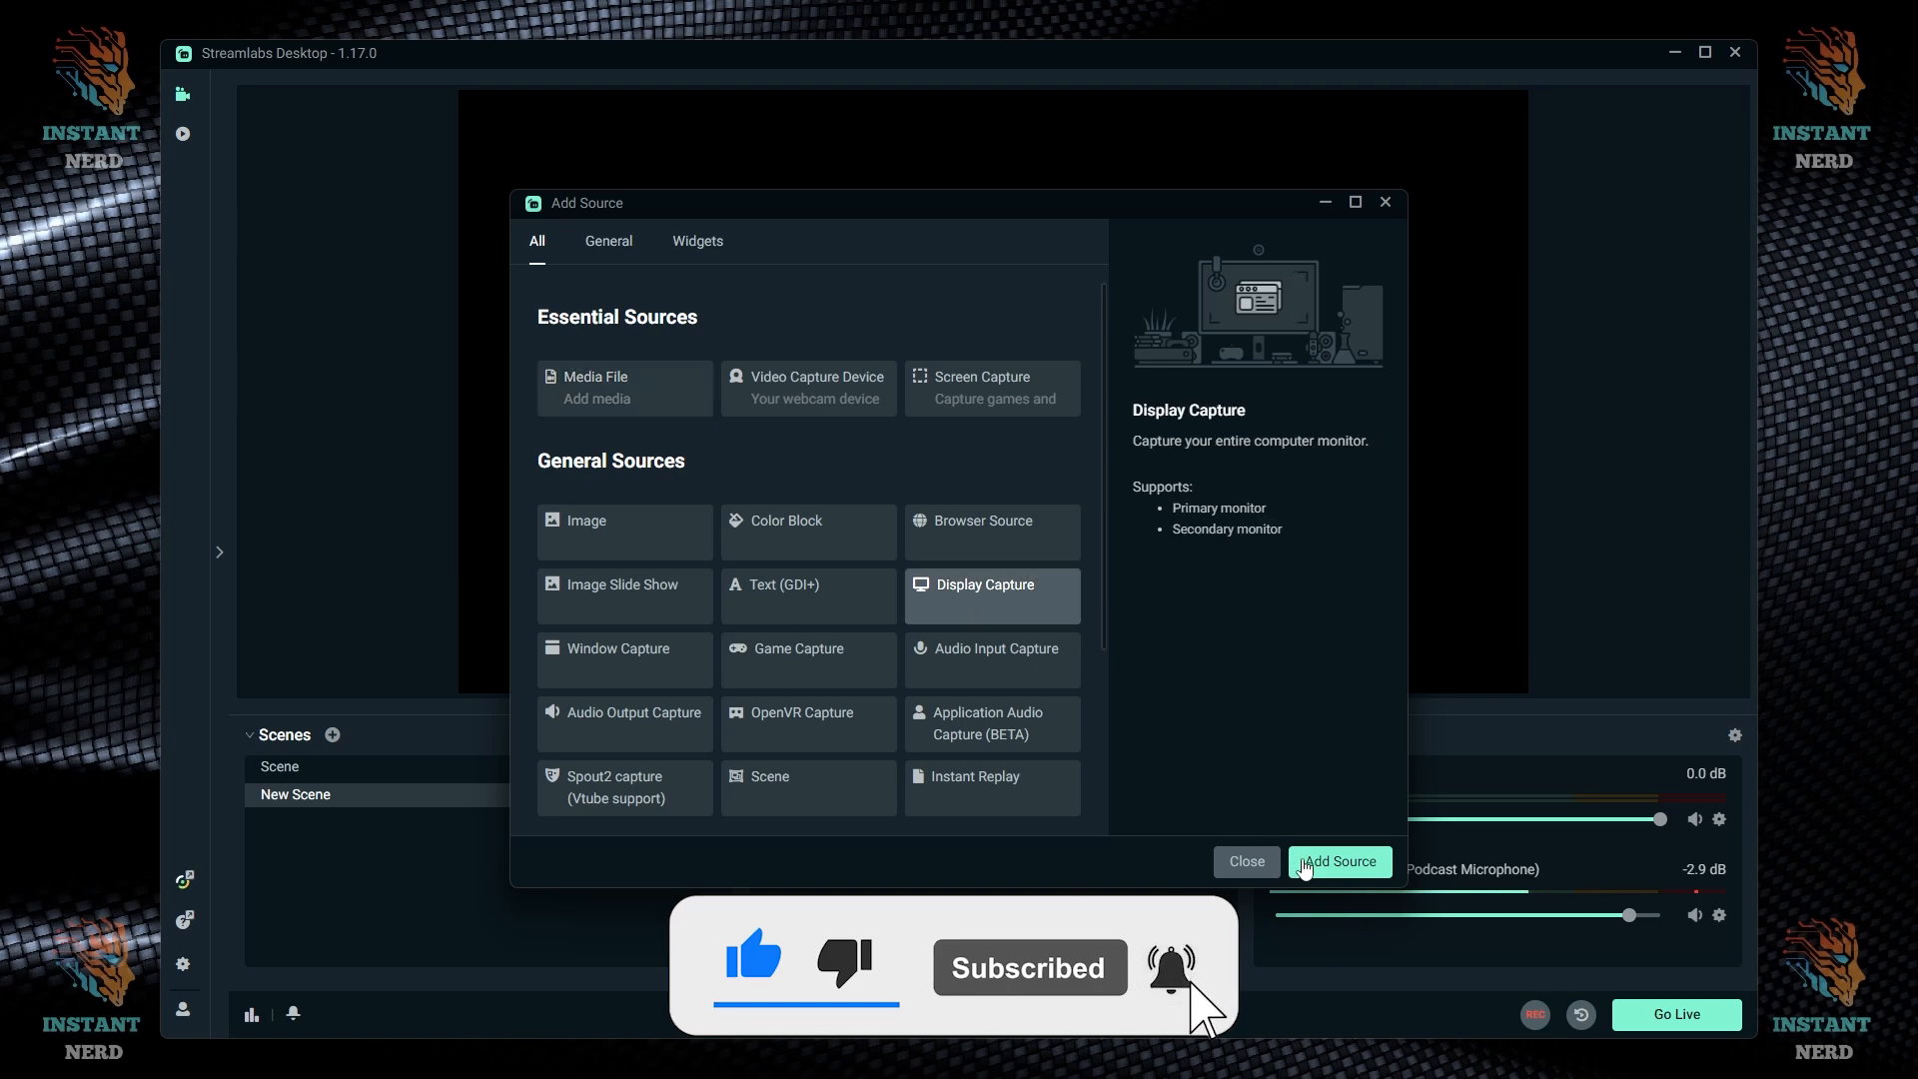
pyautogui.click(1309, 865)
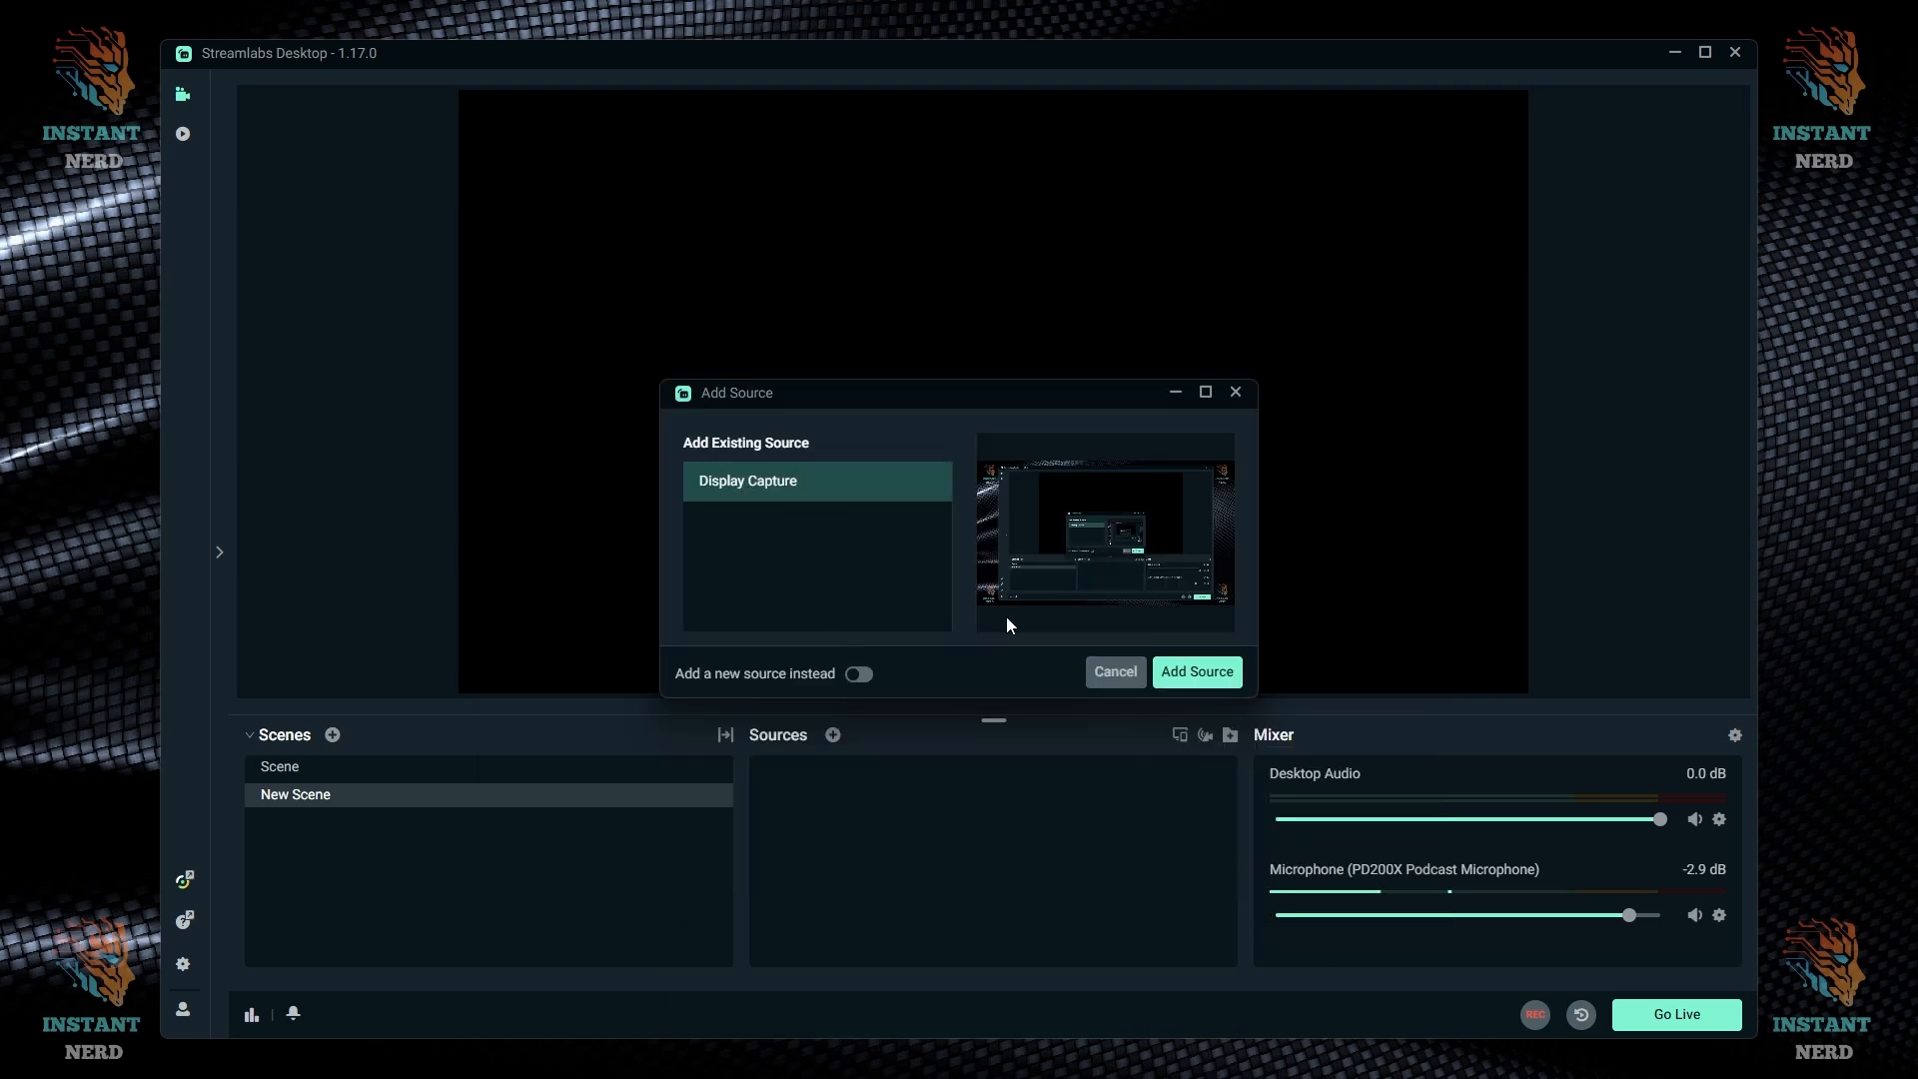
pyautogui.click(1197, 673)
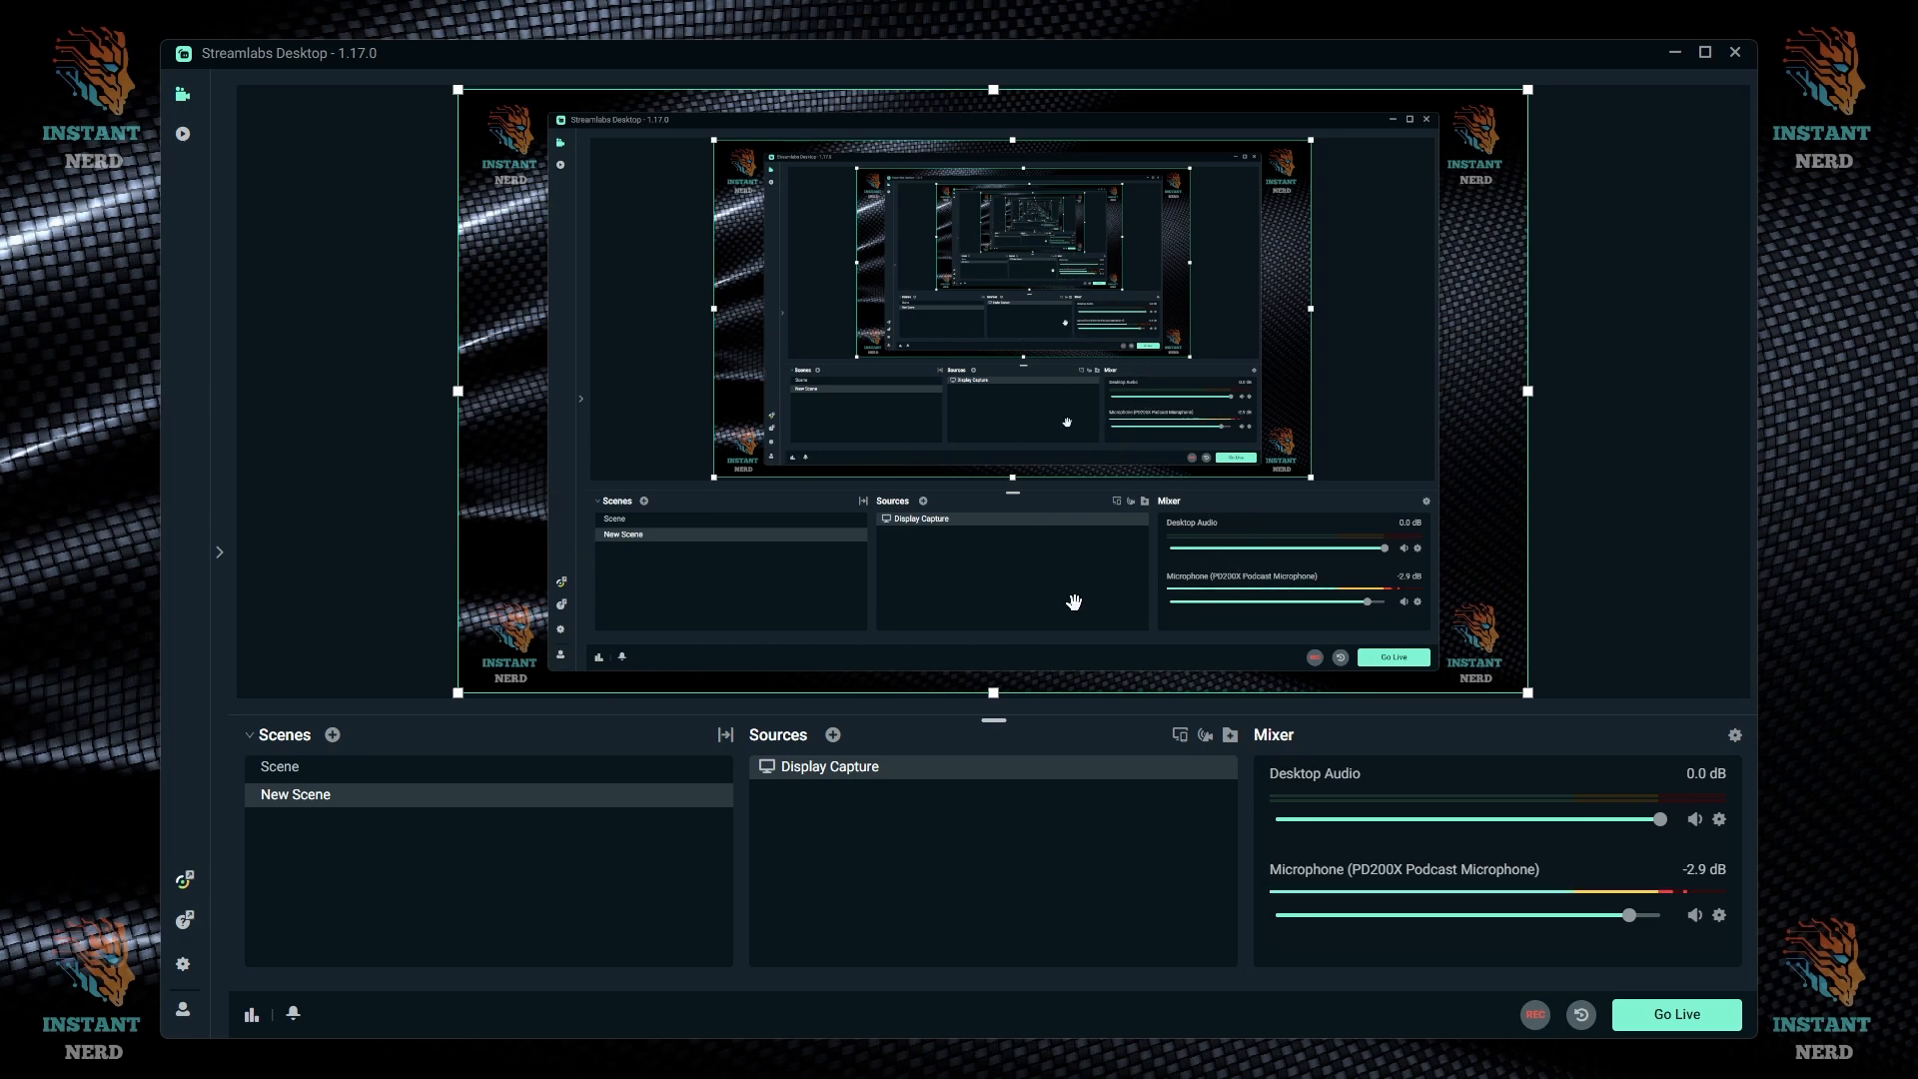
# - Configure the Display Capture source to use the ZOWIE XL LCD primary monitor with the Automatic capture method
pyautogui.rightClick(834, 769)
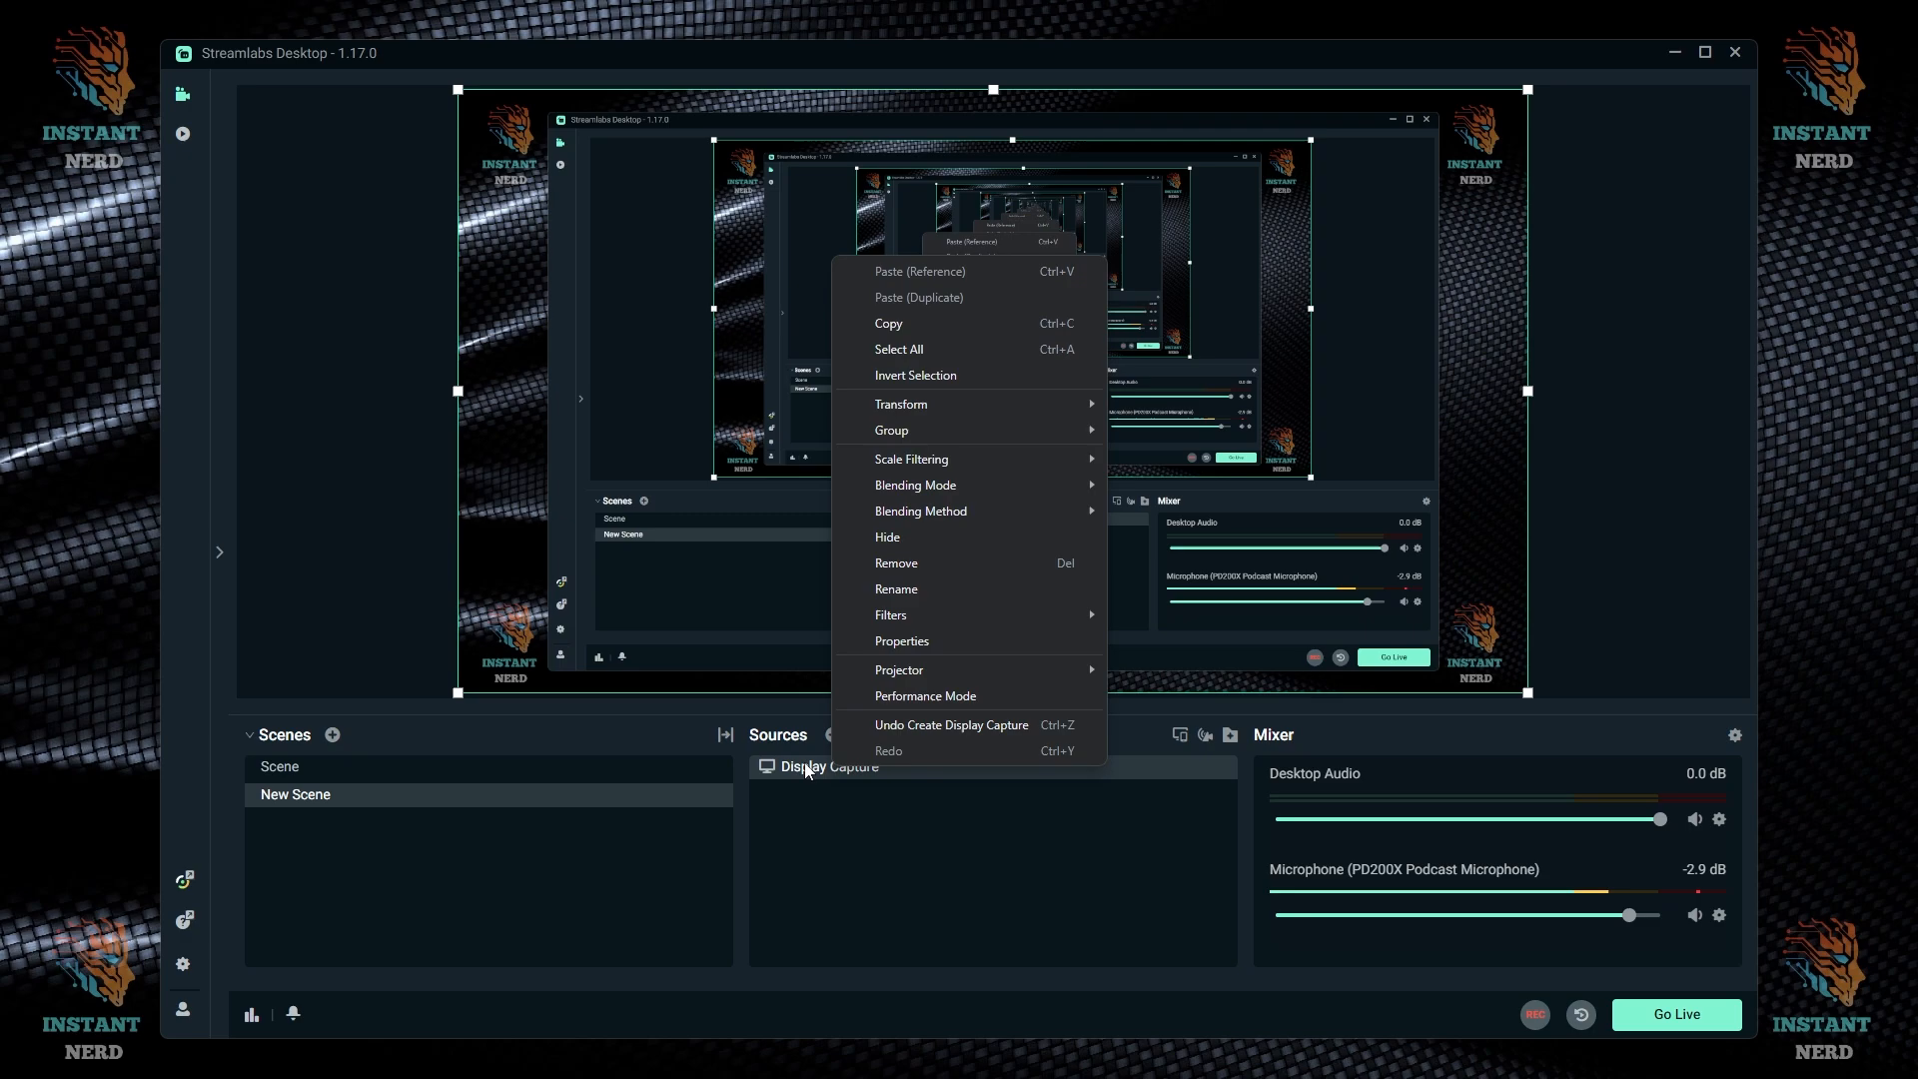
pyautogui.click(902, 642)
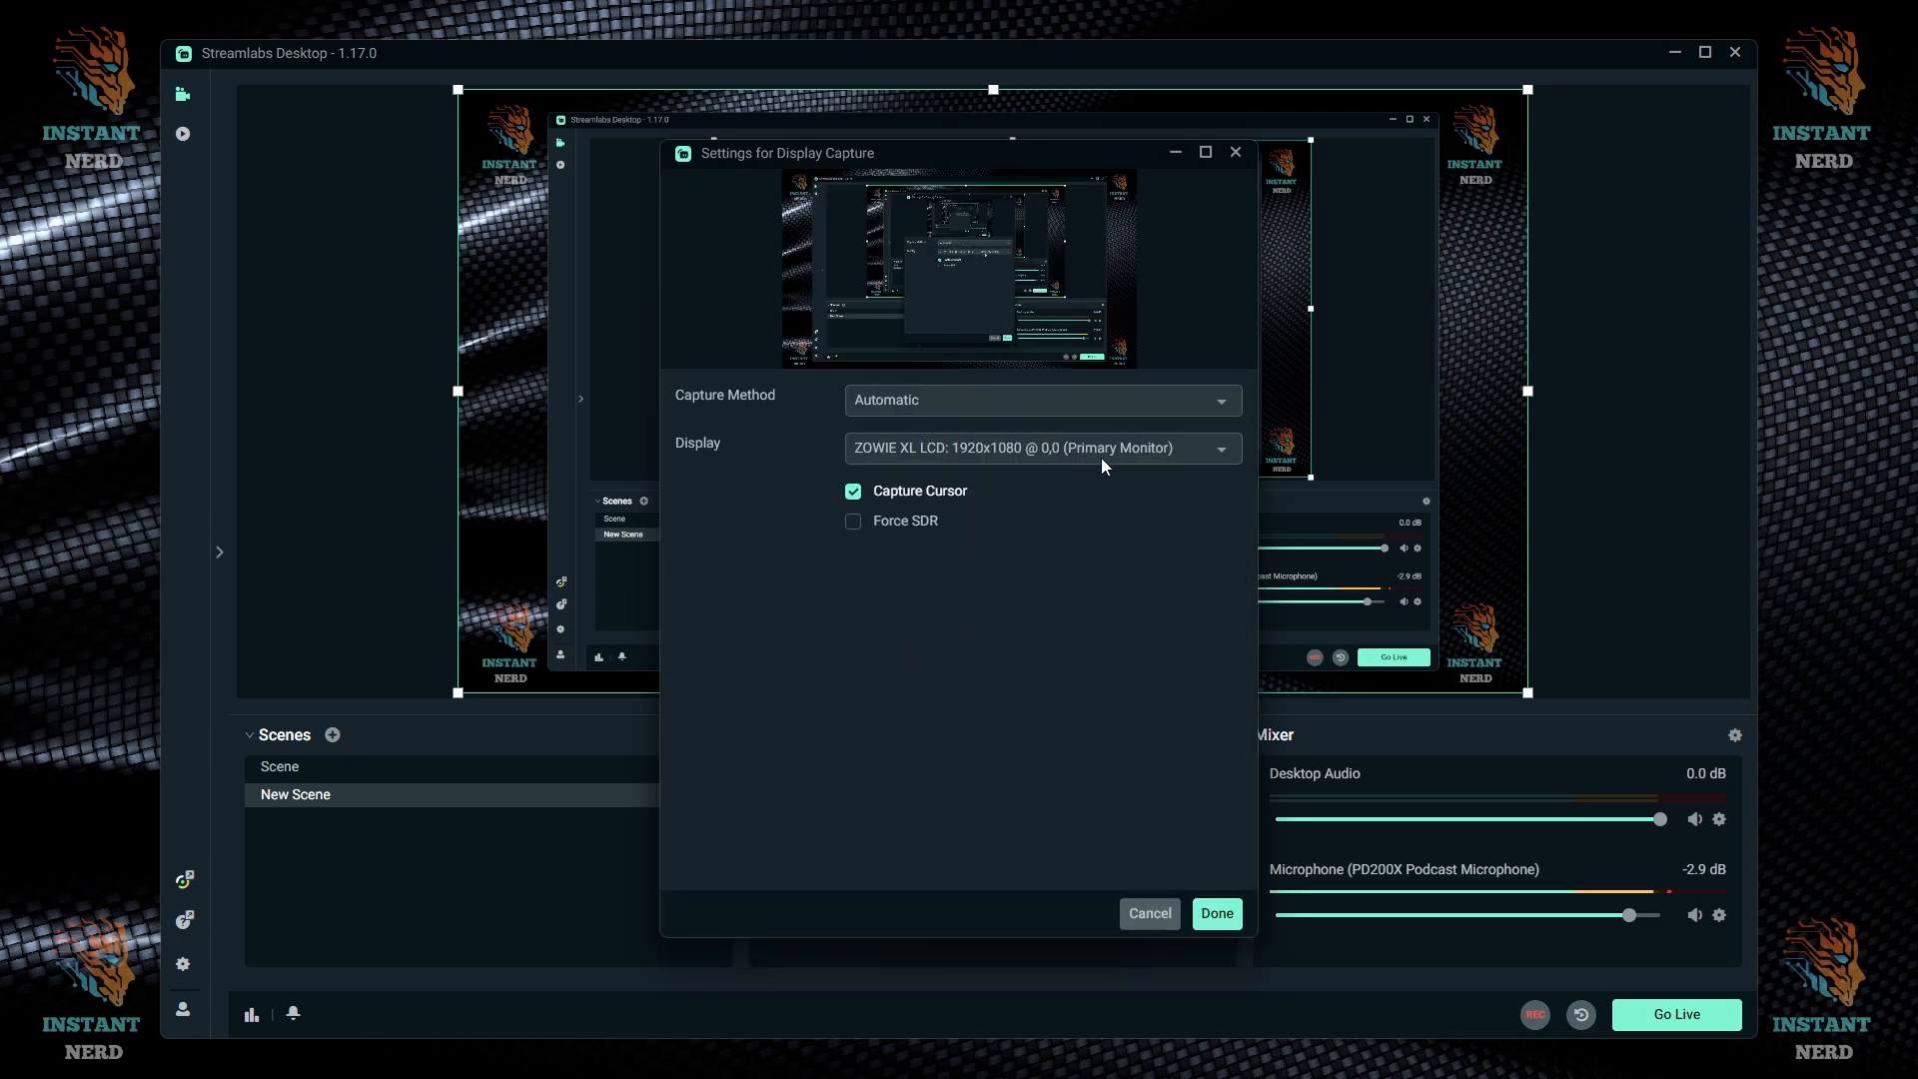
pyautogui.click(1213, 451)
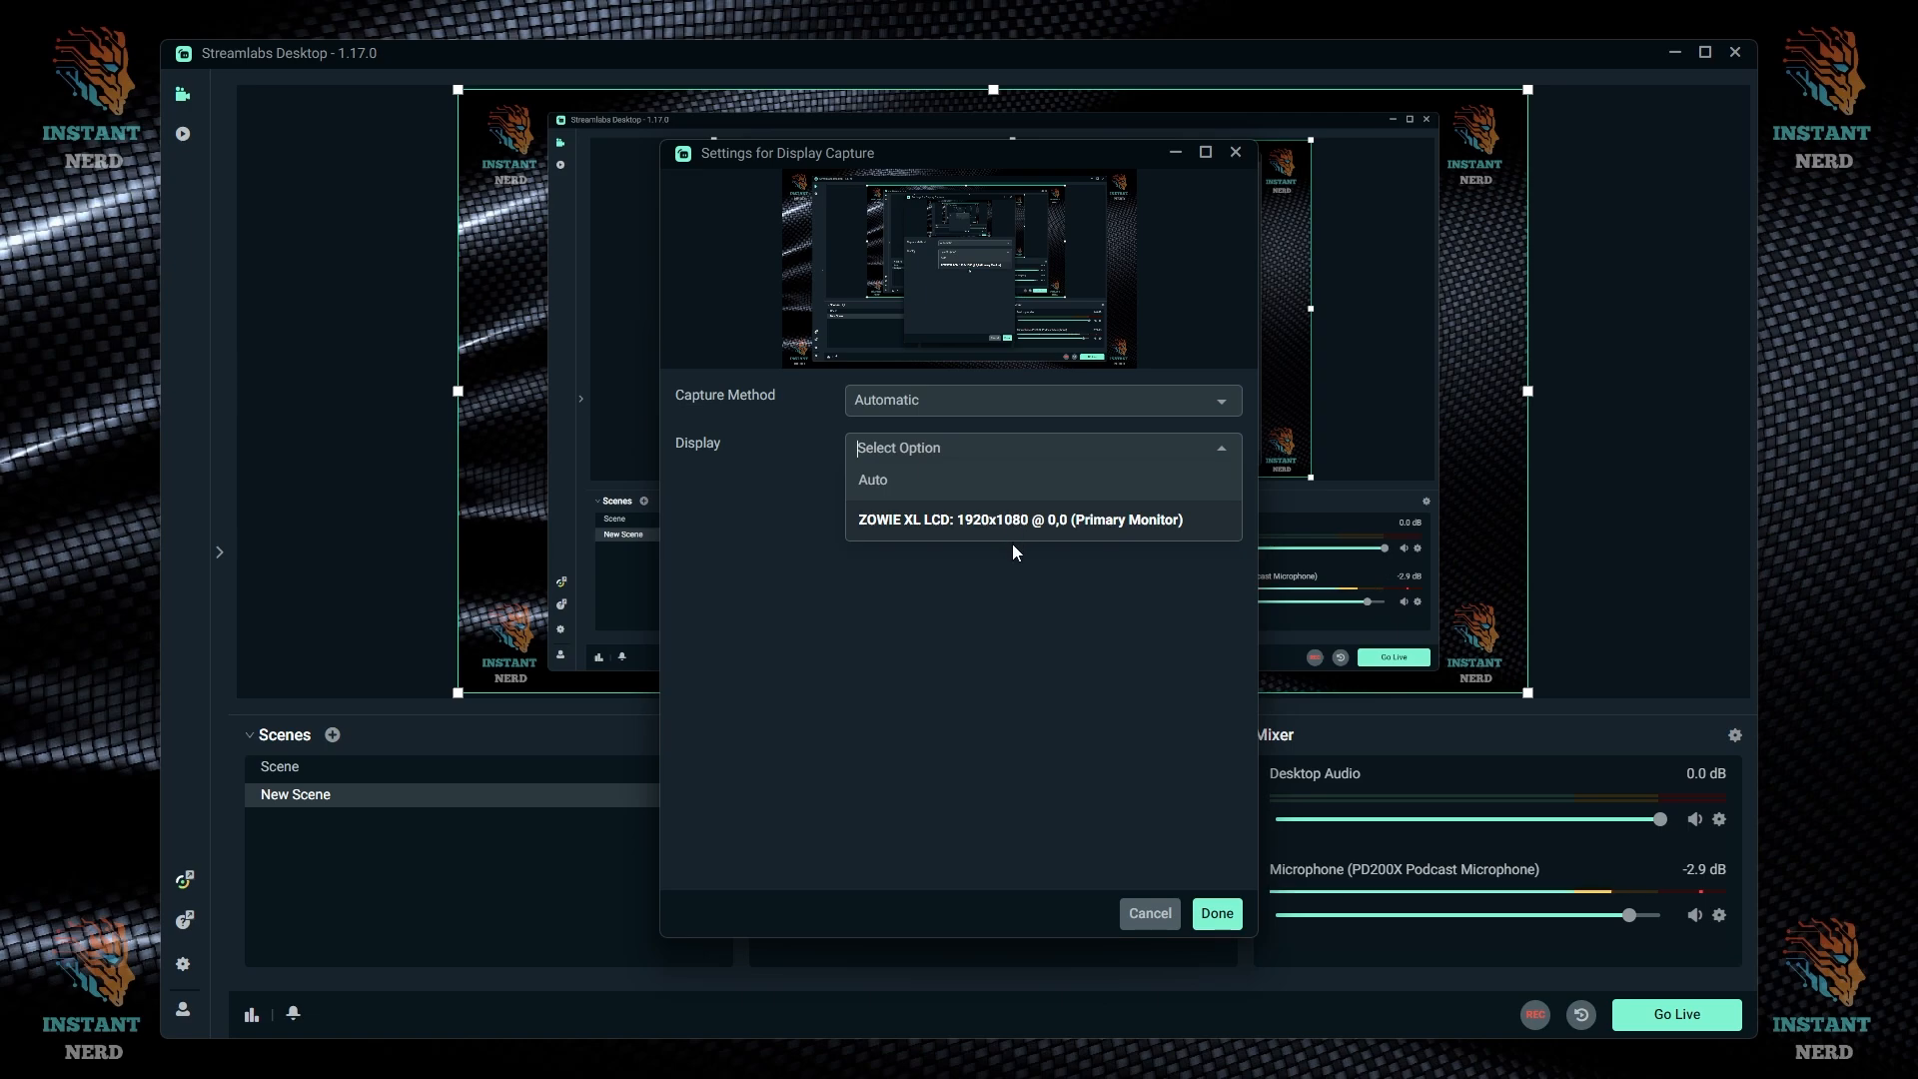
pyautogui.click(1156, 520)
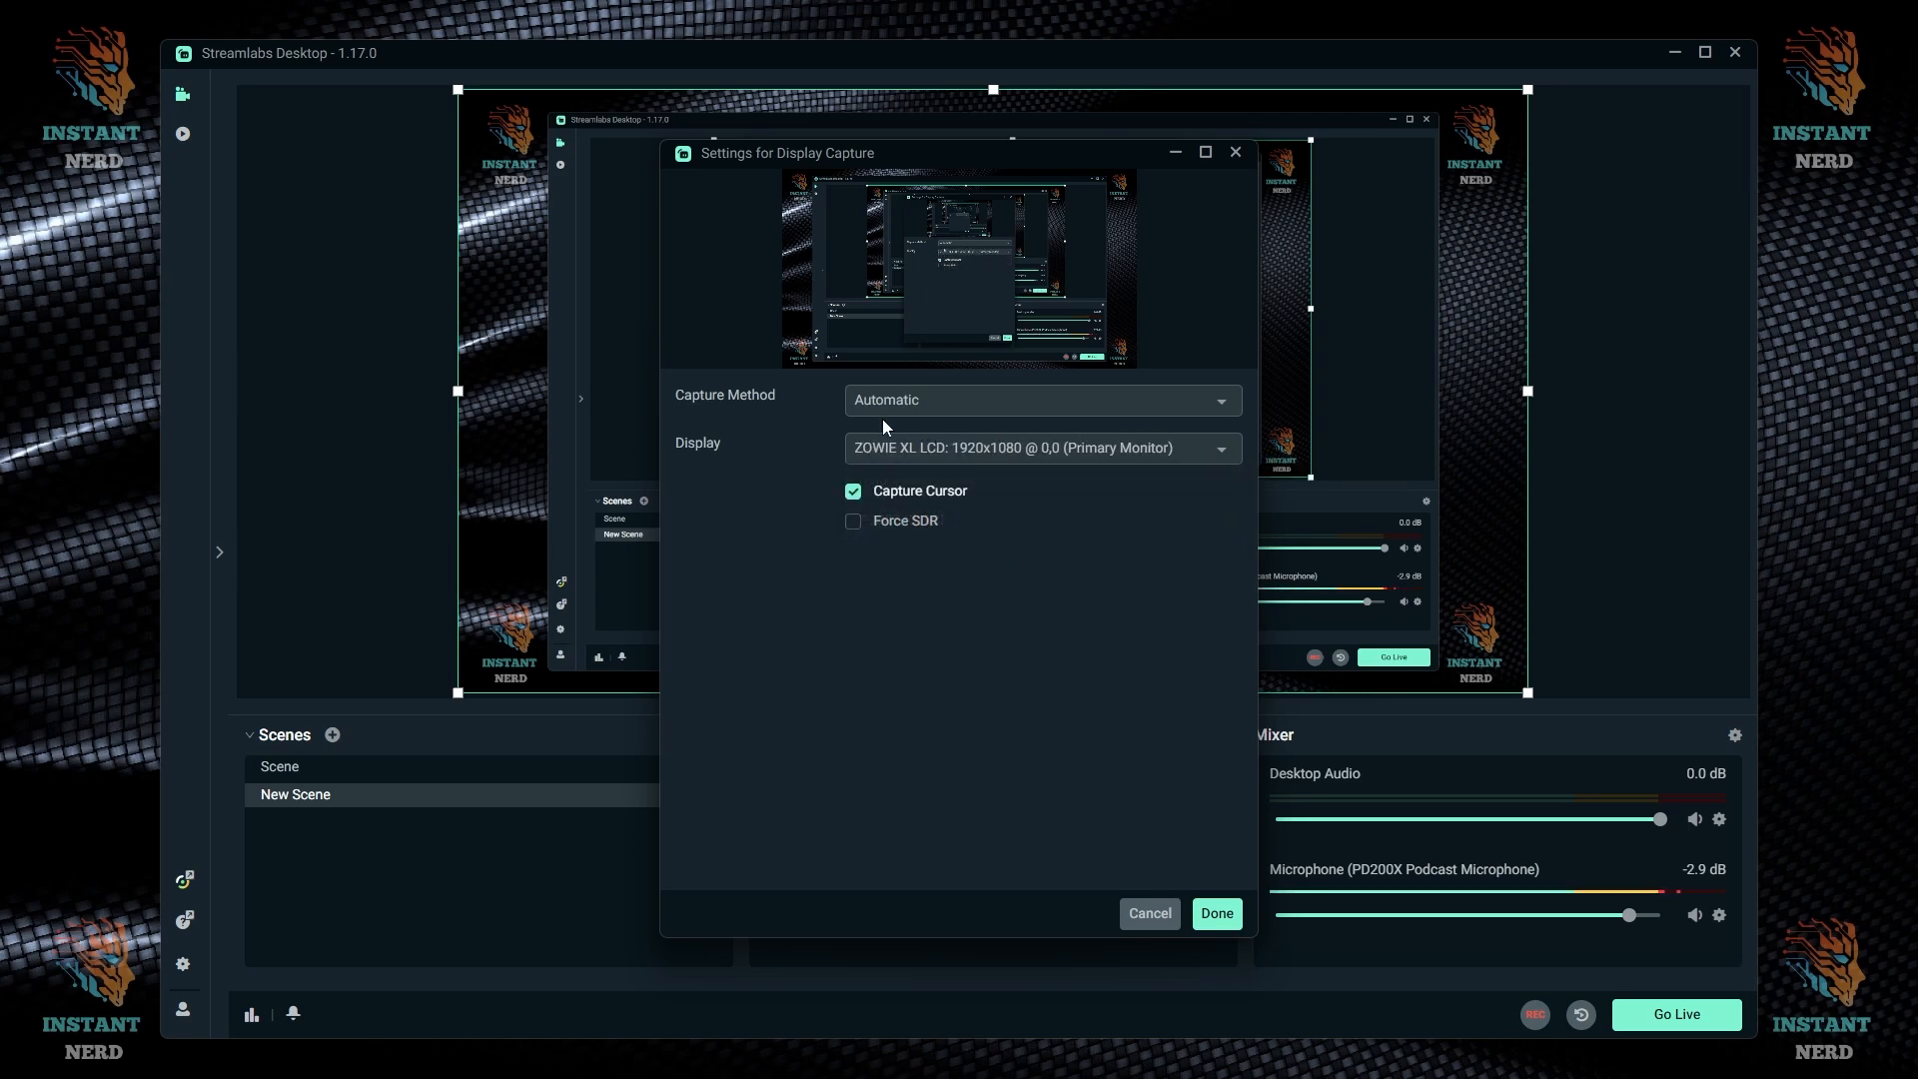
pyautogui.click(1198, 402)
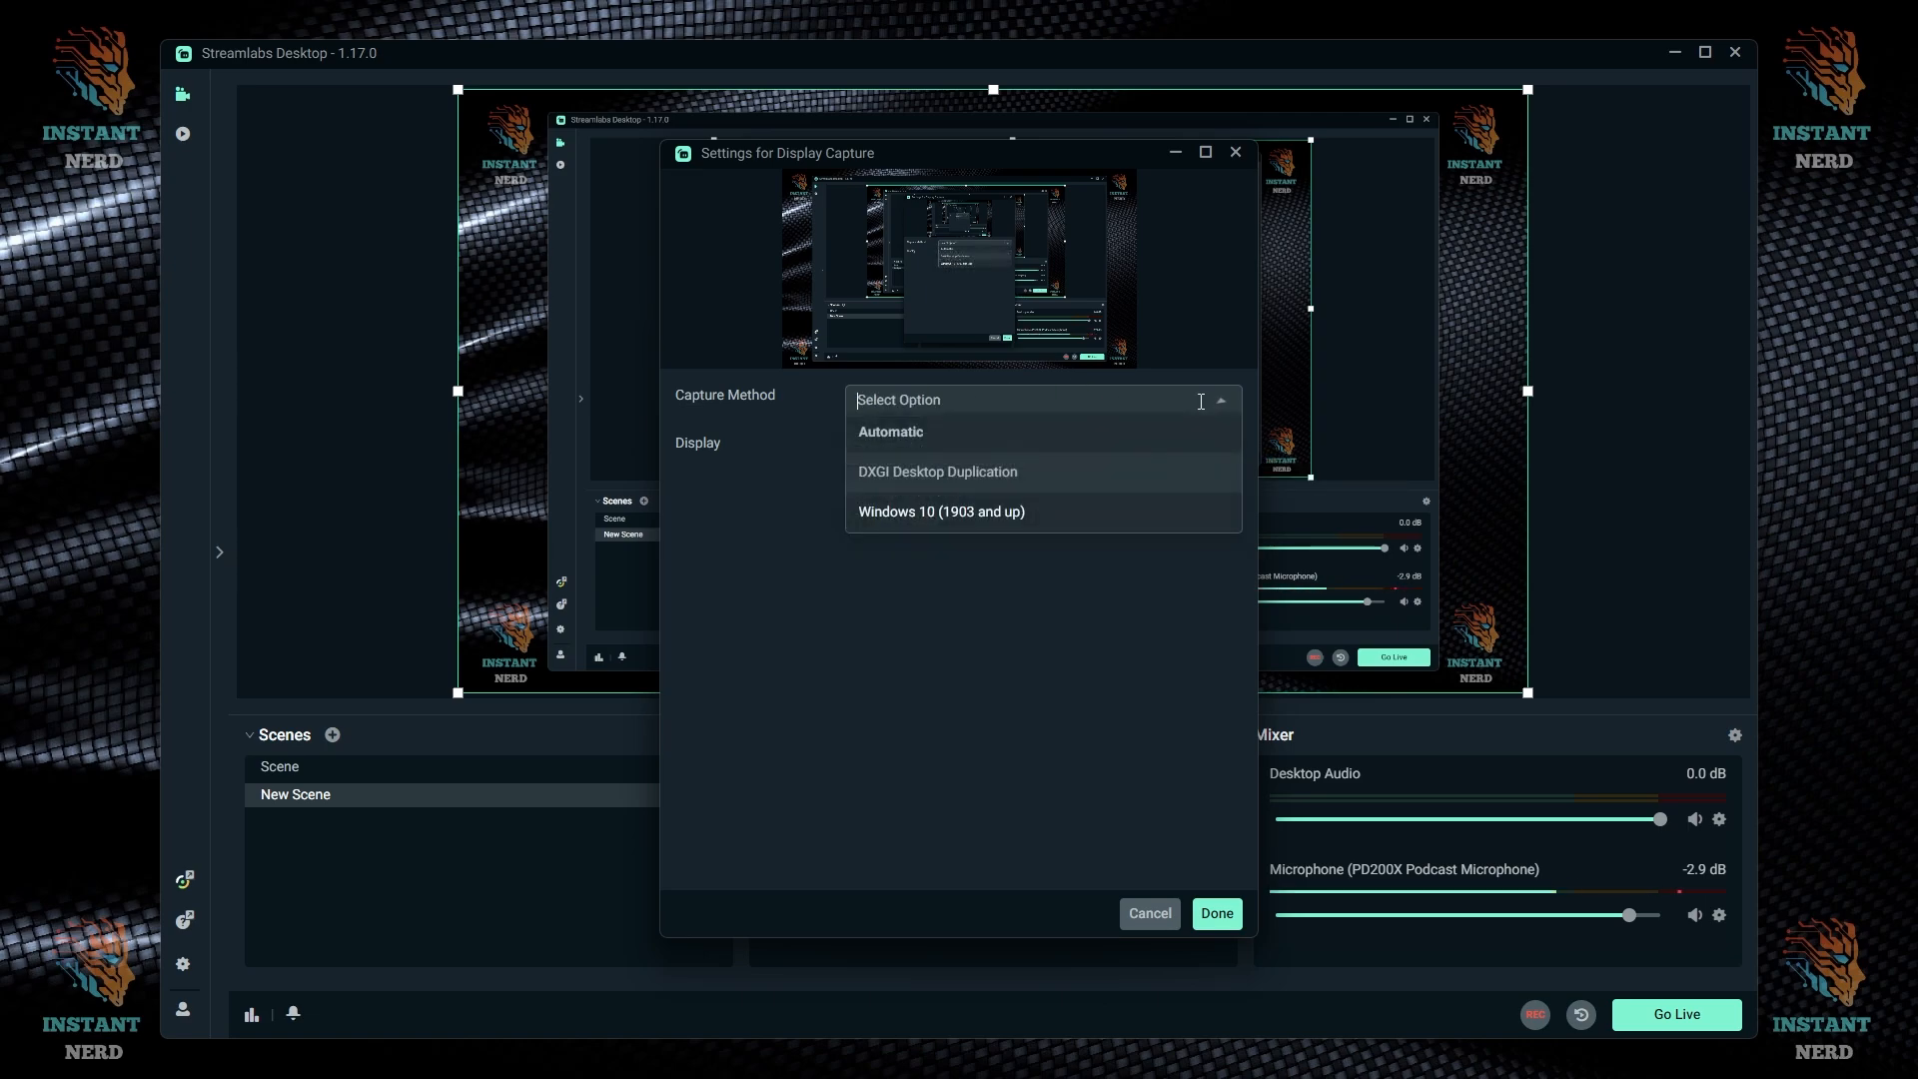
pyautogui.click(925, 430)
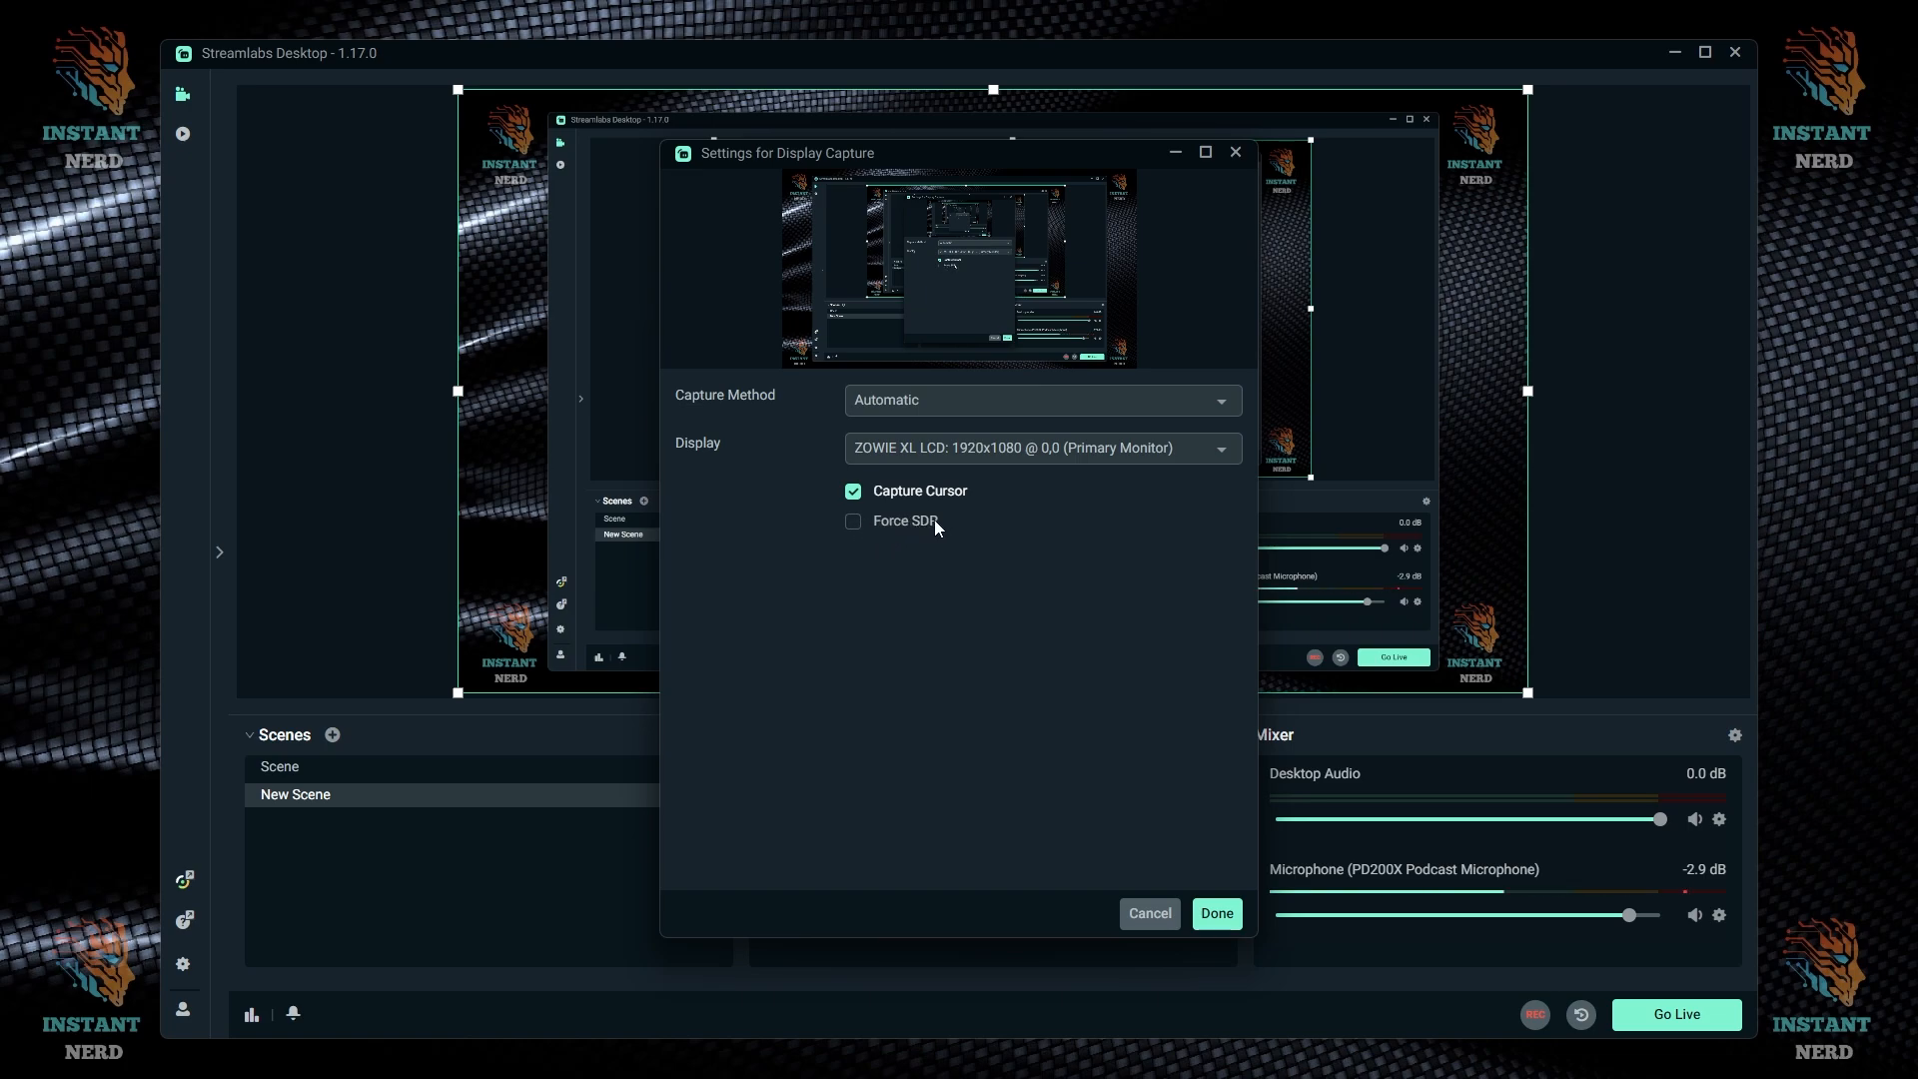
pyautogui.click(1217, 913)
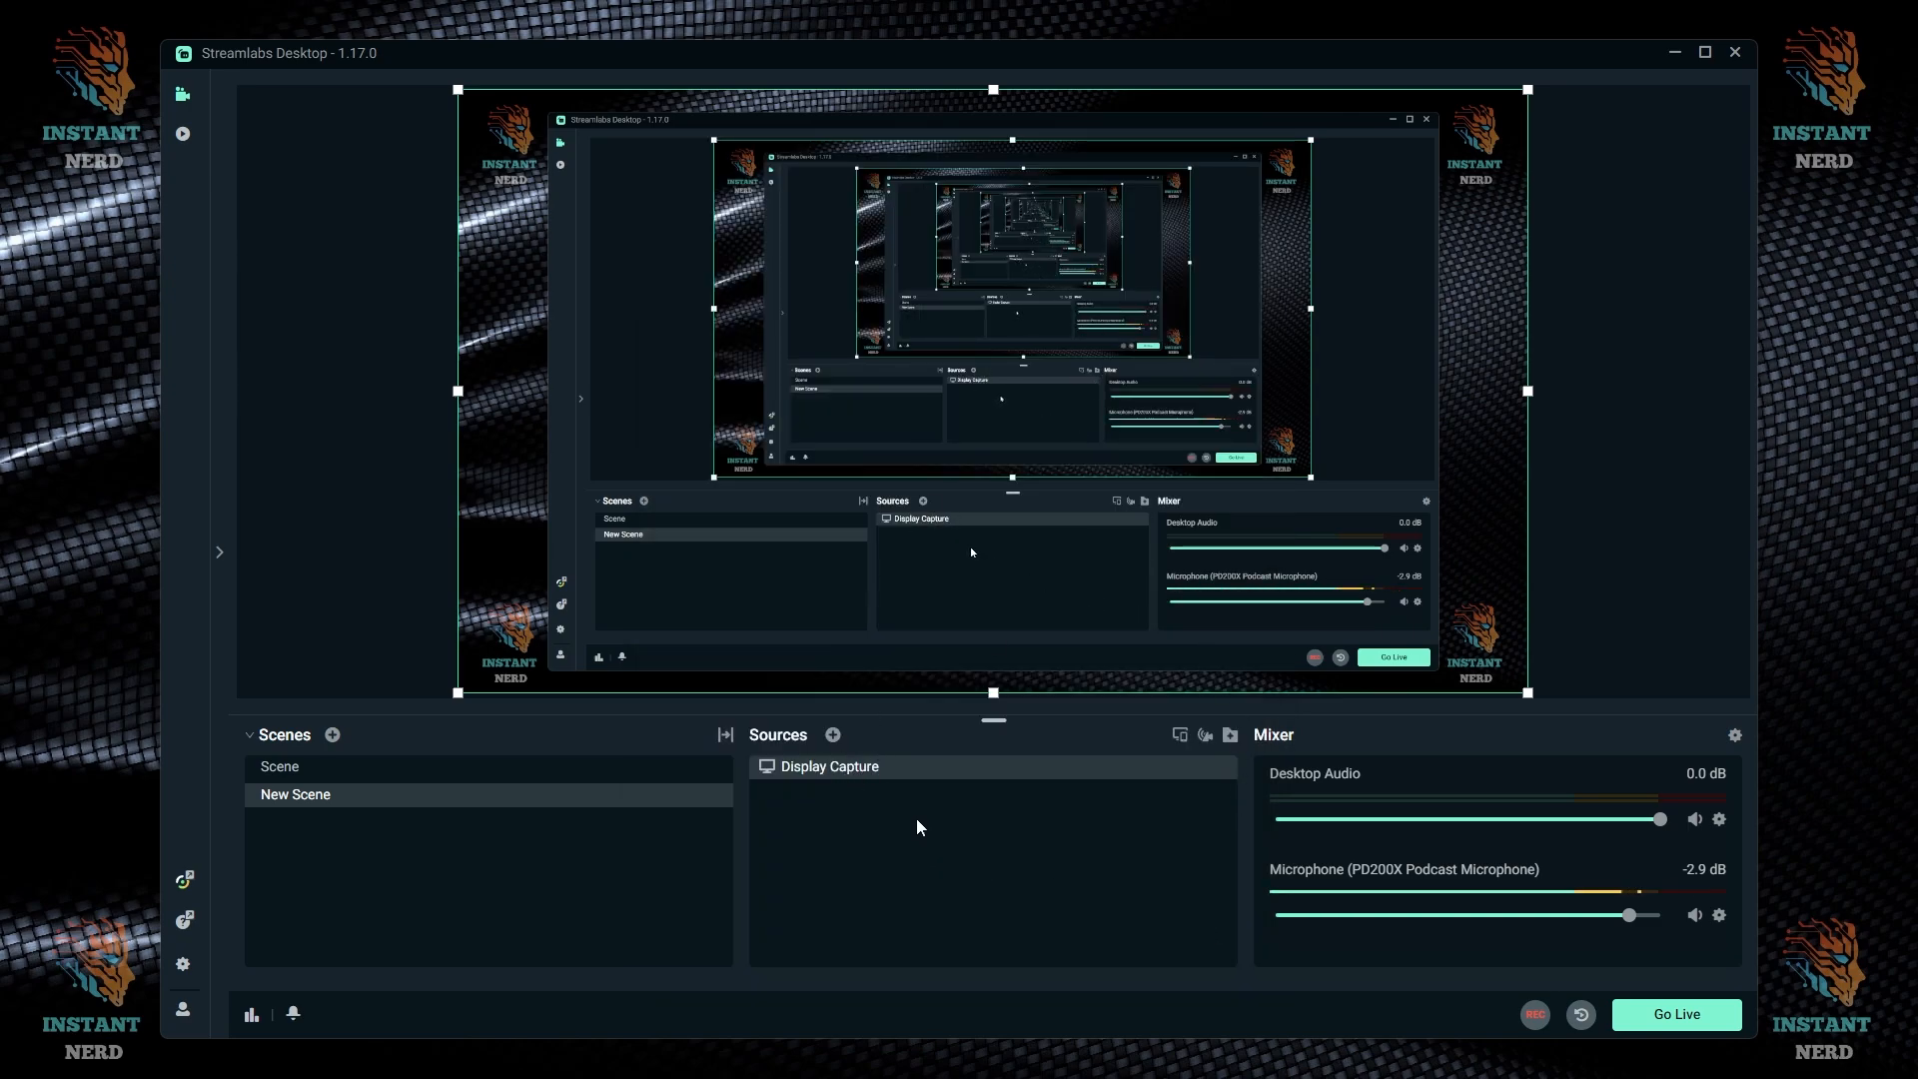
# - Add a new Game Capture source to New Scene under the name Game Capture
pyautogui.click(832, 734)
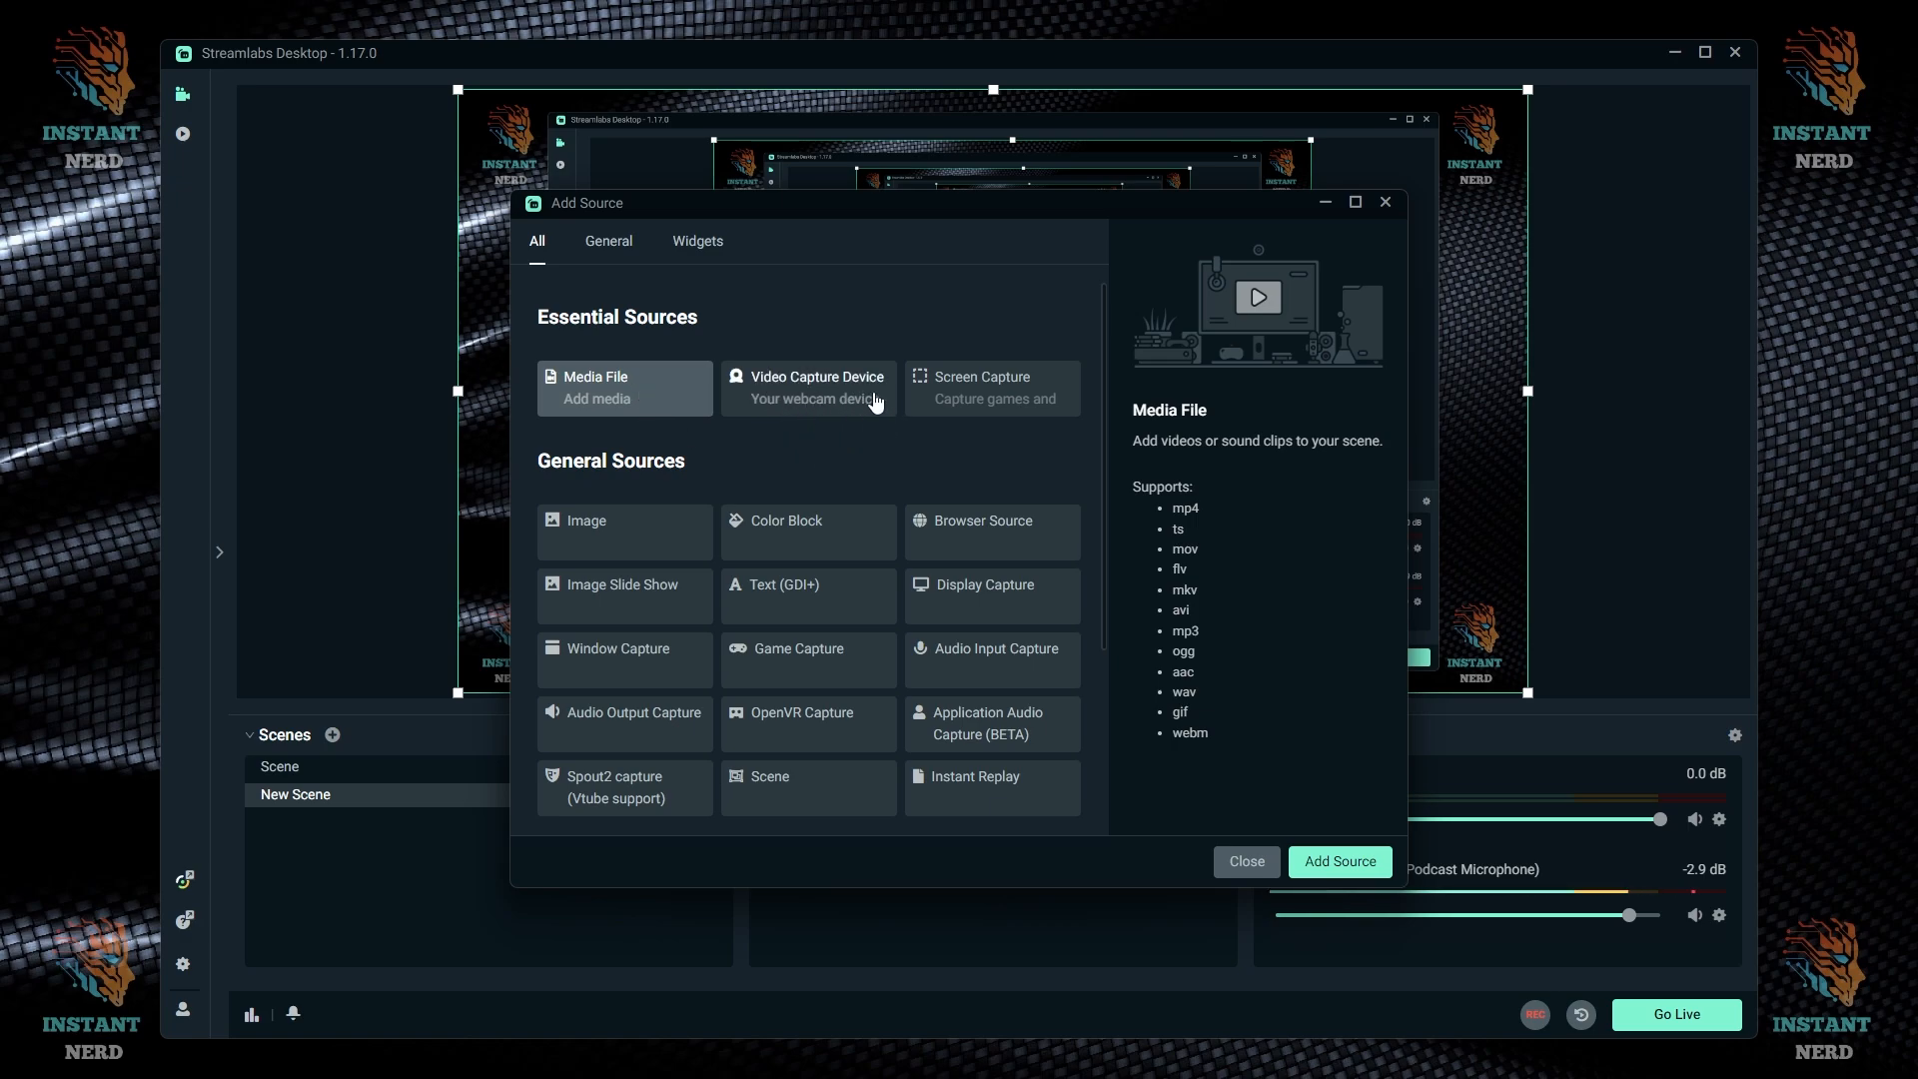
pyautogui.click(958, 395)
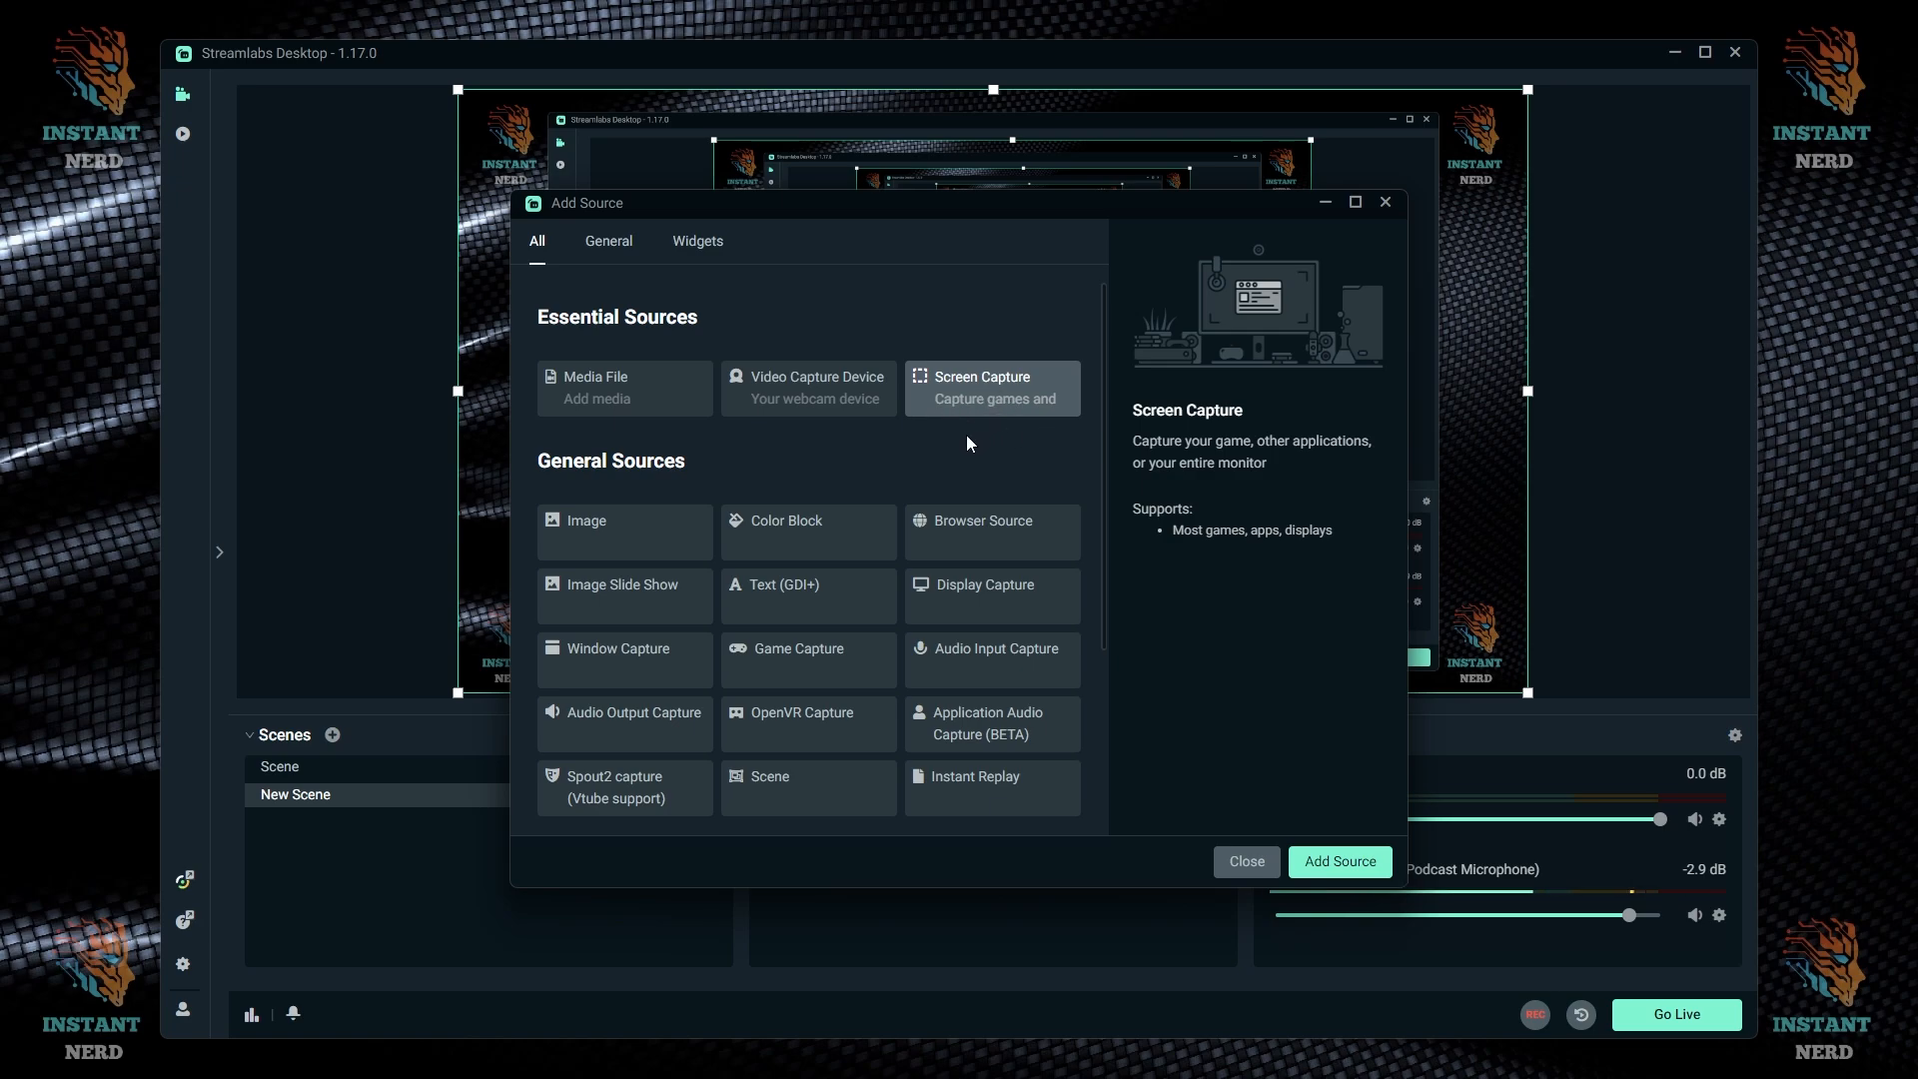
pyautogui.scroll(-2, 852, 470)
pyautogui.scroll(1, 775, 476)
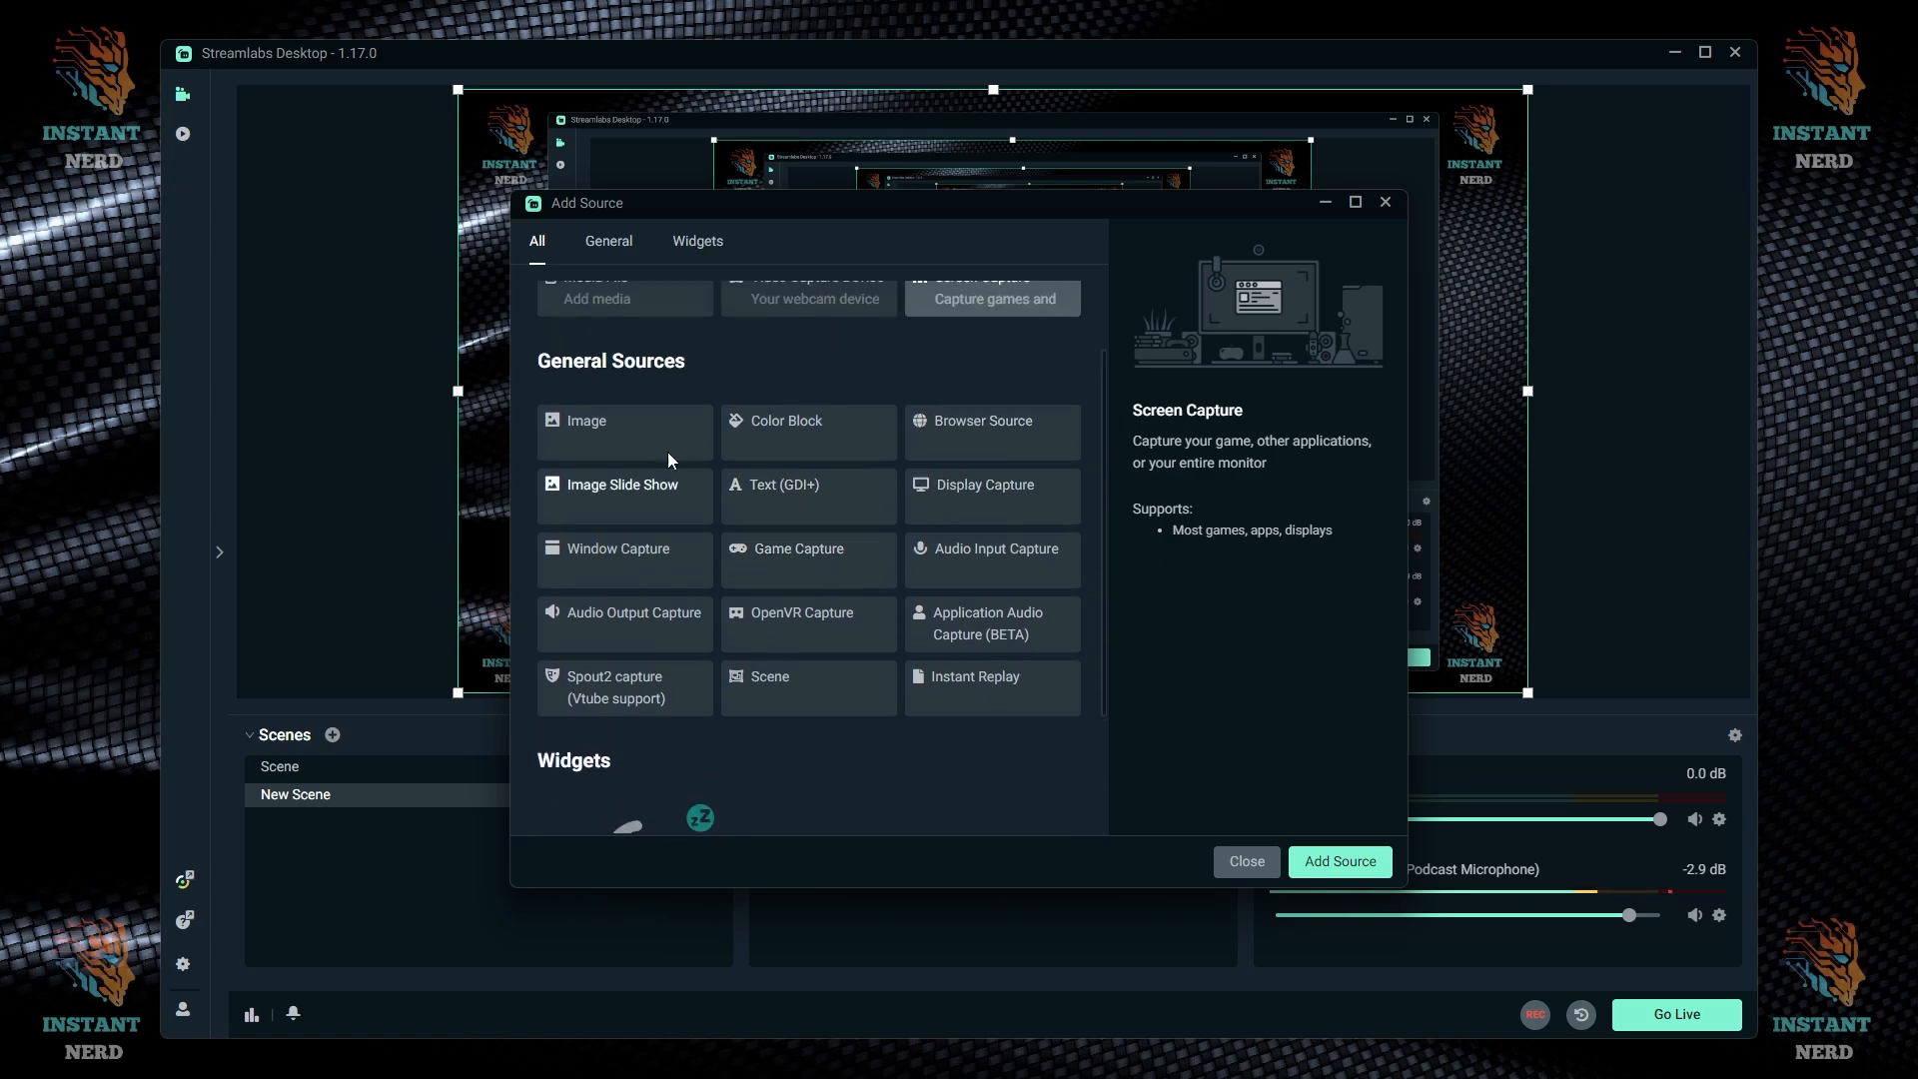
pyautogui.click(807, 573)
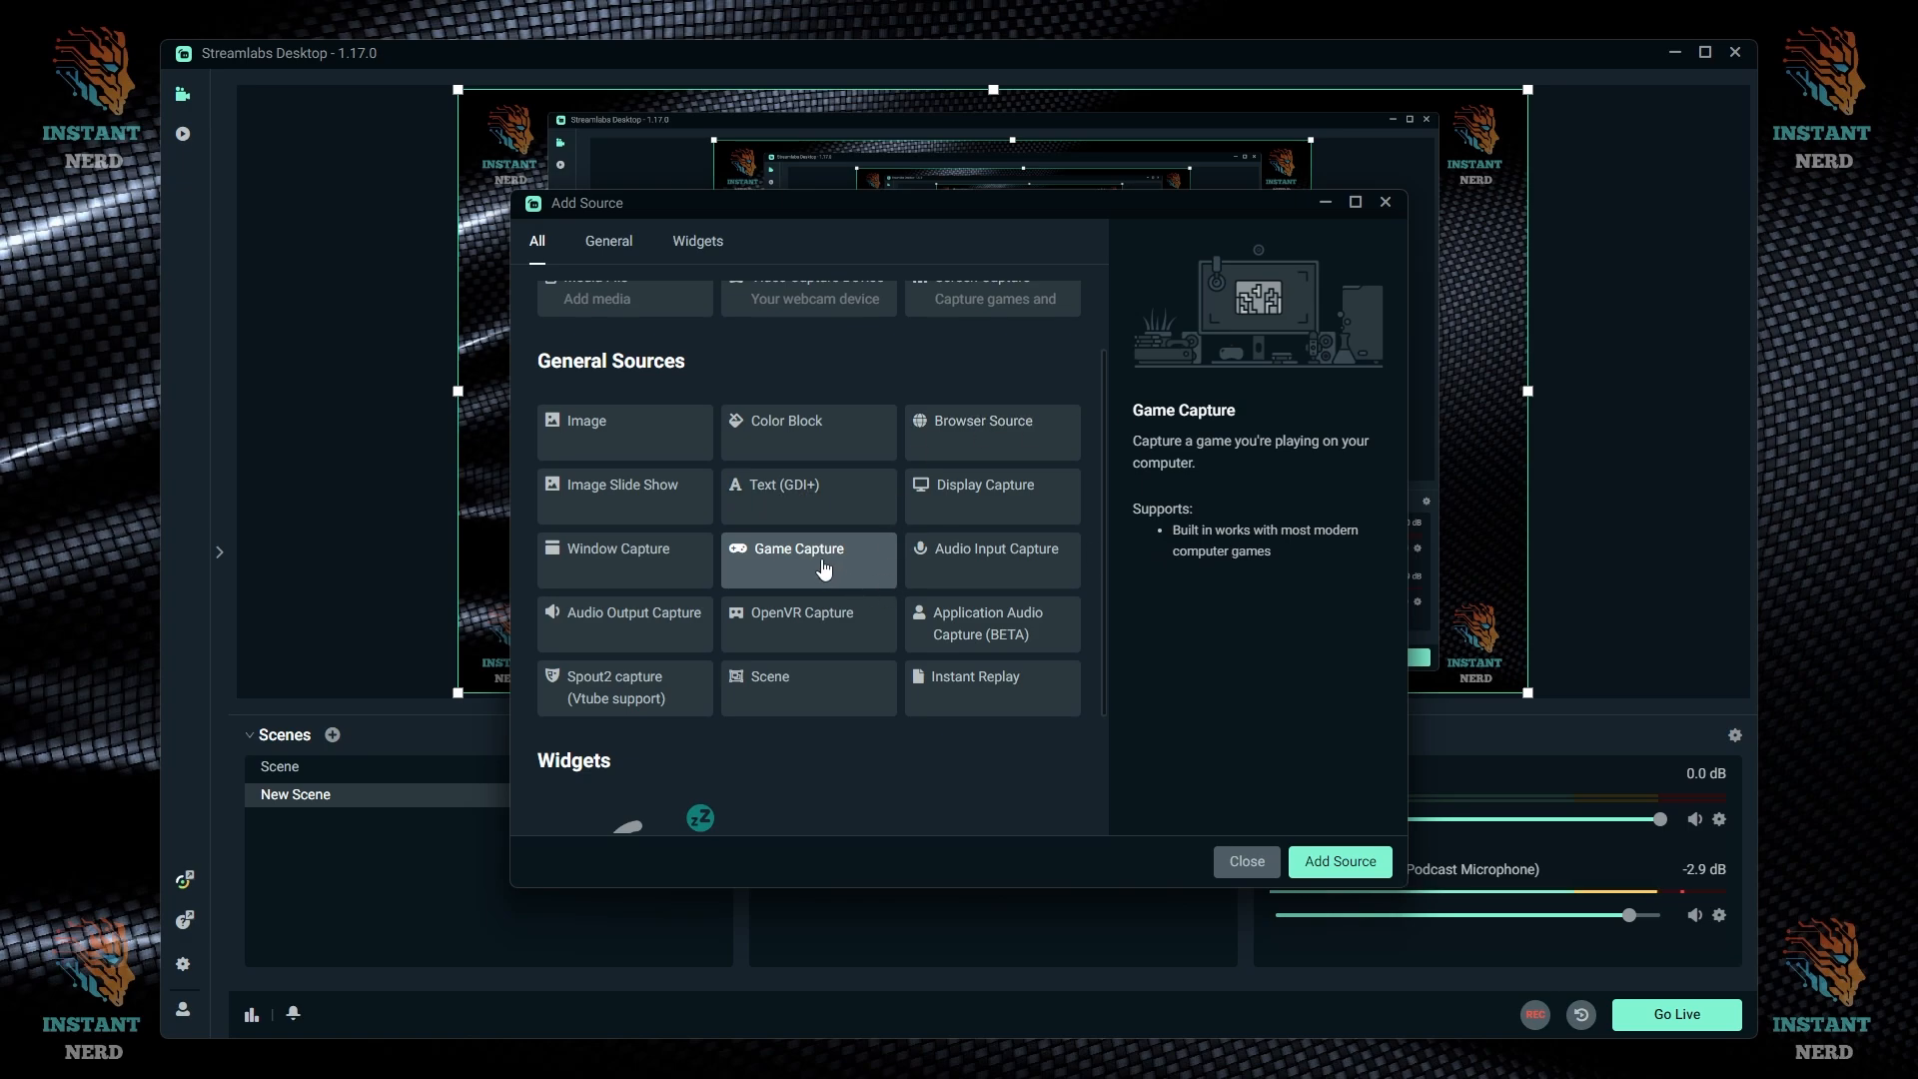
pyautogui.click(1338, 861)
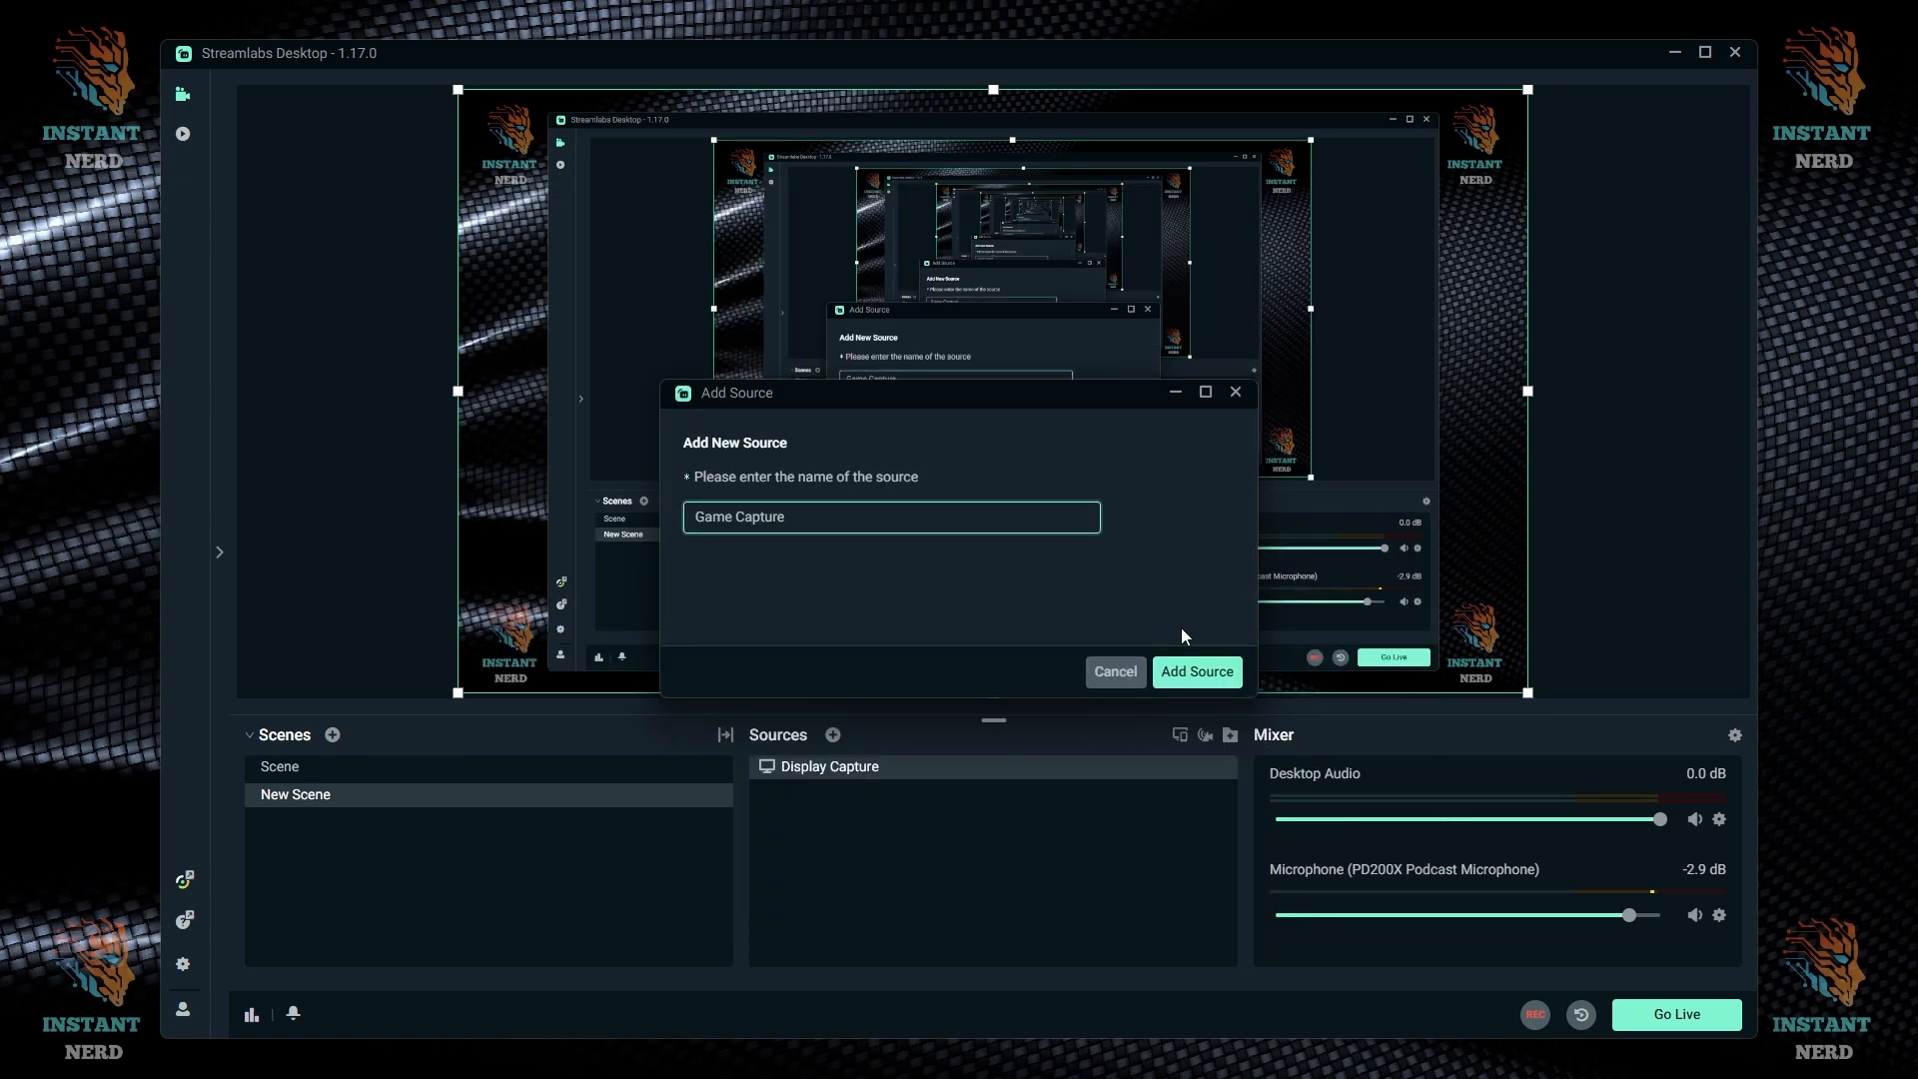
pyautogui.click(1194, 671)
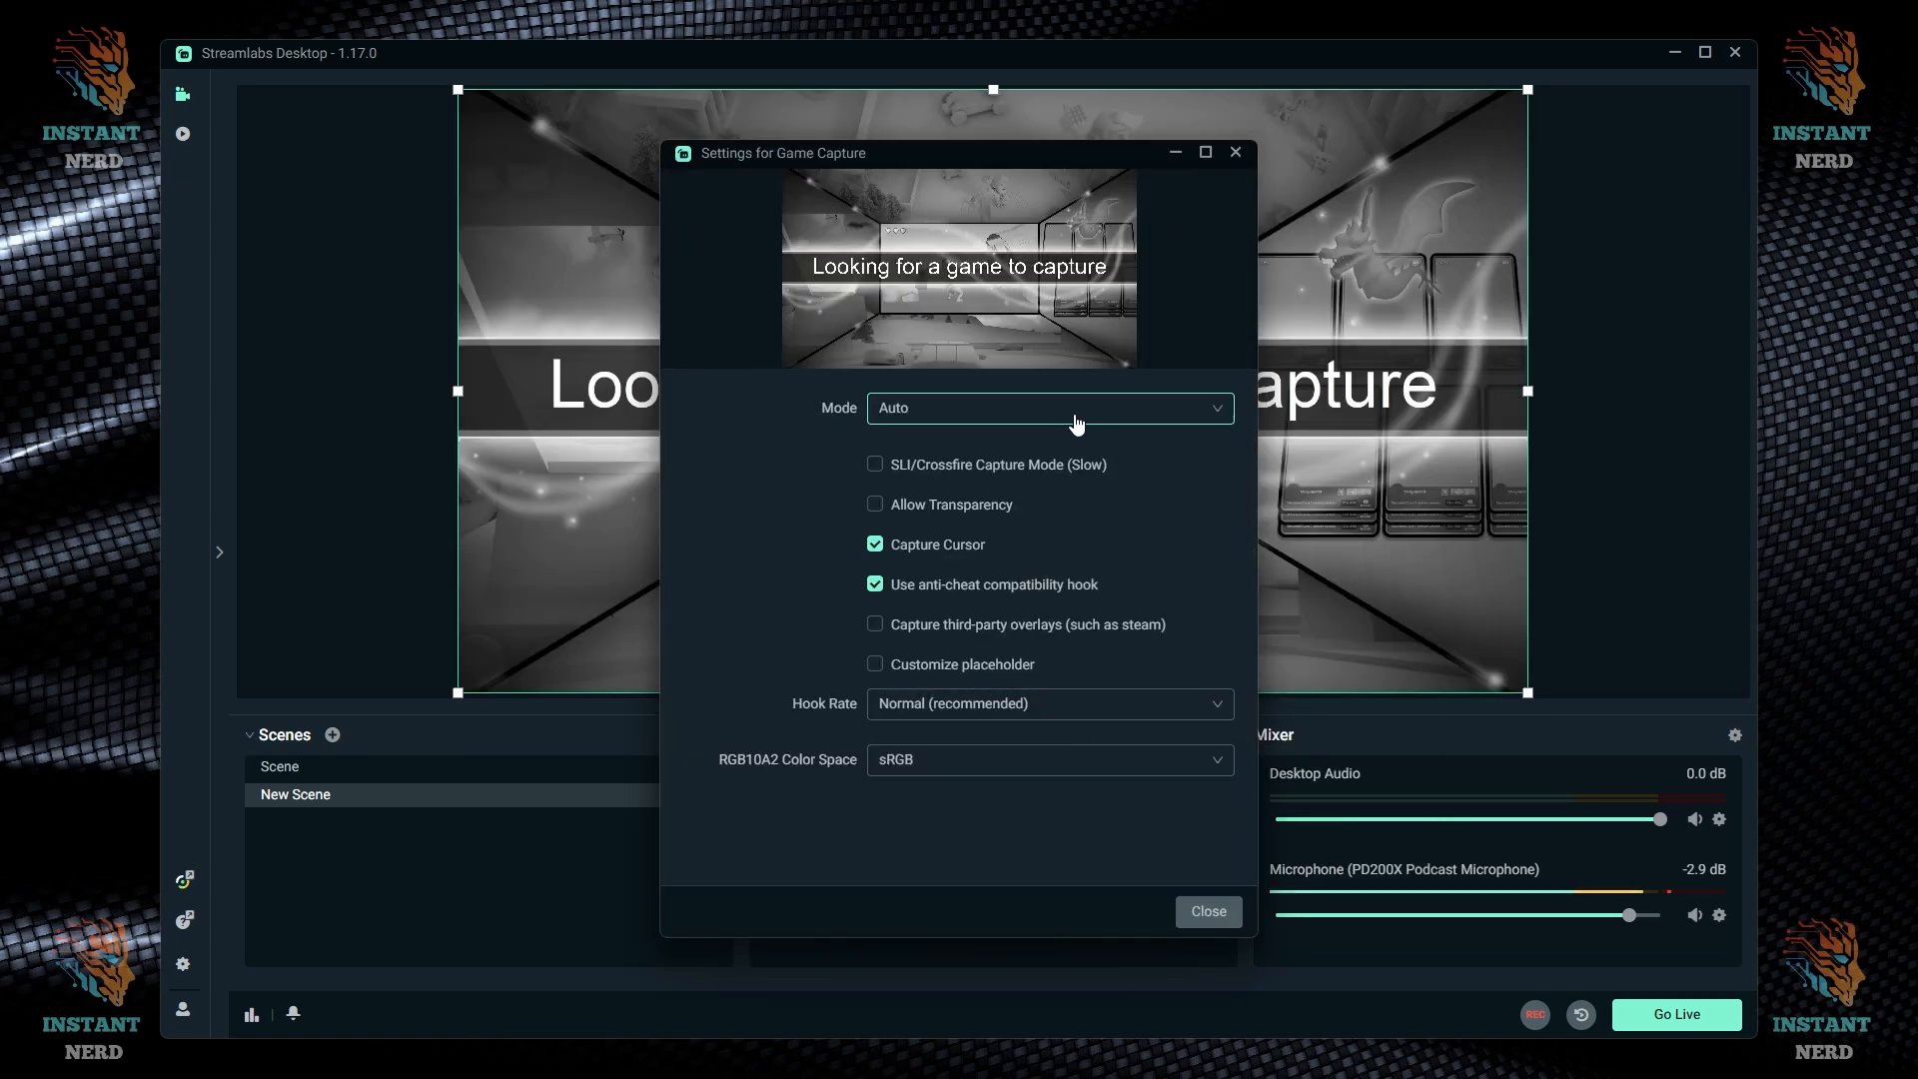
# - Try the Game Capture modes "Capture any fullscreen application" and "Capture specific window"
pyautogui.click(1162, 417)
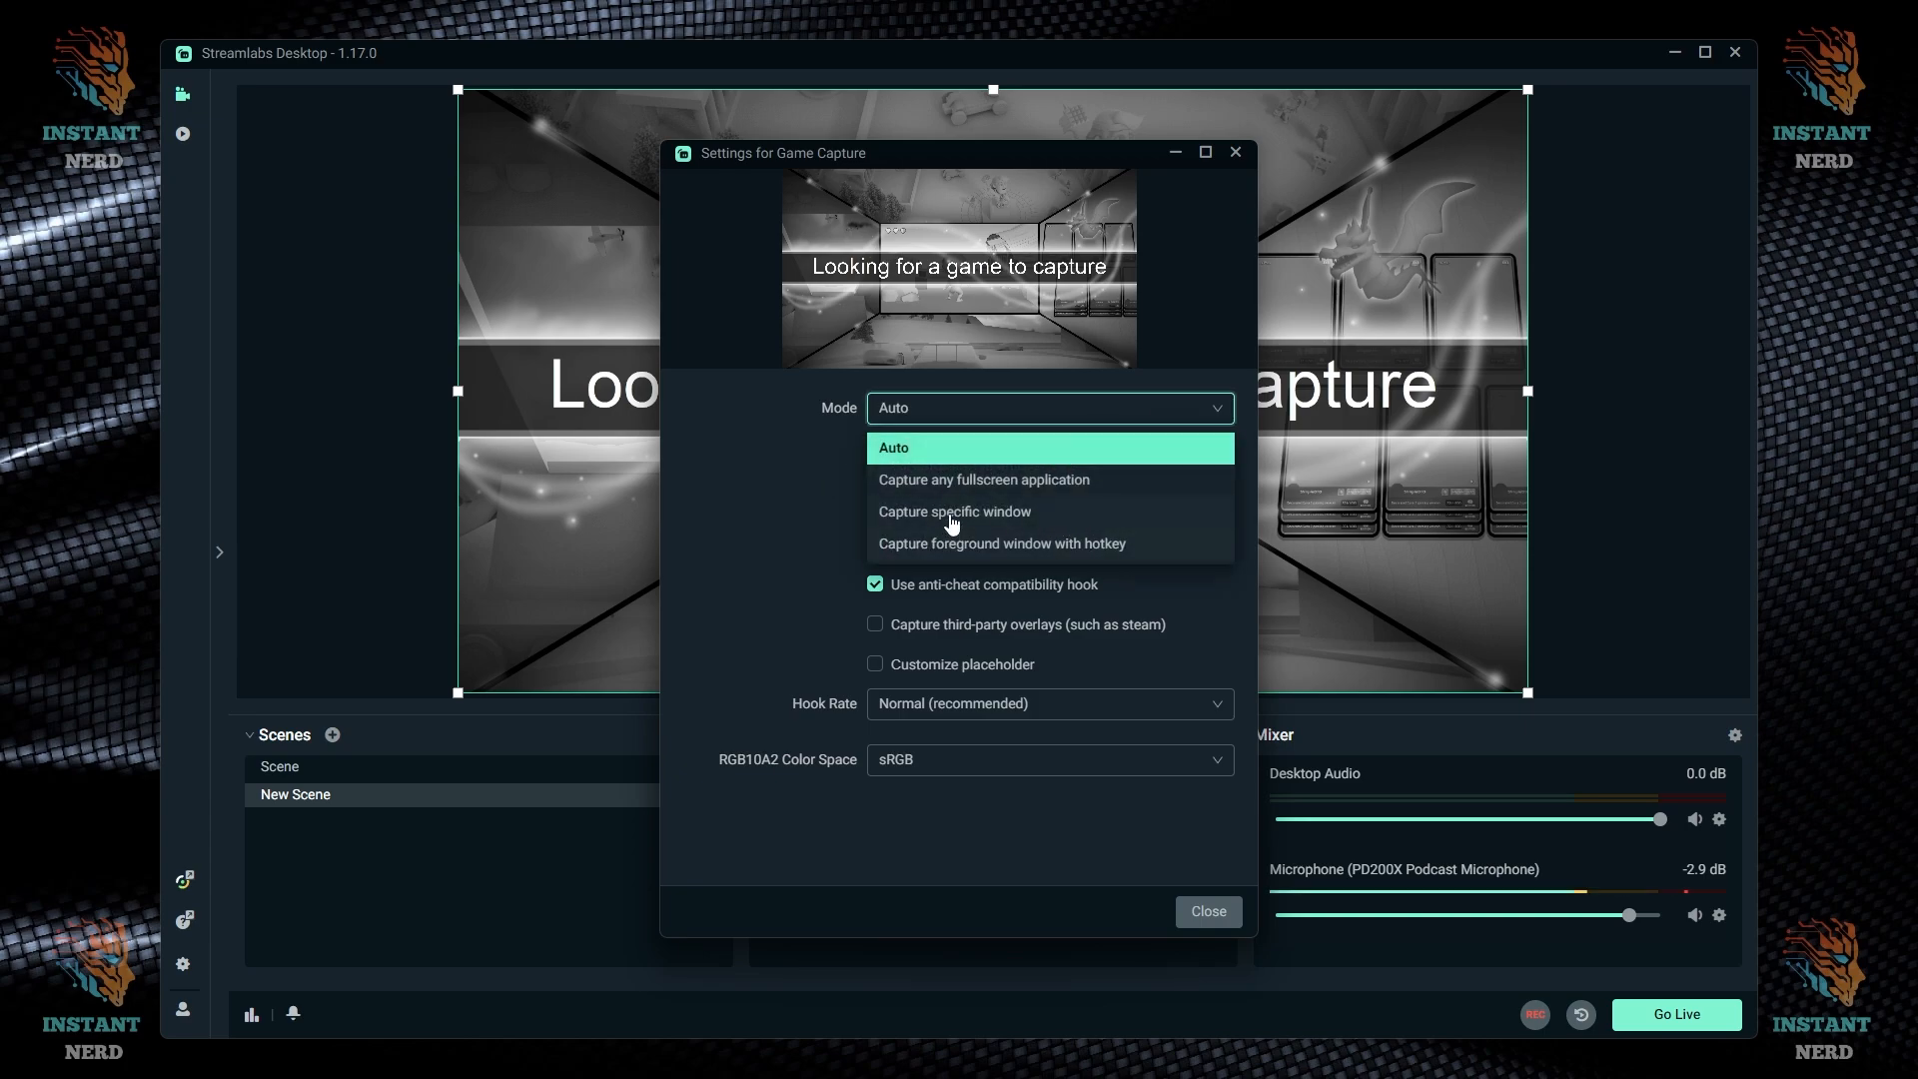
pyautogui.click(1032, 492)
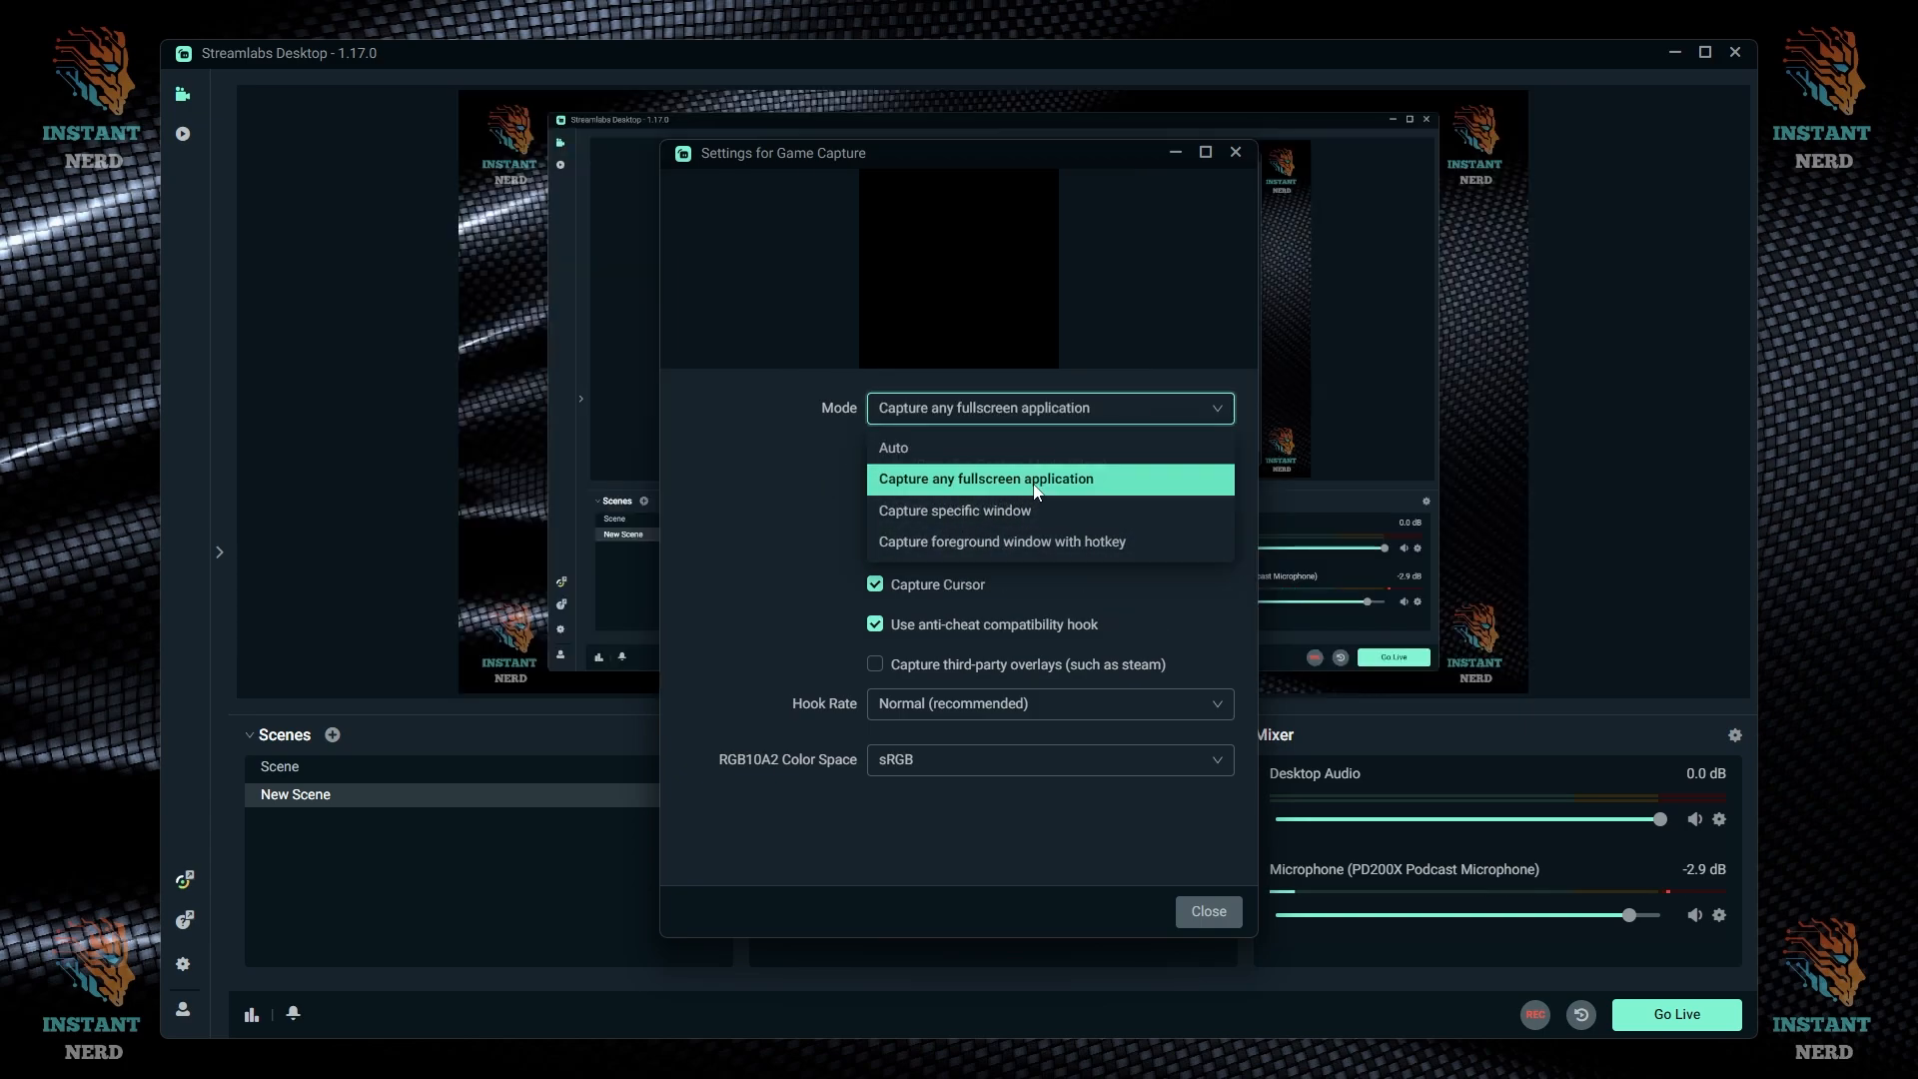
pyautogui.click(1144, 421)
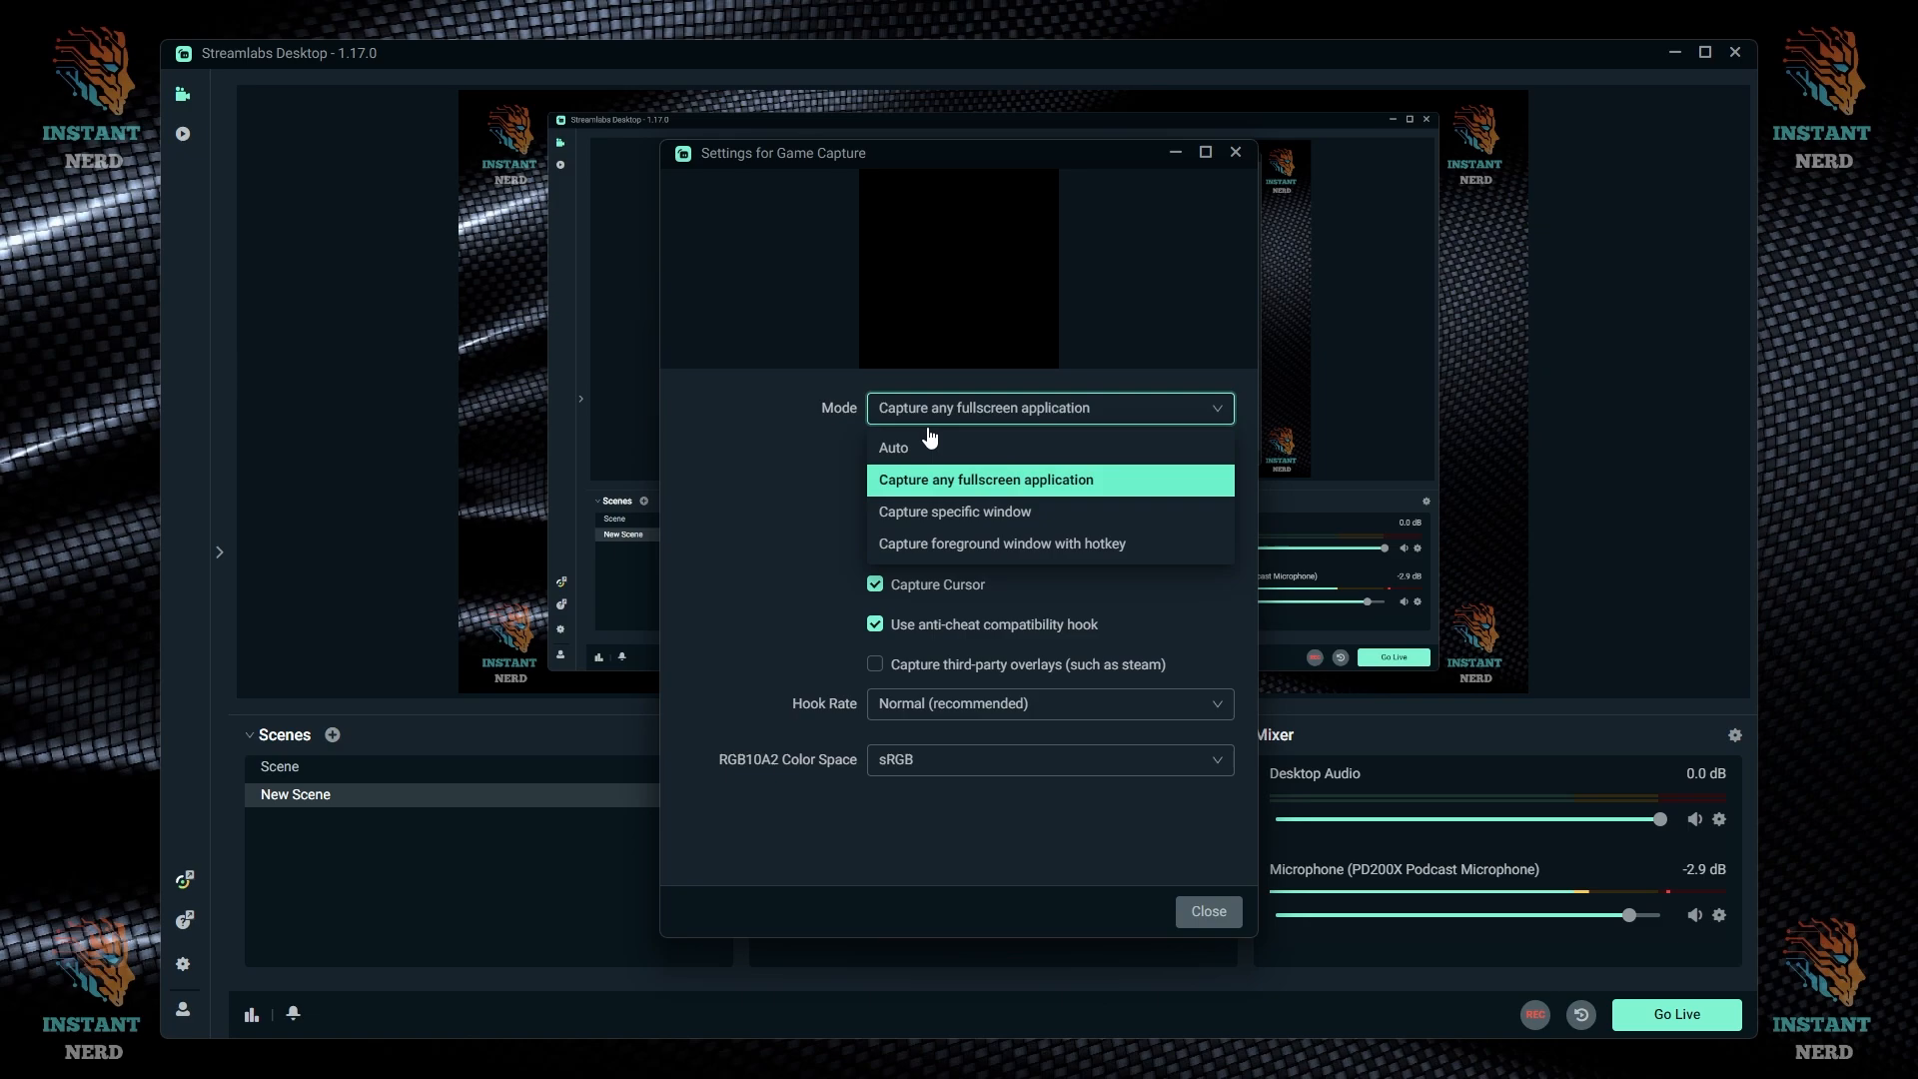
pyautogui.click(1023, 512)
# - Examine the windows available for Game Capture and its remaining options, and close the settings
pyautogui.click(1076, 484)
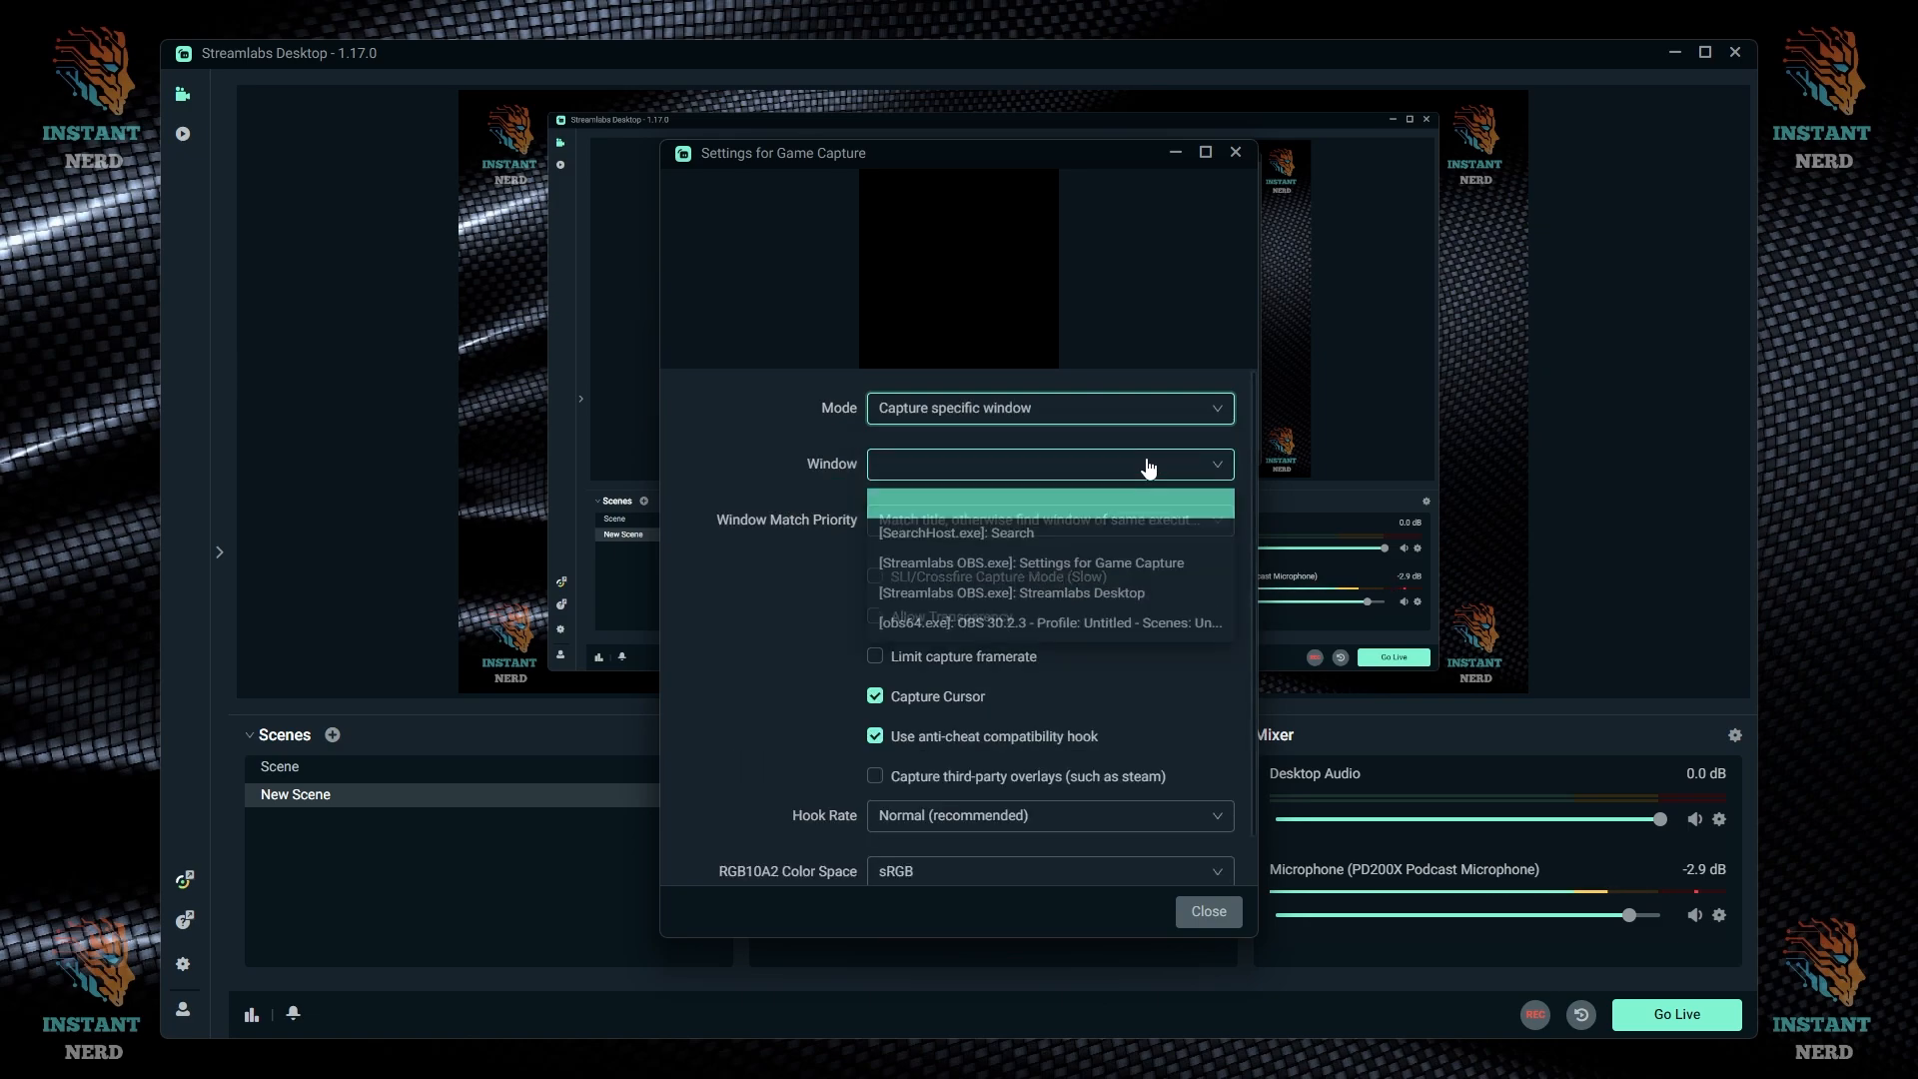
pyautogui.scroll(-1, 1013, 564)
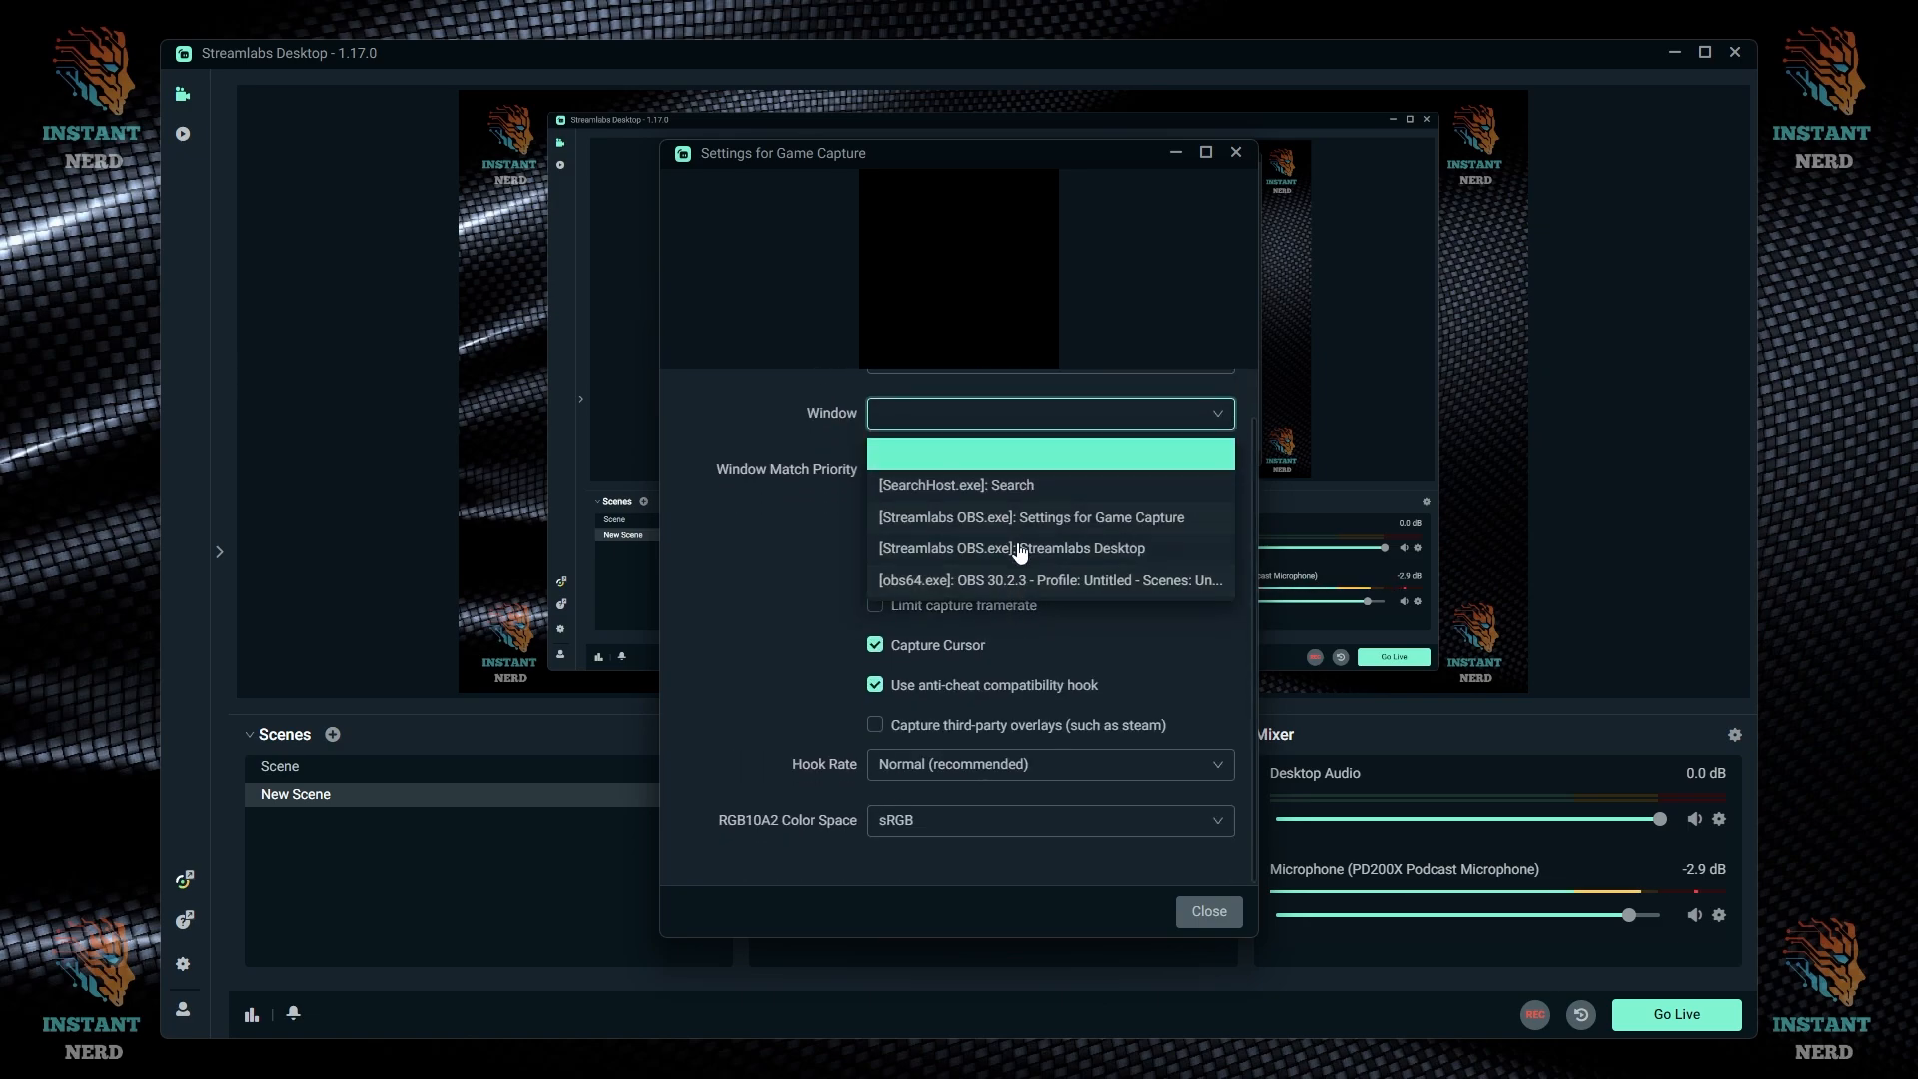
pyautogui.scroll(1, 1013, 565)
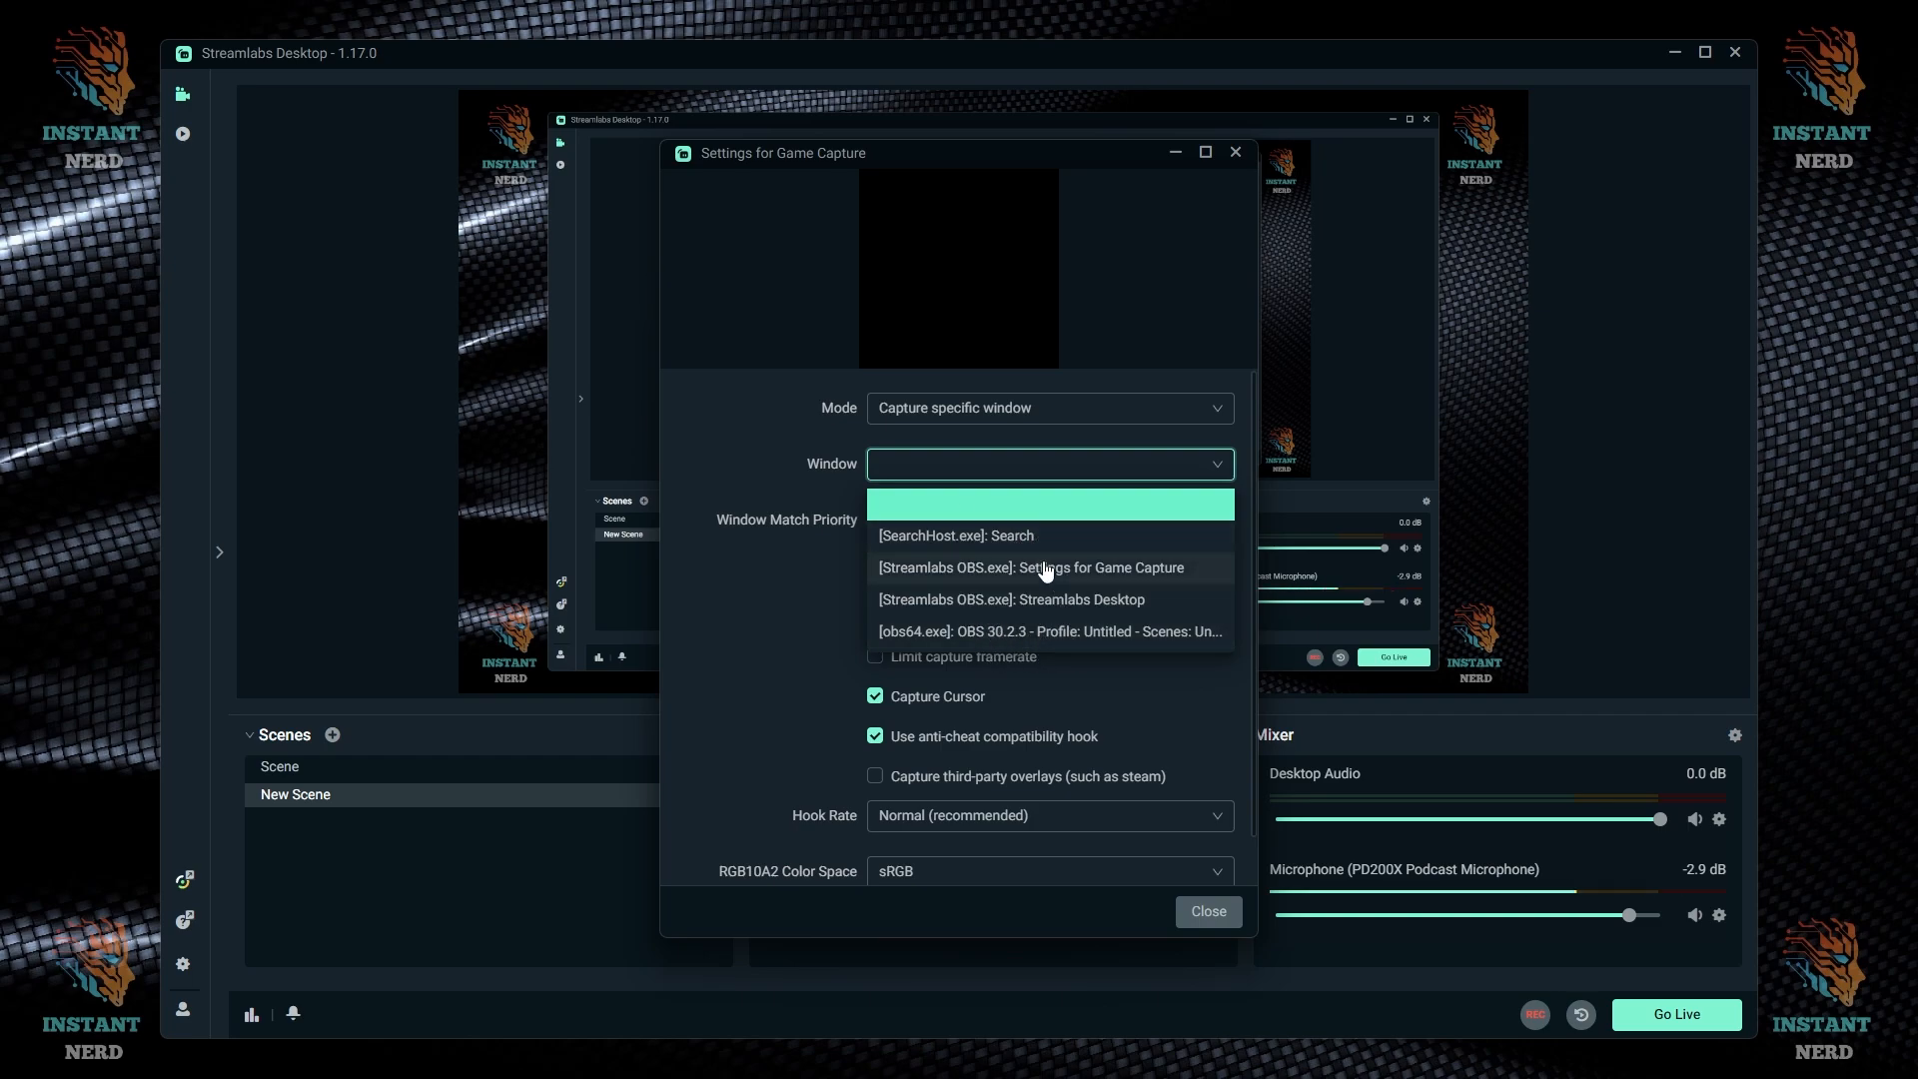
pyautogui.click(1219, 469)
pyautogui.scroll(-1, 899, 504)
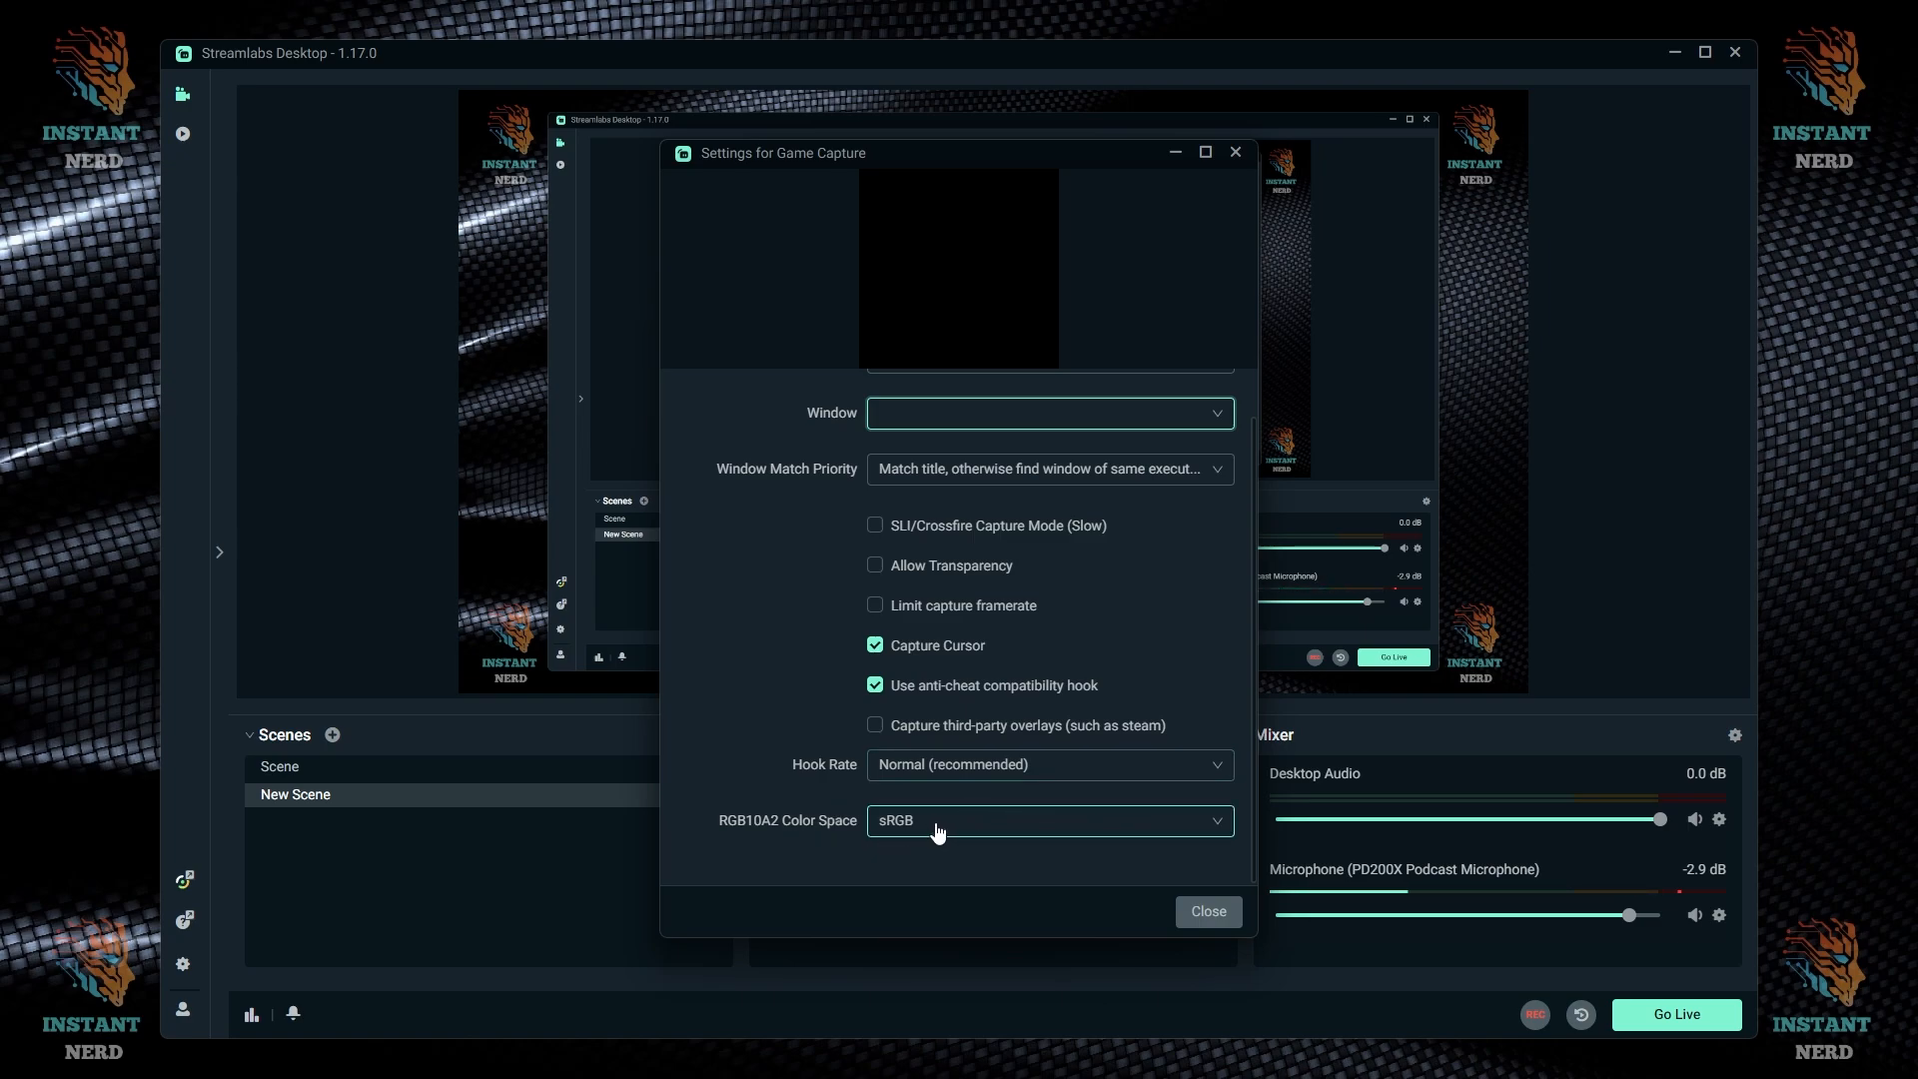
pyautogui.scroll(1, 1046, 690)
pyautogui.click(1217, 913)
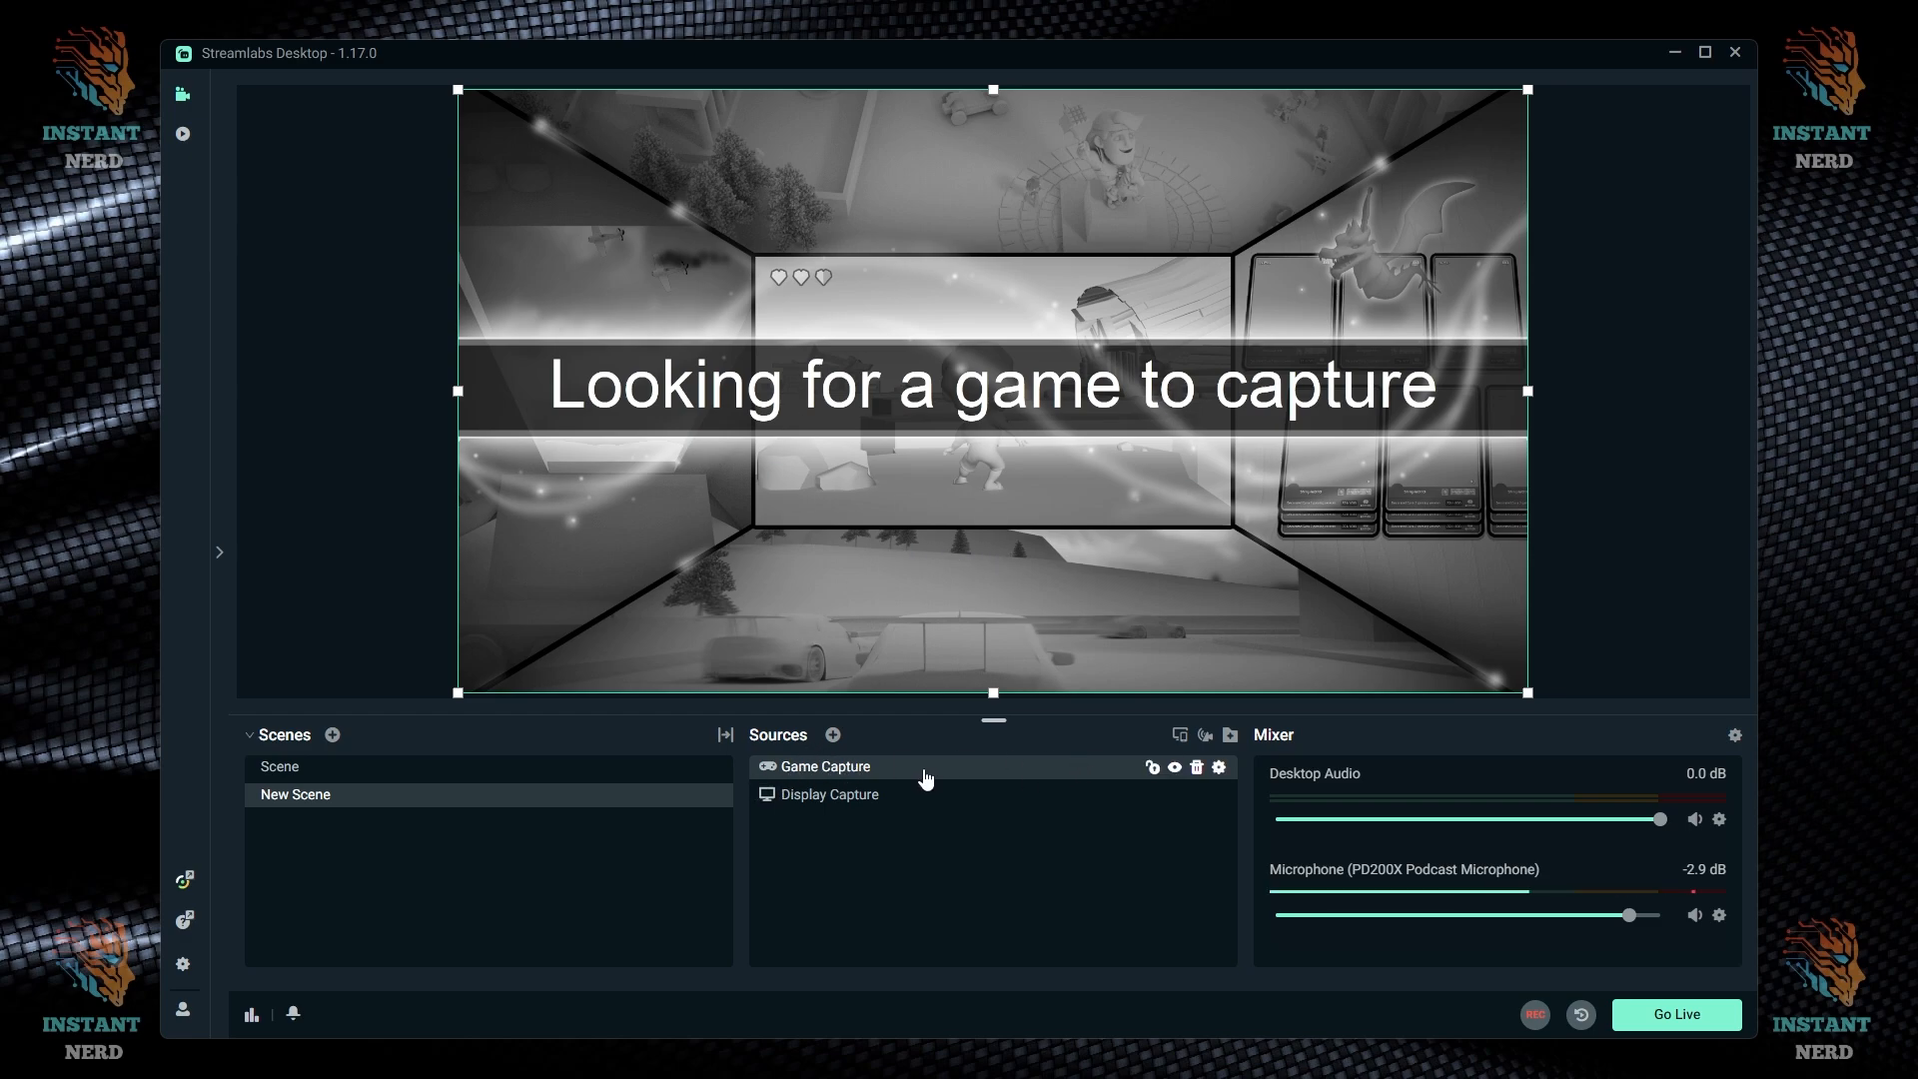
# - Shrink Game Capture on the canvas, place it about 354 px from the left edge and 76 px from the top edge, and hide it
pyautogui.click(1175, 770)
pyautogui.click(821, 796)
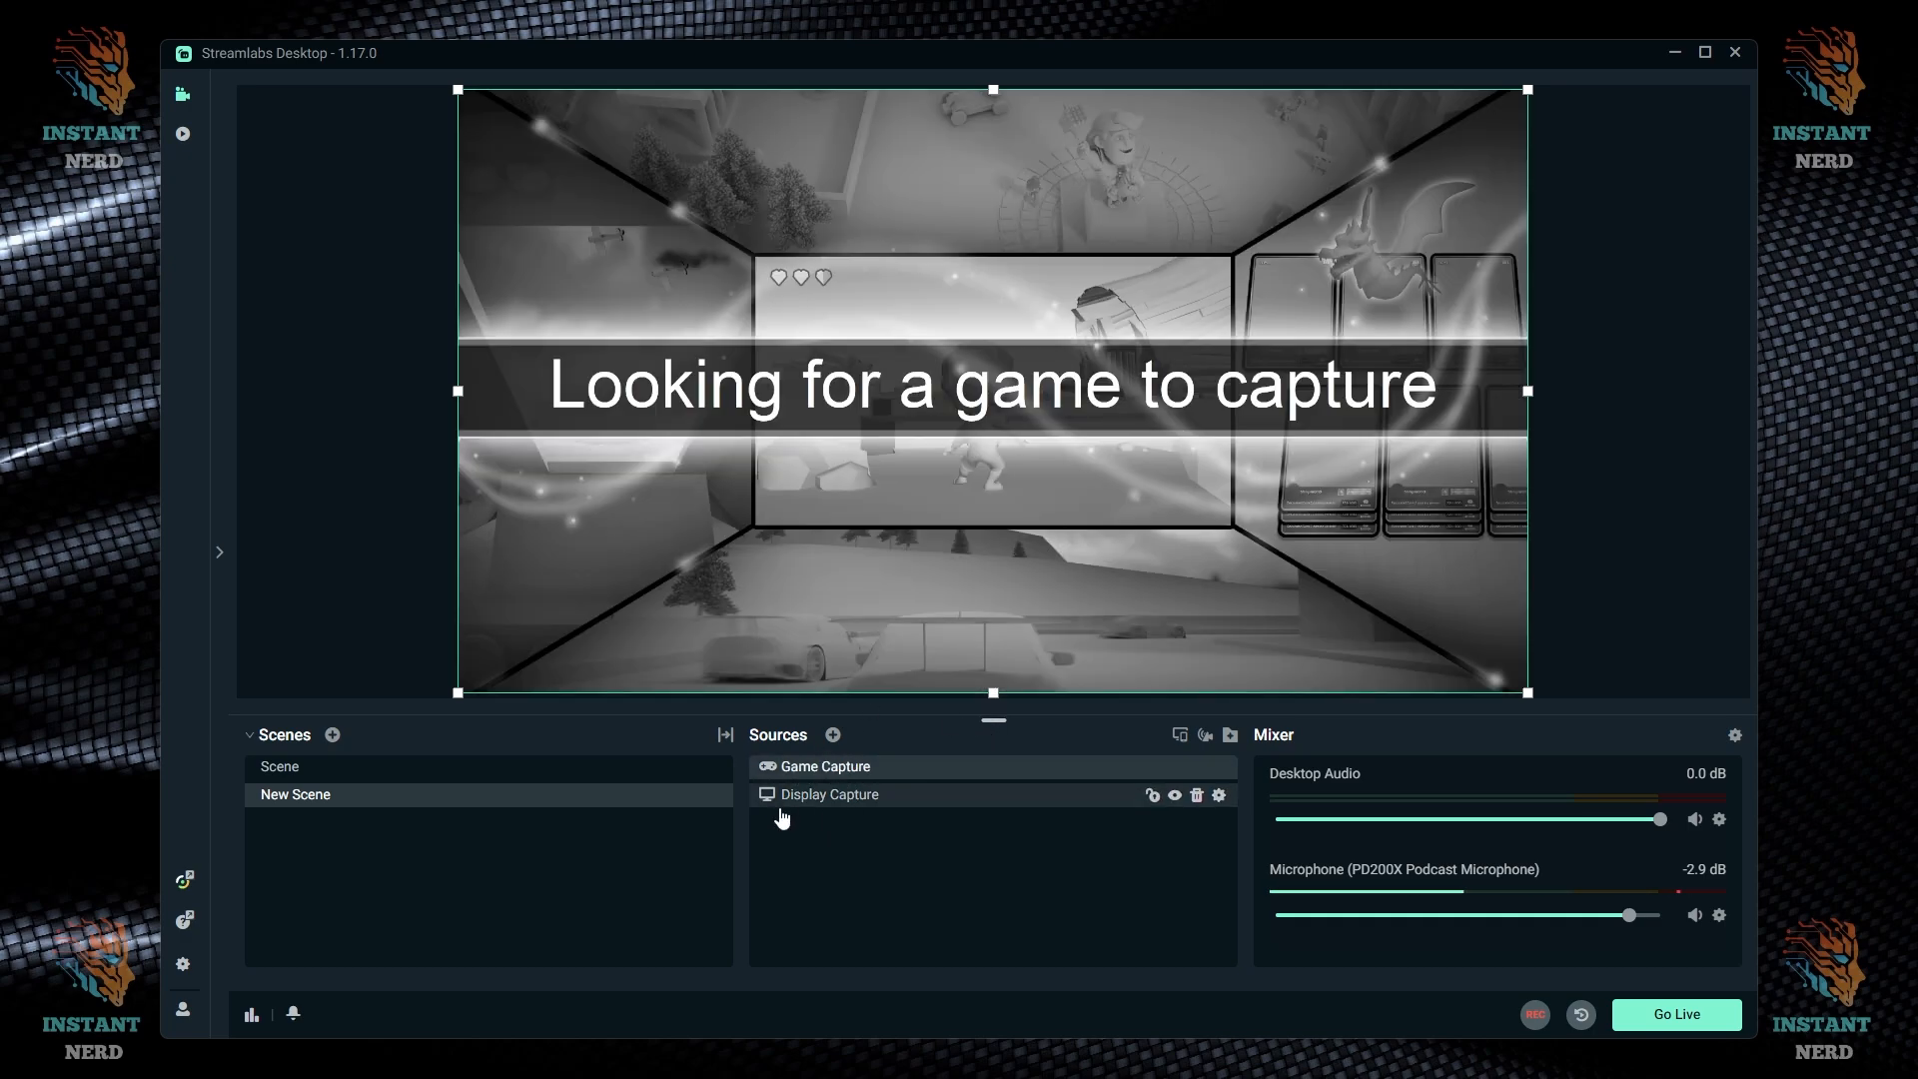
pyautogui.click(784, 769)
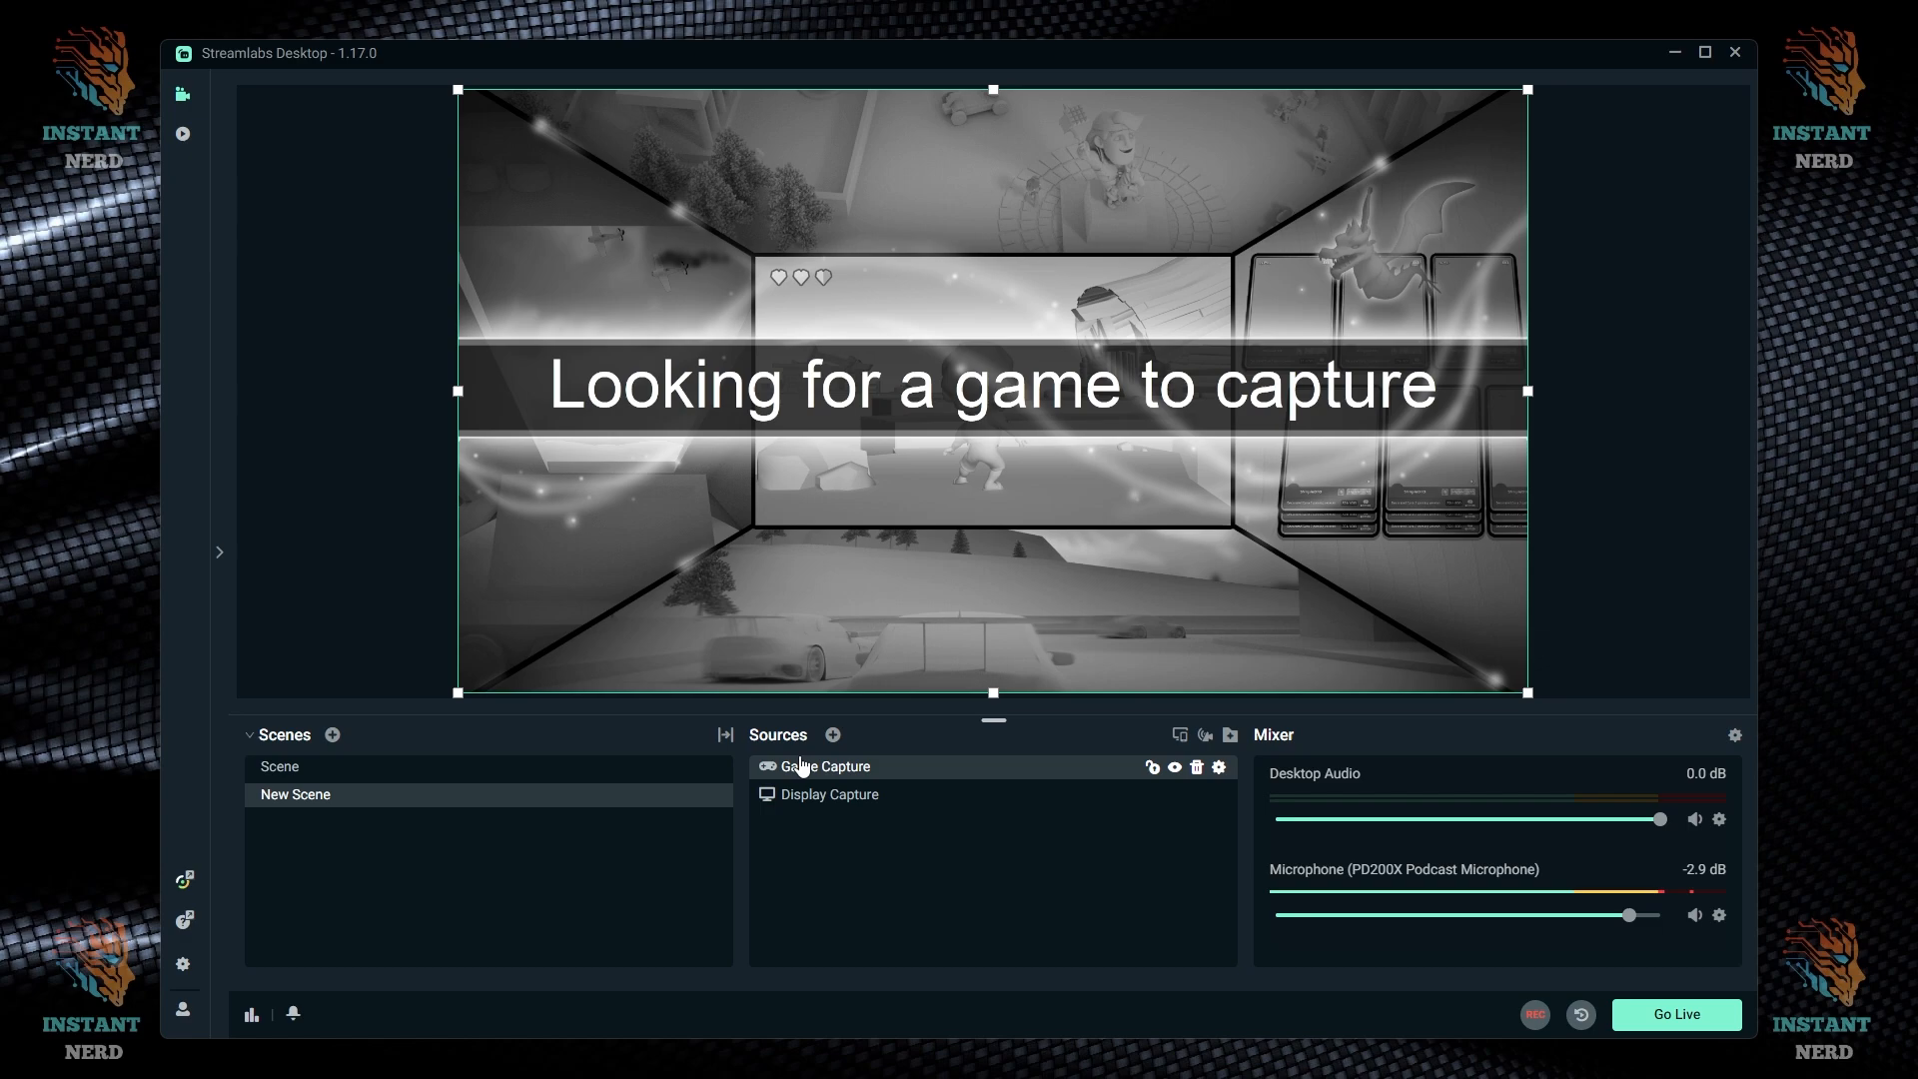
pyautogui.moveTo(1528, 692); pyautogui.dragTo(709, 232)
pyautogui.moveTo(609, 190); pyautogui.dragTo(698, 454)
pyautogui.moveTo(604, 405); pyautogui.dragTo(736, 229)
pyautogui.moveTo(844, 271); pyautogui.dragTo(1198, 354)
pyautogui.moveTo(1009, 362); pyautogui.dragTo(1069, 359)
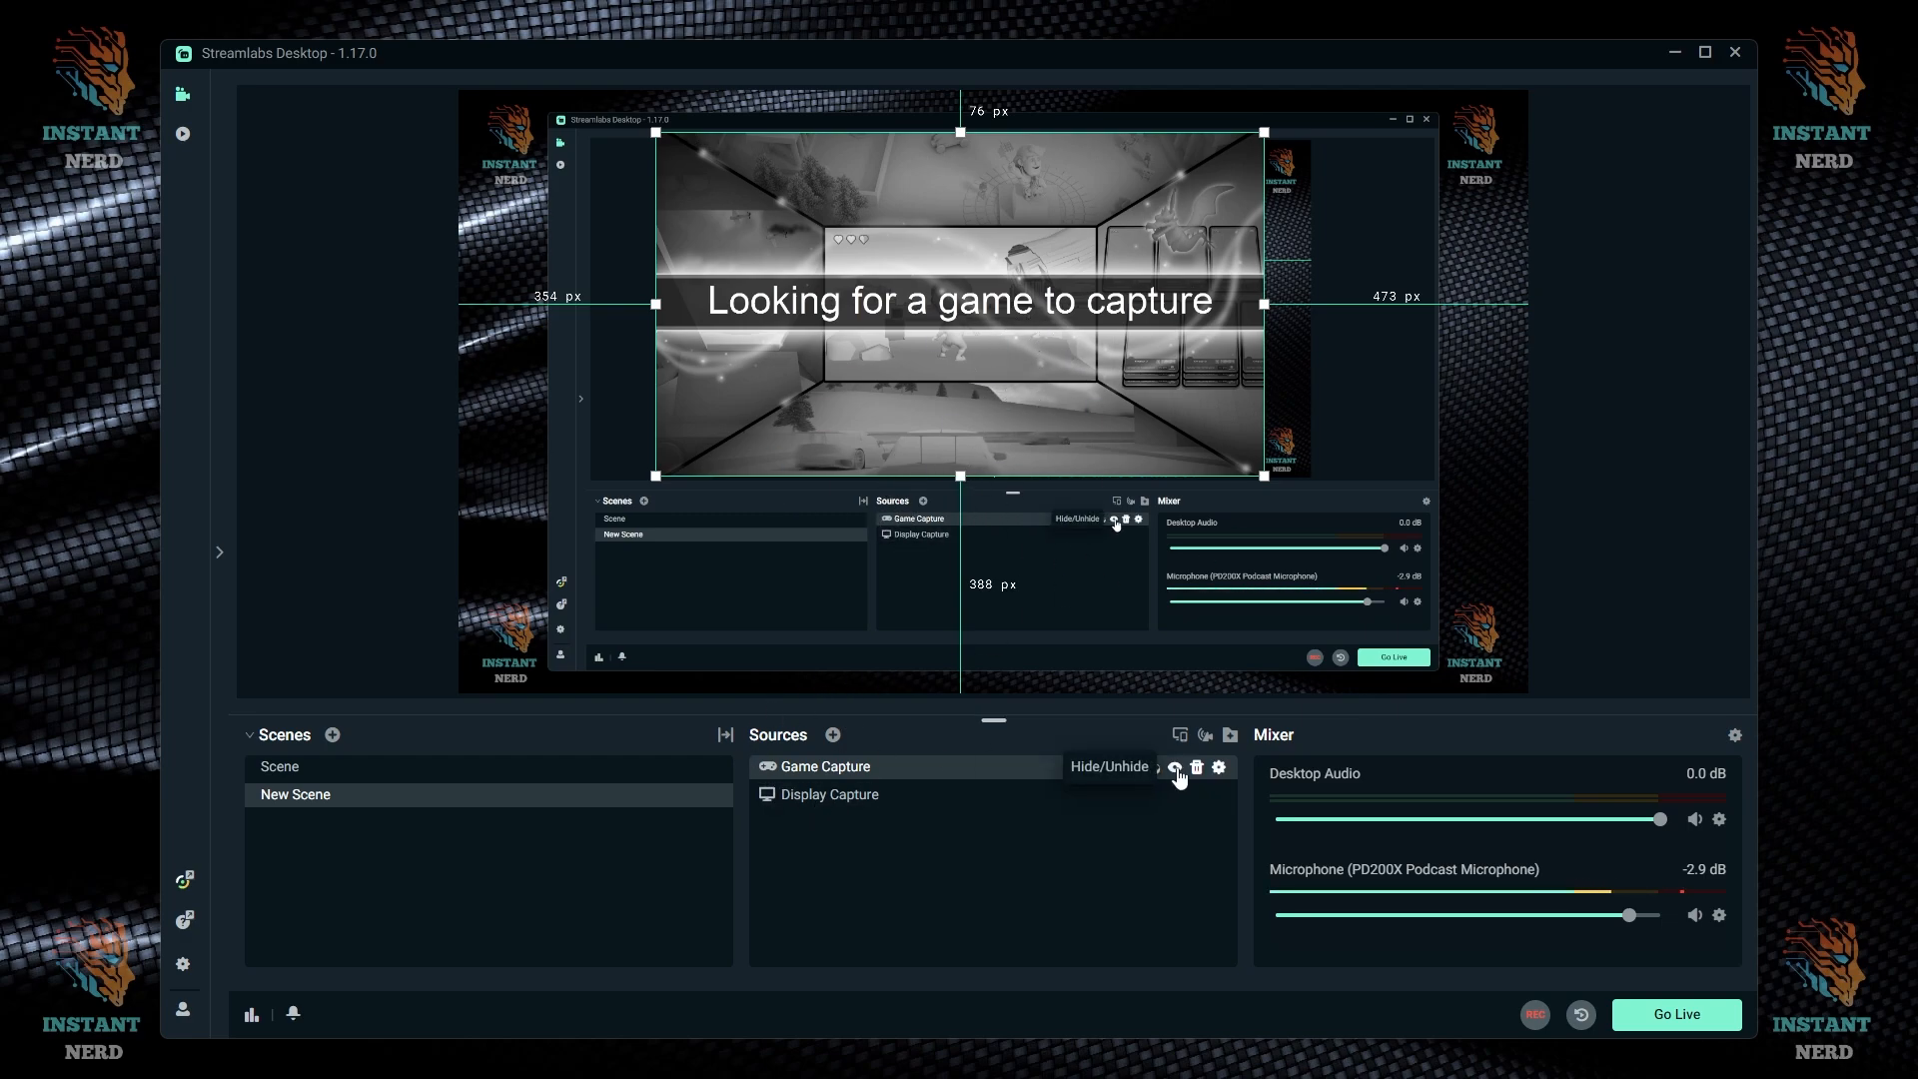
pyautogui.click(1175, 766)
# - Examine the descriptions of the Browser Source, Audio Input Capture and Audio Output Capture types available for New Scene
pyautogui.click(832, 734)
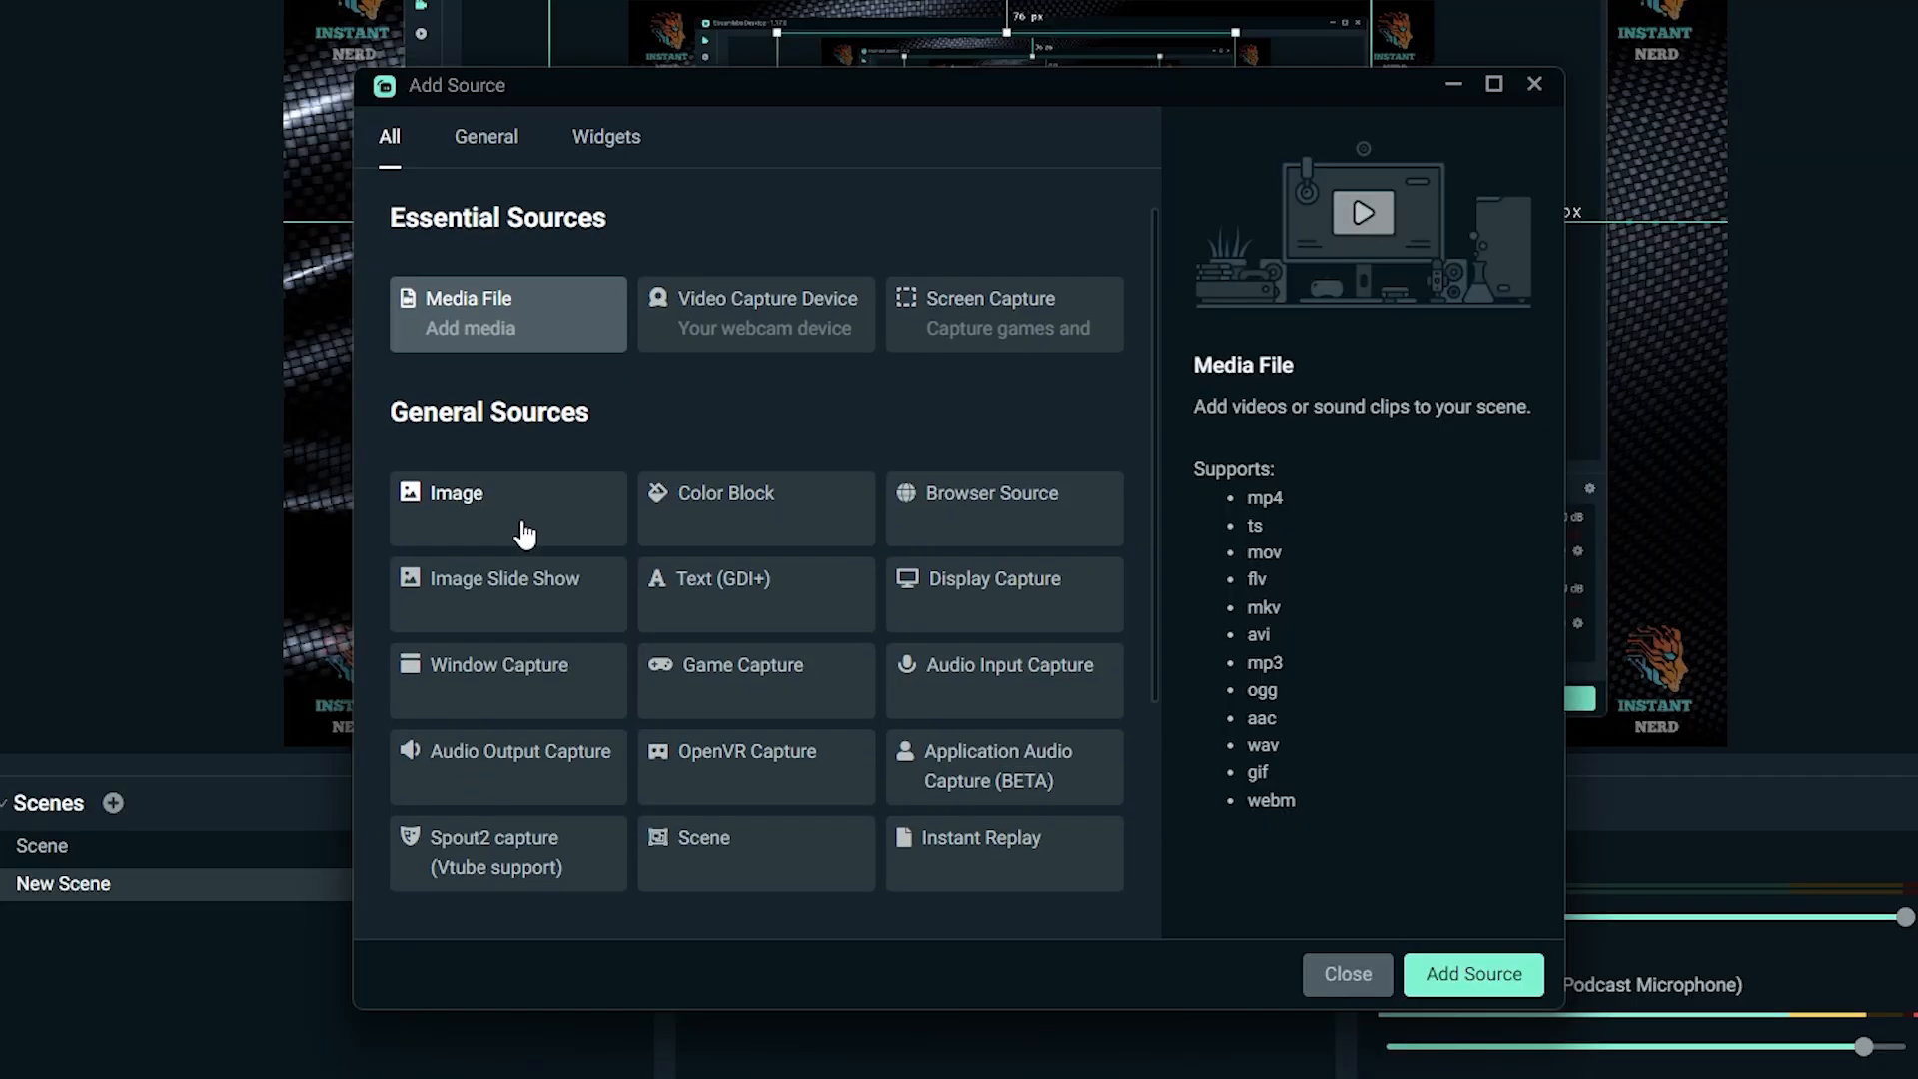
pyautogui.scroll(-2, 626, 534)
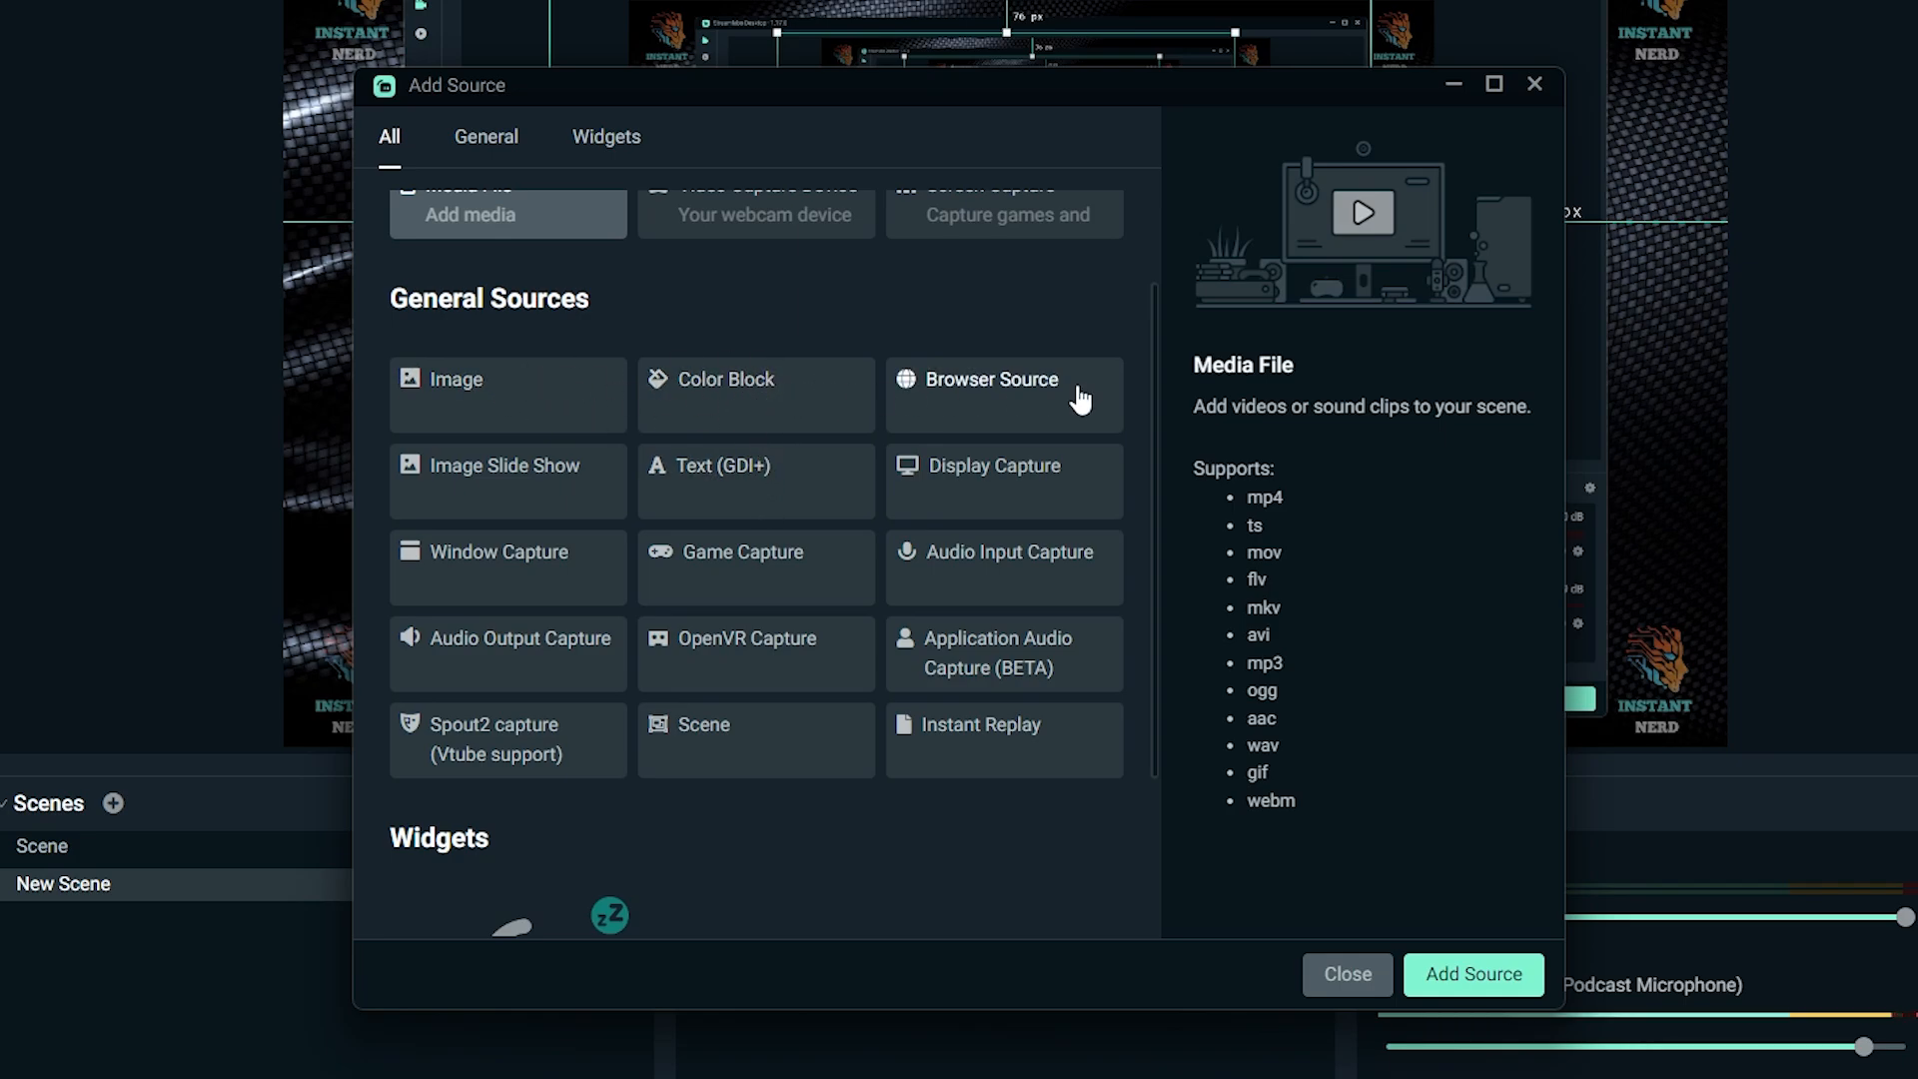
pyautogui.click(1055, 407)
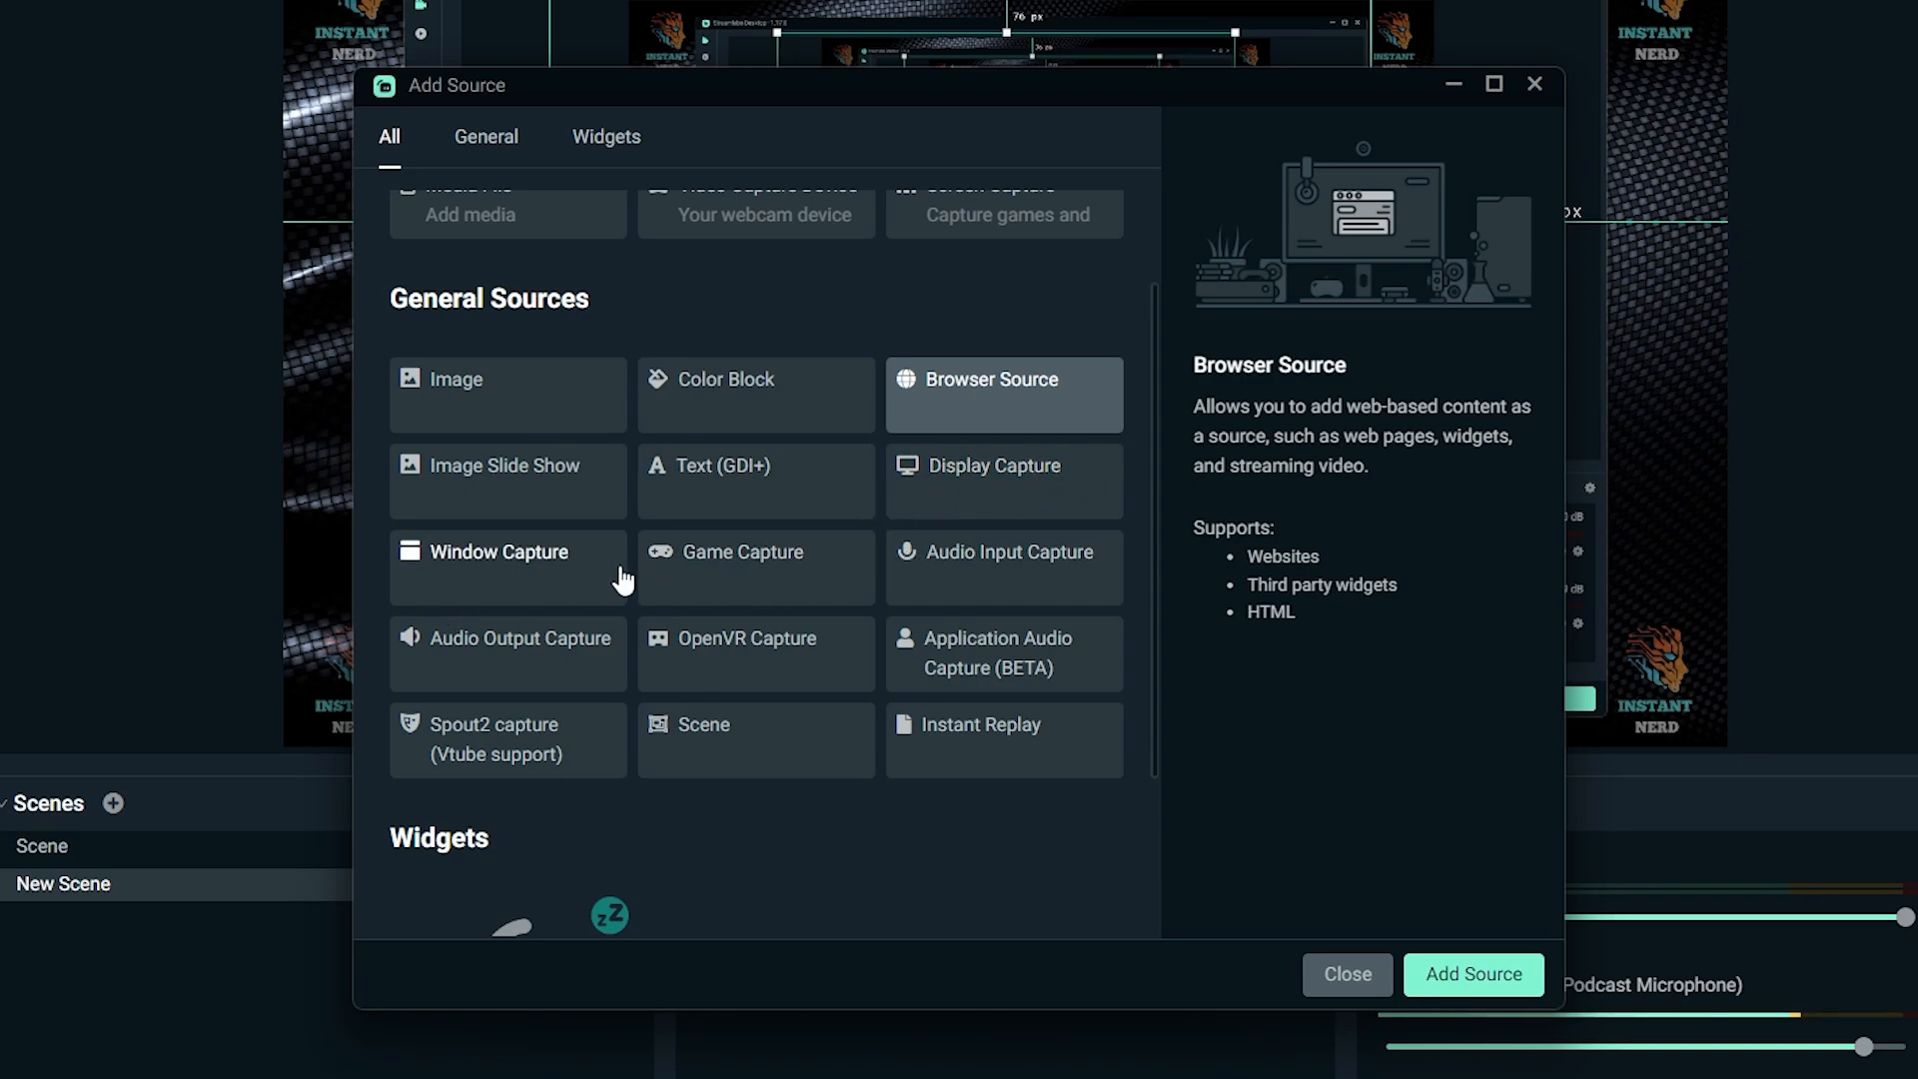
pyautogui.click(1034, 576)
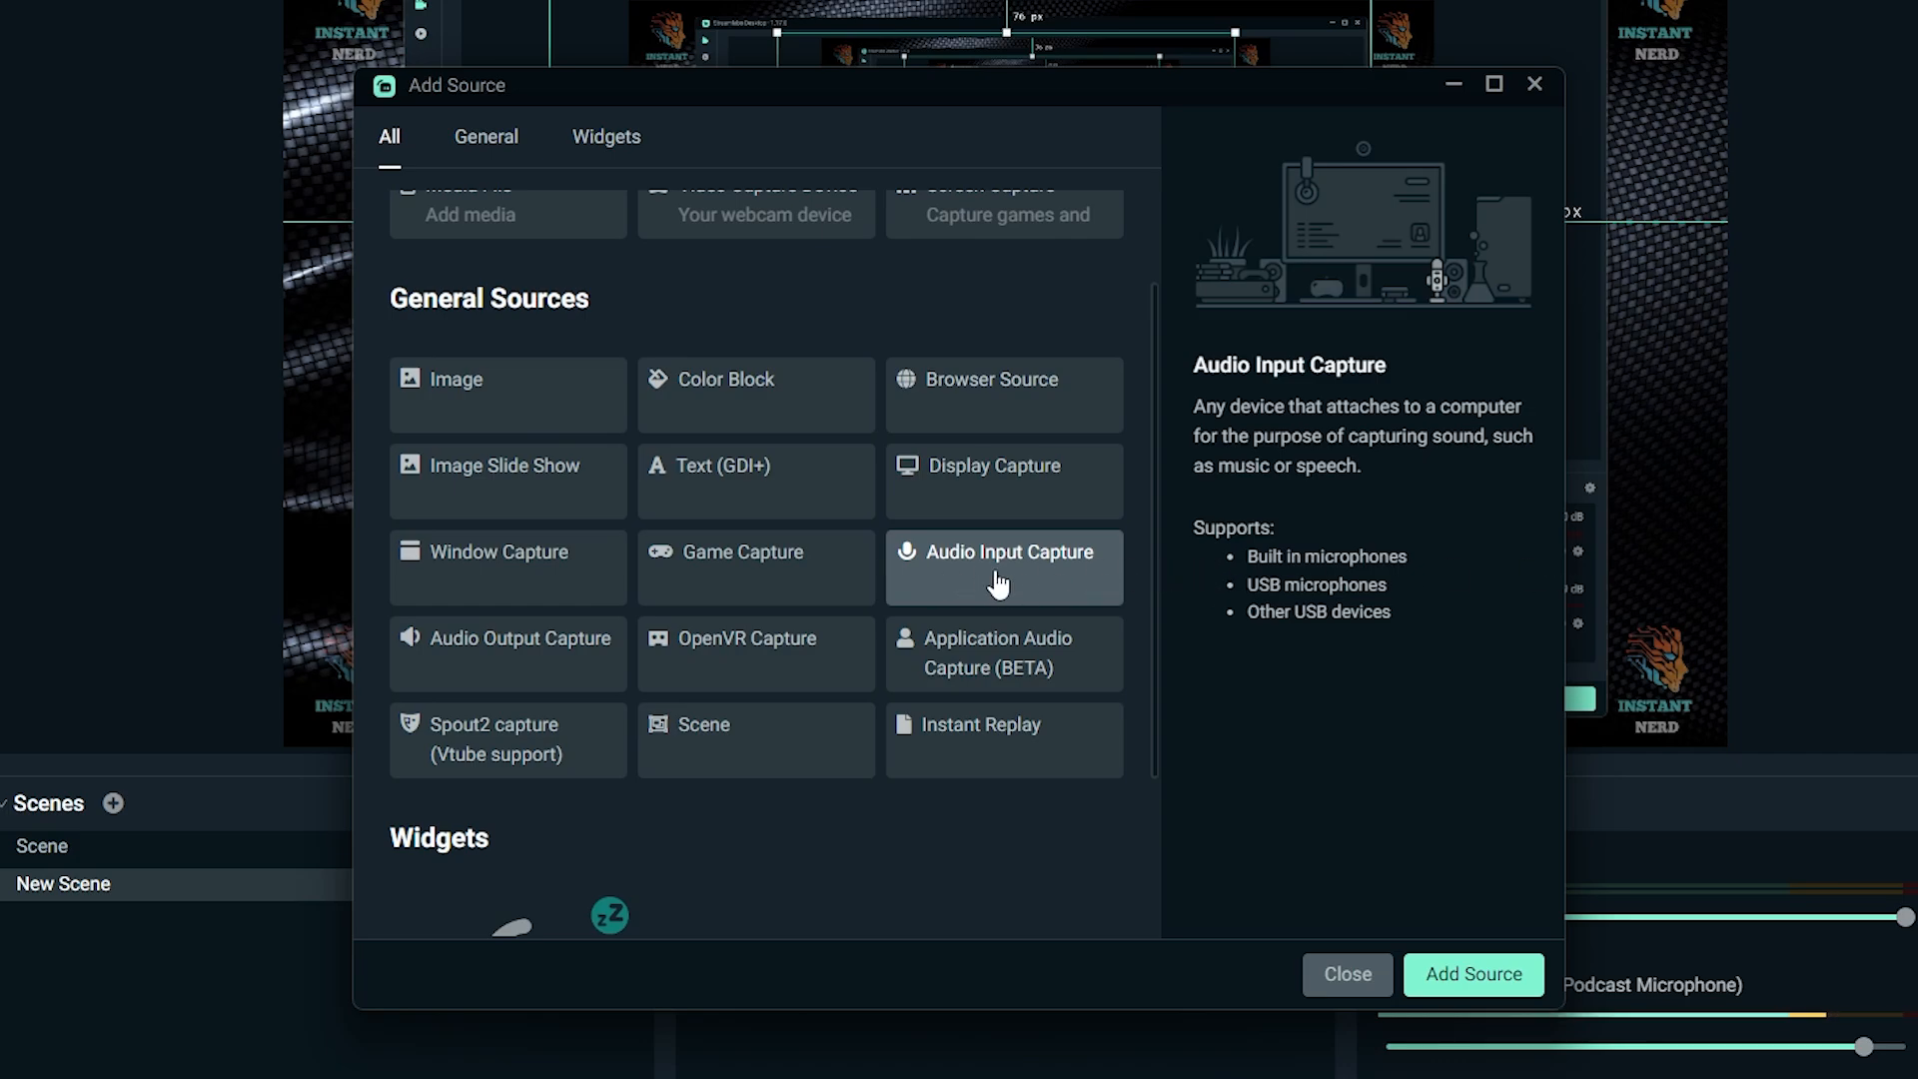
pyautogui.click(574, 655)
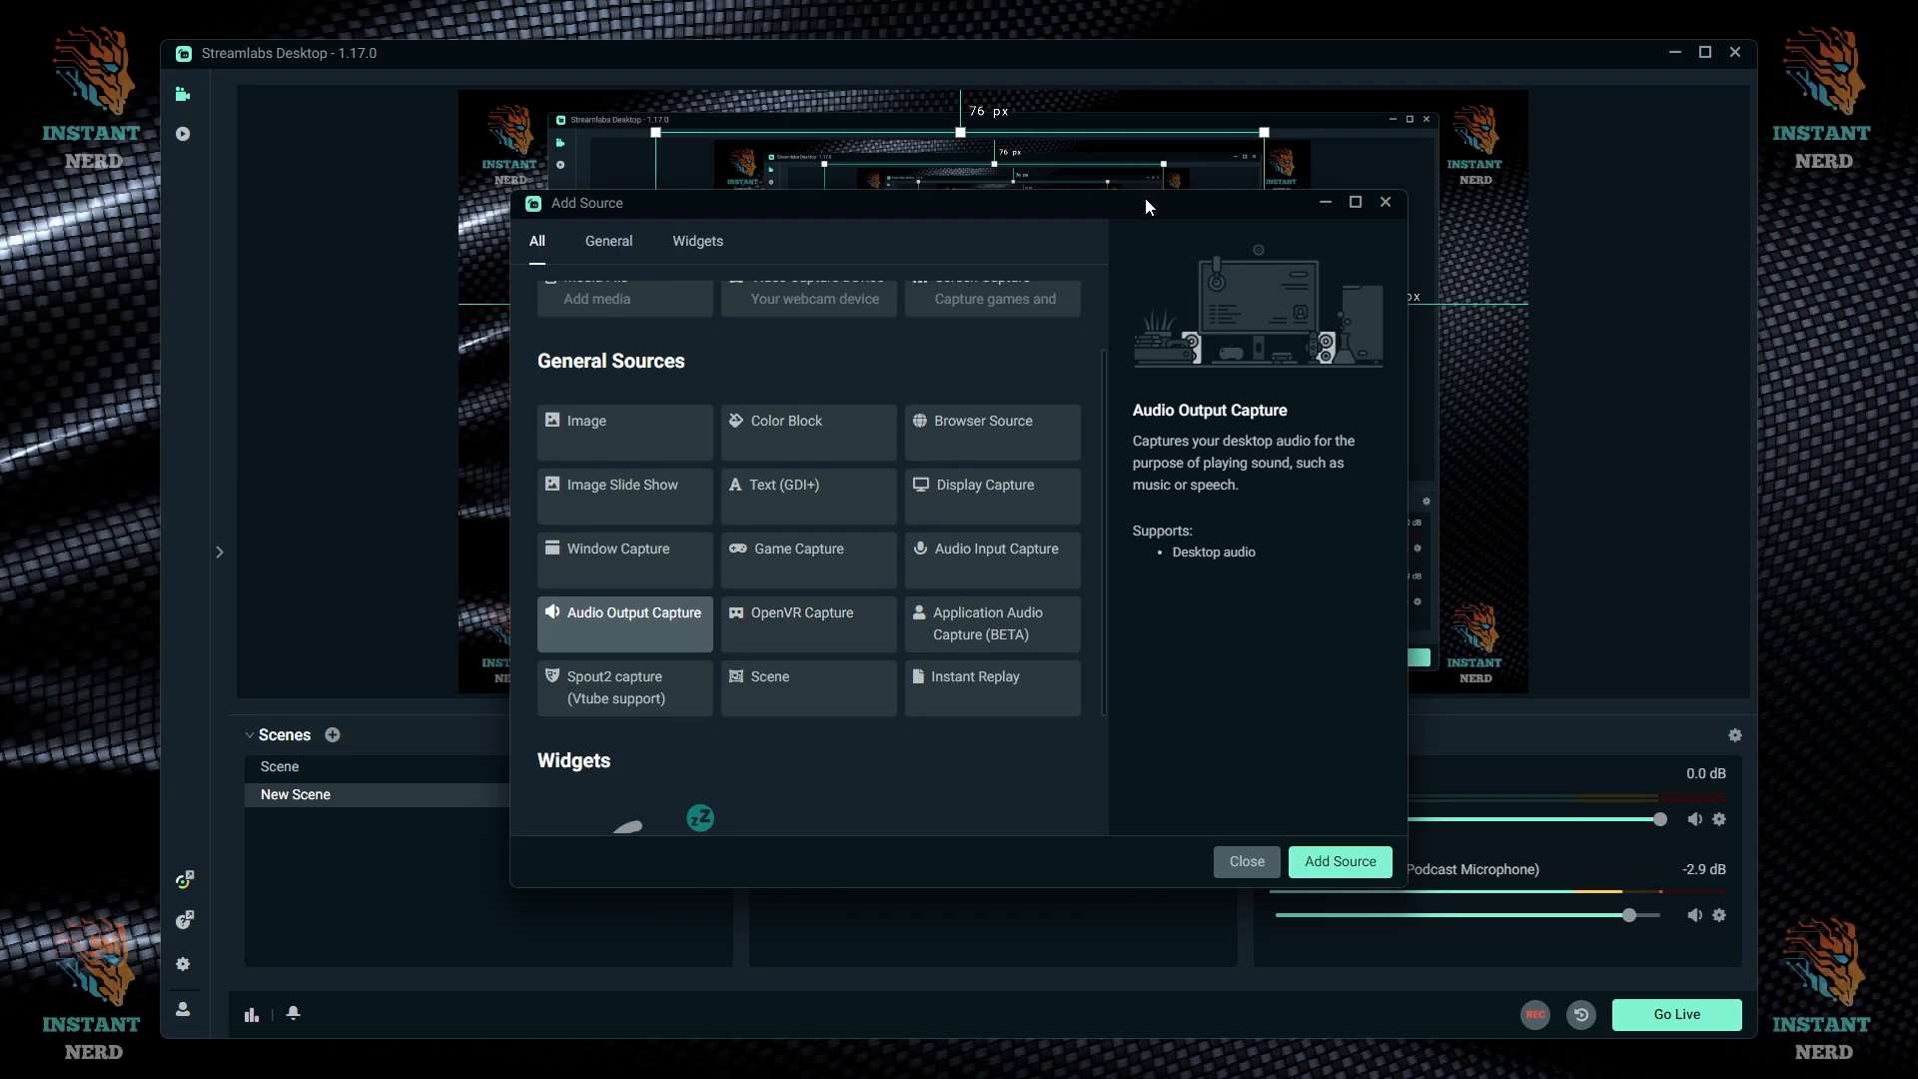
# - Examine the OpenVR, Application Audio, Spout2, Scene and Instant Replay source types, and the Widgets section
pyautogui.moveTo(1146, 202); pyautogui.dragTo(960, 193)
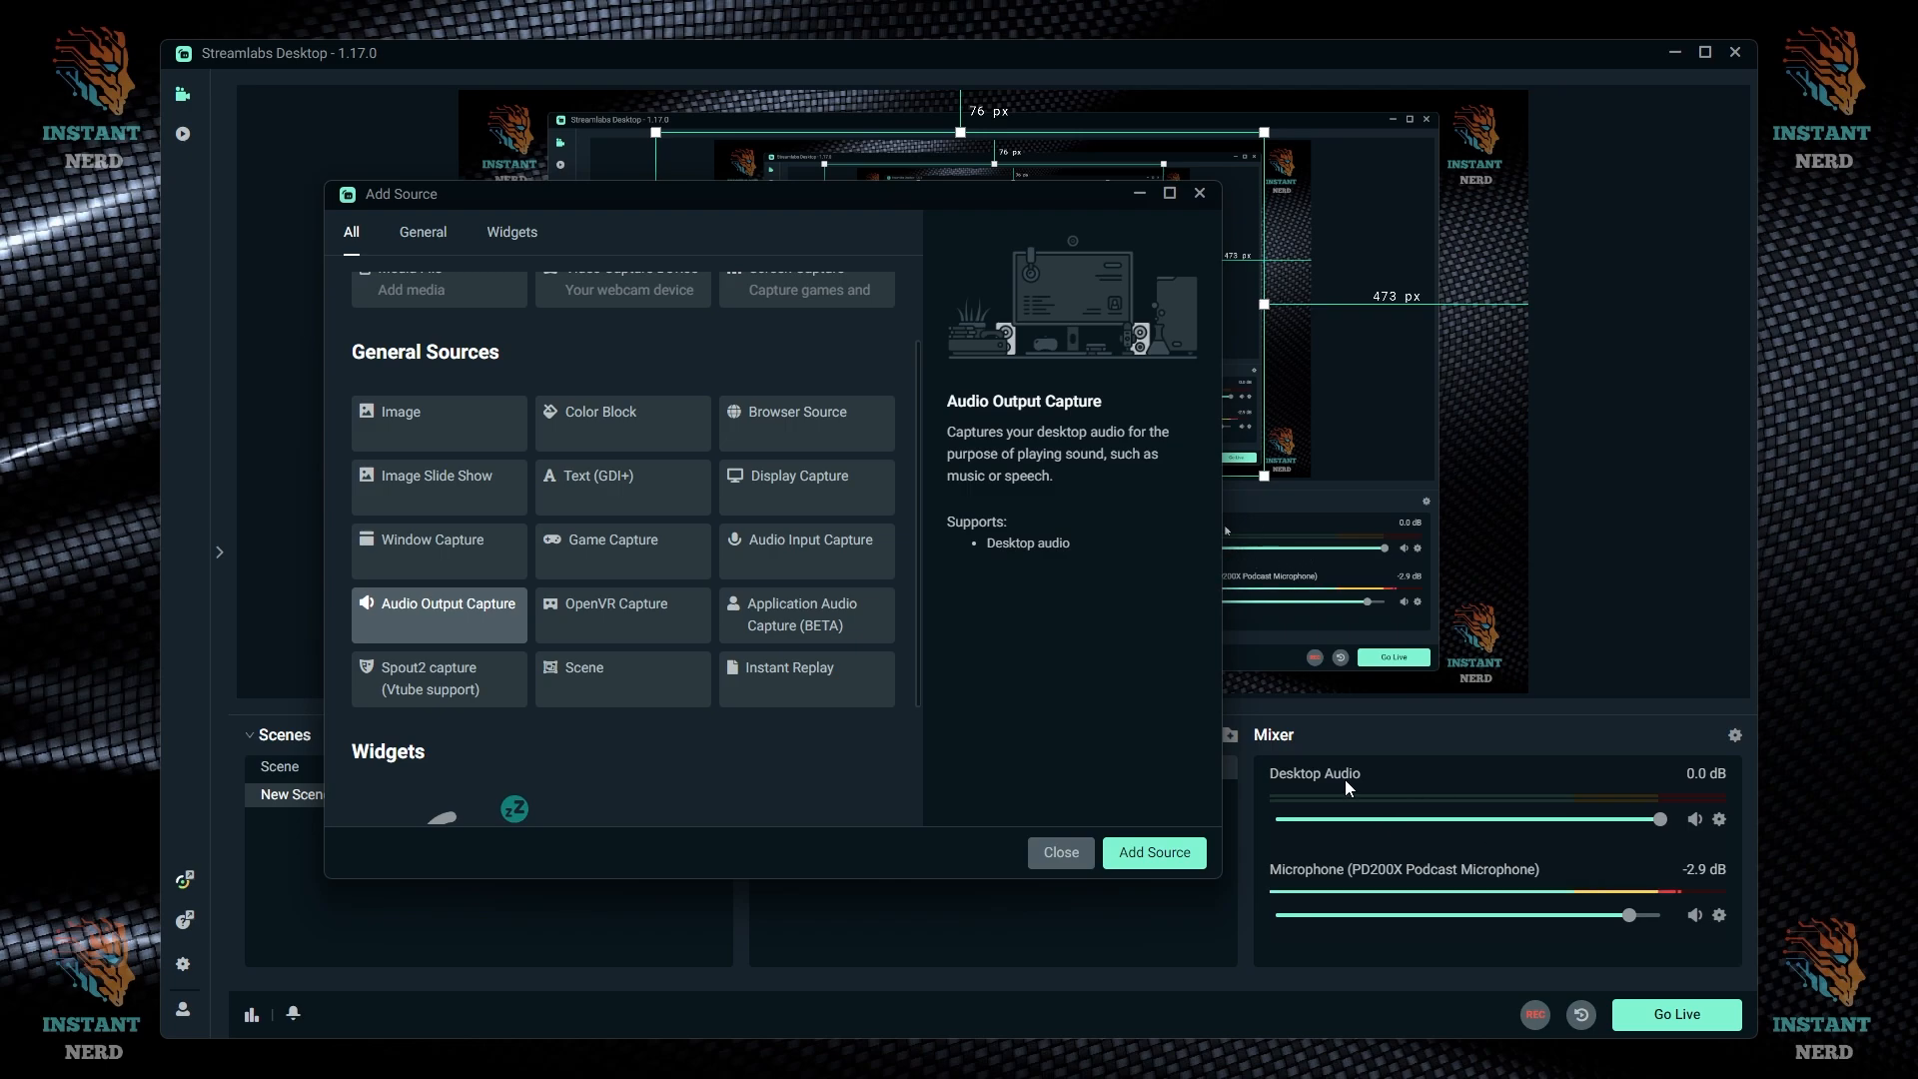
pyautogui.click(659, 618)
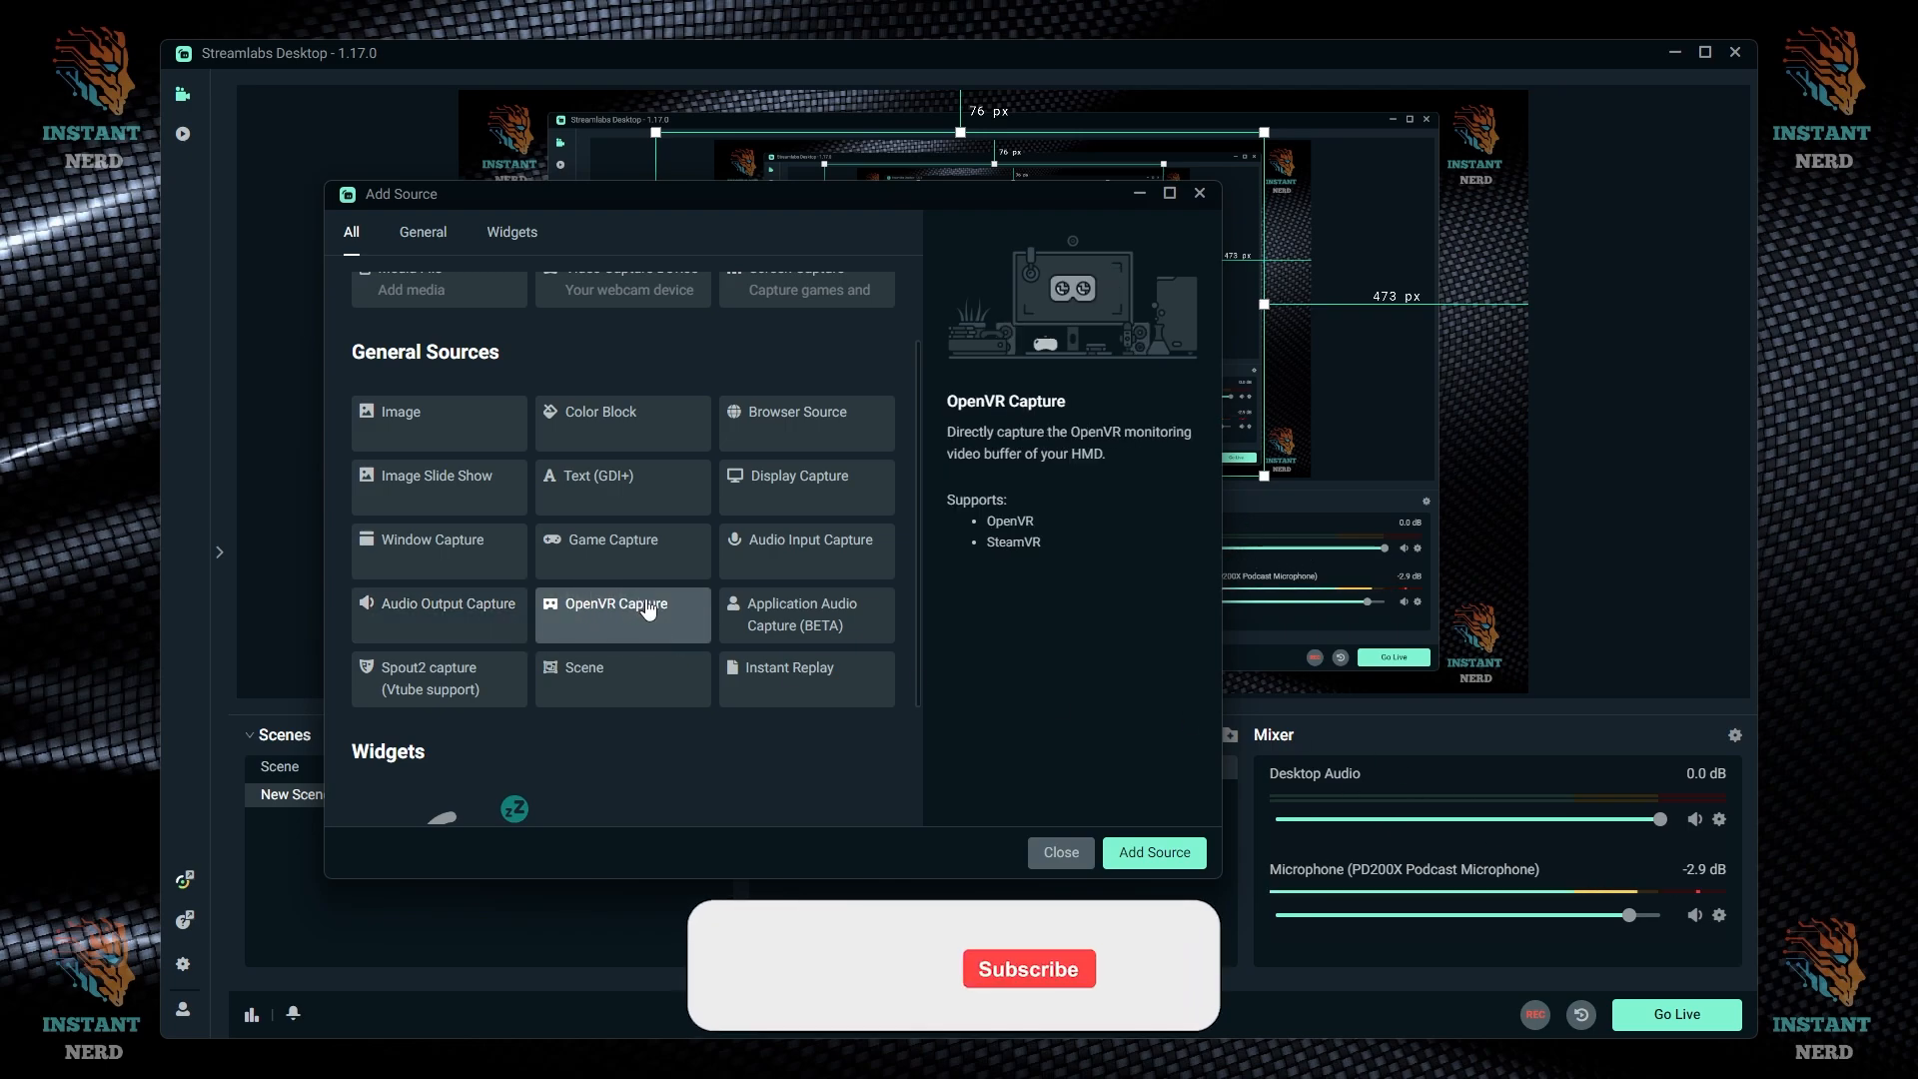
pyautogui.click(744, 626)
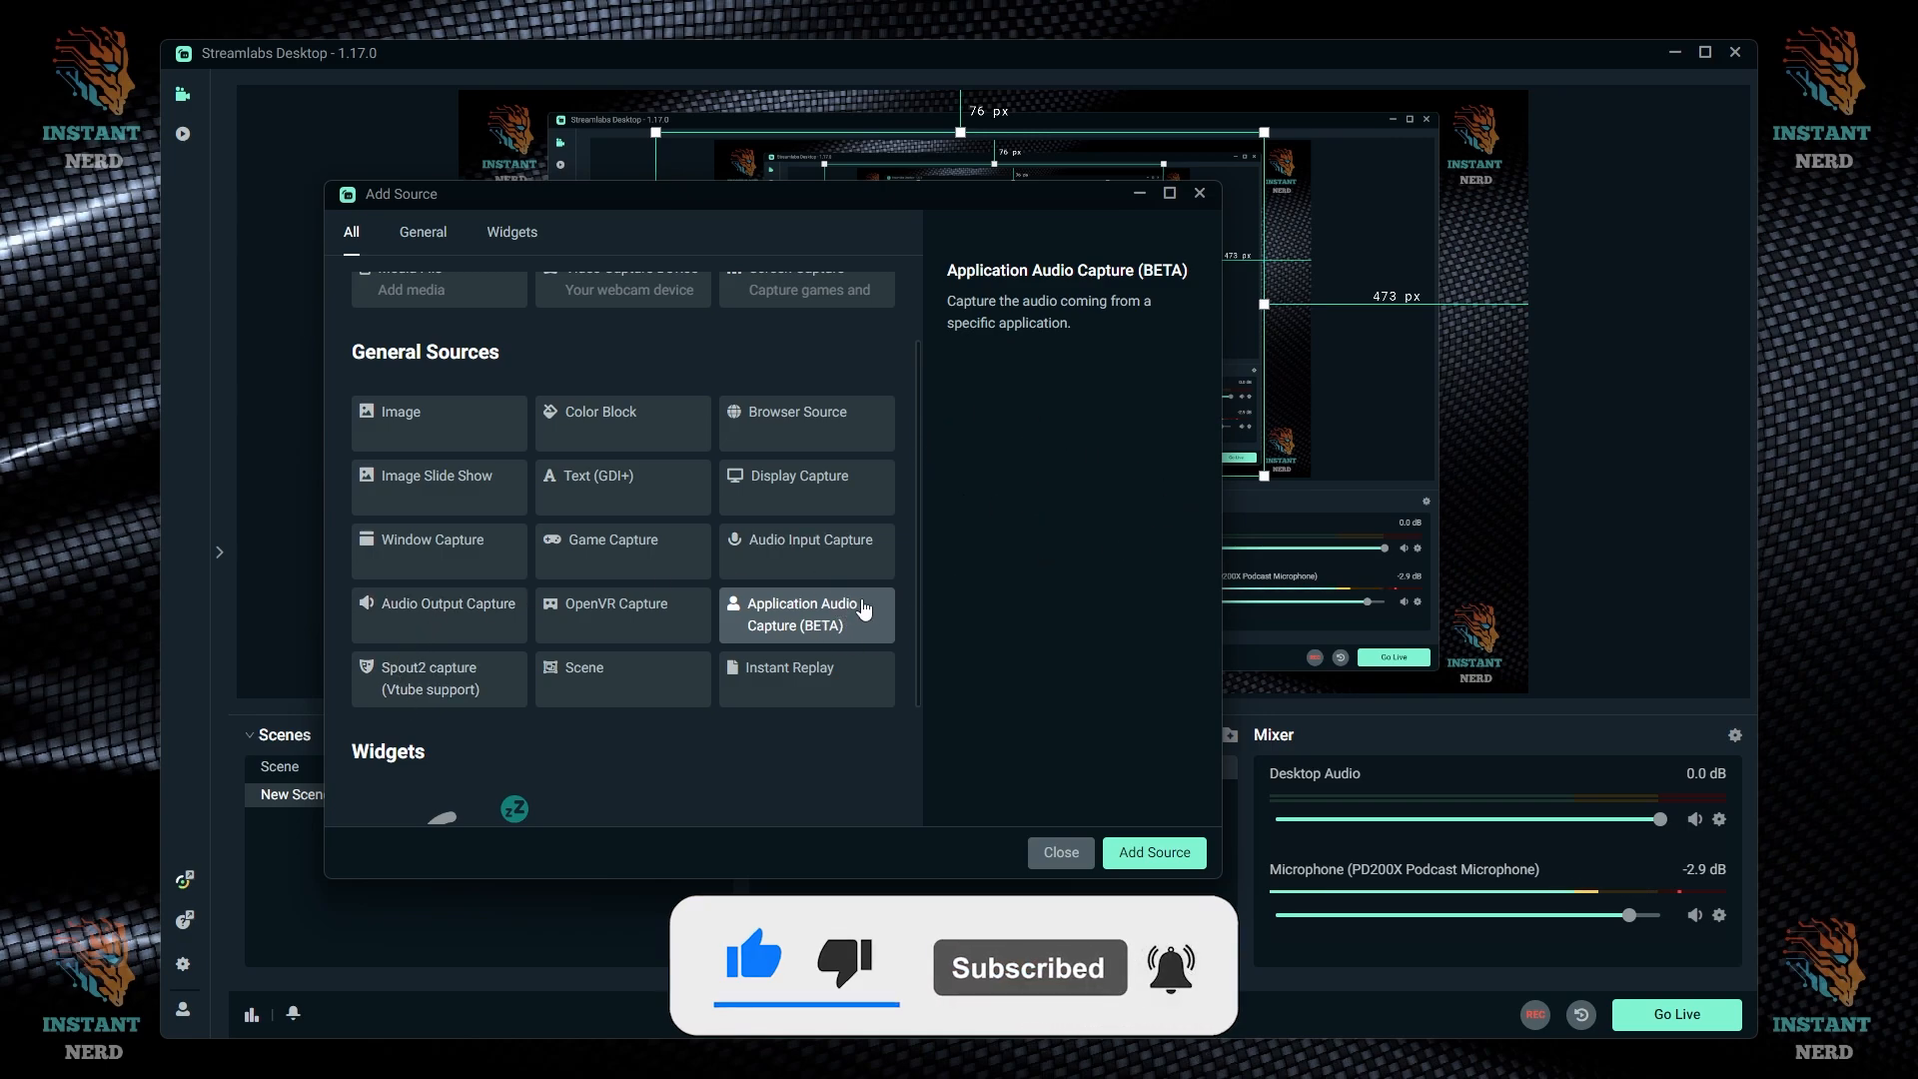
pyautogui.click(464, 690)
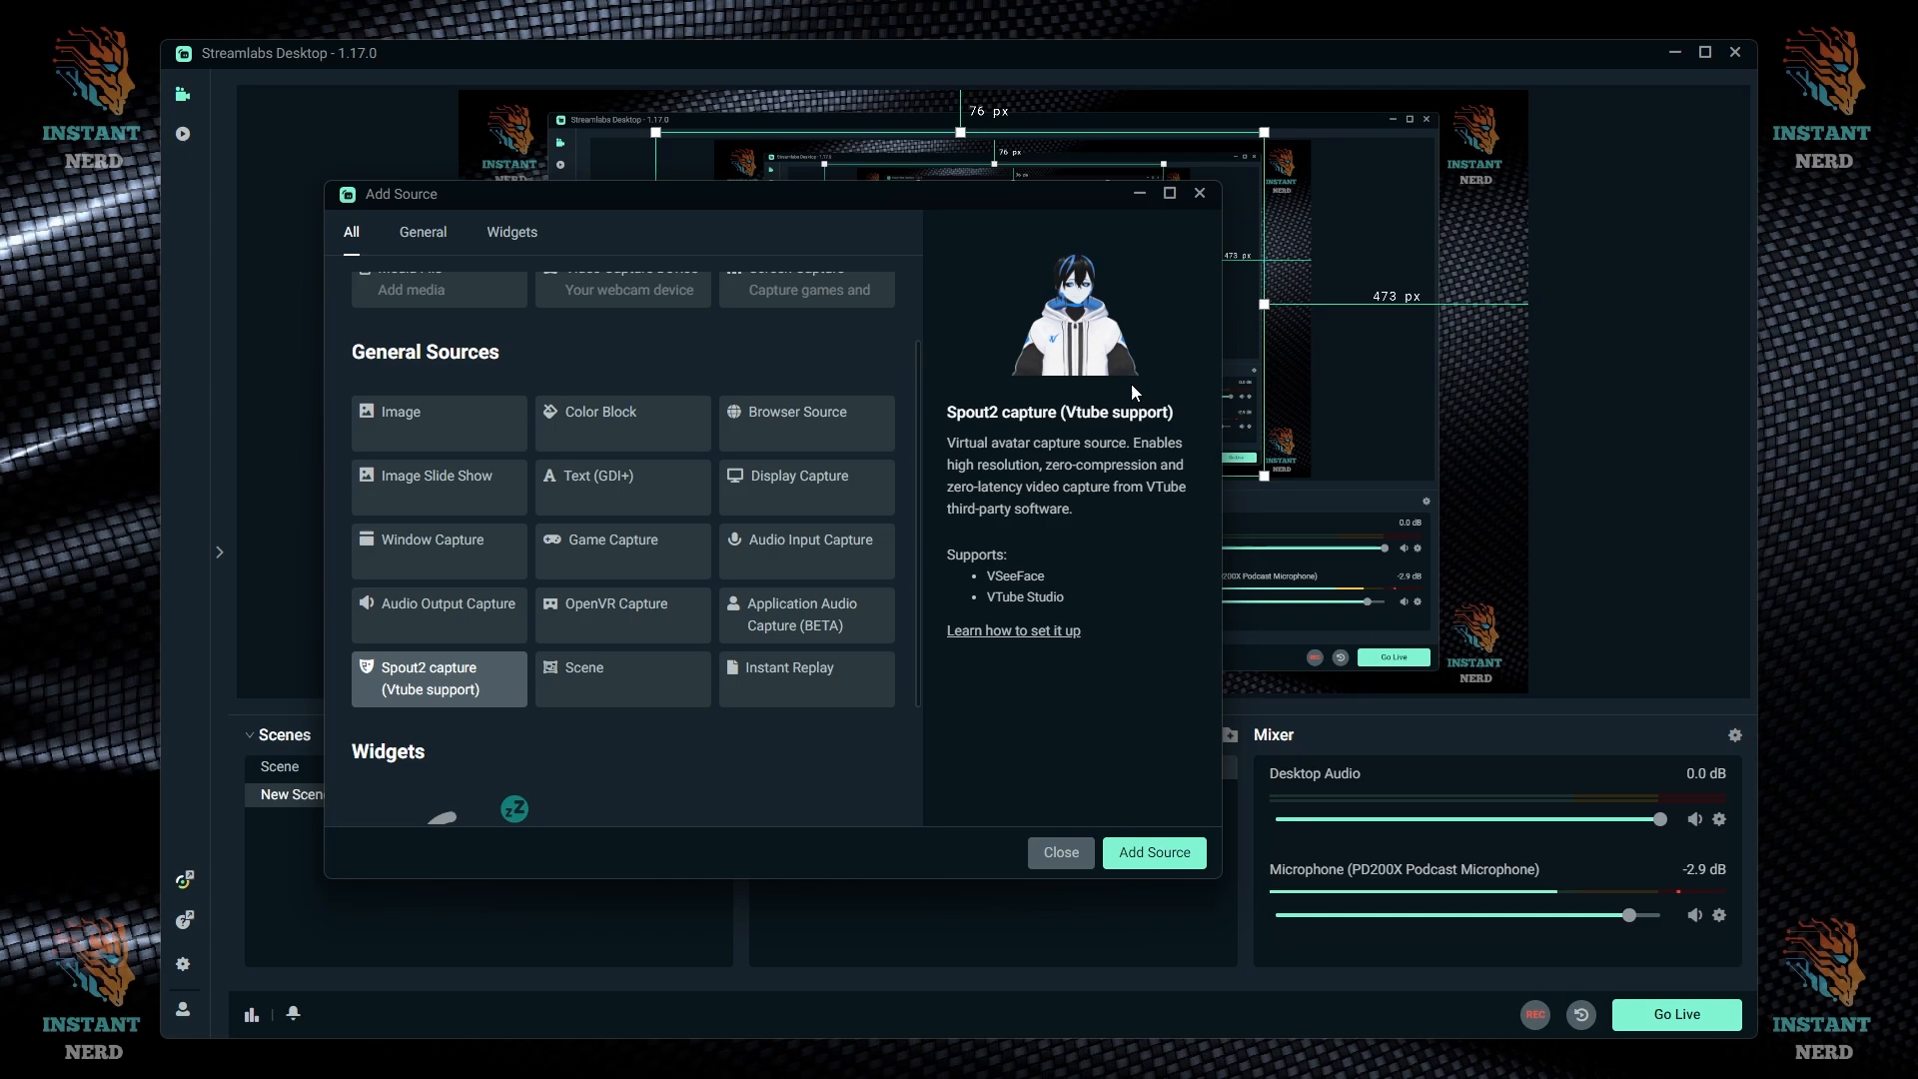
pyautogui.click(605, 699)
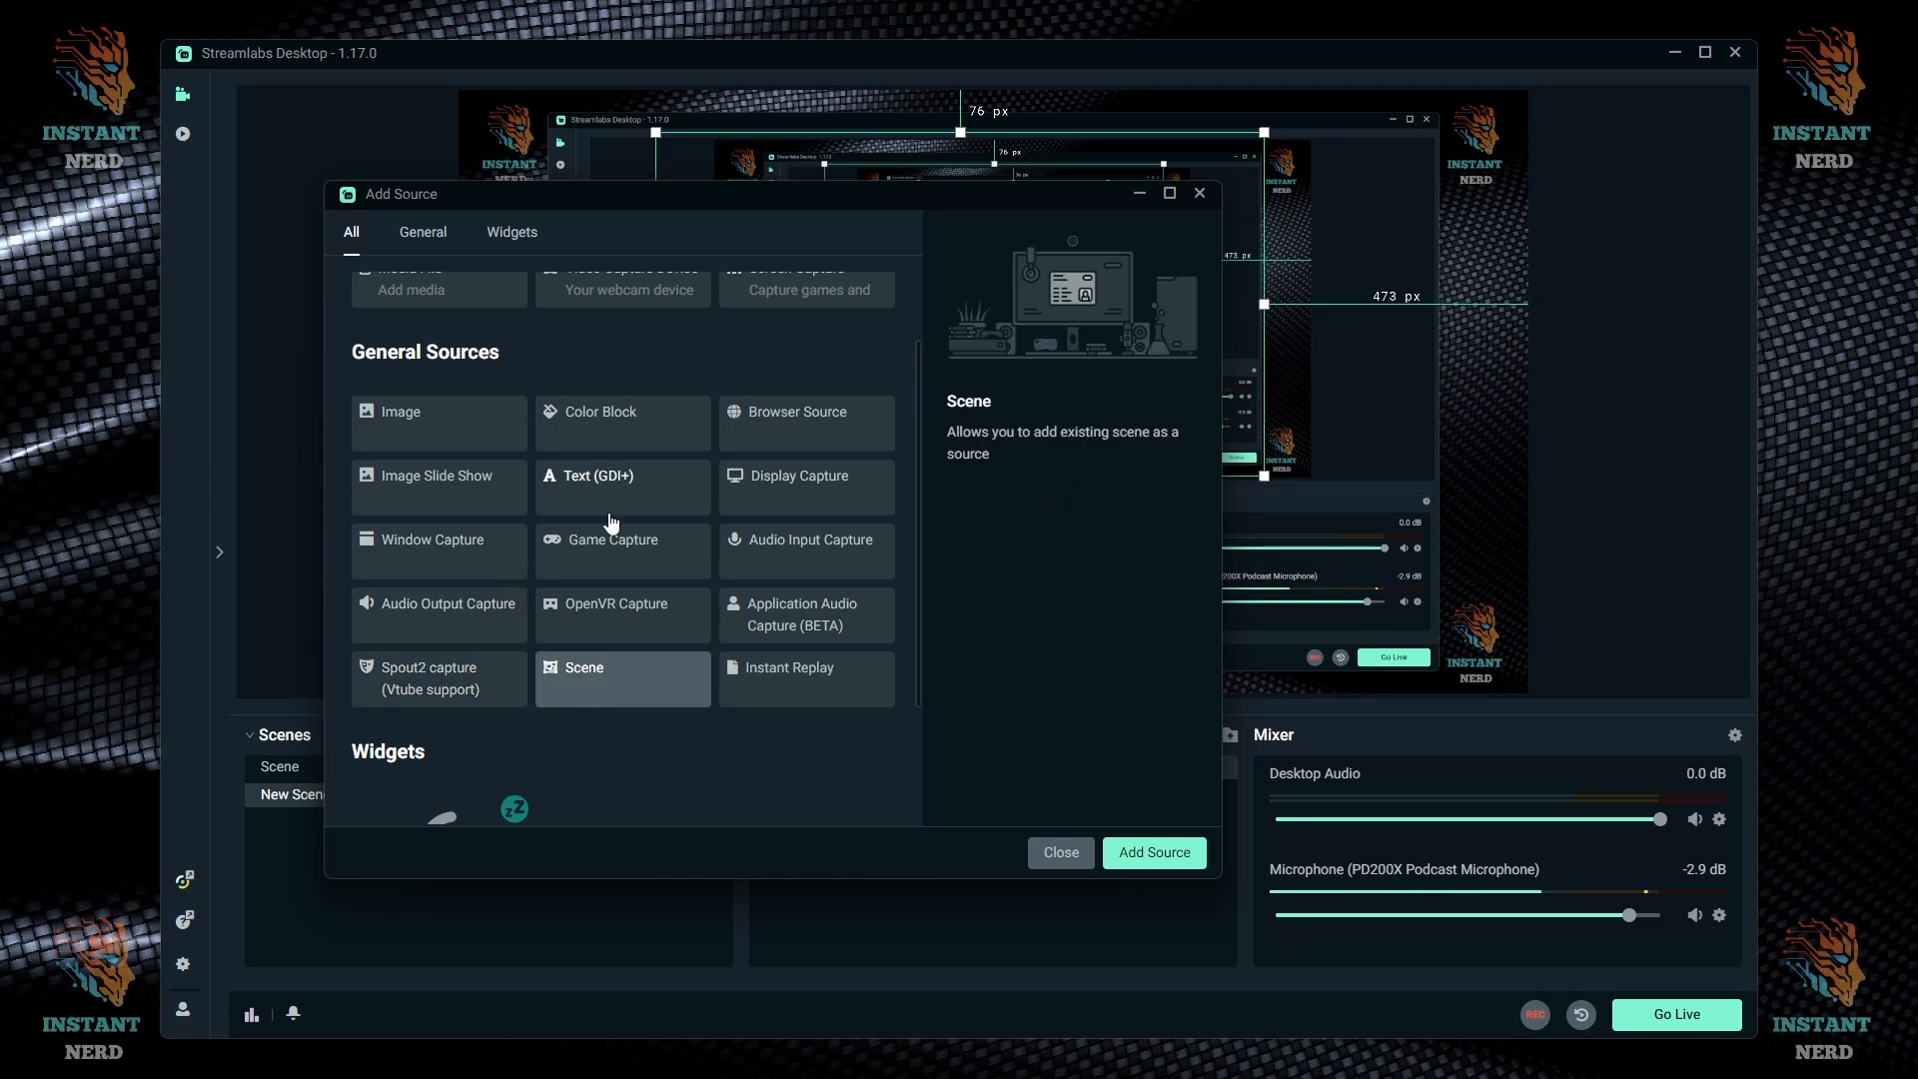
pyautogui.click(814, 711)
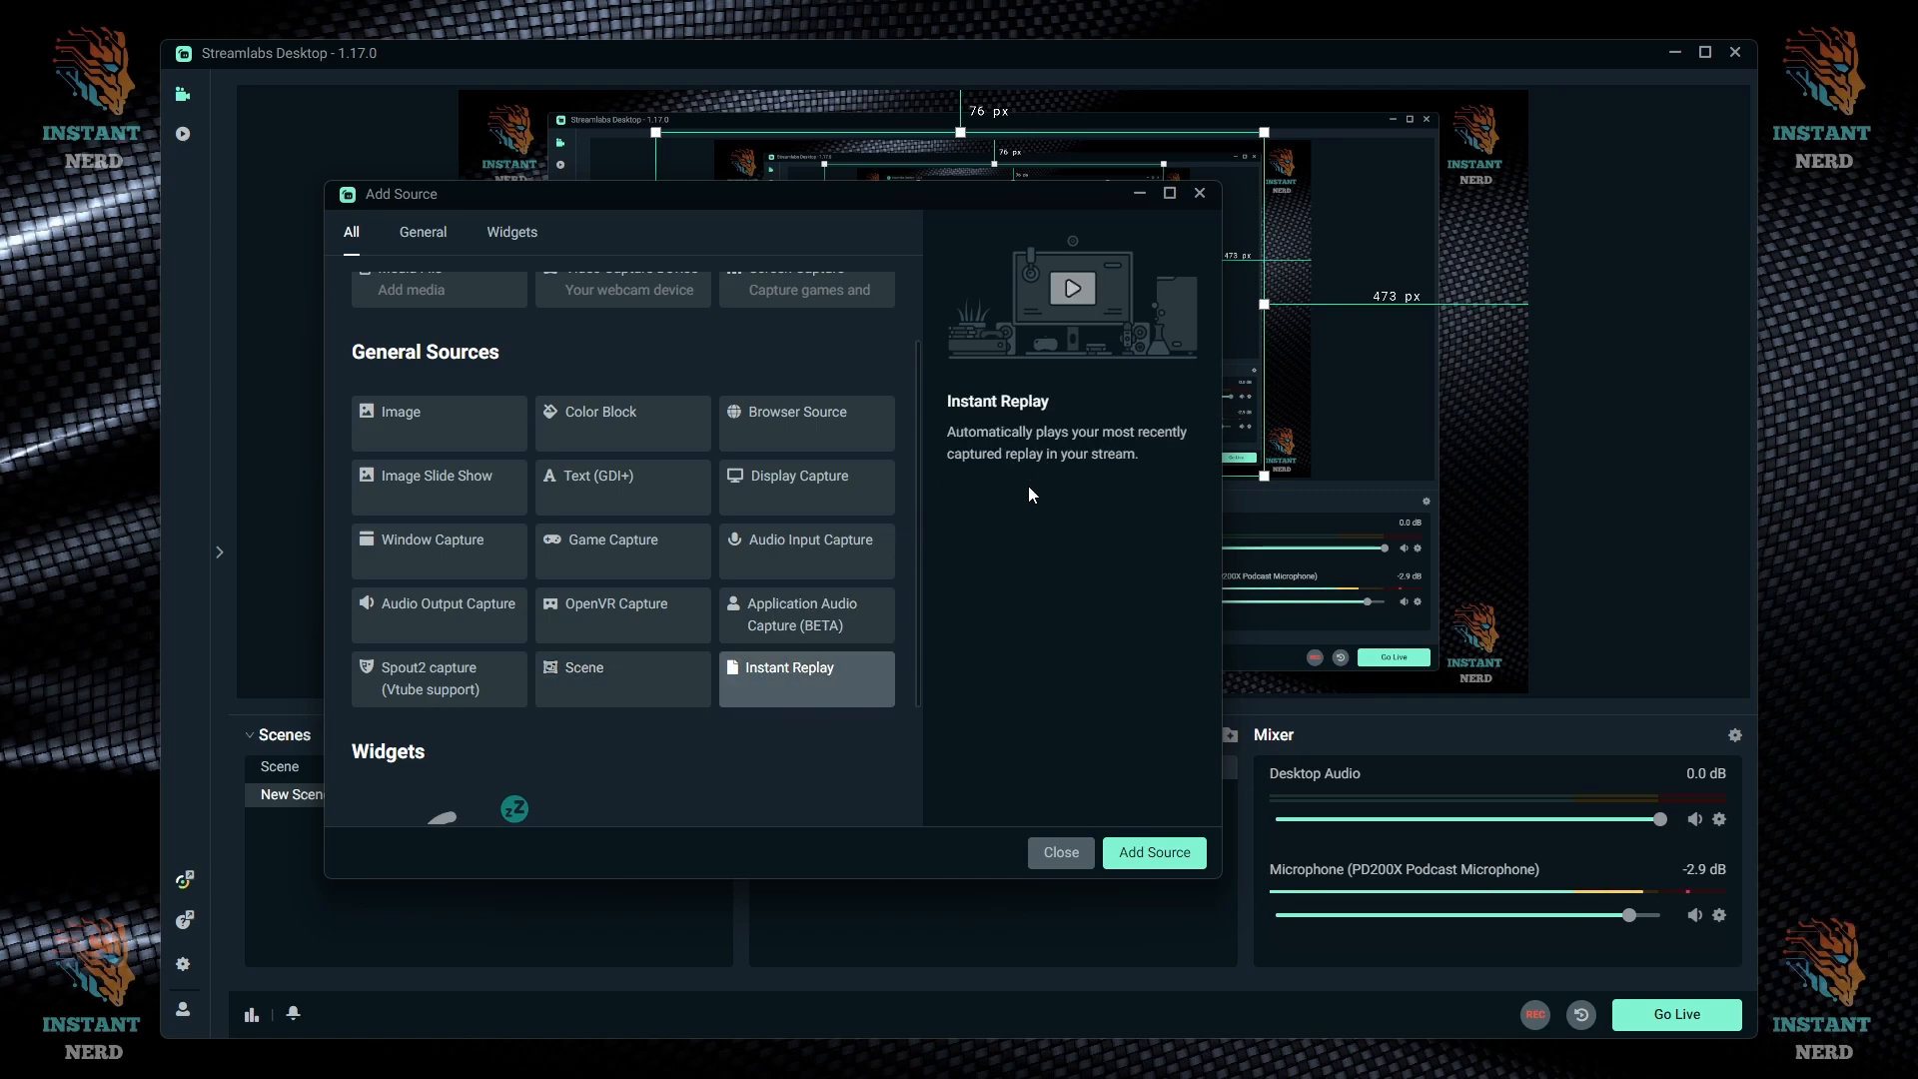
pyautogui.scroll(-2, 599, 592)
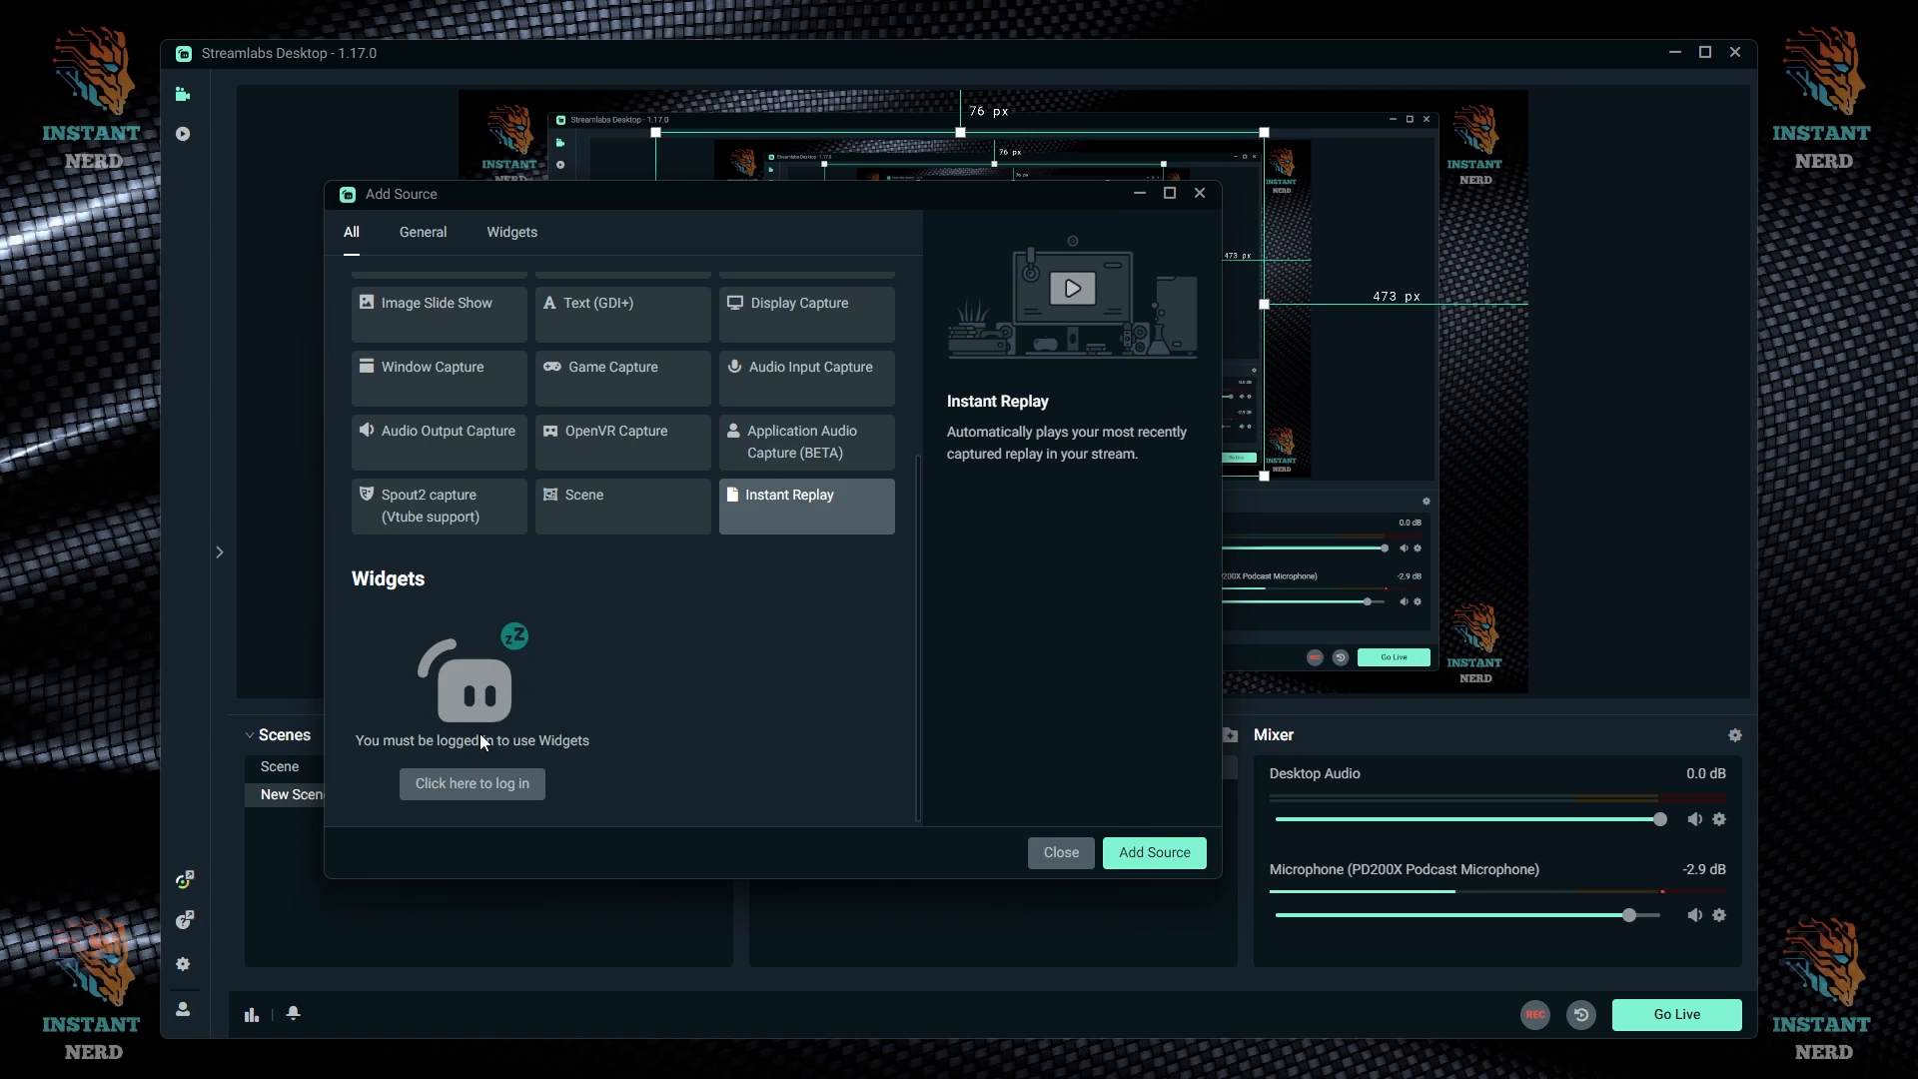
pyautogui.scroll(1, 637, 769)
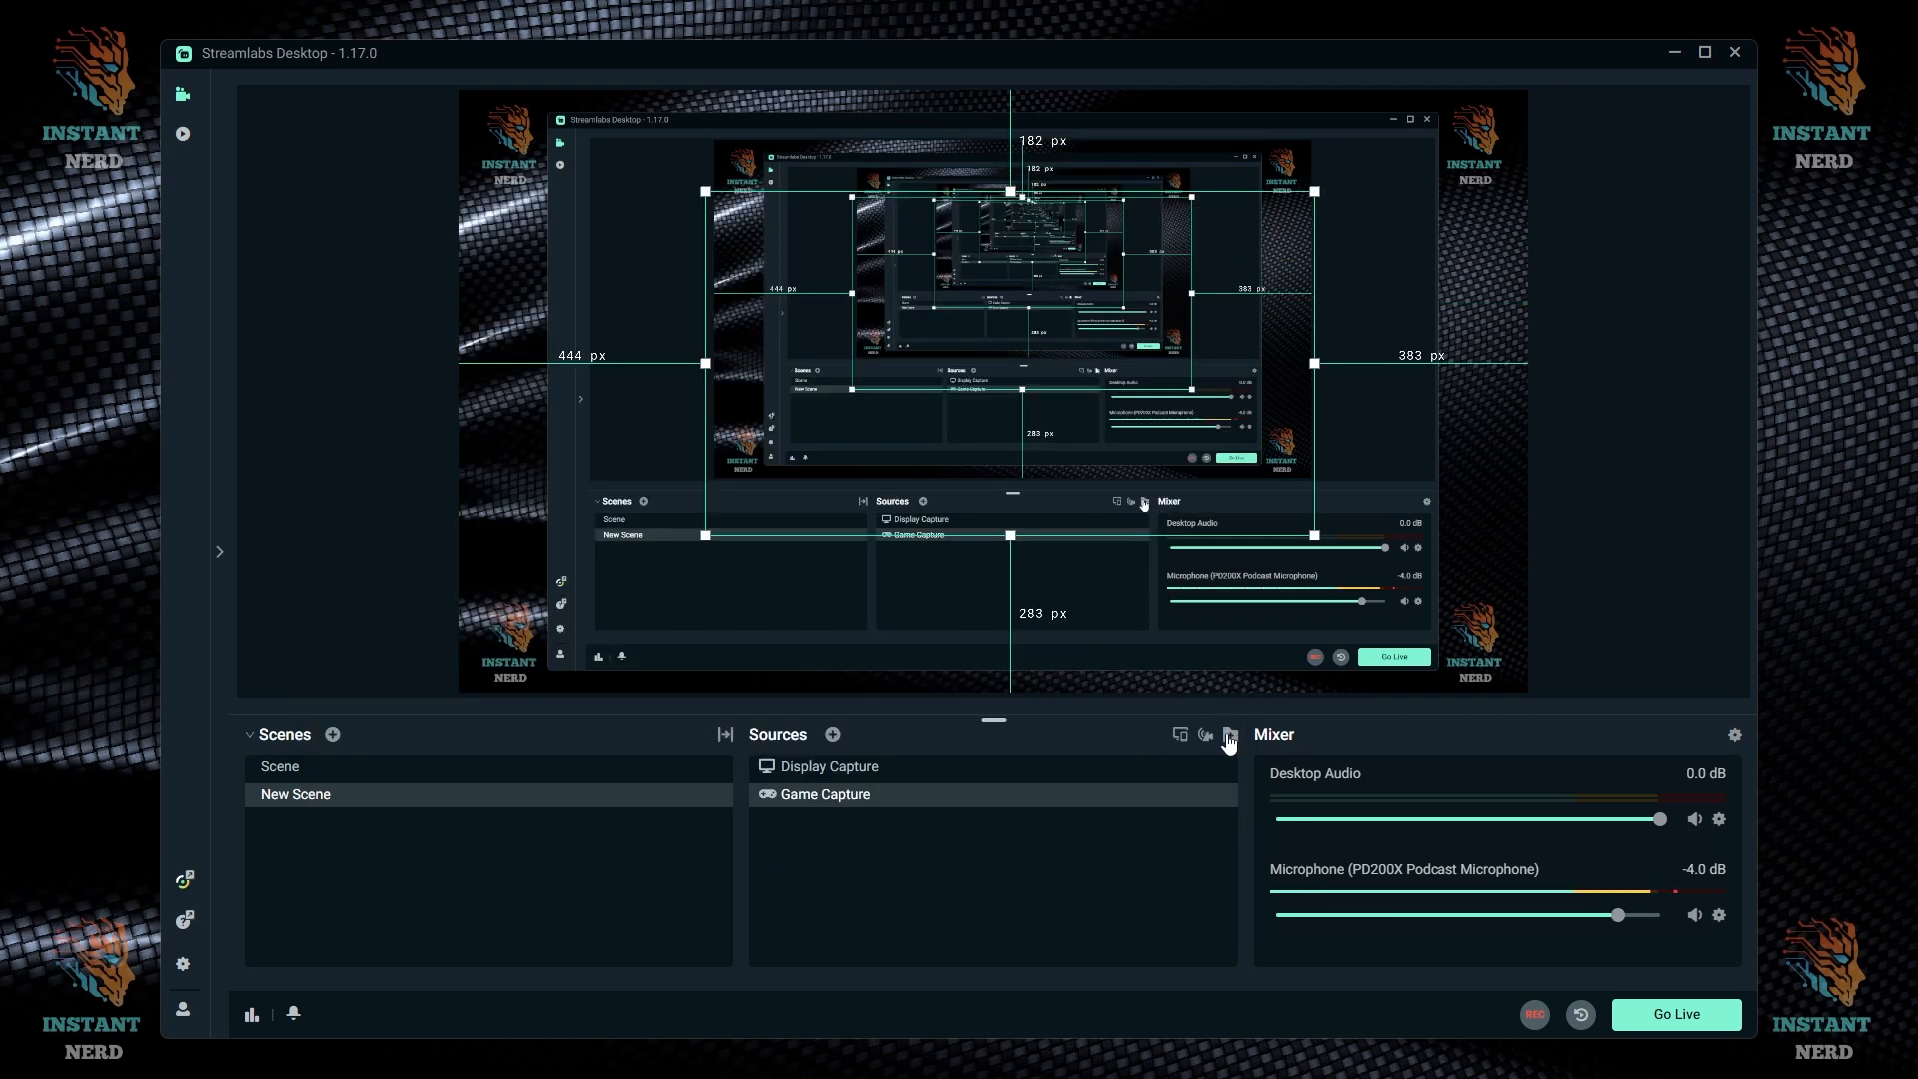
# - Create a source folder named New Folder in New Scene and delete it again
pyautogui.click(1230, 737)
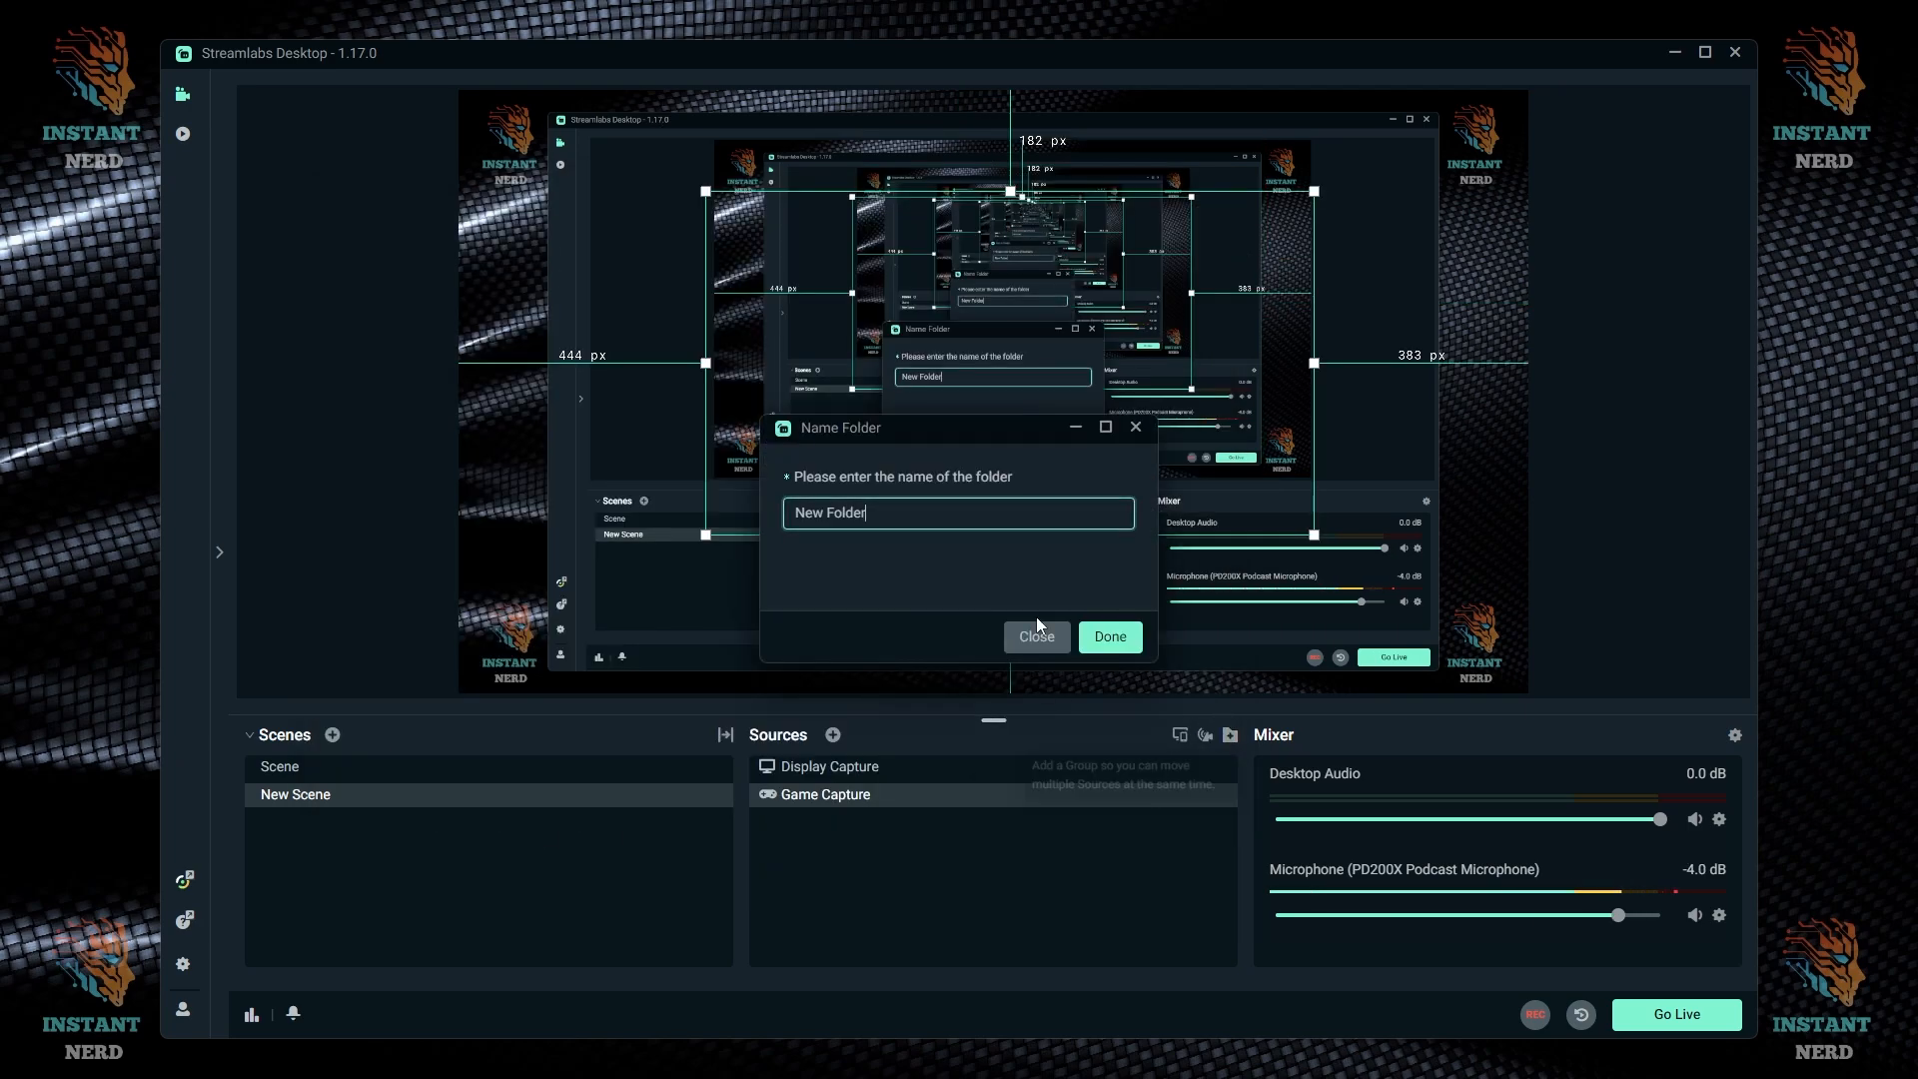
pyautogui.click(1094, 639)
pyautogui.click(825, 768)
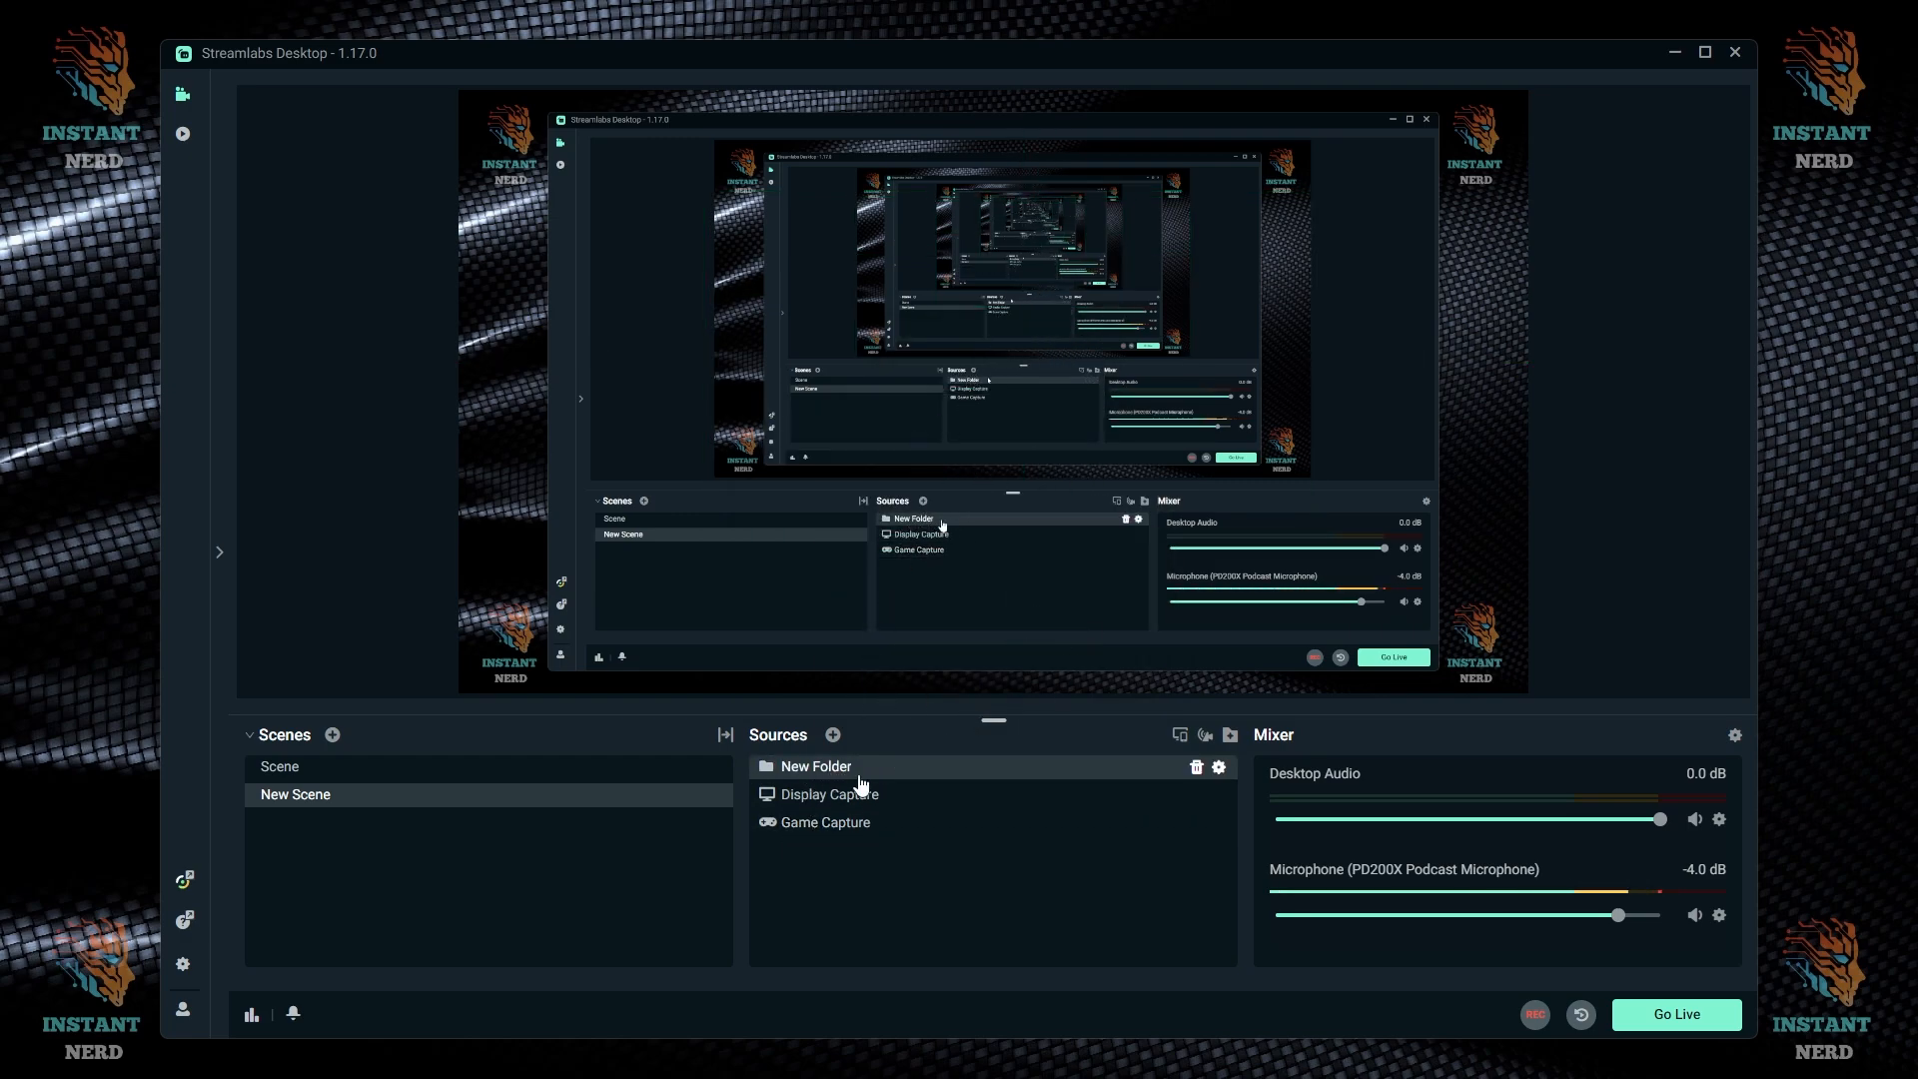
pyautogui.click(1196, 766)
pyautogui.click(1011, 552)
# - Close the list of source types and lower the microphone volume in the mixer to -4.0 dB
pyautogui.click(832, 734)
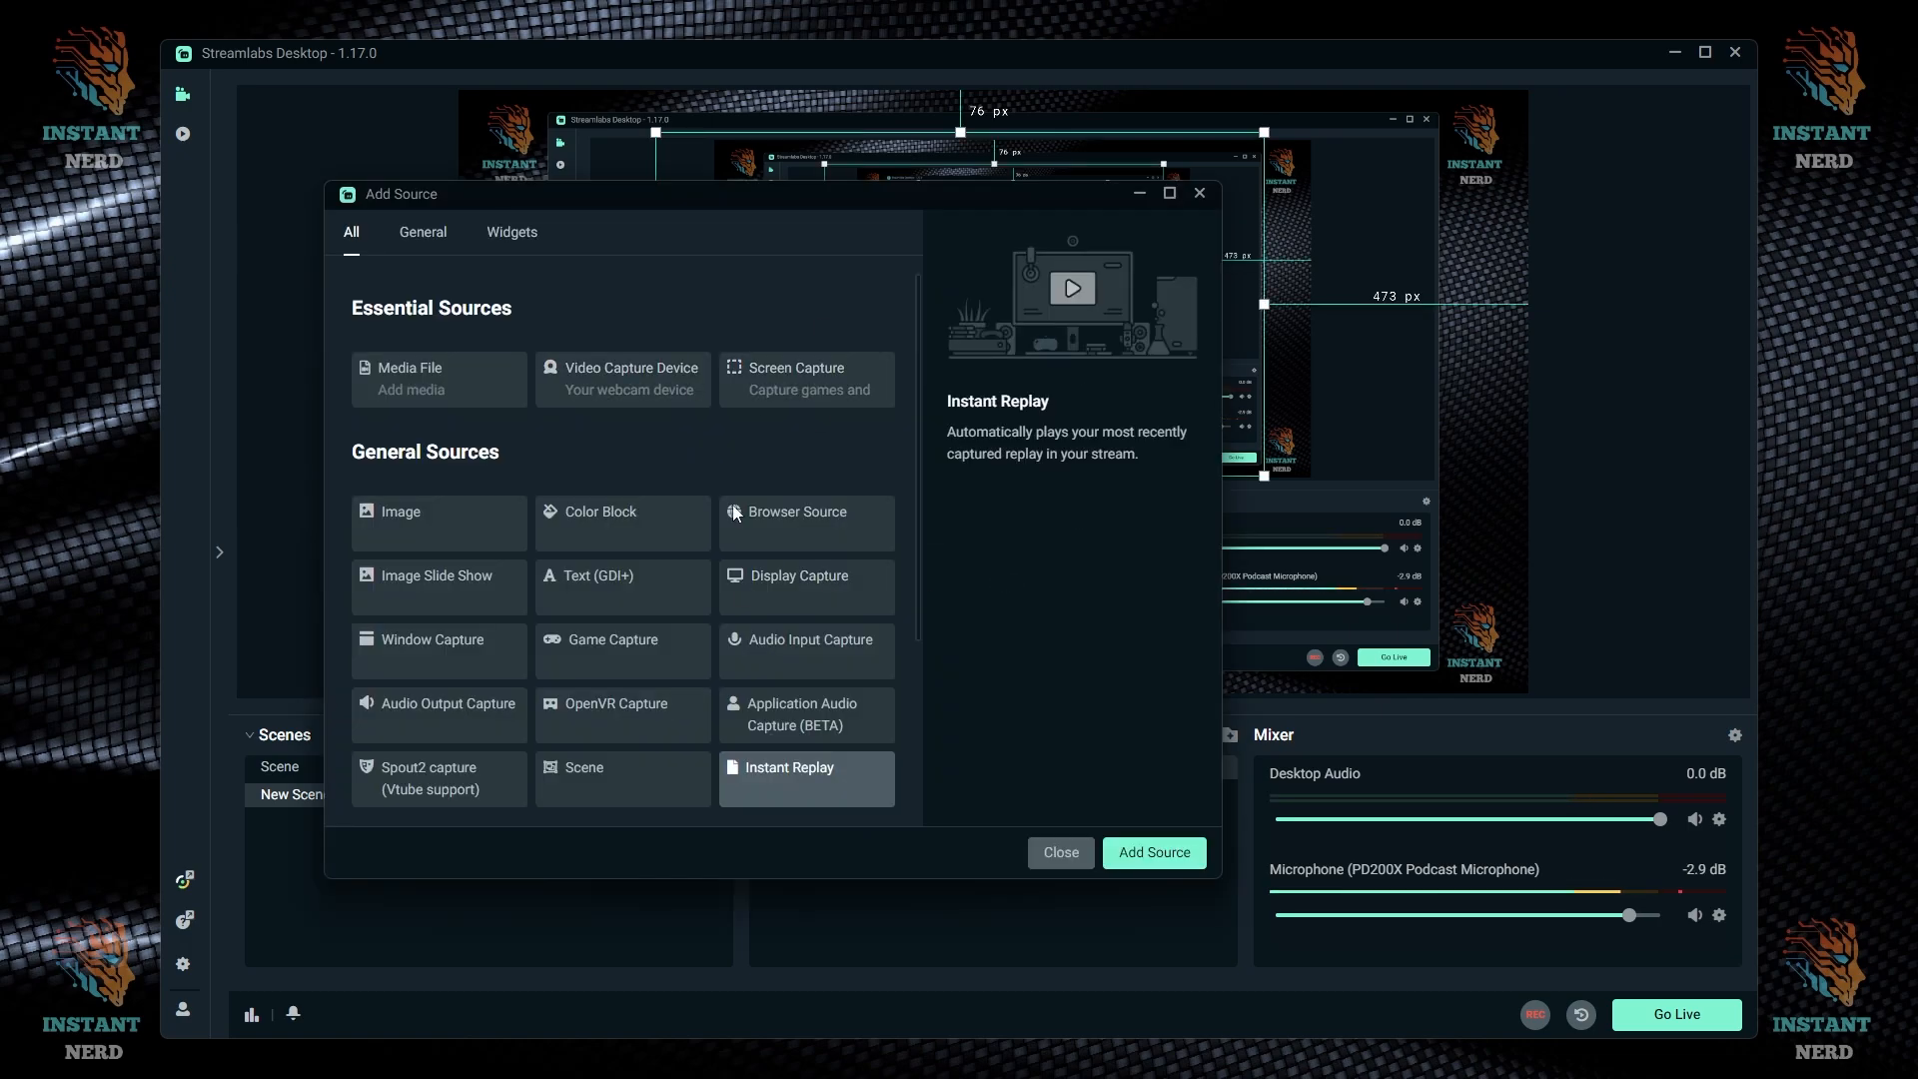
pyautogui.click(1061, 852)
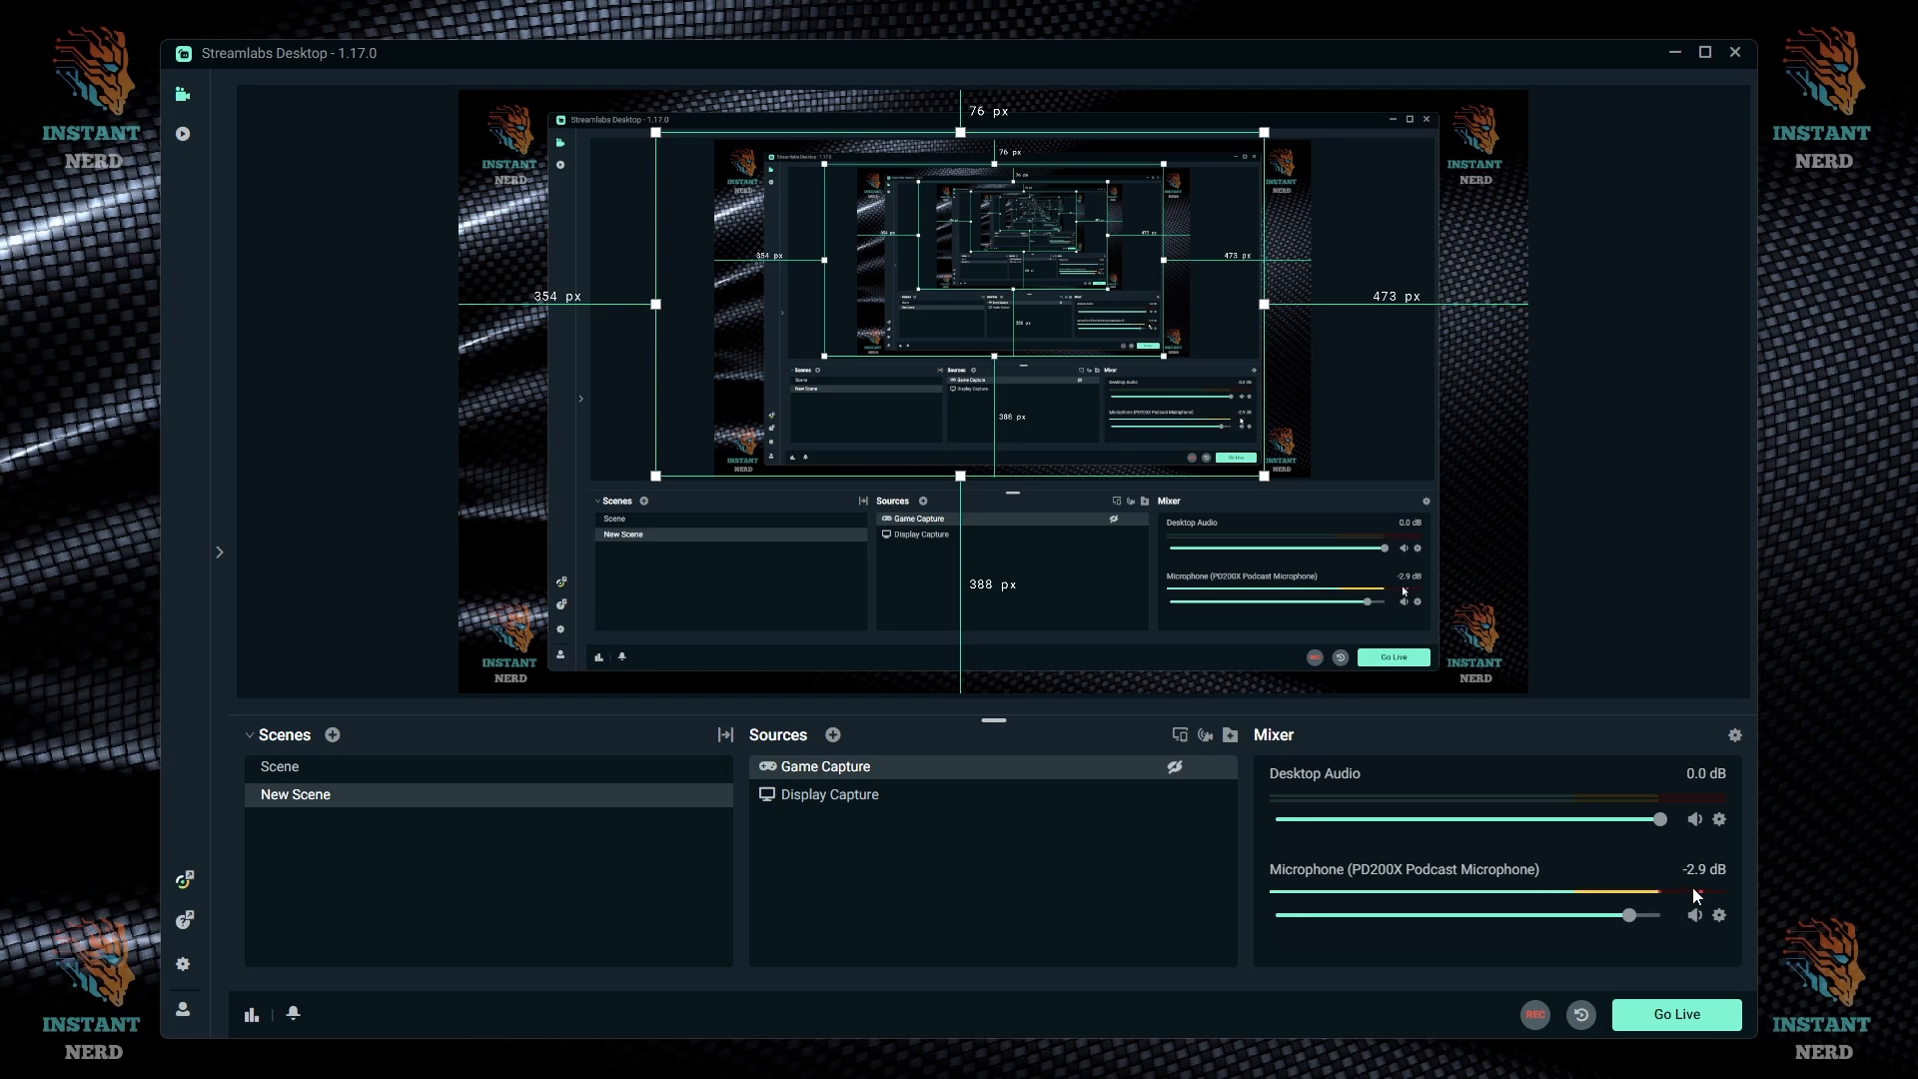
pyautogui.moveTo(1633, 917)
pyautogui.moveTo(1630, 917)
pyautogui.mouseDown()
pyautogui.moveTo(1604, 921)
pyautogui.moveTo(1620, 919)
pyautogui.mouseUp()
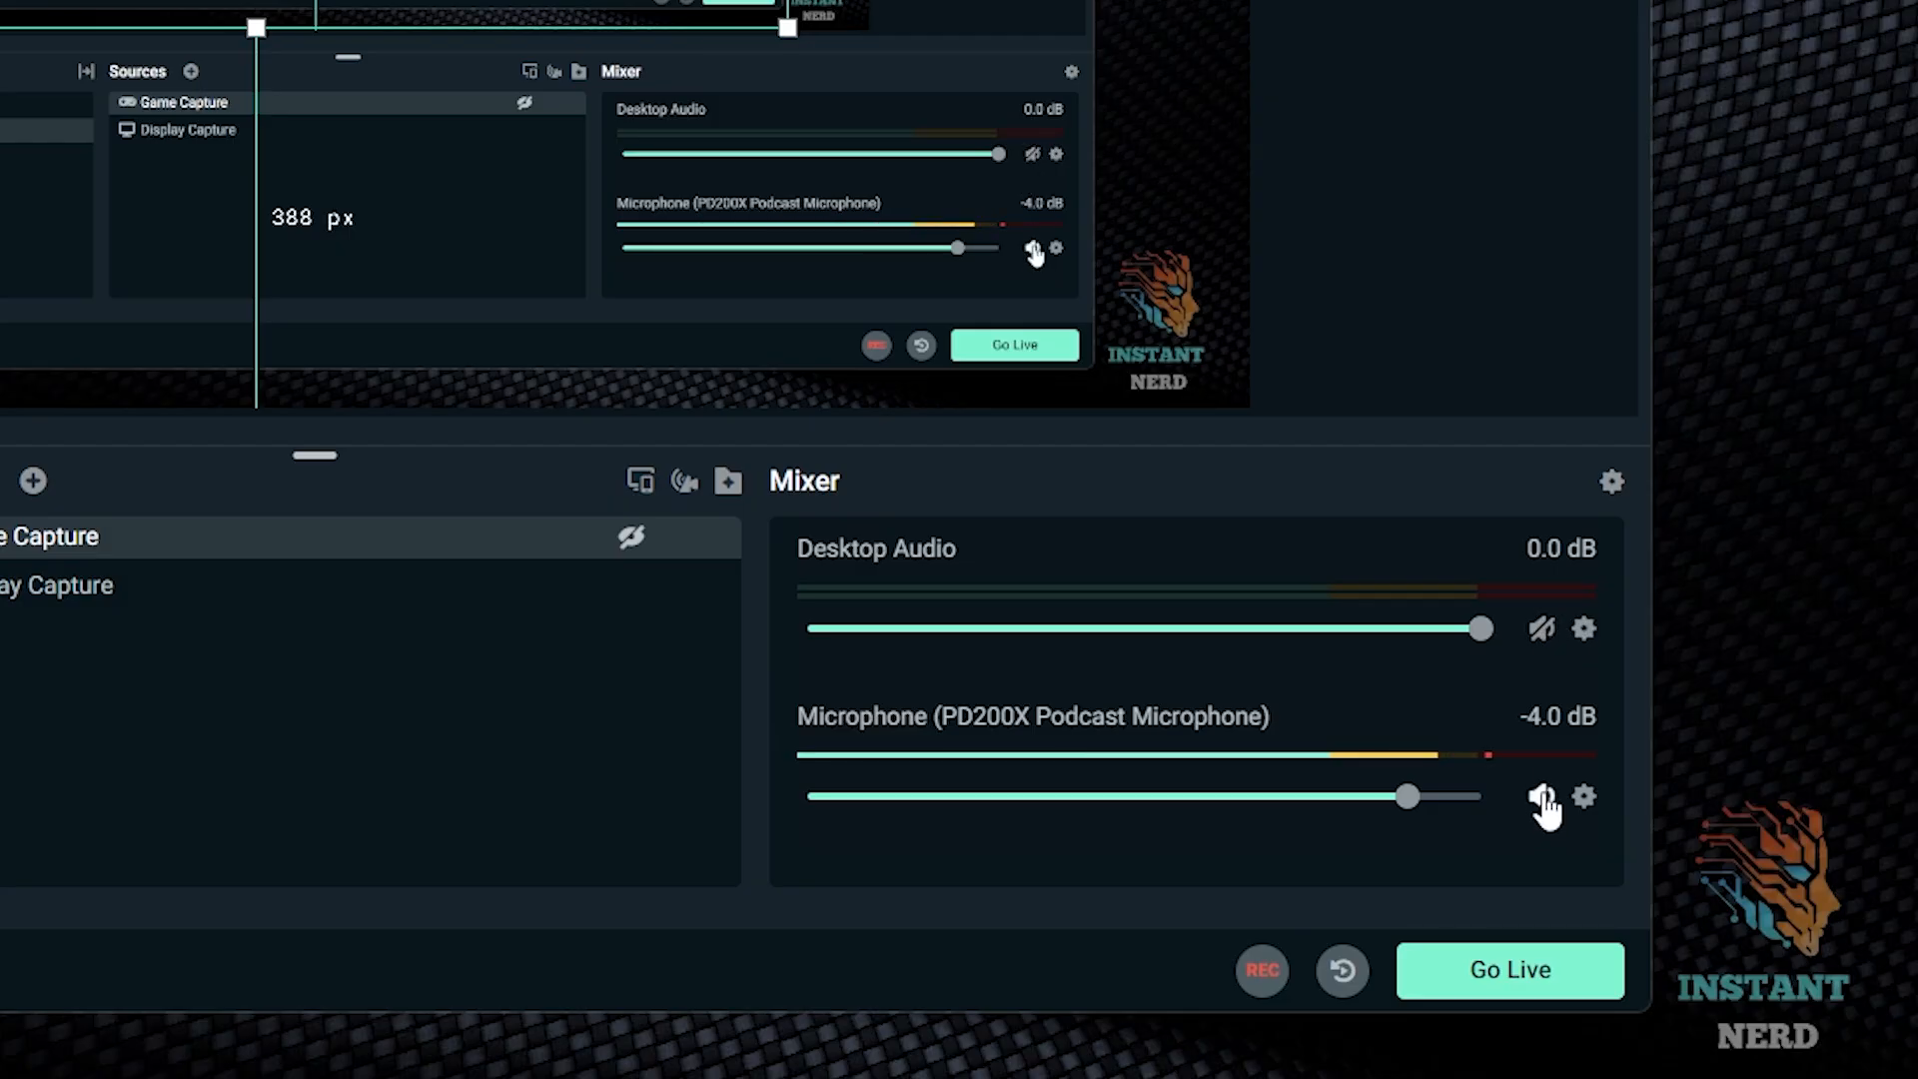
# - Try the mute and volume controls of the microphone and Desktop Audio in the mixer, leaving both unmuted
pyautogui.click(1543, 799)
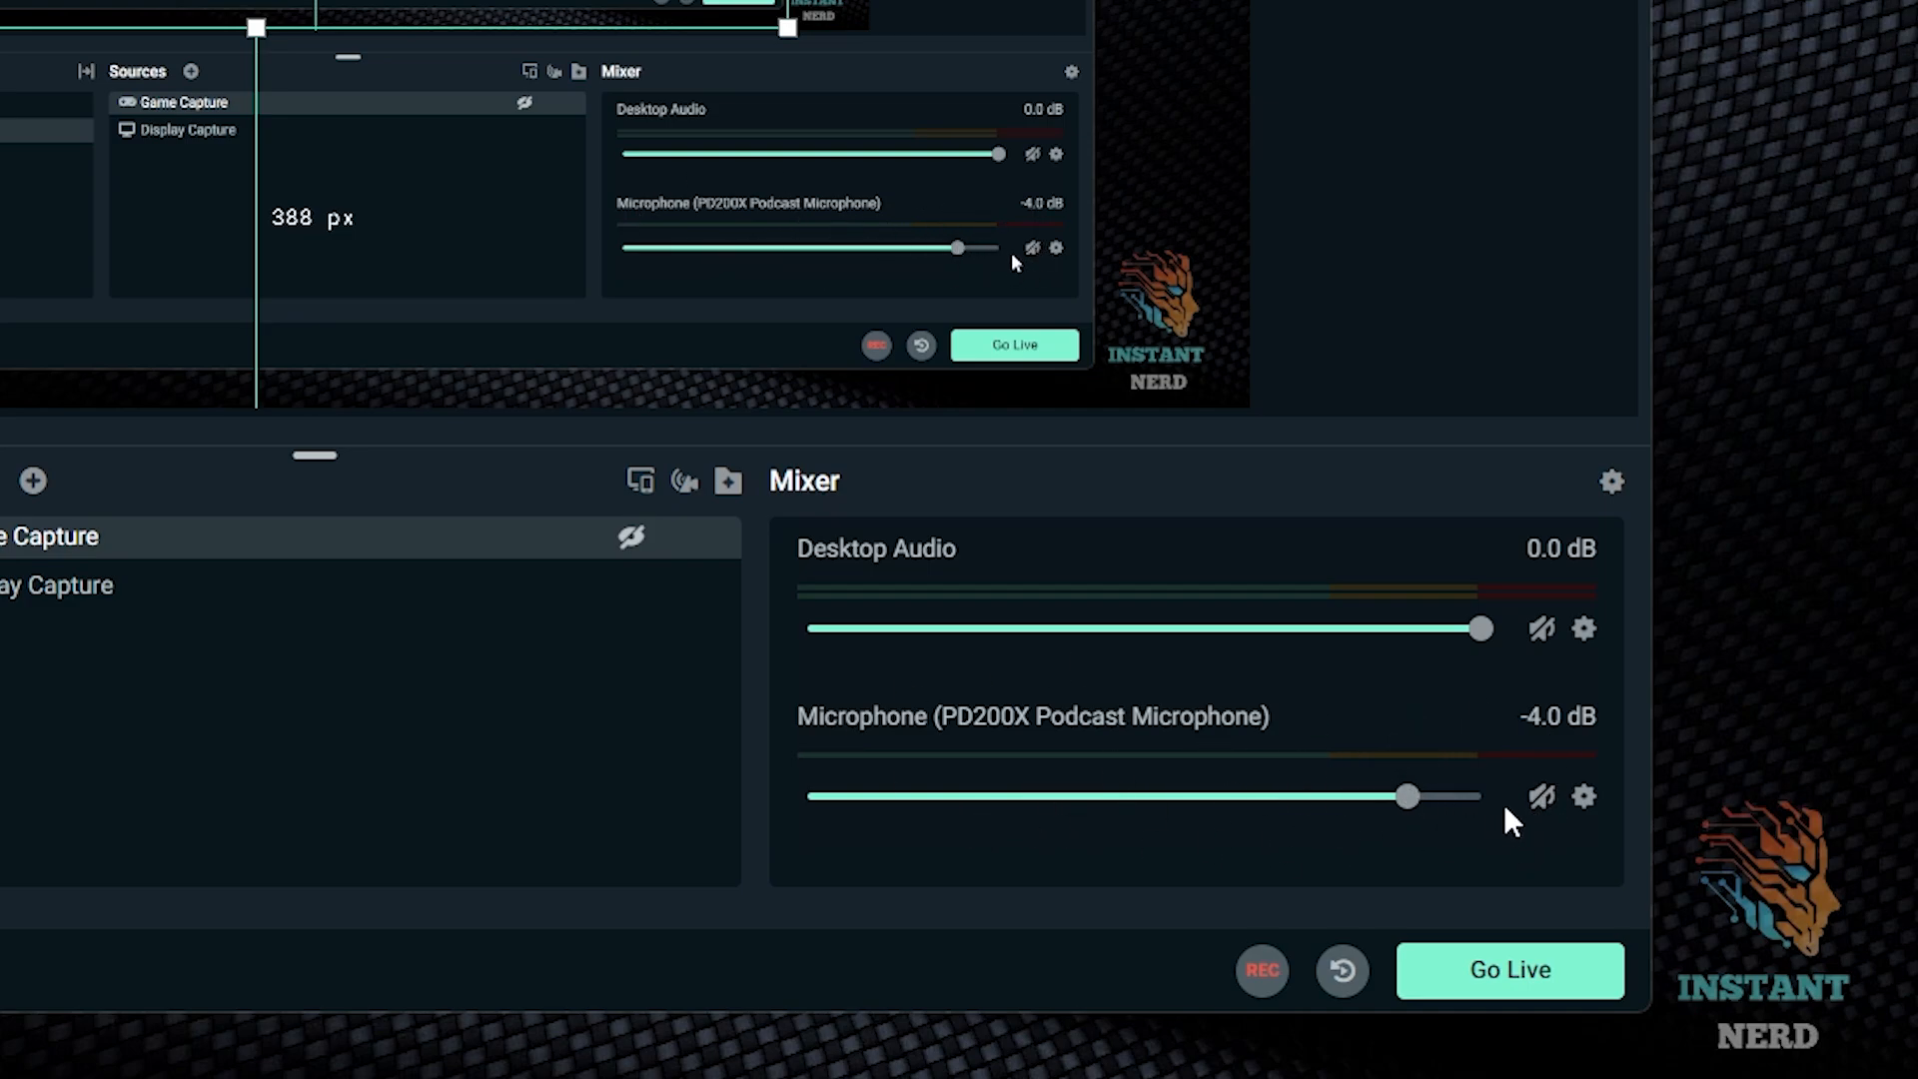
pyautogui.click(1541, 797)
pyautogui.click(1539, 632)
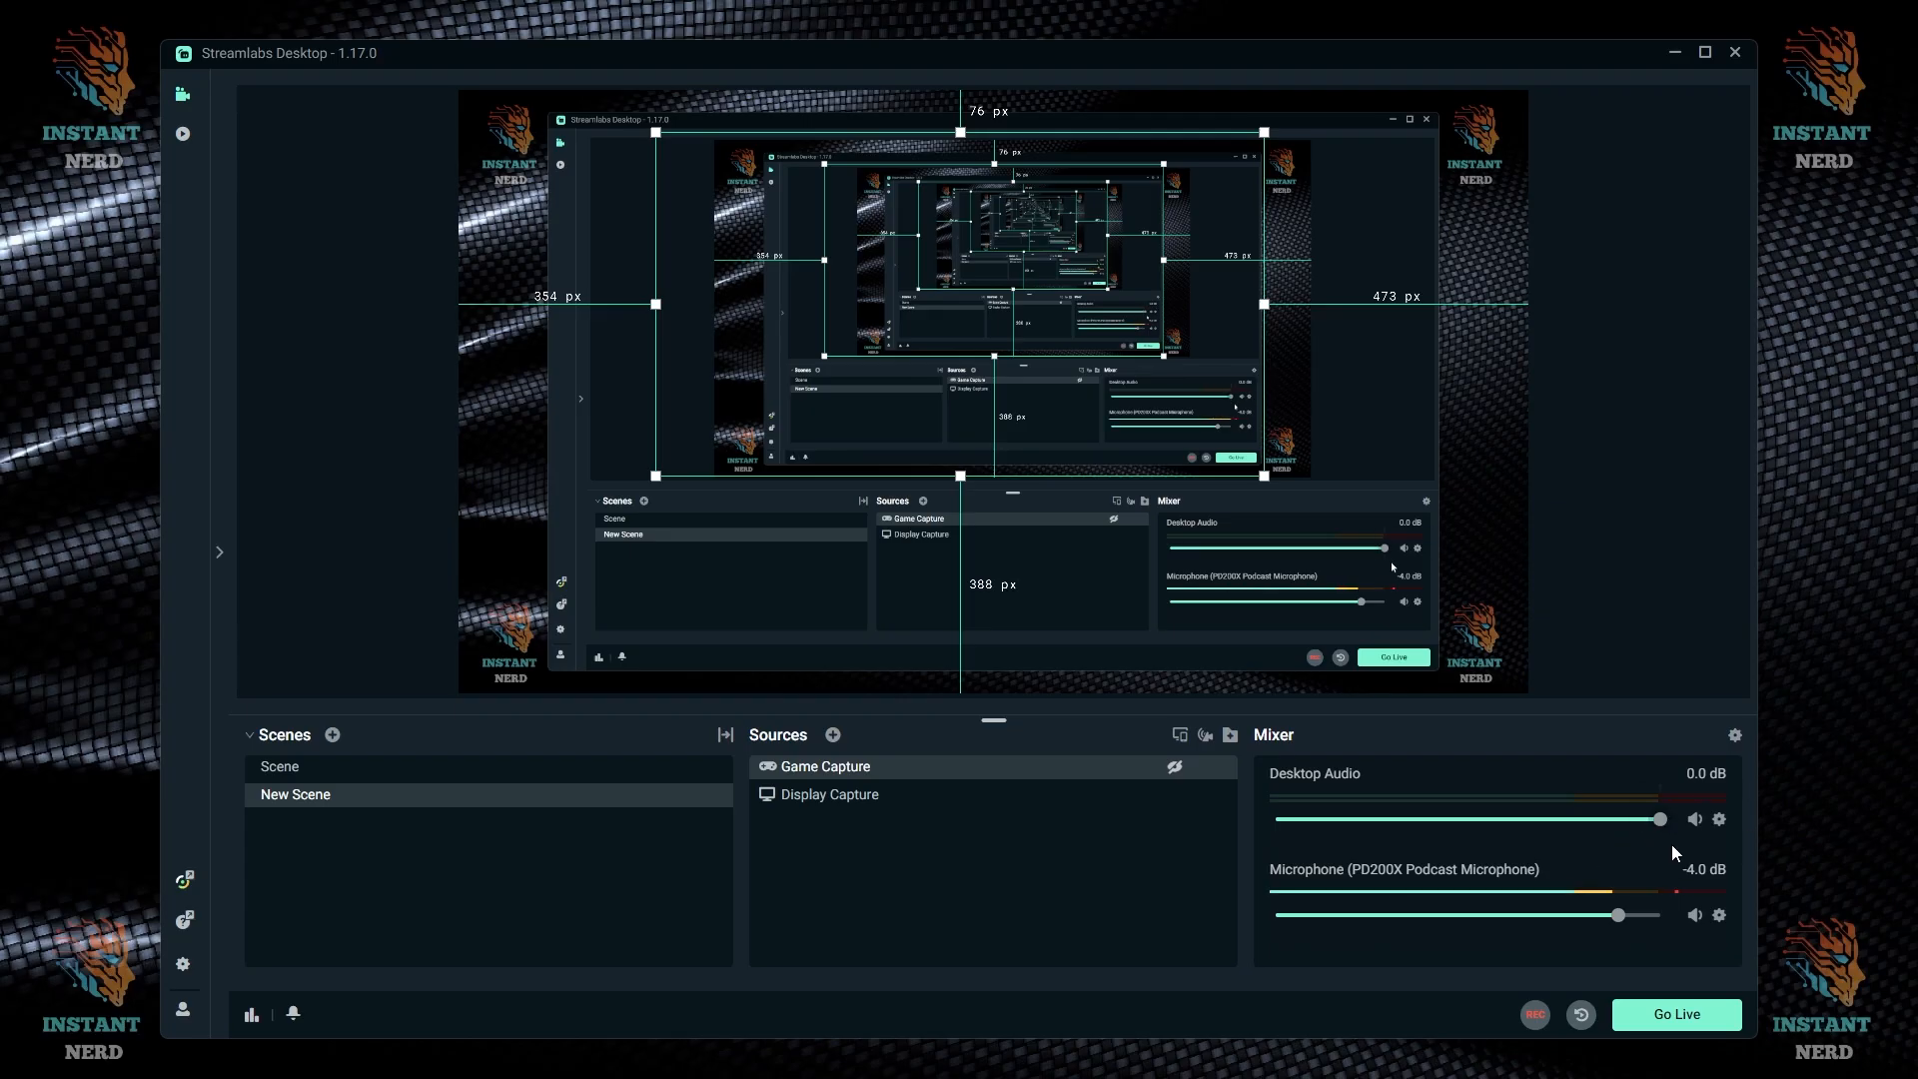
pyautogui.moveTo(1662, 819)
pyautogui.mouseDown()
pyautogui.moveTo(1572, 829)
pyautogui.moveTo(1662, 835)
pyautogui.mouseUp()
# - Edit the microphone's filters and delete its existing Noise Suppression and Gain filters
pyautogui.click(1719, 917)
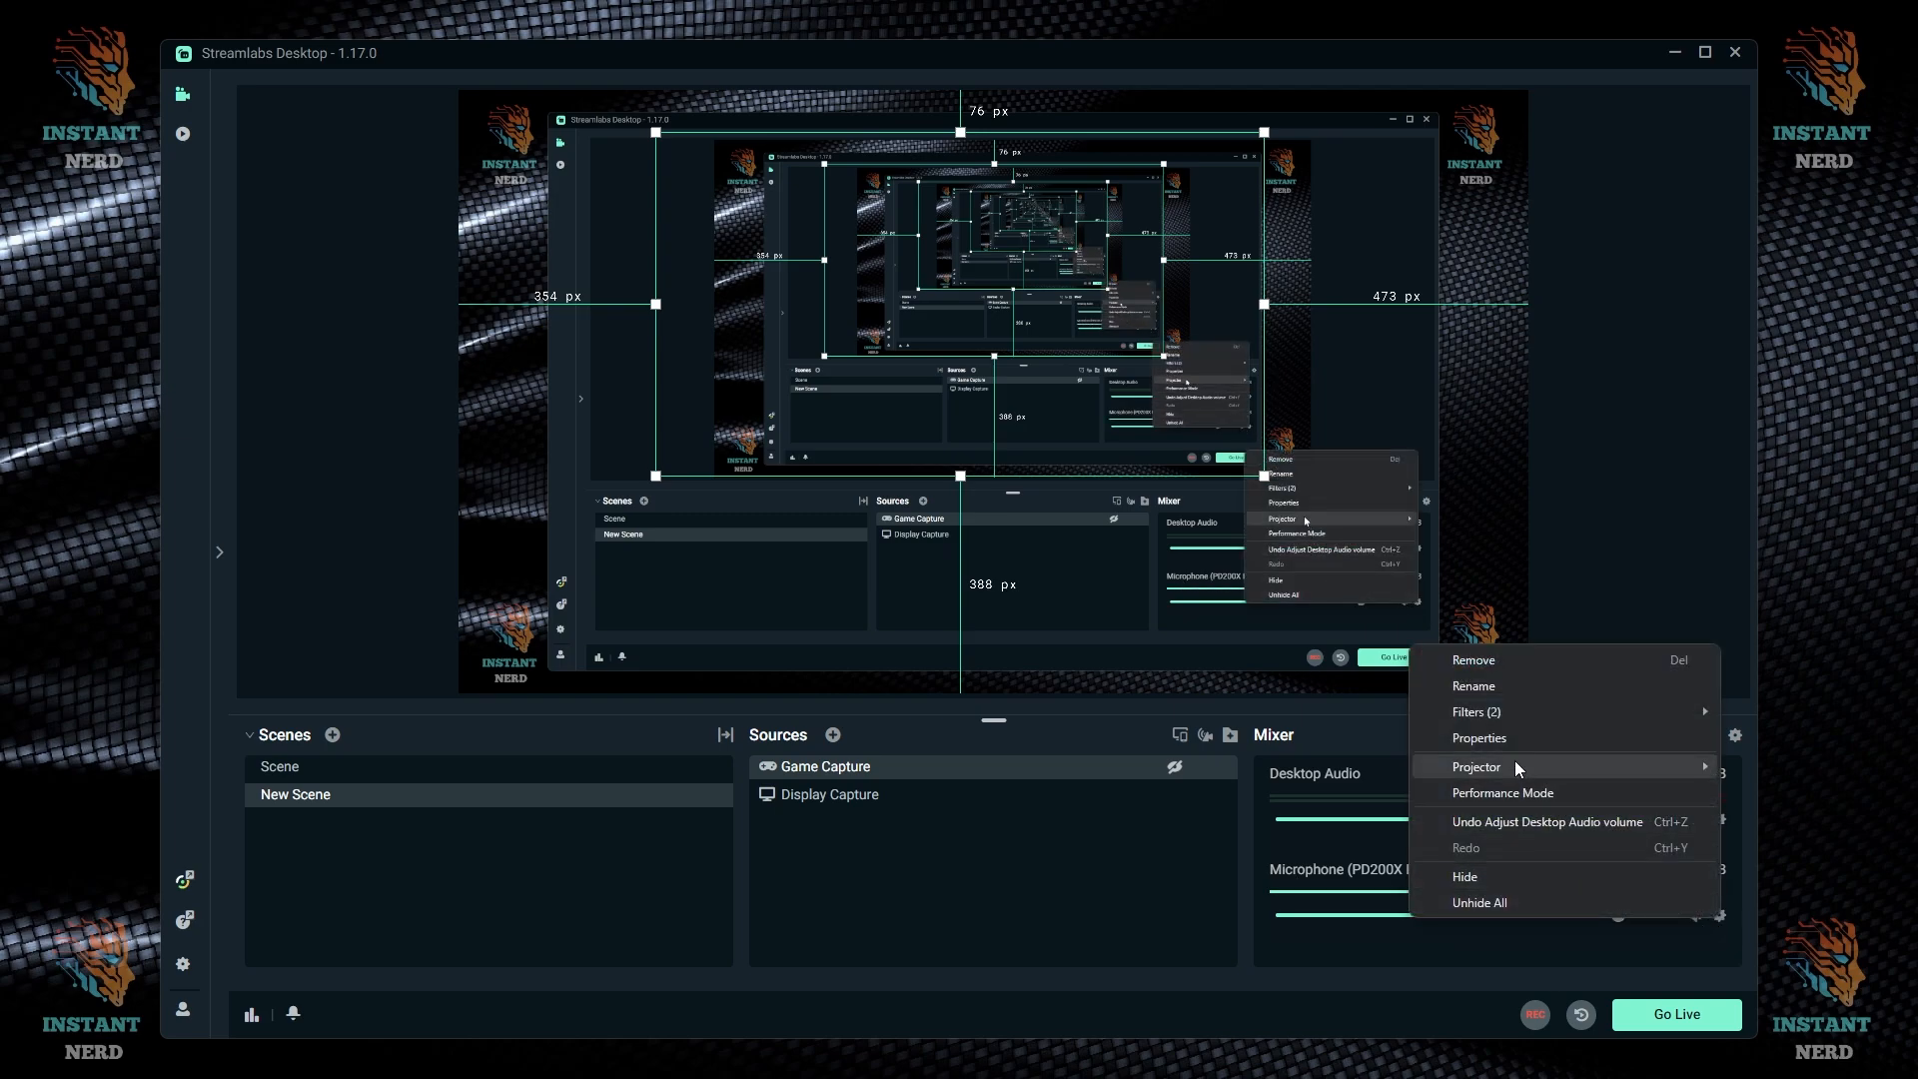
pyautogui.moveTo(1494, 720)
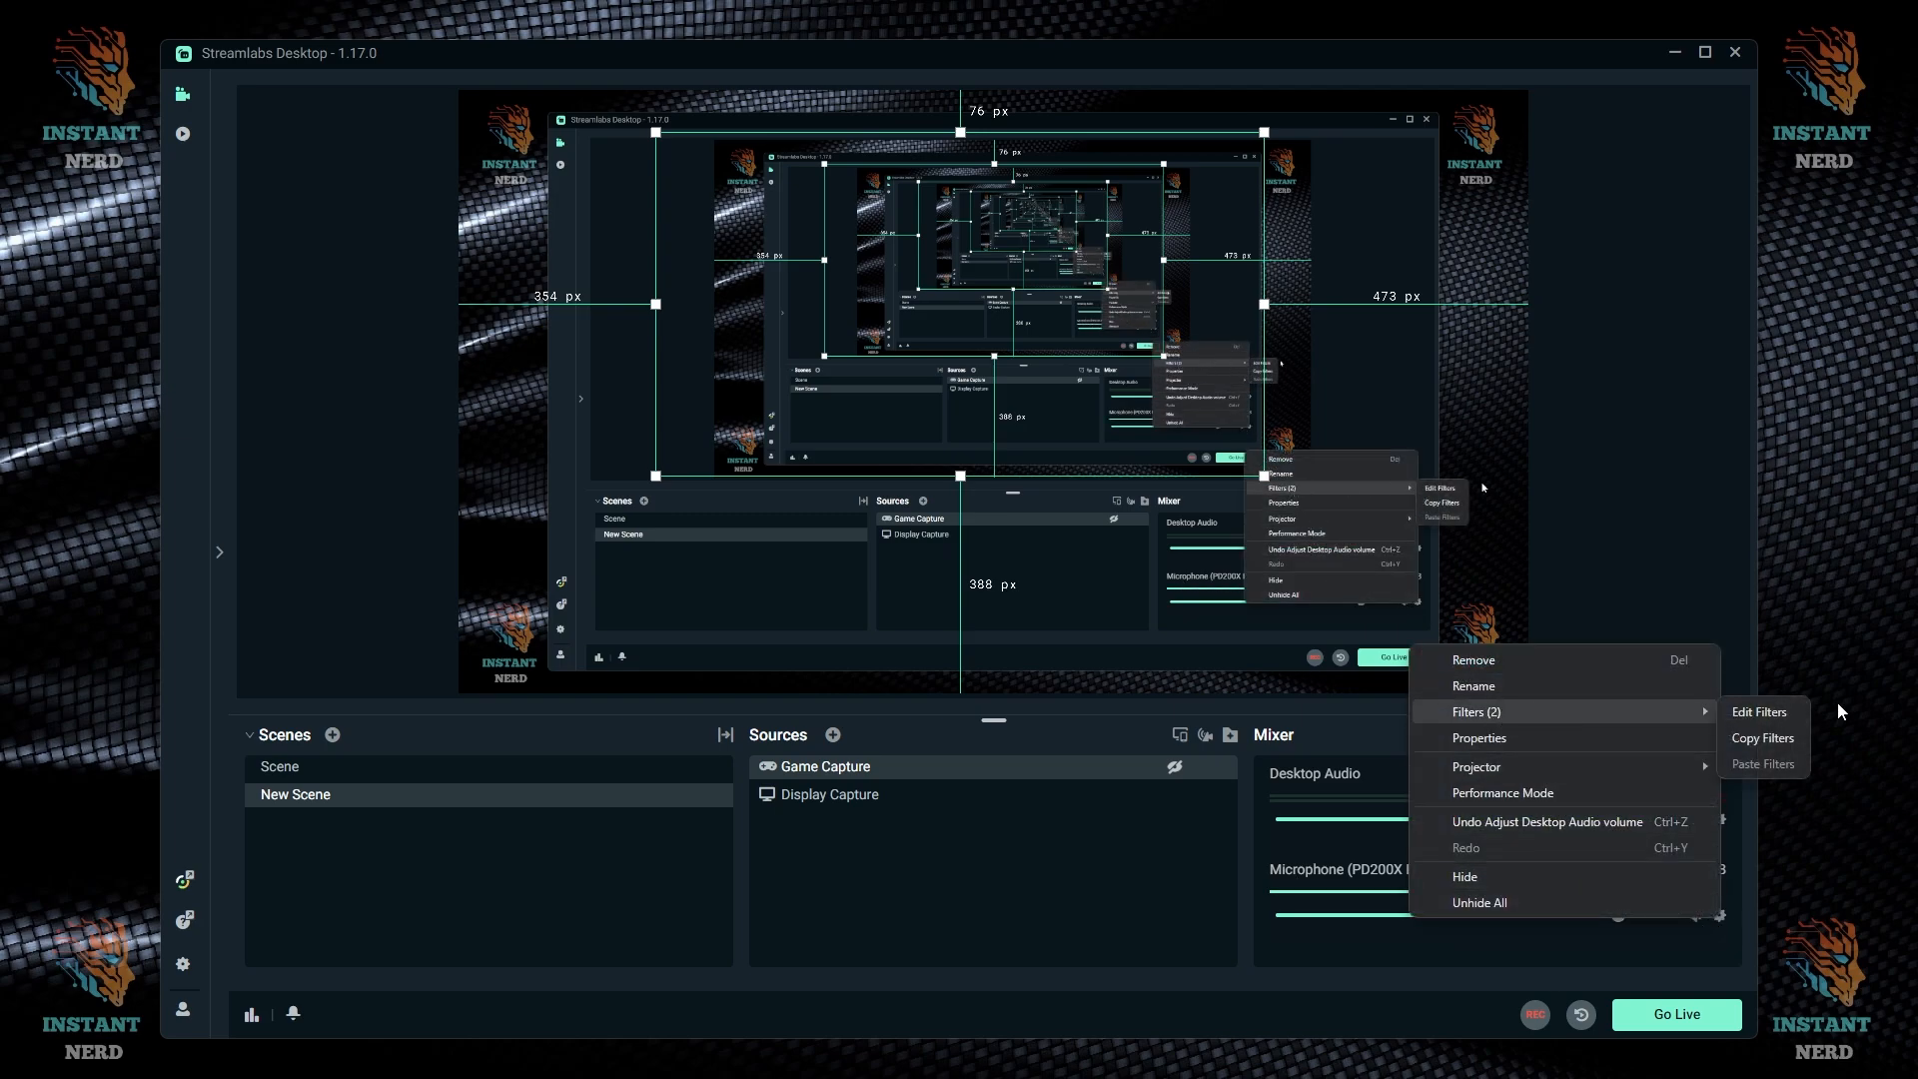
pyautogui.click(1760, 712)
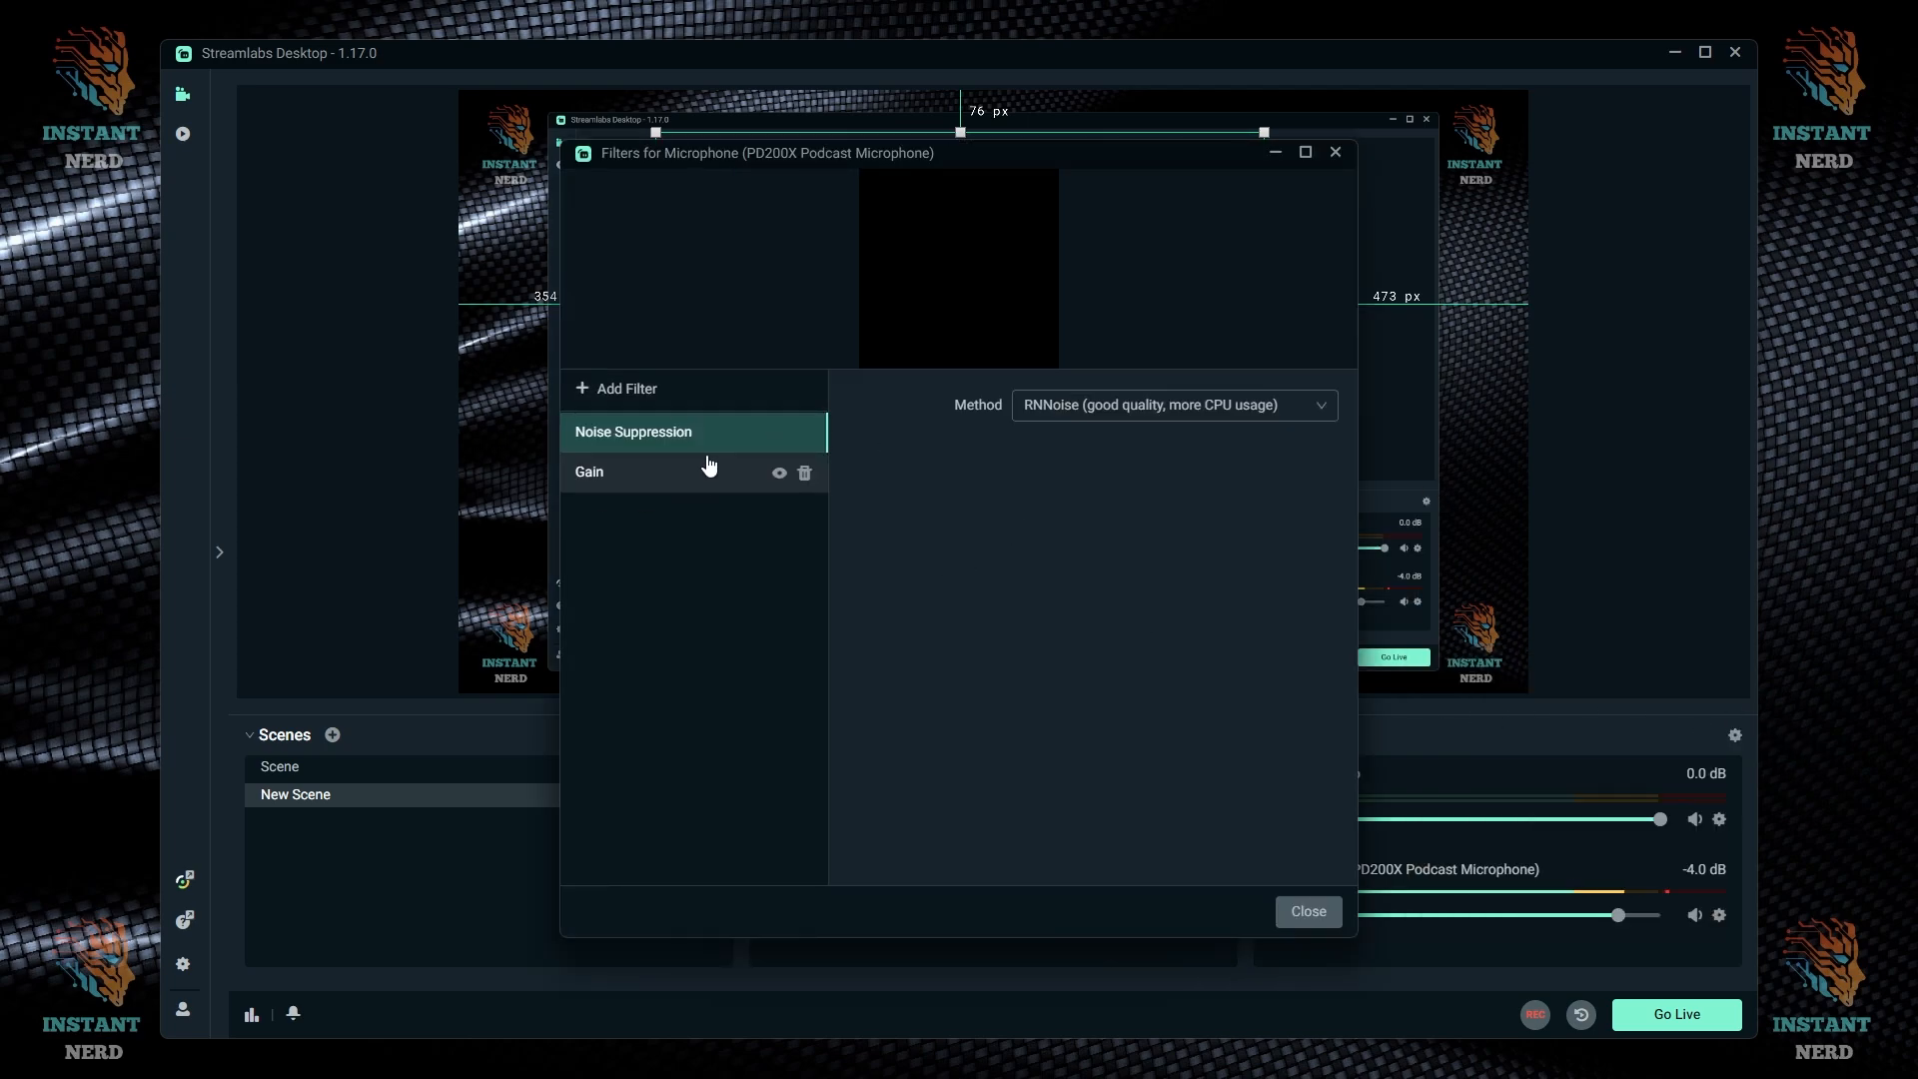
pyautogui.click(804, 431)
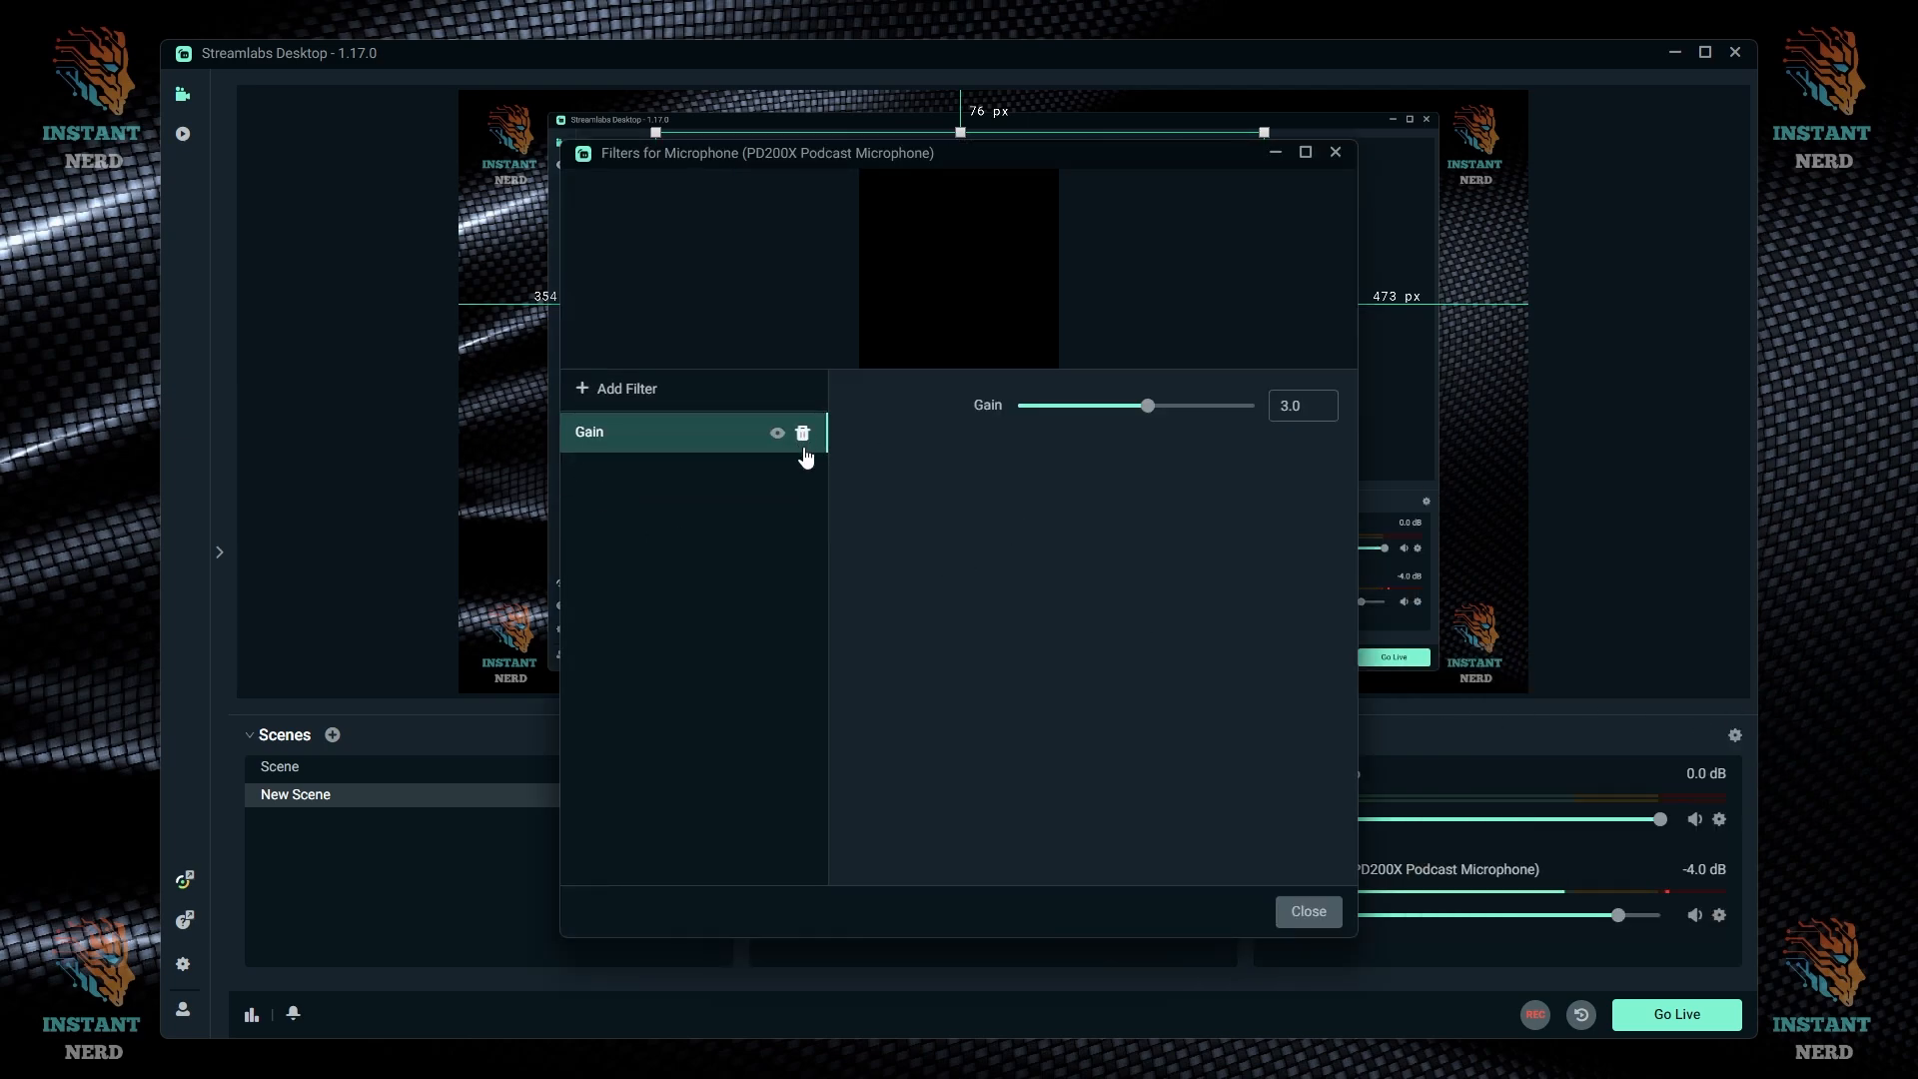
pyautogui.click(804, 431)
pyautogui.moveTo(1064, 156); pyautogui.dragTo(890, 141)
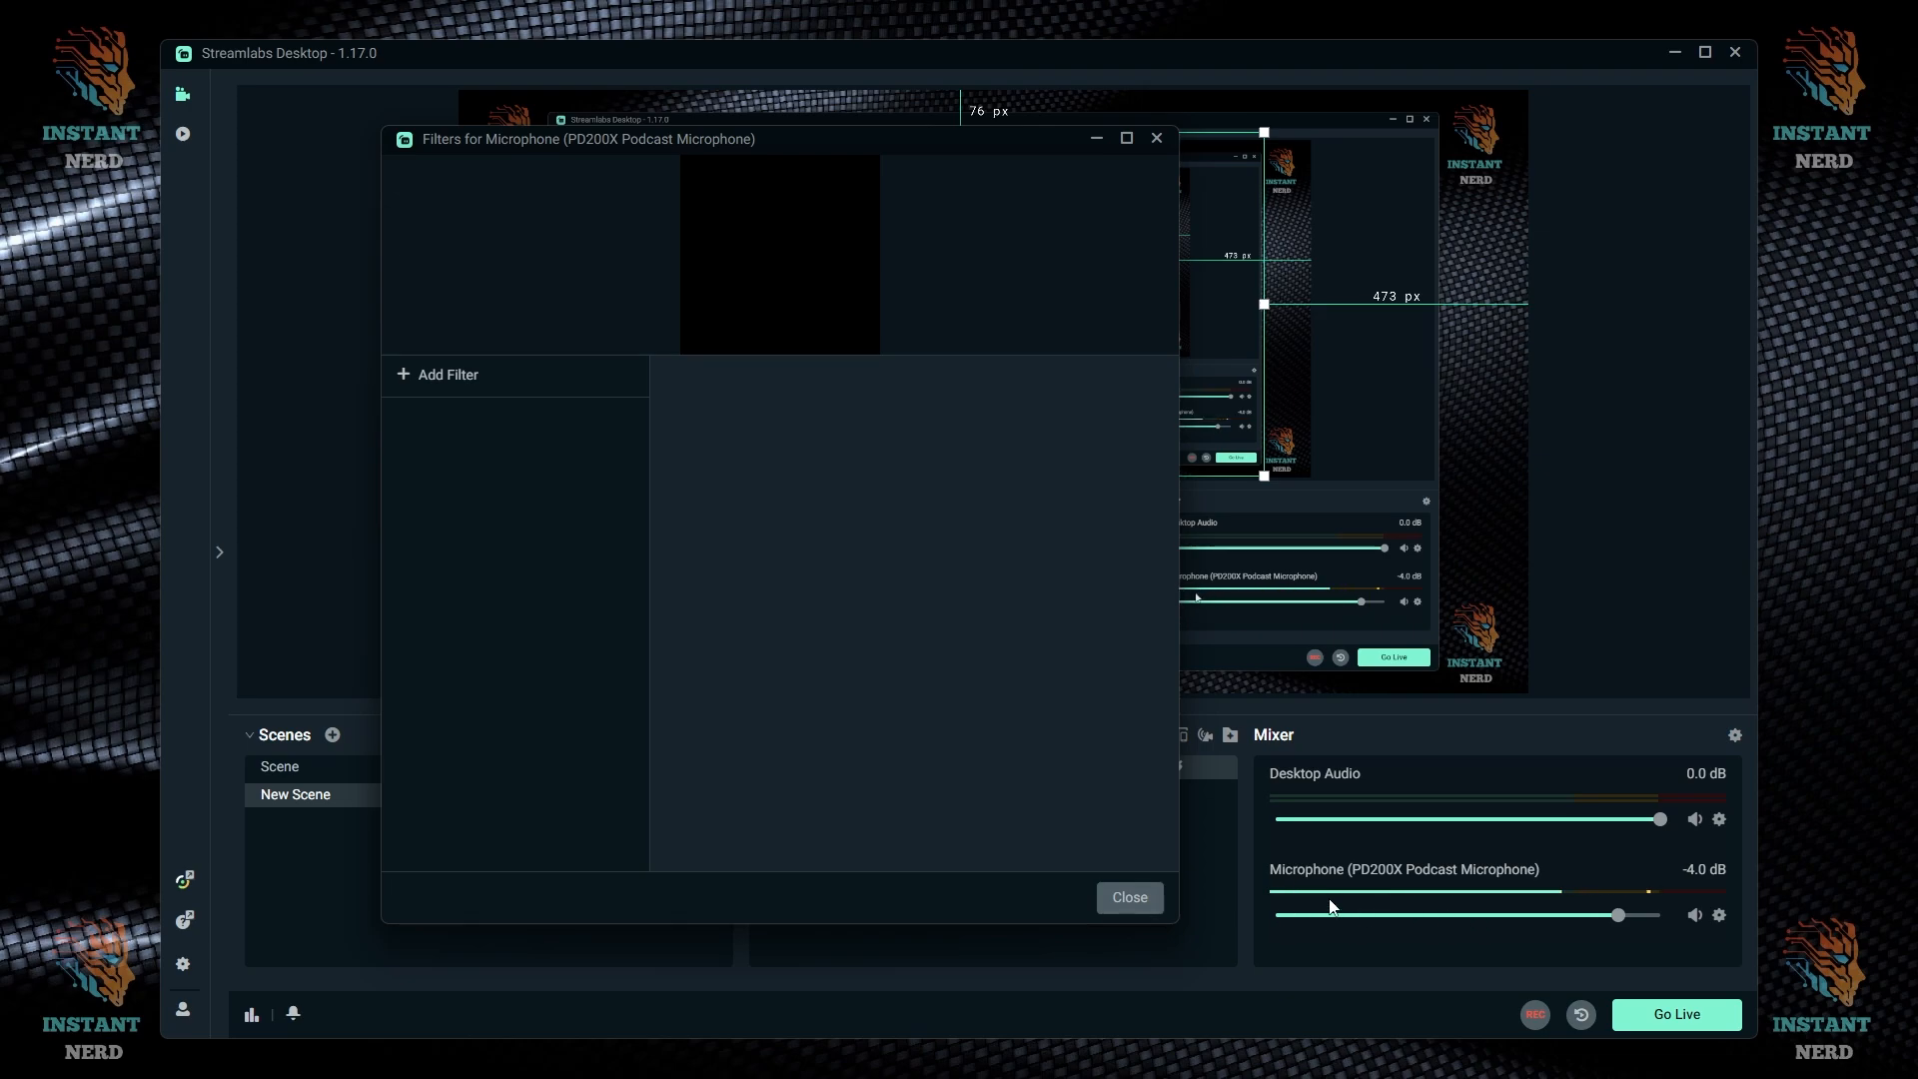
pyautogui.moveTo(1046, 165); pyautogui.dragTo(1060, 164)
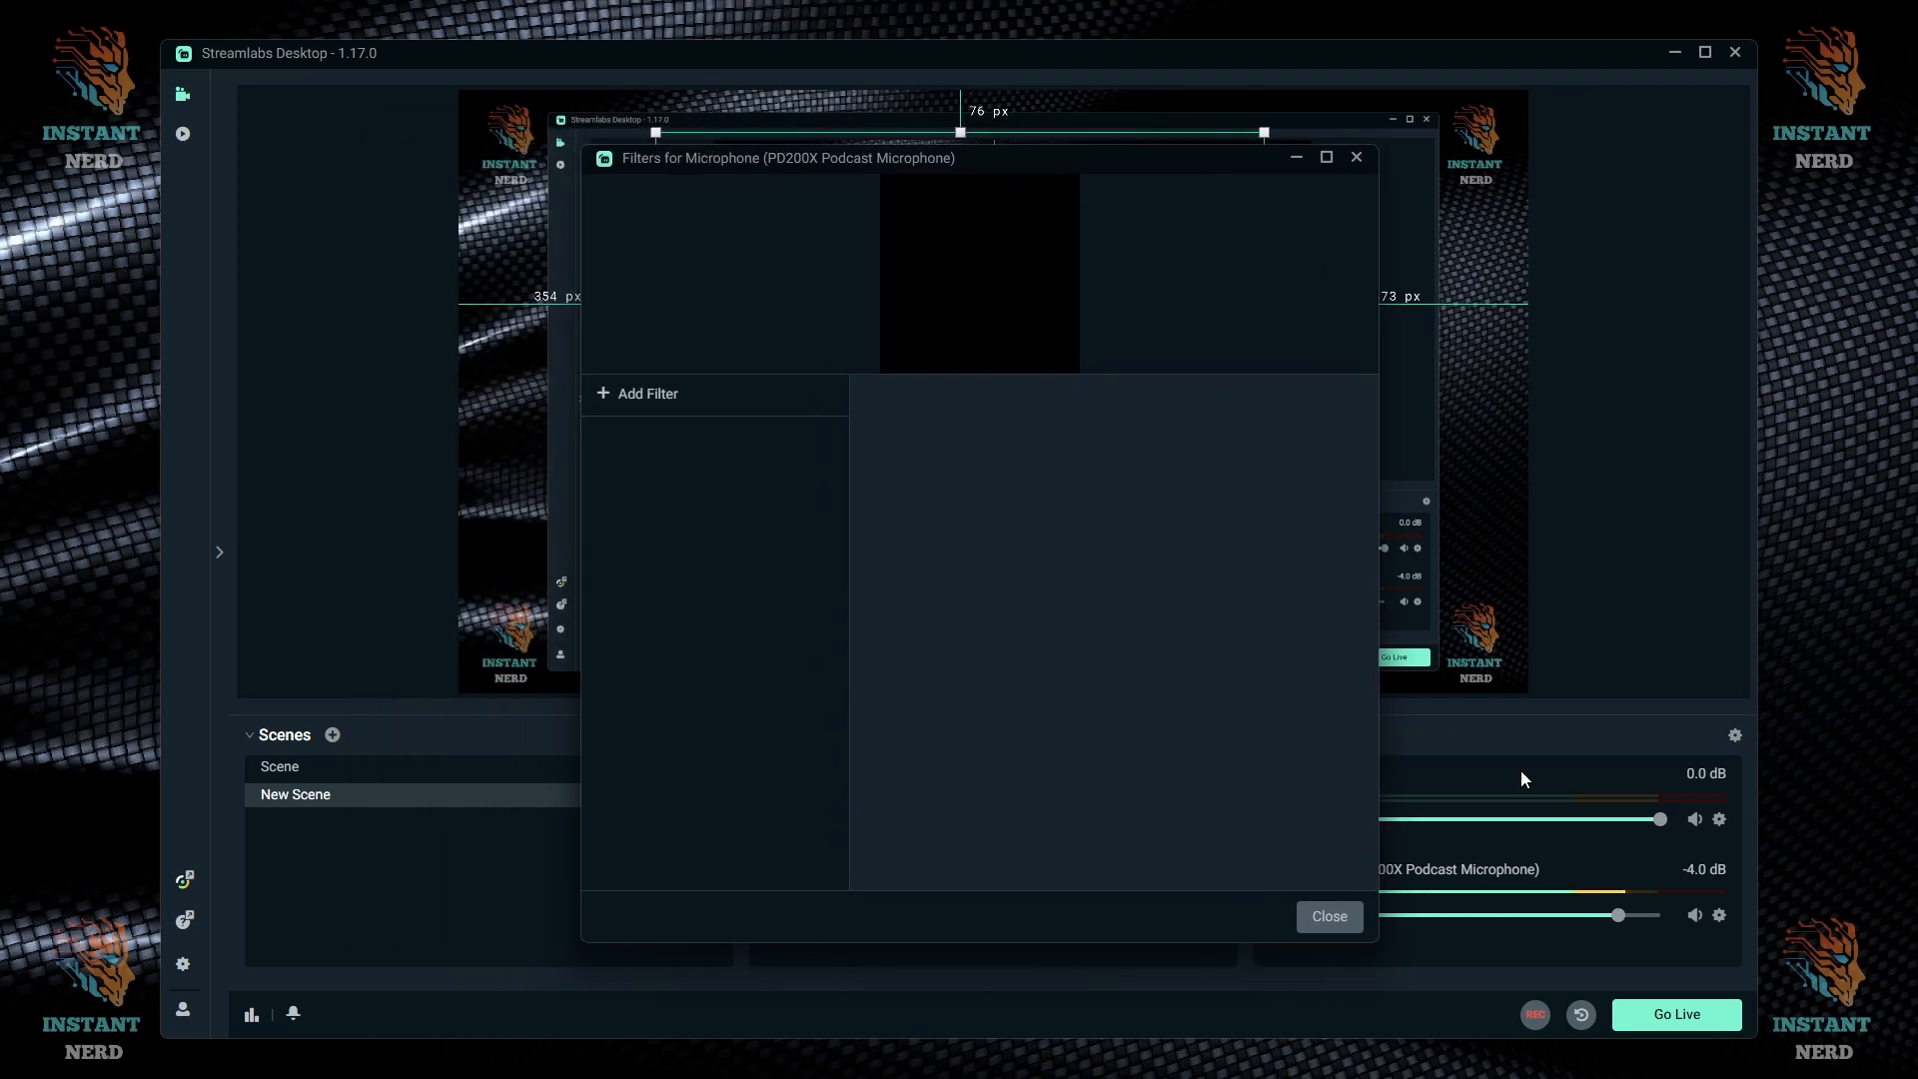
# - Add a Noise Suppression filter to the microphone and set its method to RNNoise (good quality, more CPU usage)
pyautogui.click(627, 397)
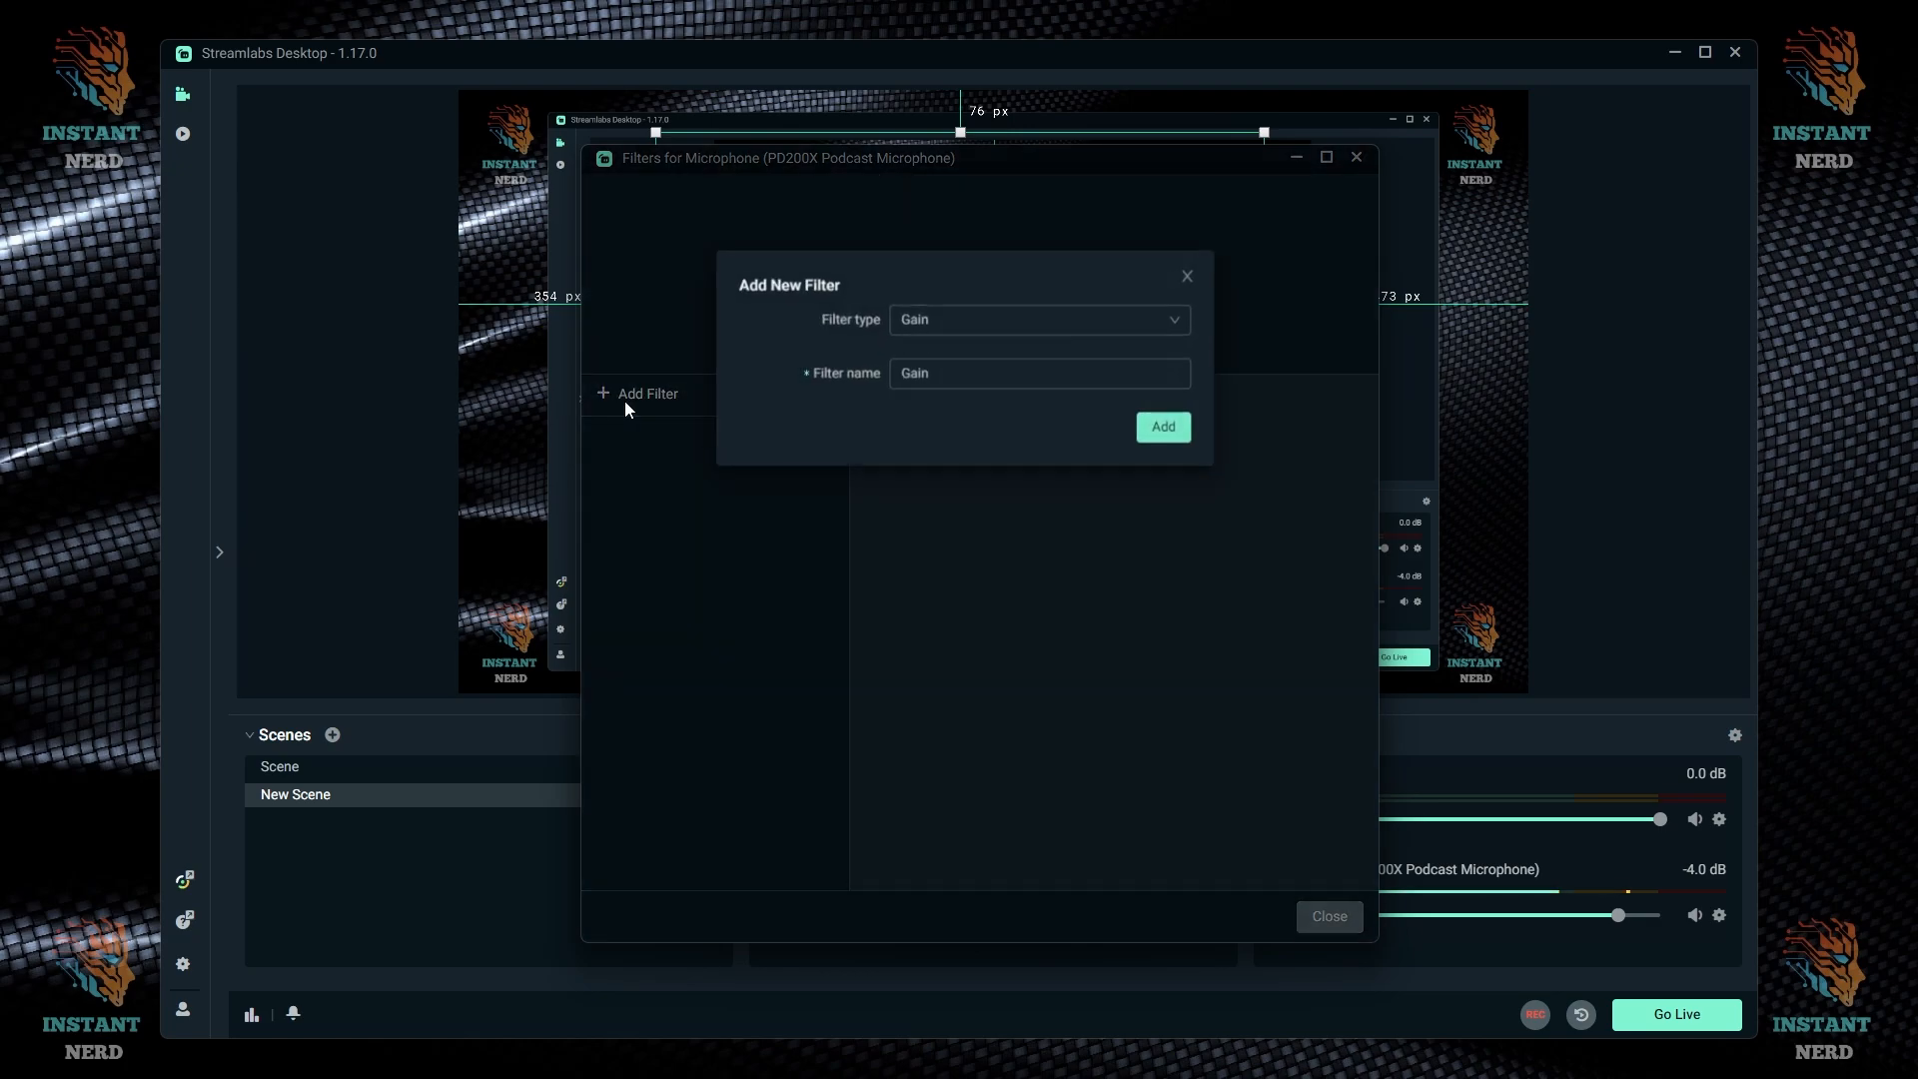
pyautogui.click(1051, 316)
pyautogui.click(977, 390)
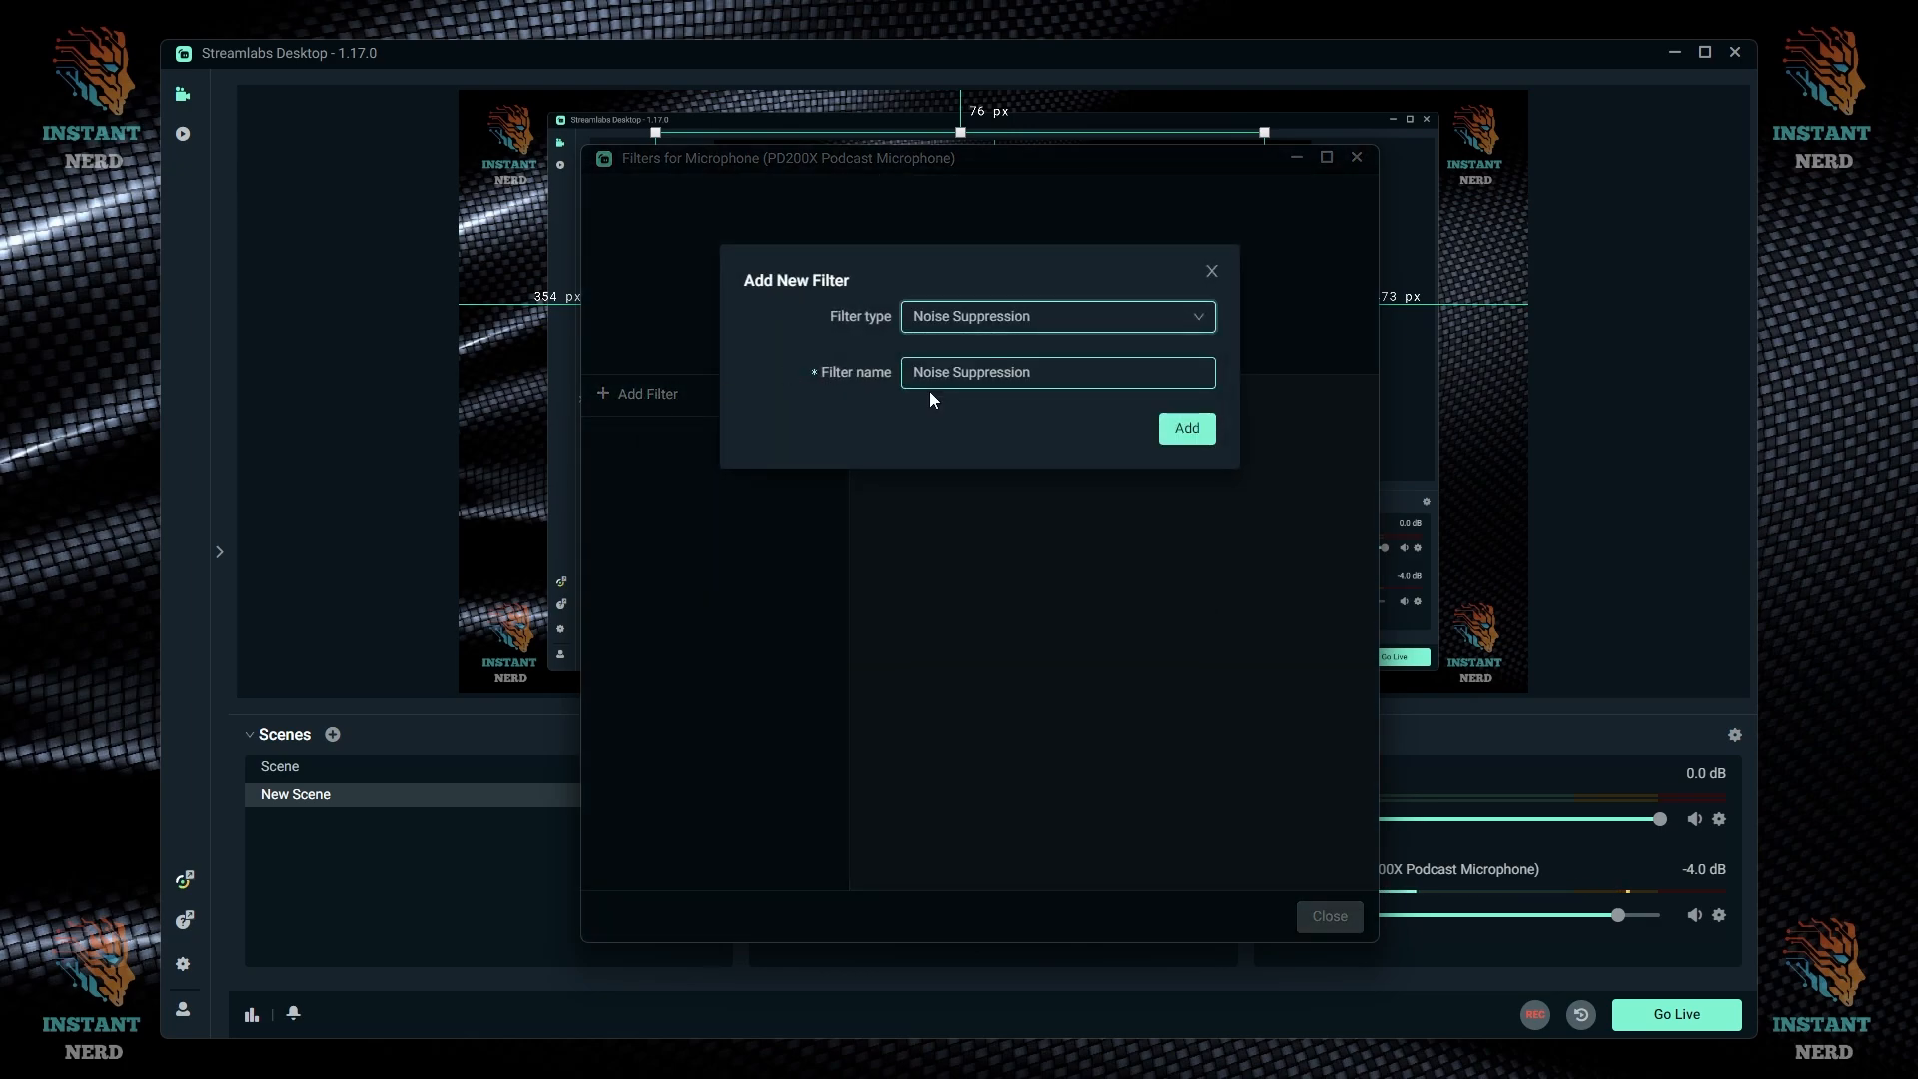
pyautogui.click(1189, 429)
pyautogui.click(1188, 412)
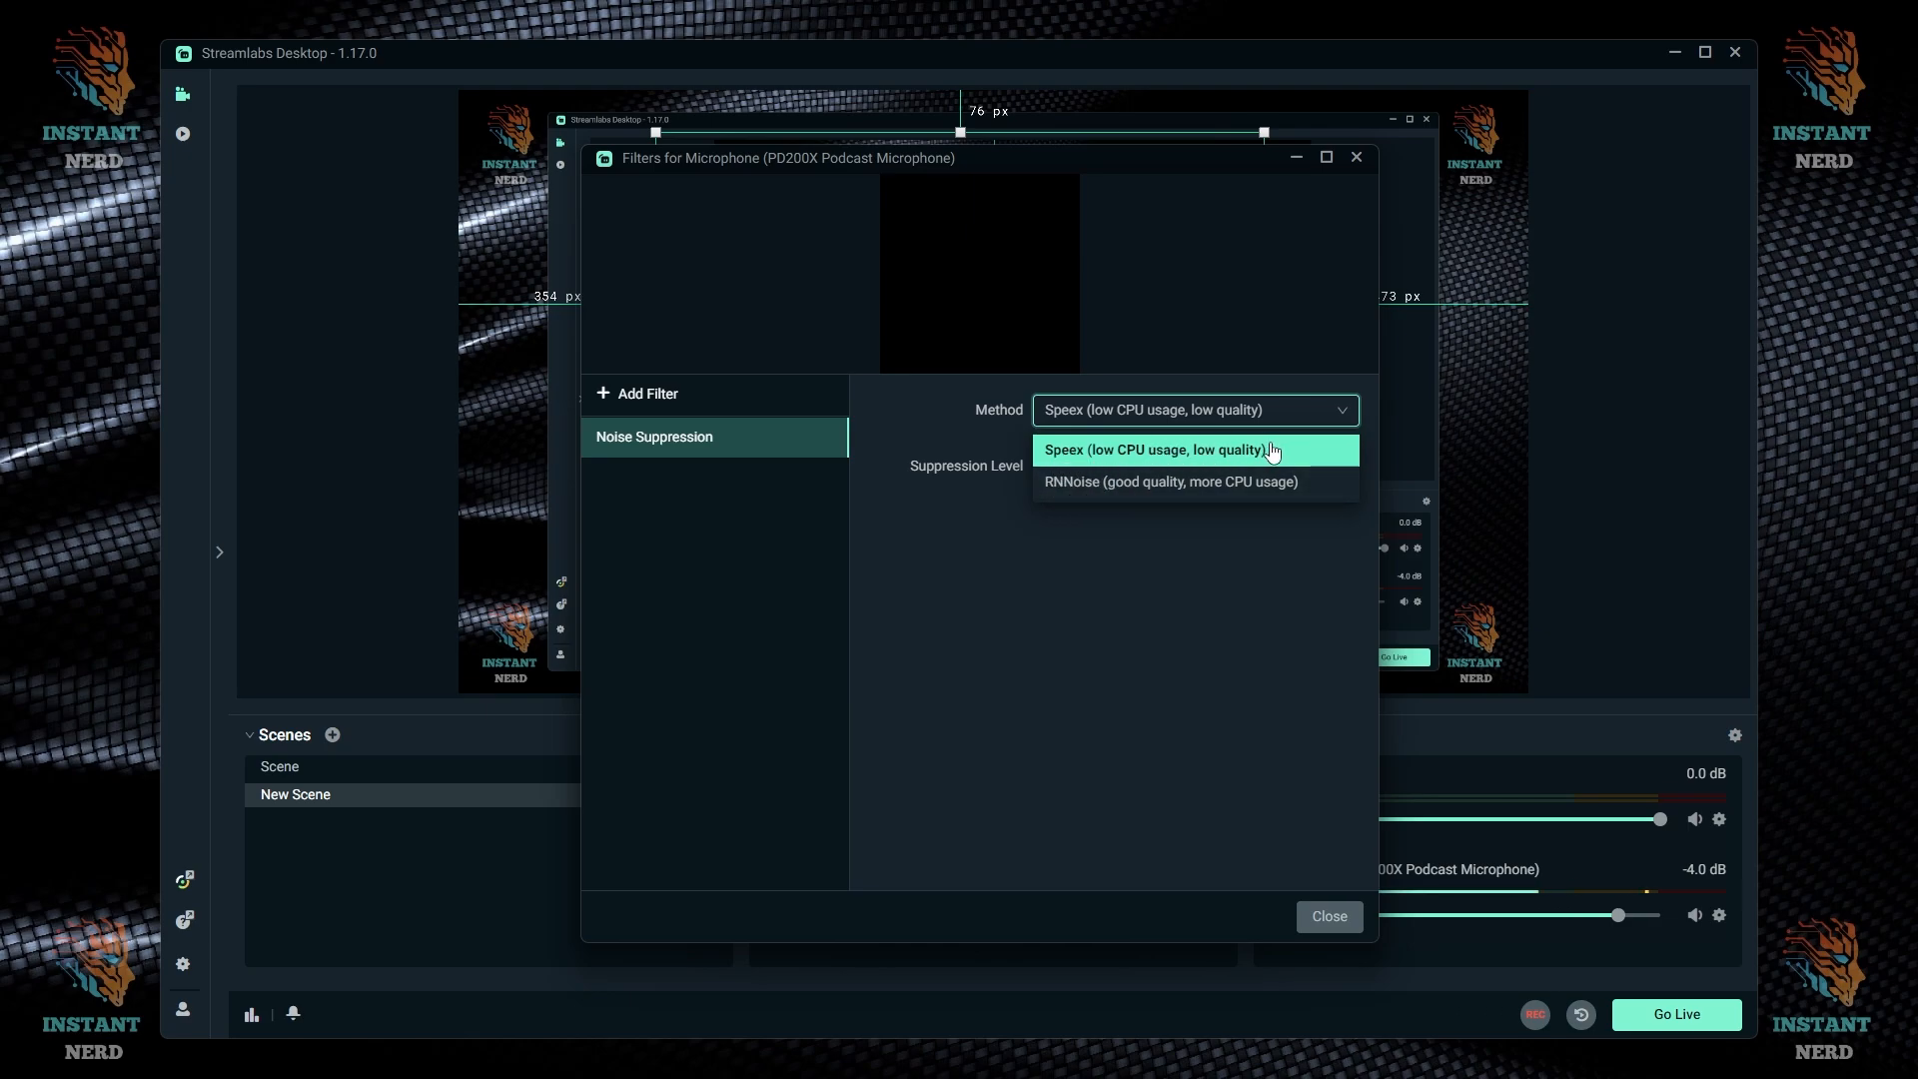
pyautogui.click(1084, 486)
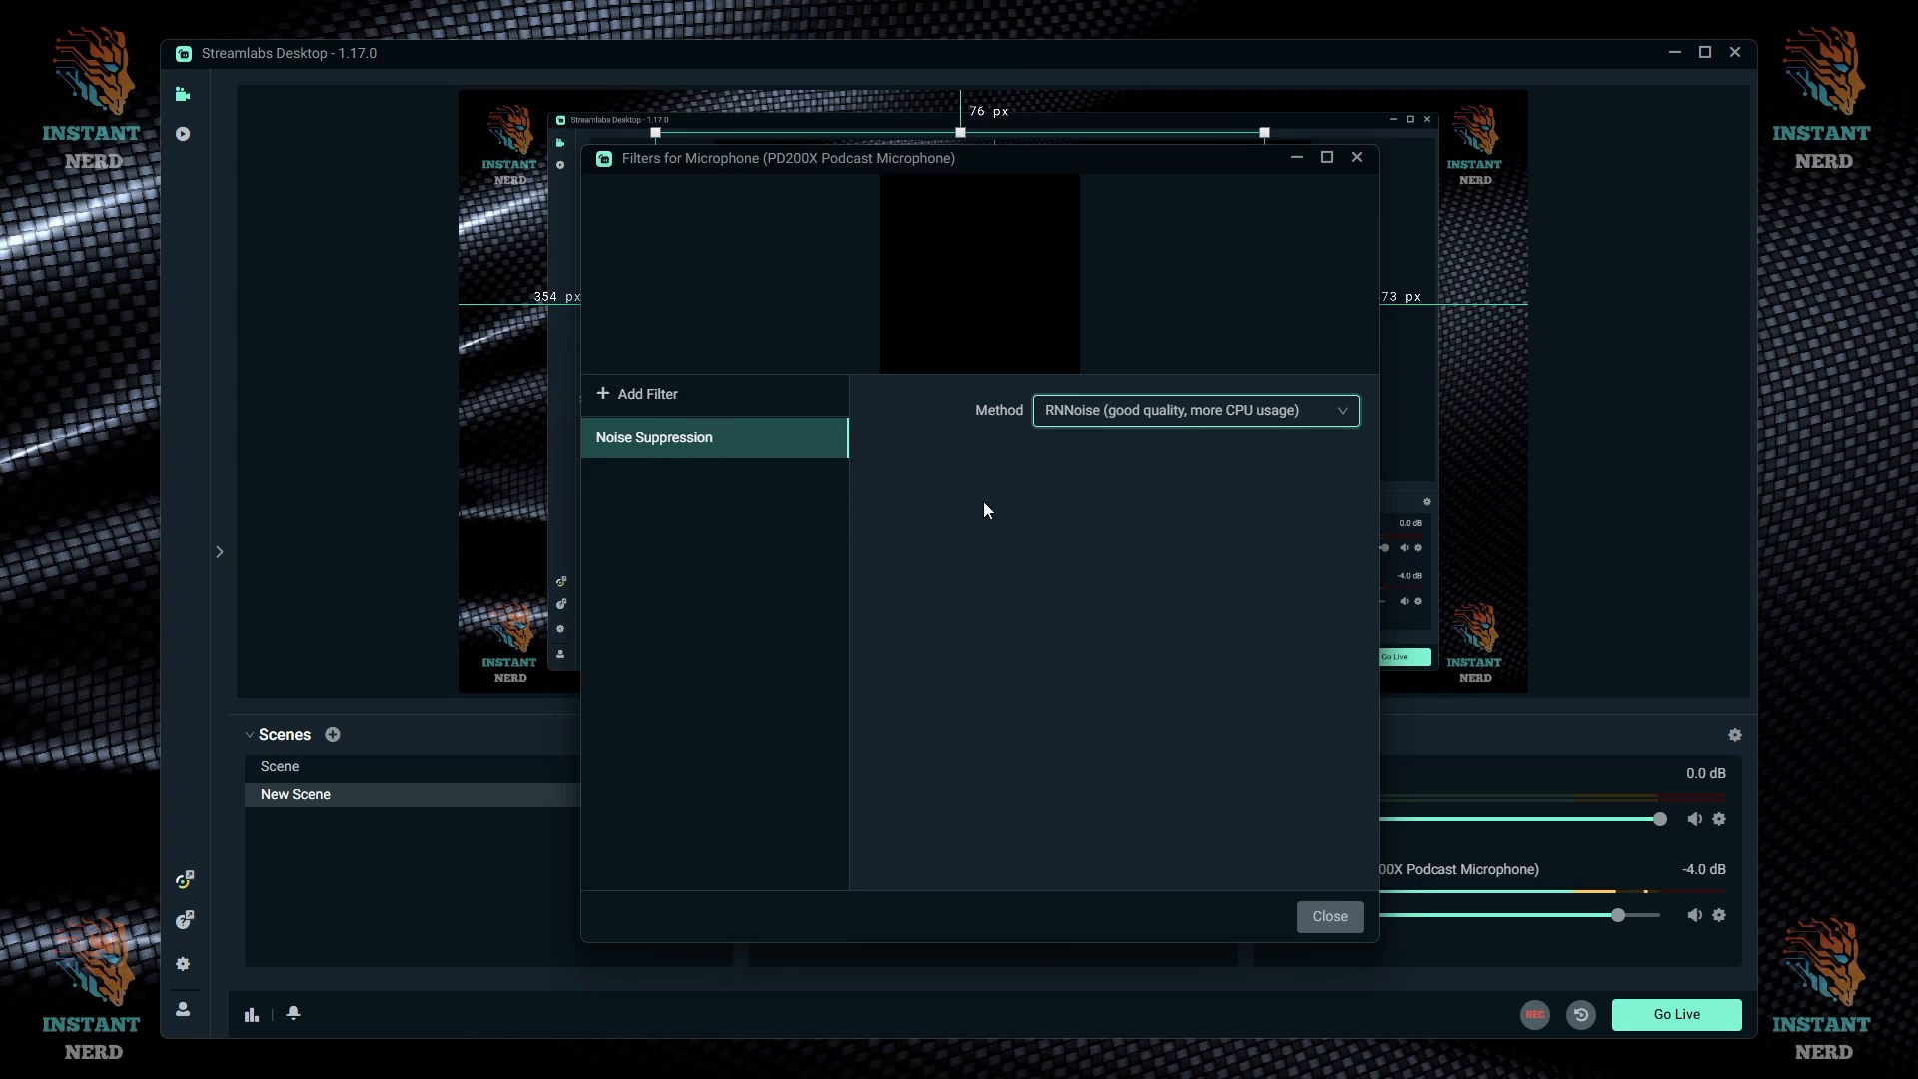
# - Add a filter of type Gain to the microphone, raise its gain slightly and close the filter settings
pyautogui.click(624, 395)
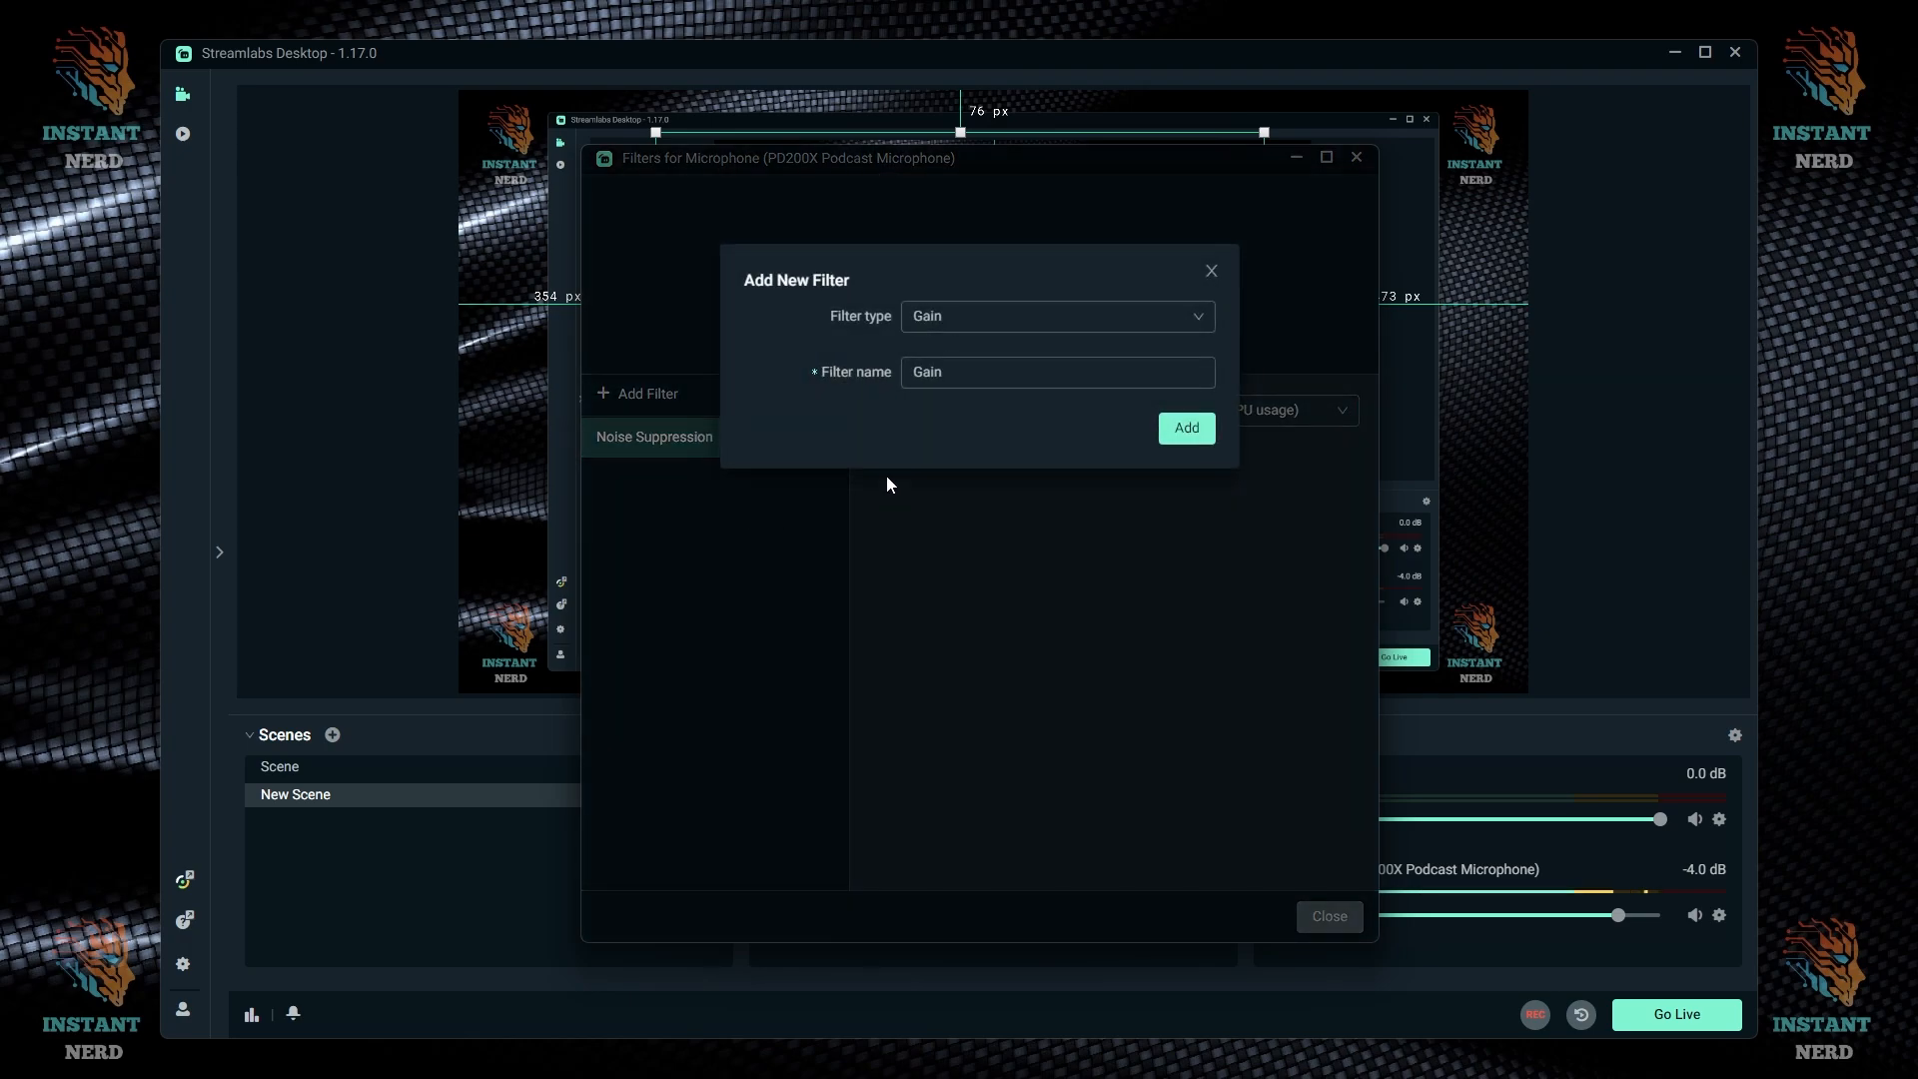
pyautogui.click(962, 306)
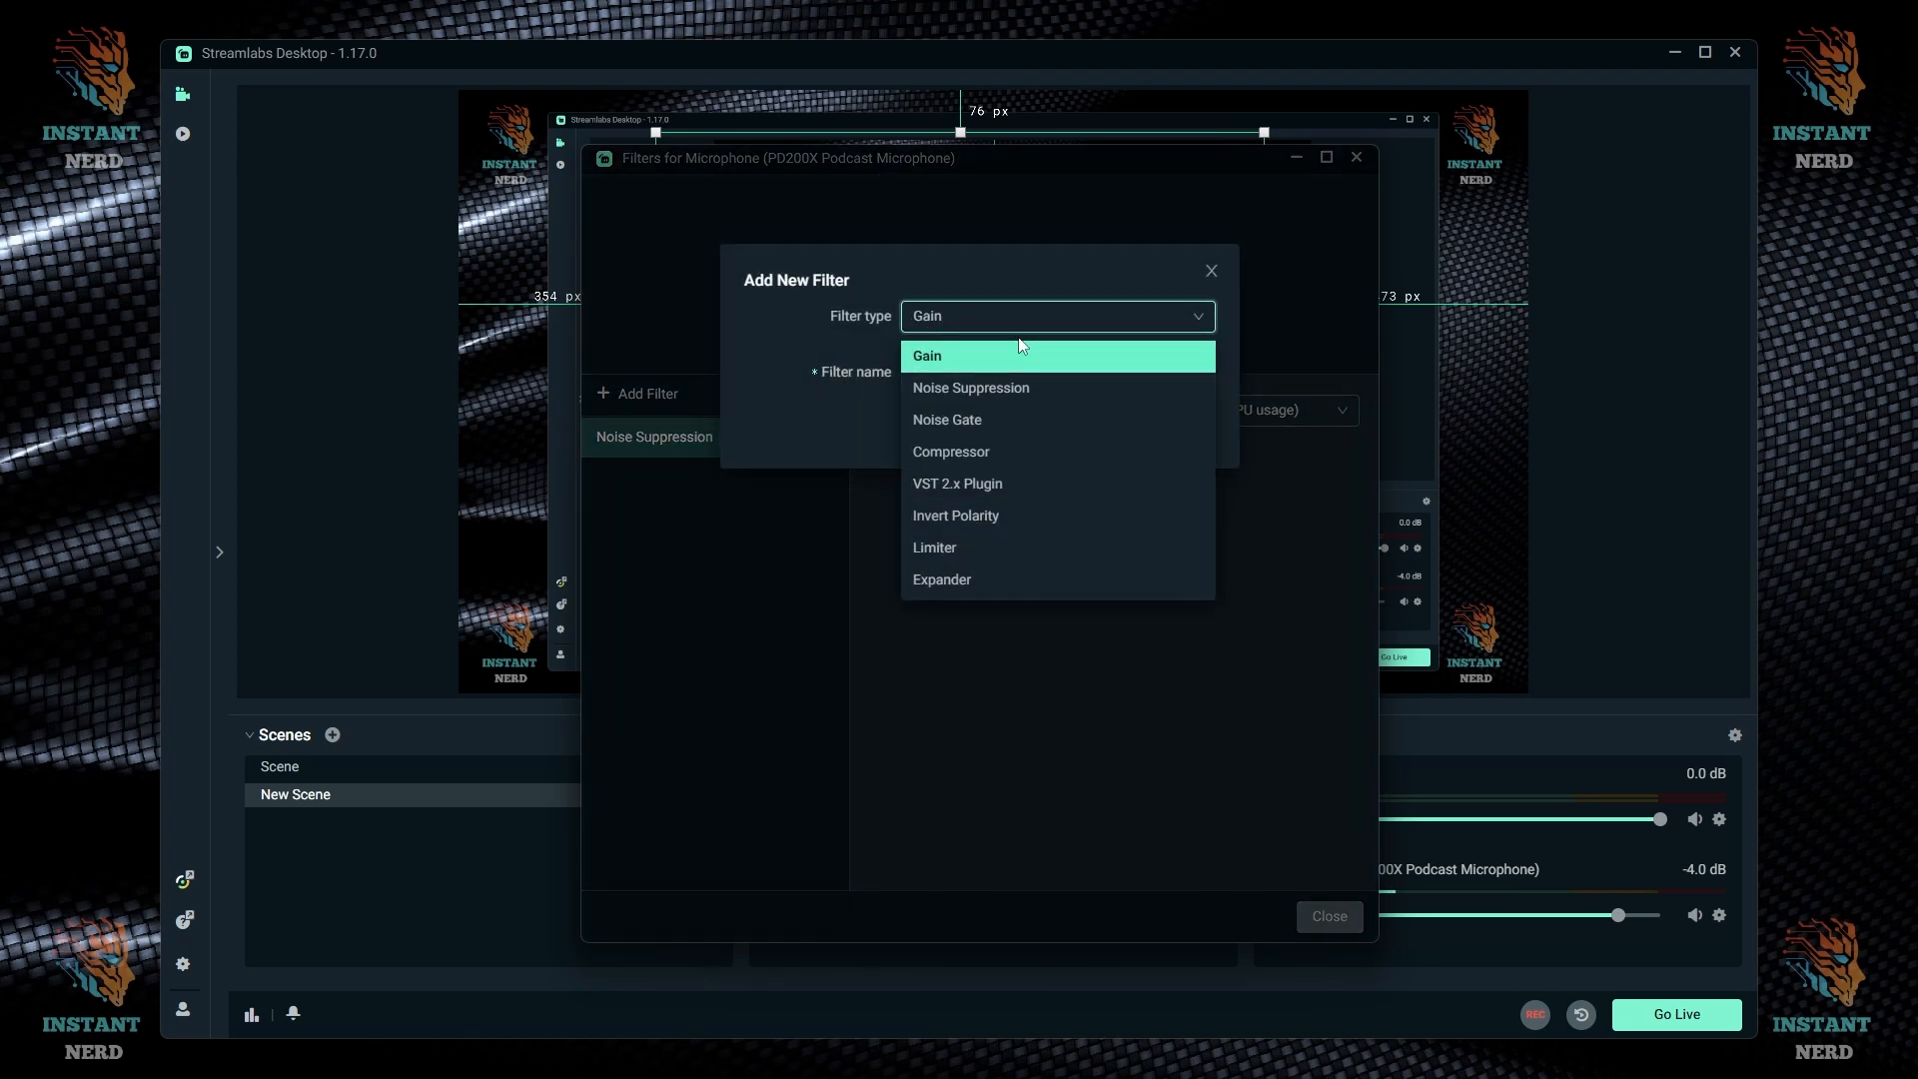
pyautogui.click(954, 356)
pyautogui.click(1194, 427)
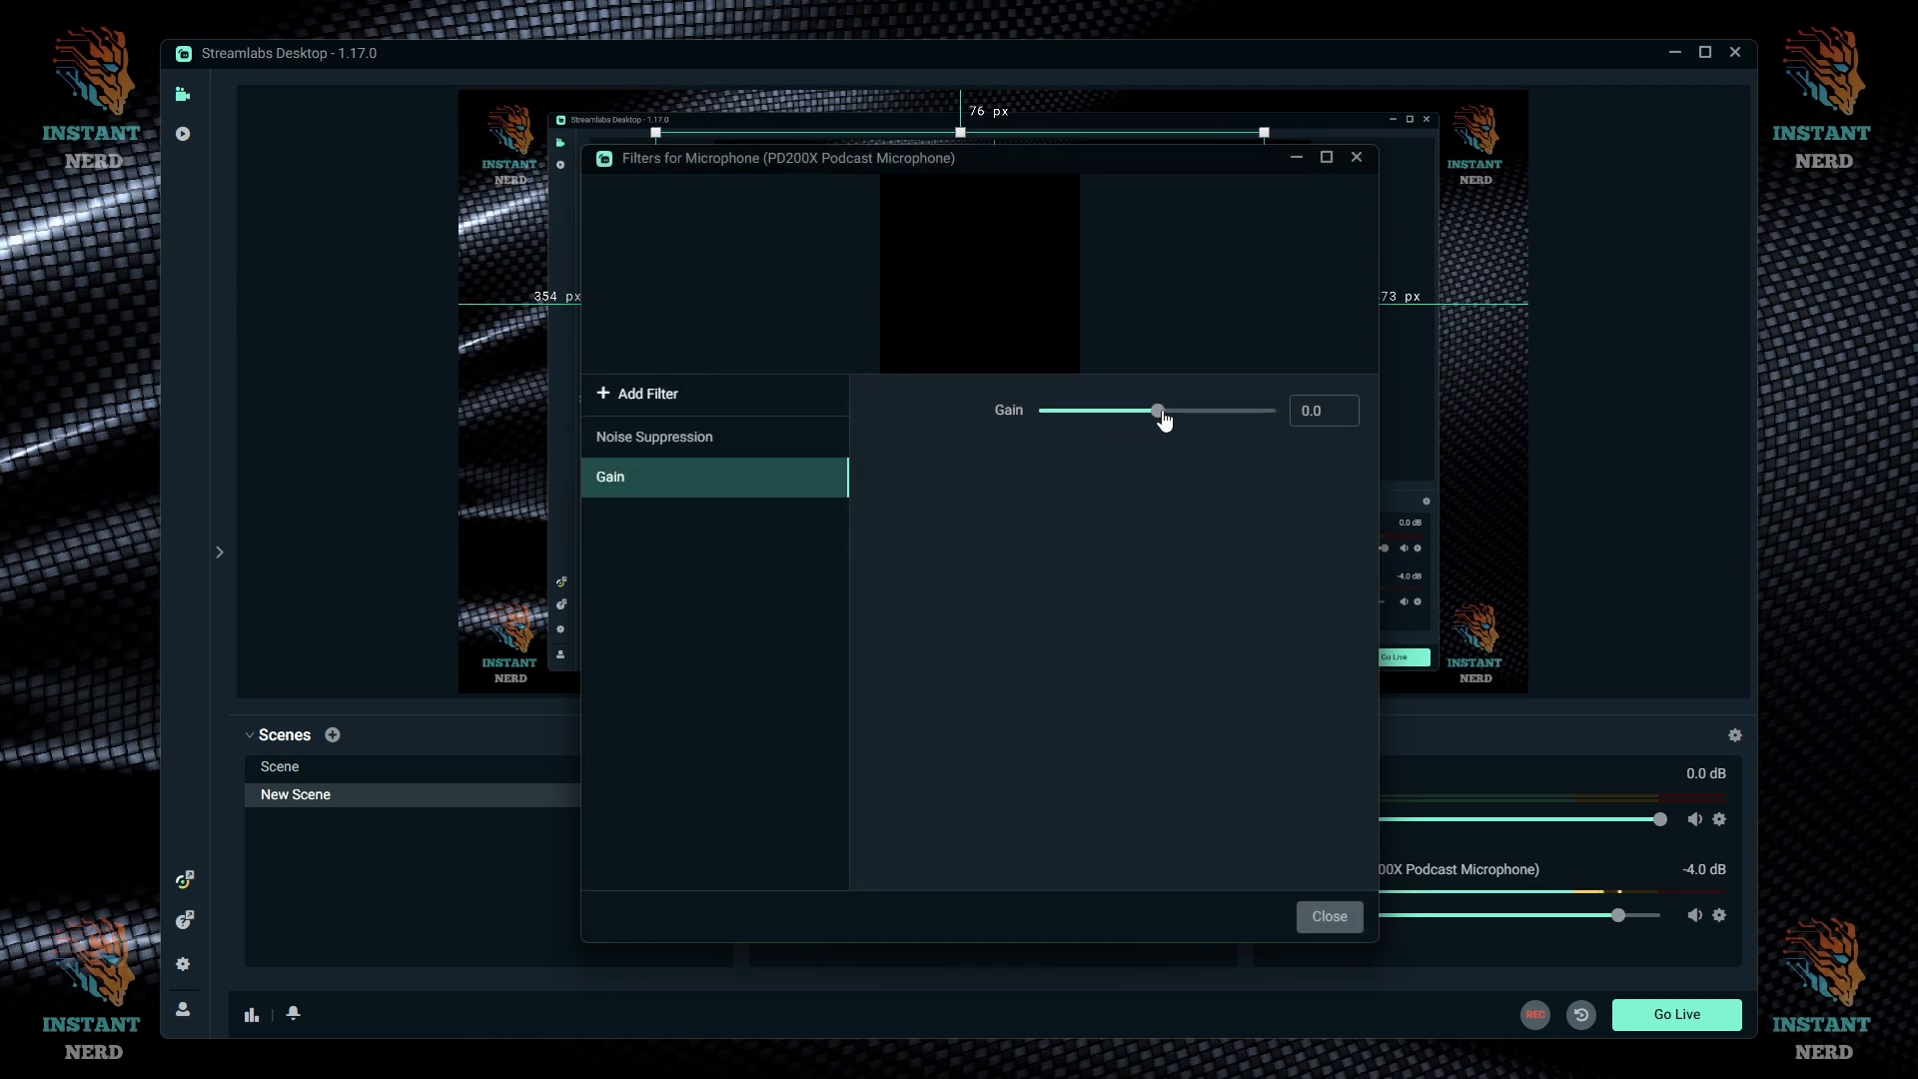
pyautogui.moveTo(1158, 413); pyautogui.dragTo(1171, 418)
pyautogui.click(1332, 921)
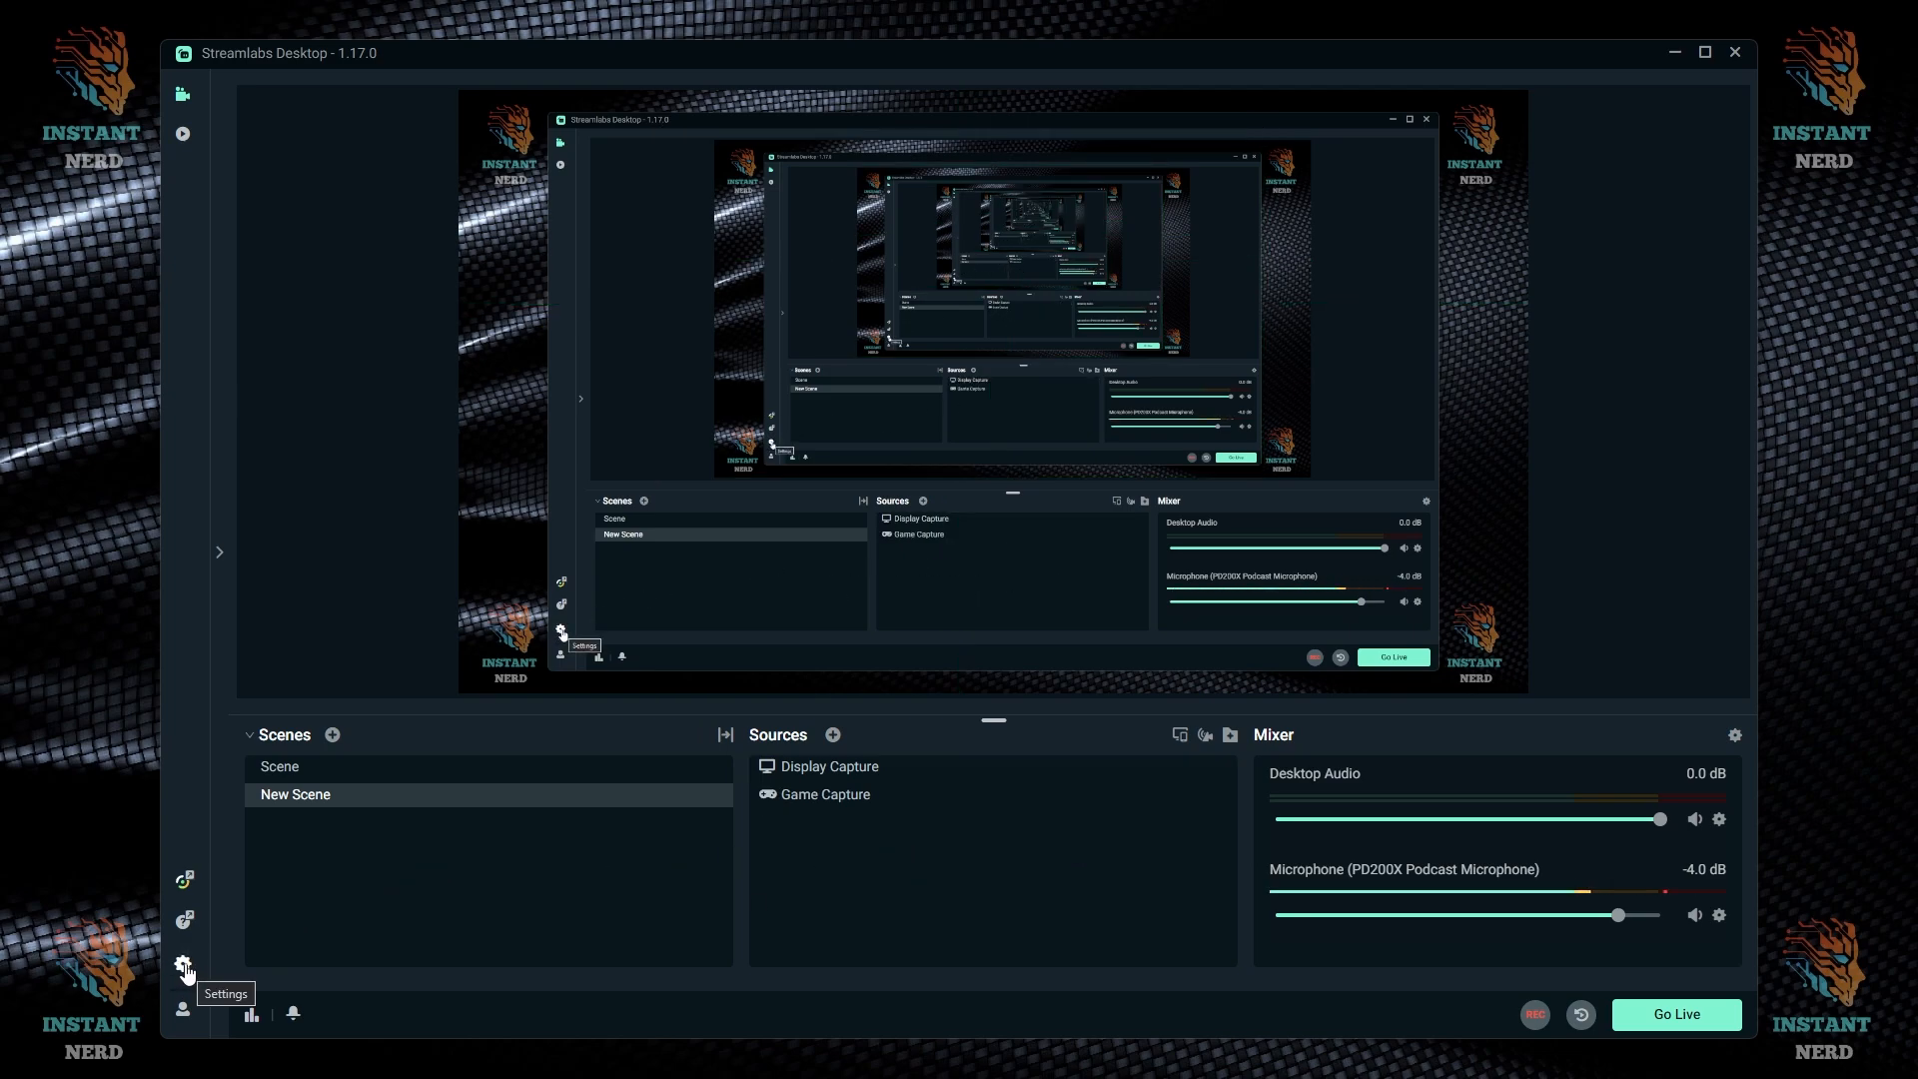
# - Open the application settings and review the General options, including Recording Only mode, and the Multistreaming instructions
pyautogui.click(183, 965)
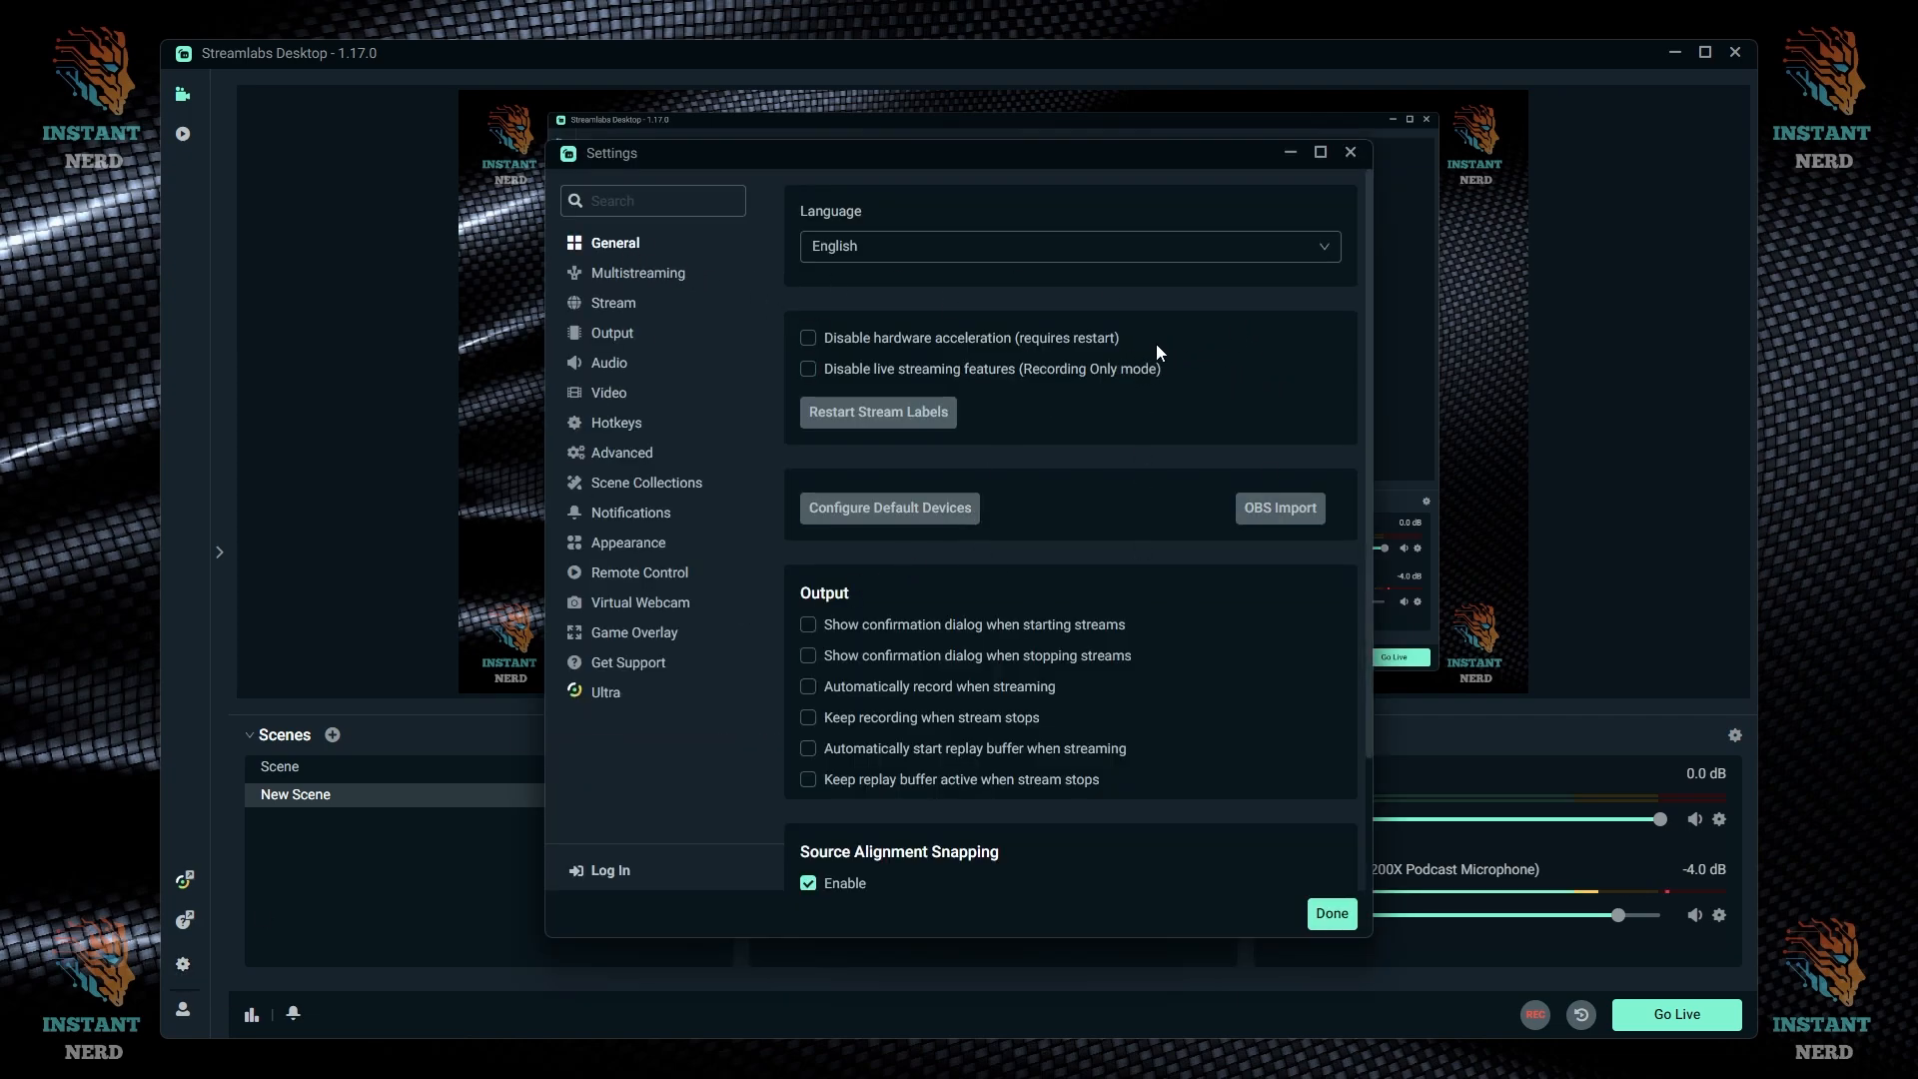
pyautogui.scroll(-3, 1176, 479)
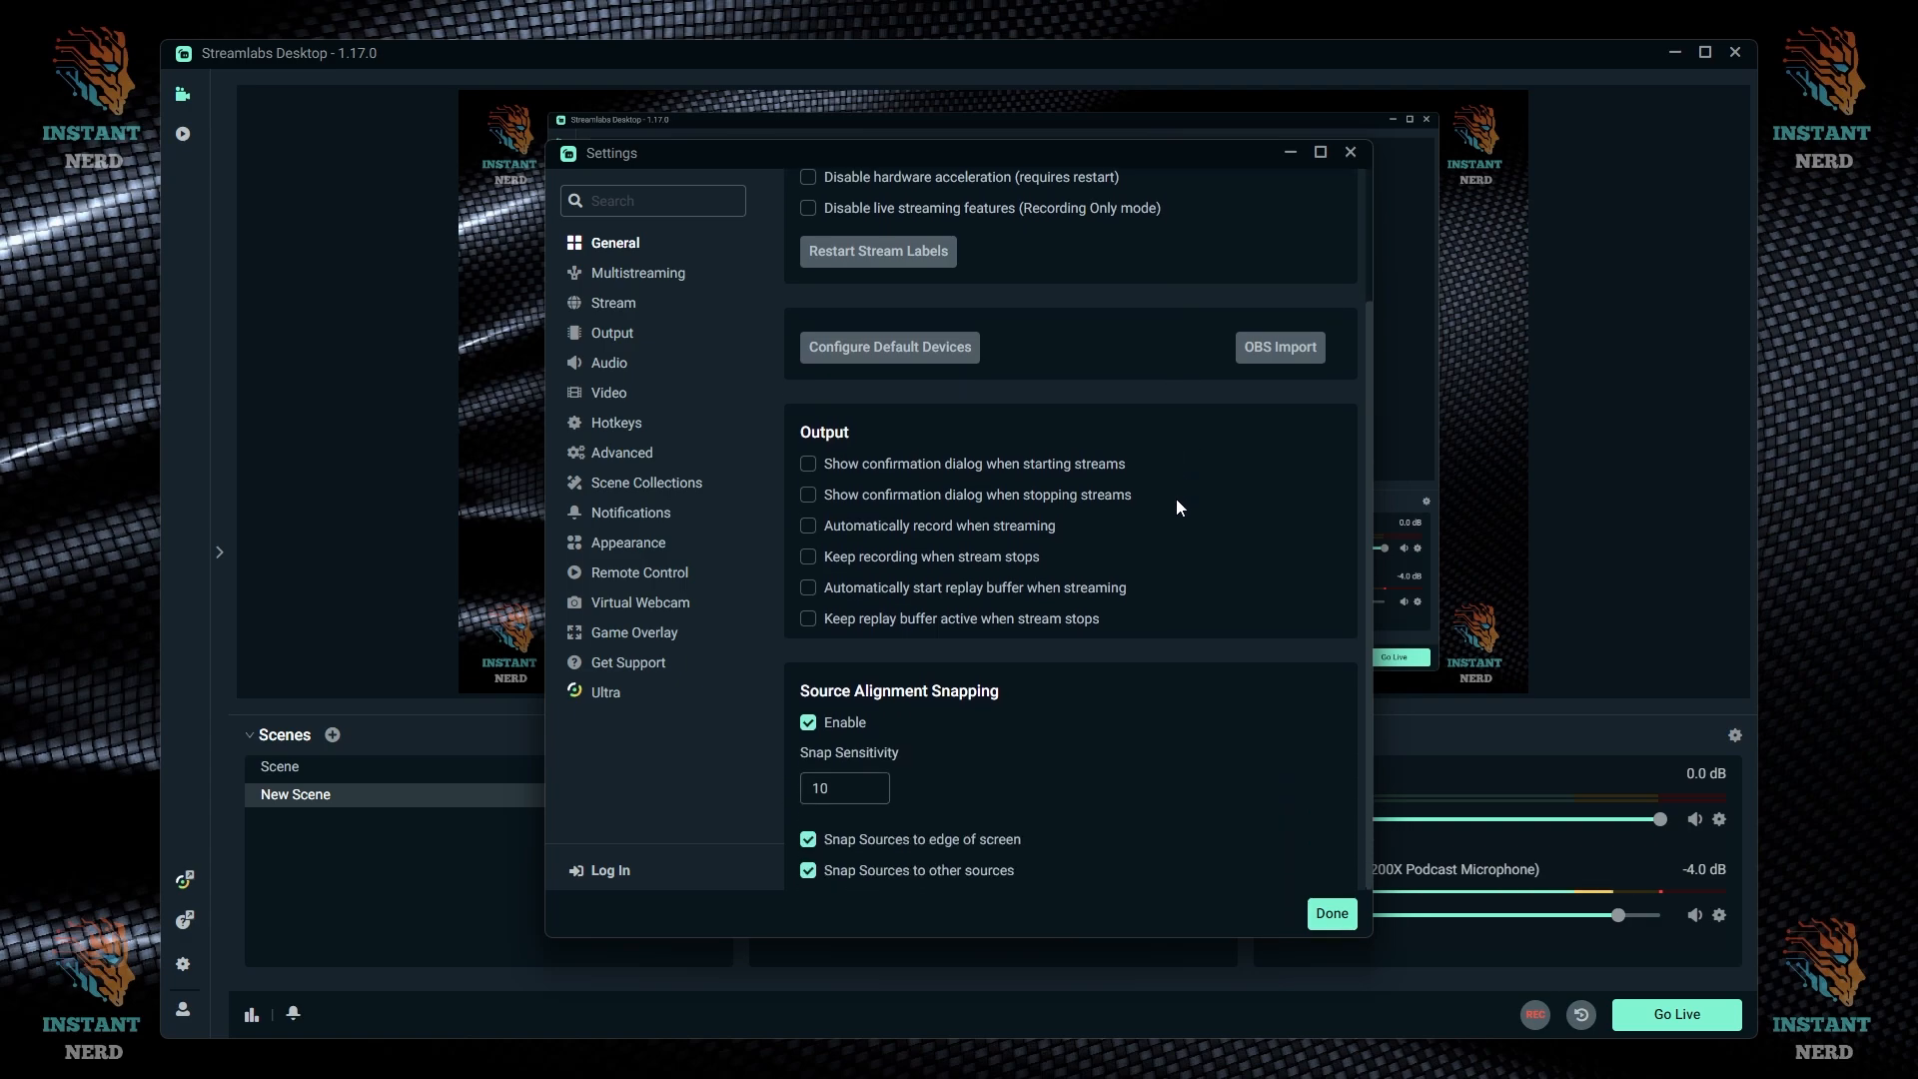
pyautogui.scroll(3, 1043, 470)
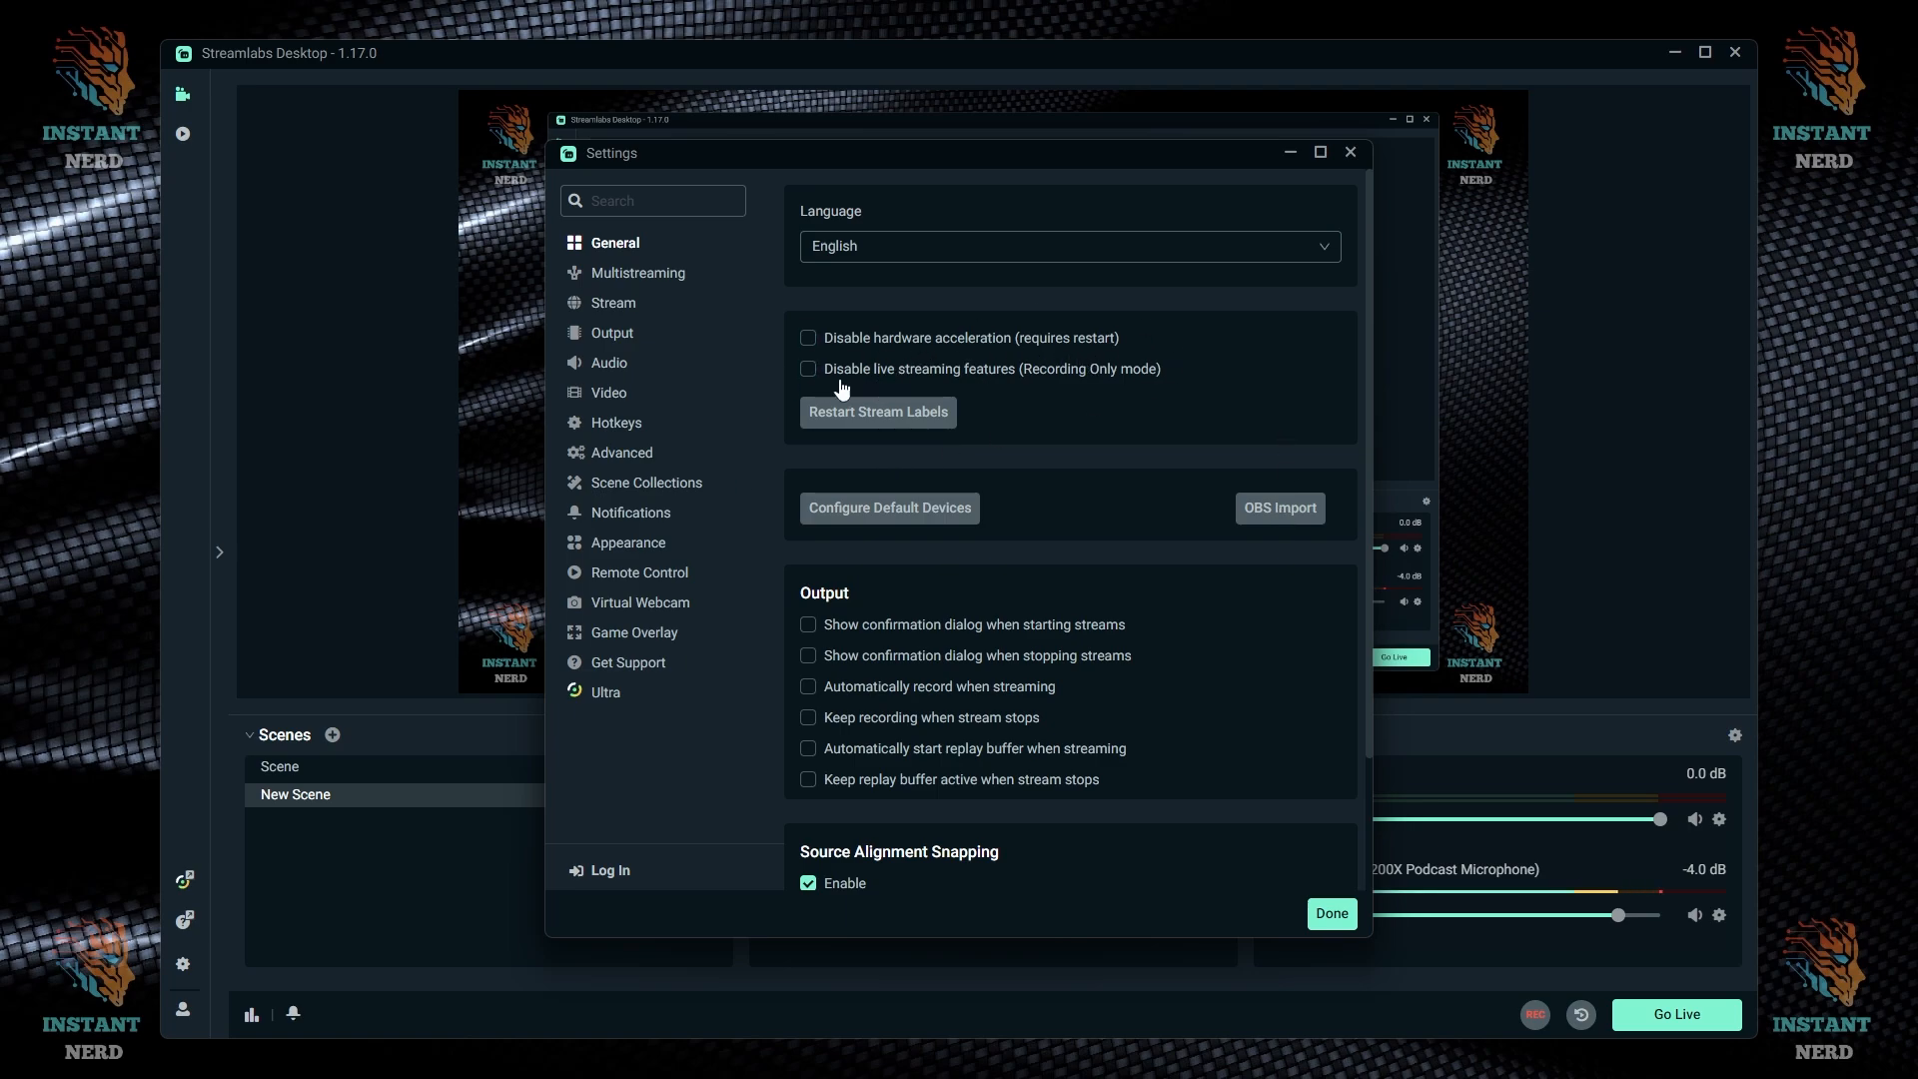
pyautogui.click(808, 370)
pyautogui.click(811, 371)
pyautogui.scroll(-2, 1017, 435)
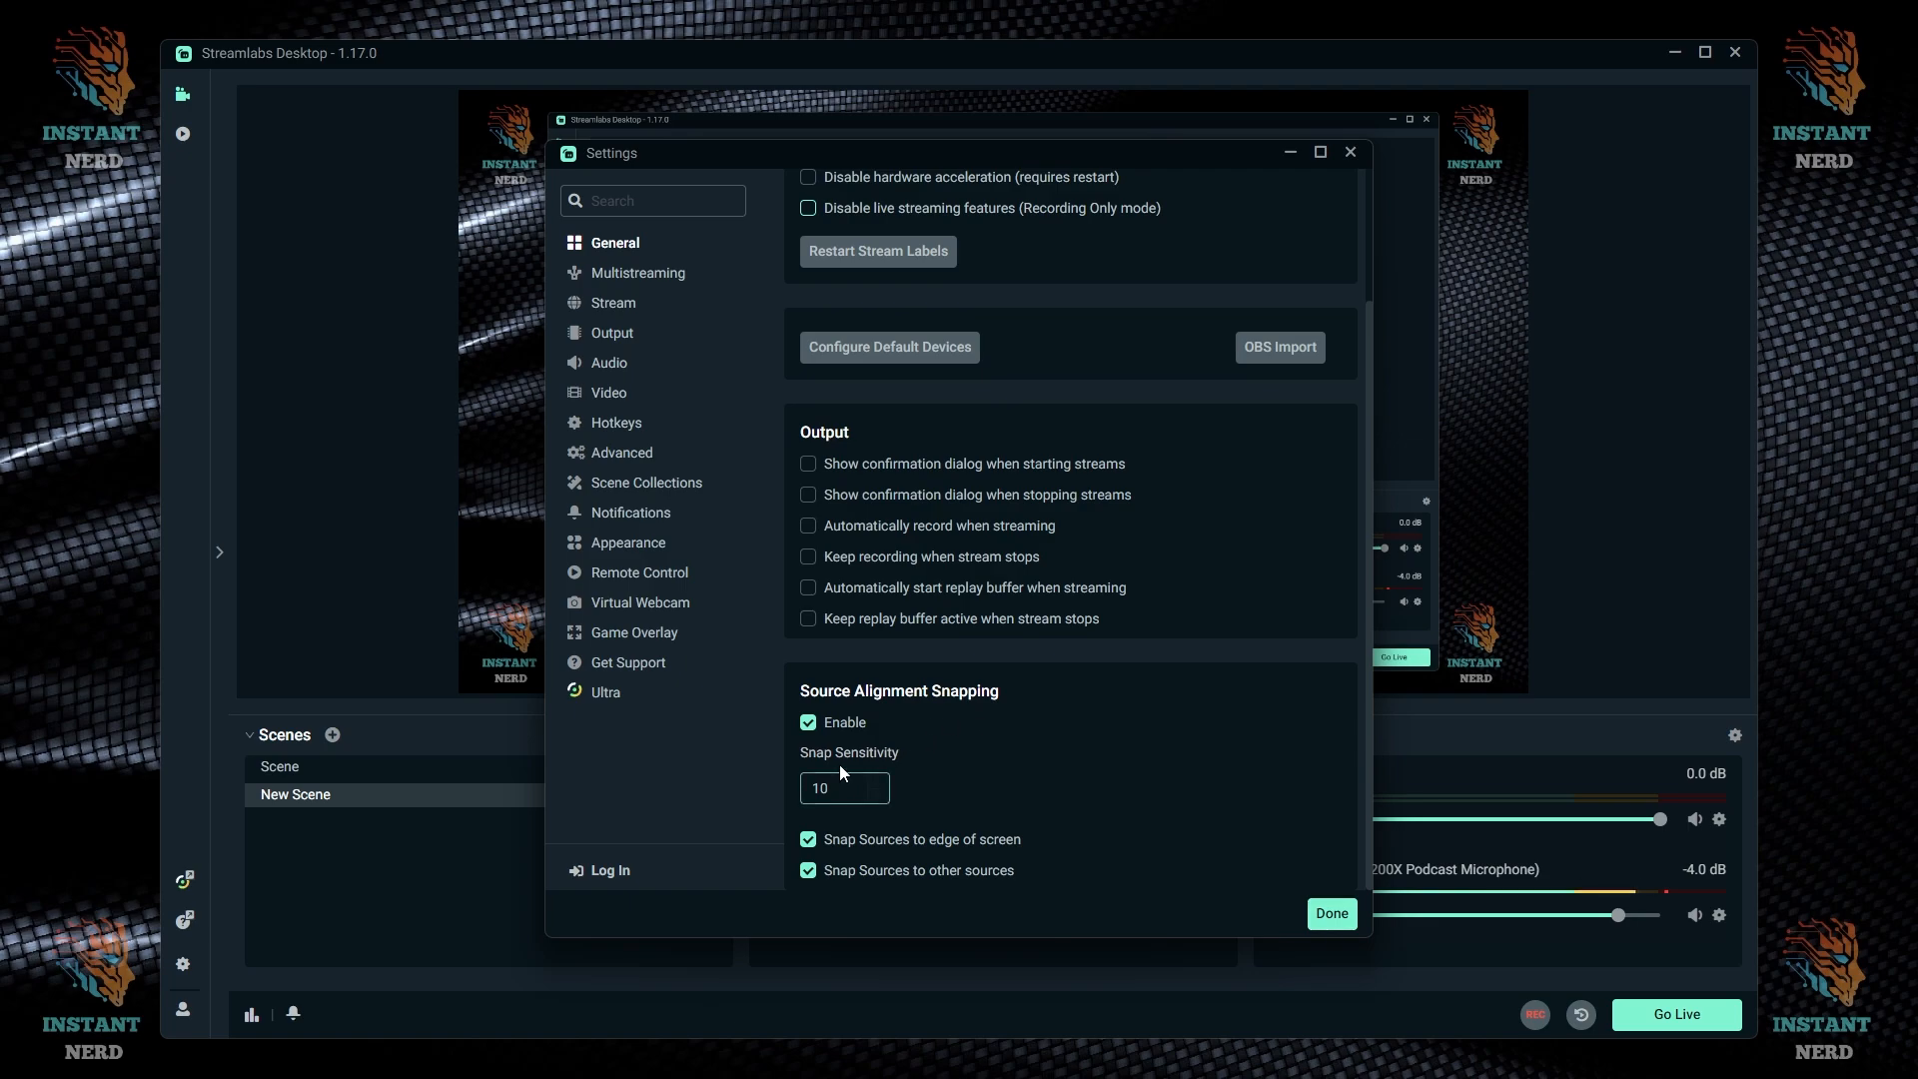
pyautogui.scroll(3, 873, 863)
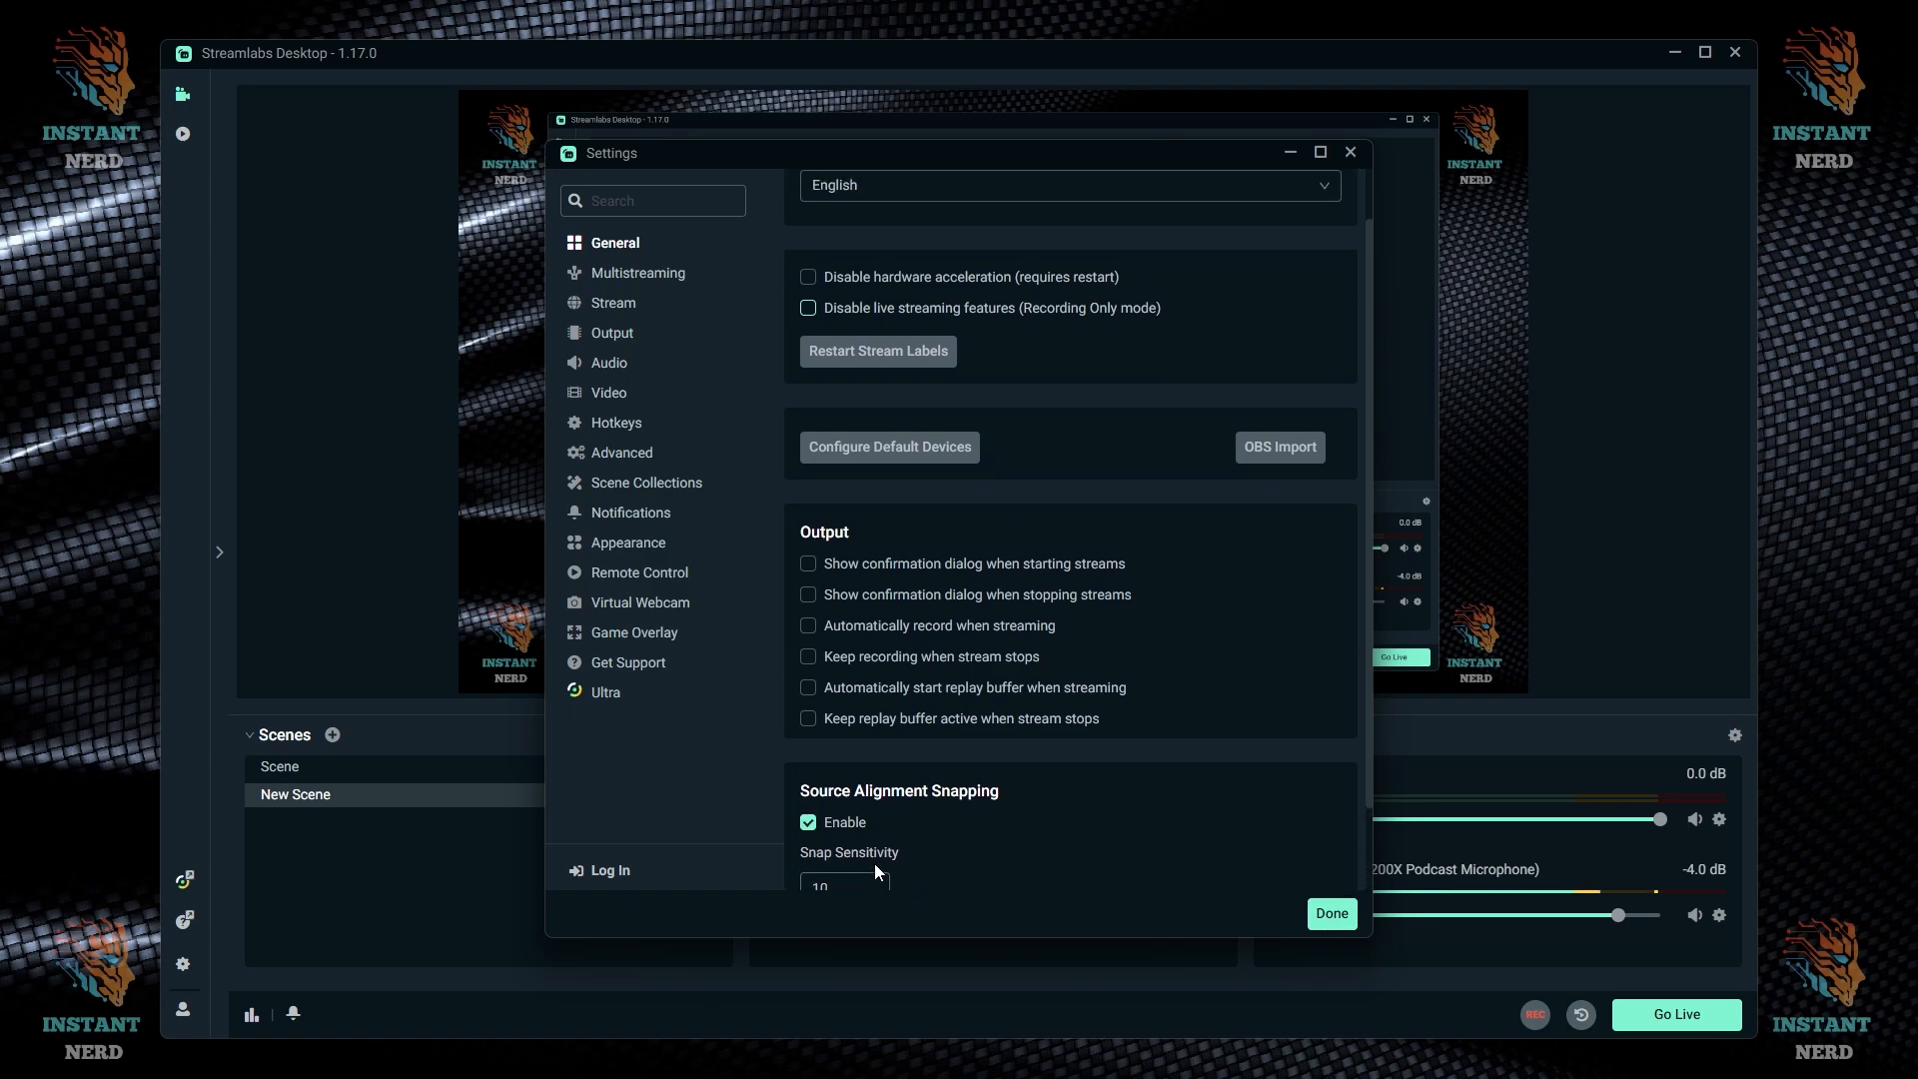
pyautogui.click(659, 276)
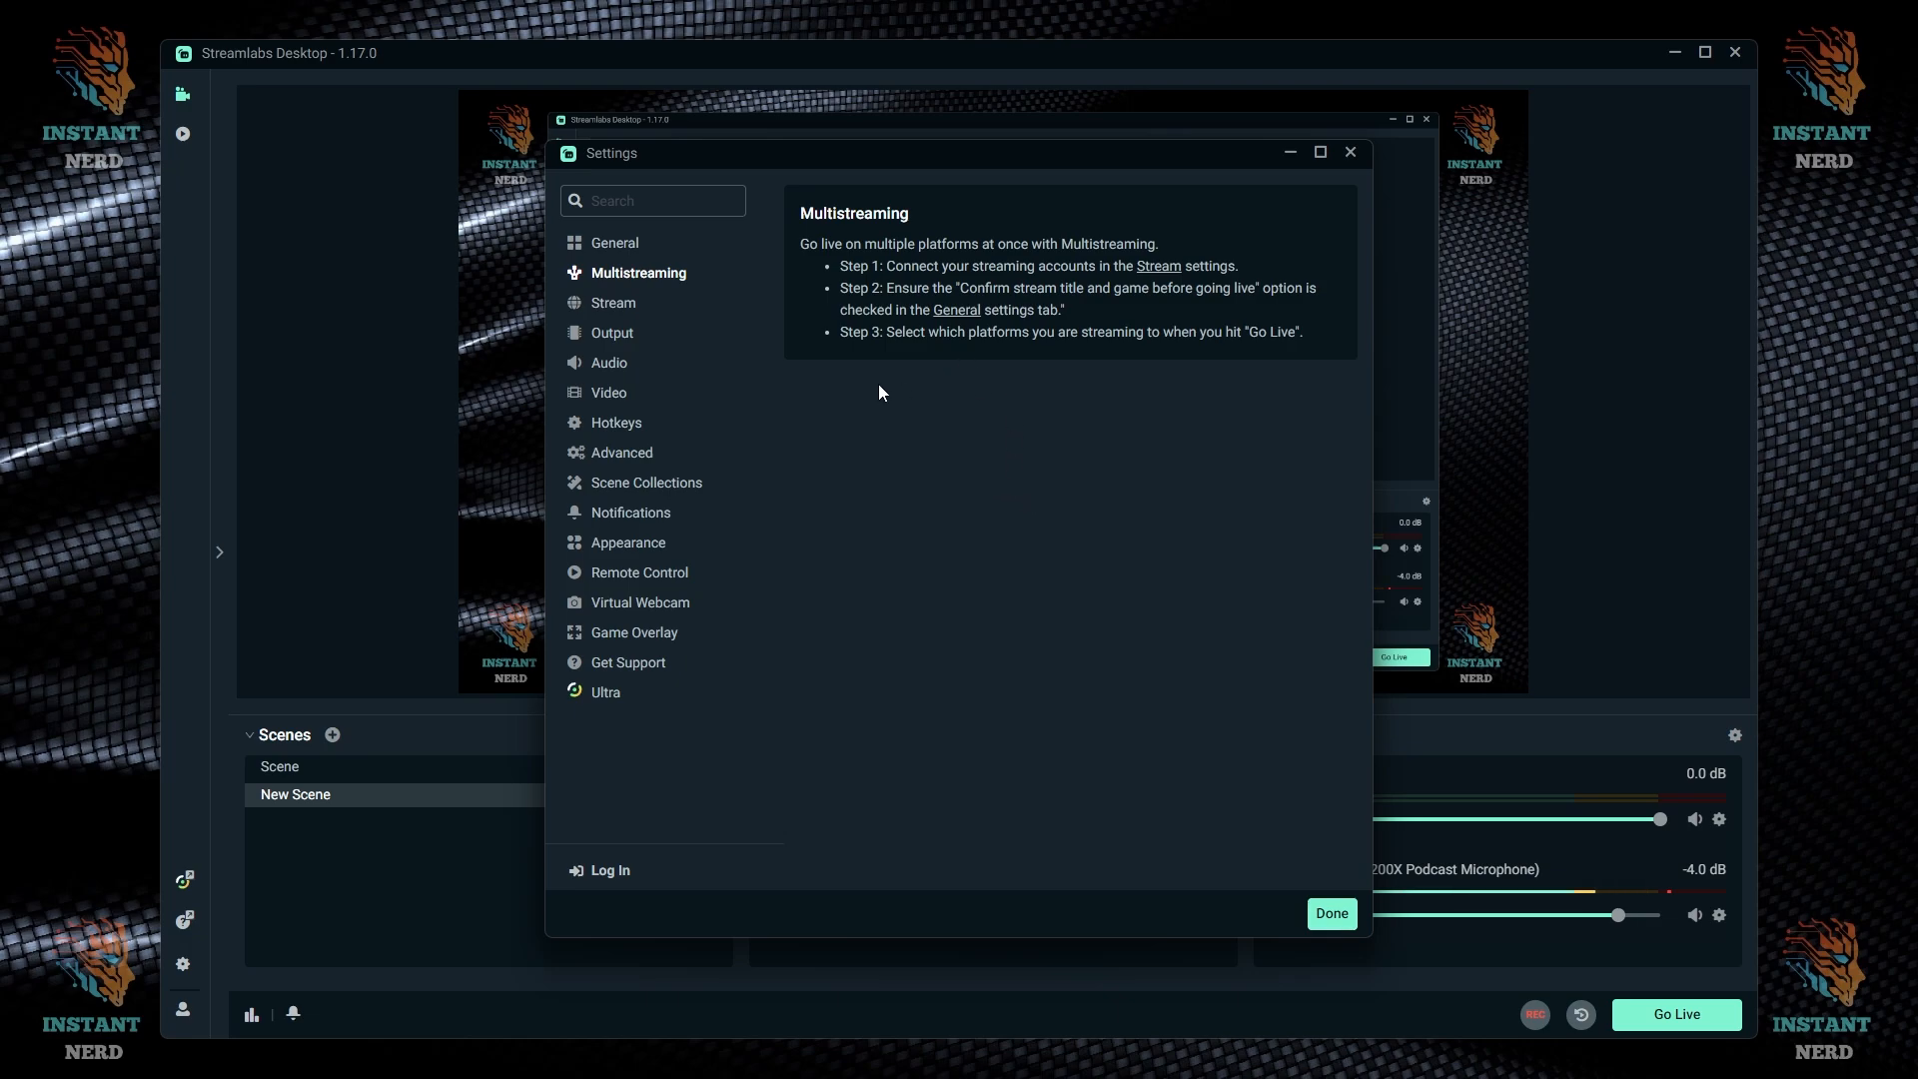
# - Review the available stream types and streaming services in the Stream settings, keeping Streaming Services as the stream type
pyautogui.click(603, 306)
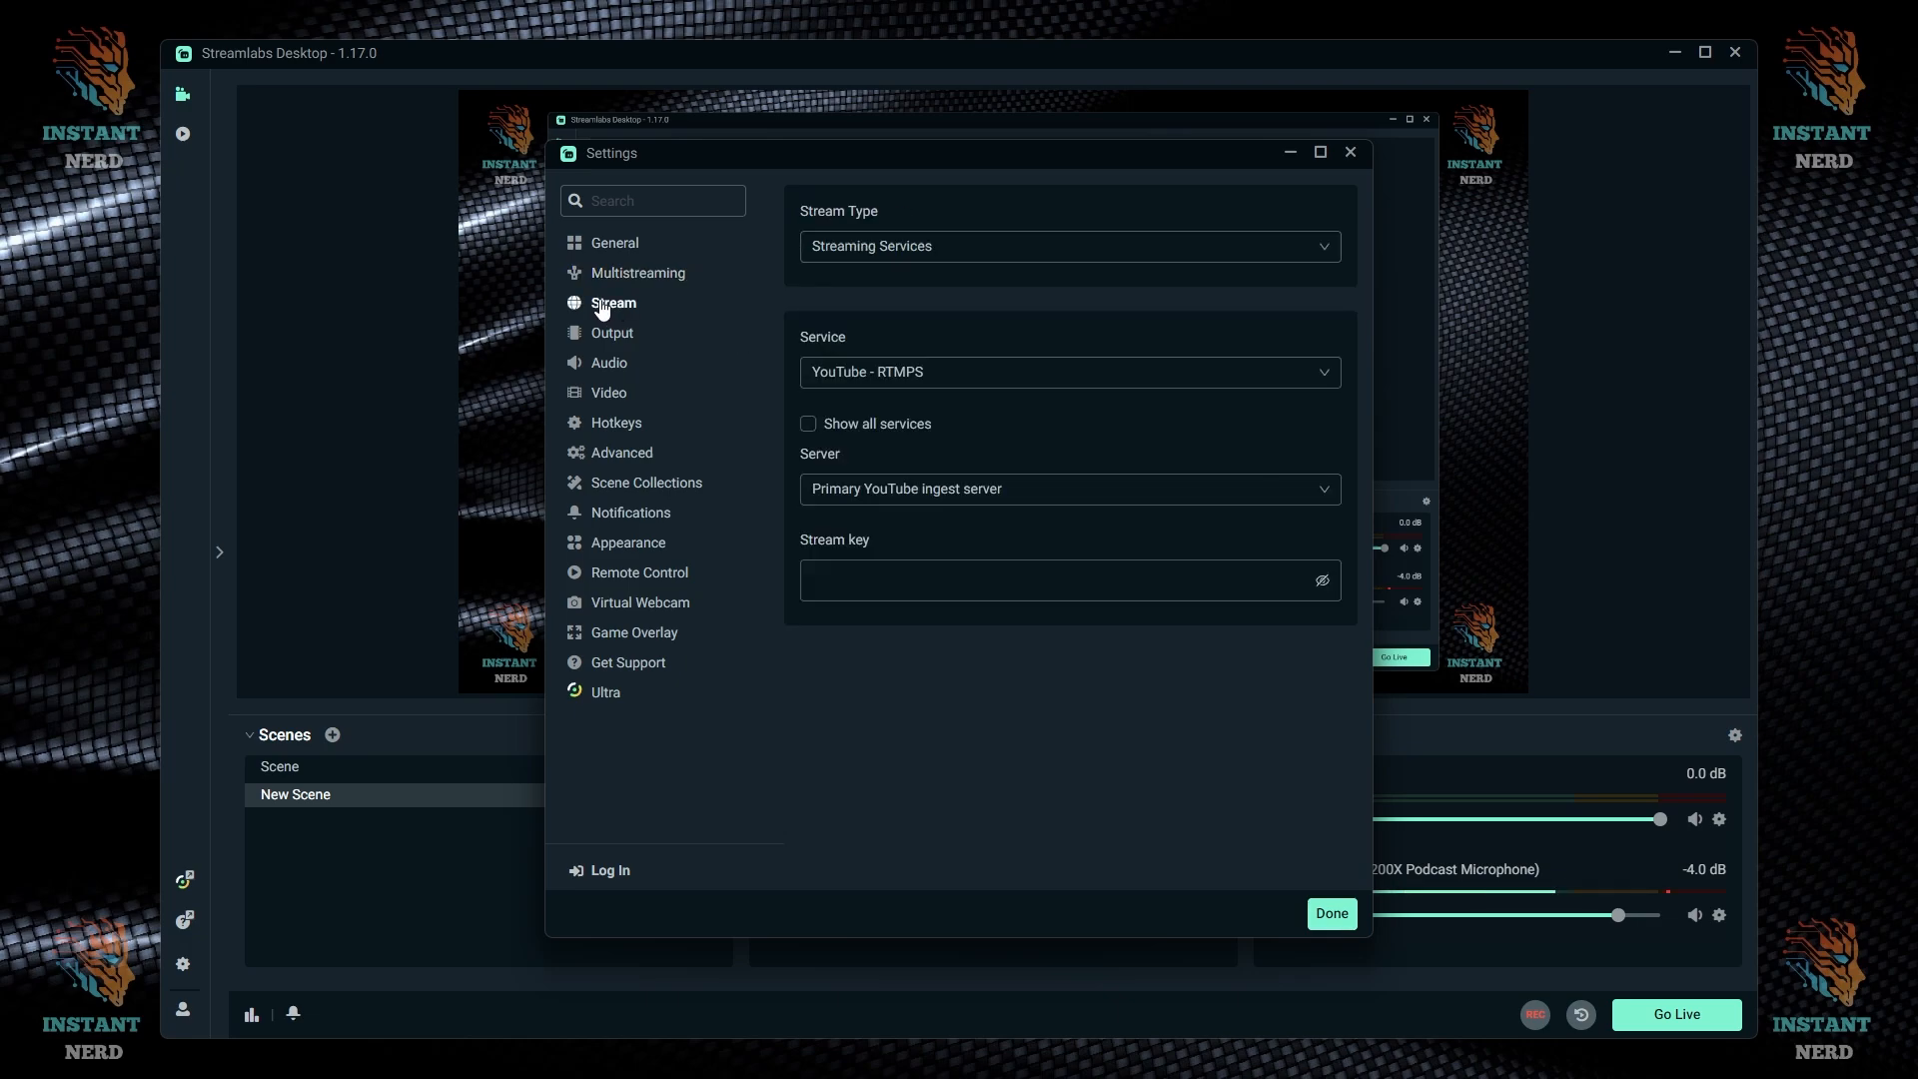
pyautogui.click(1062, 257)
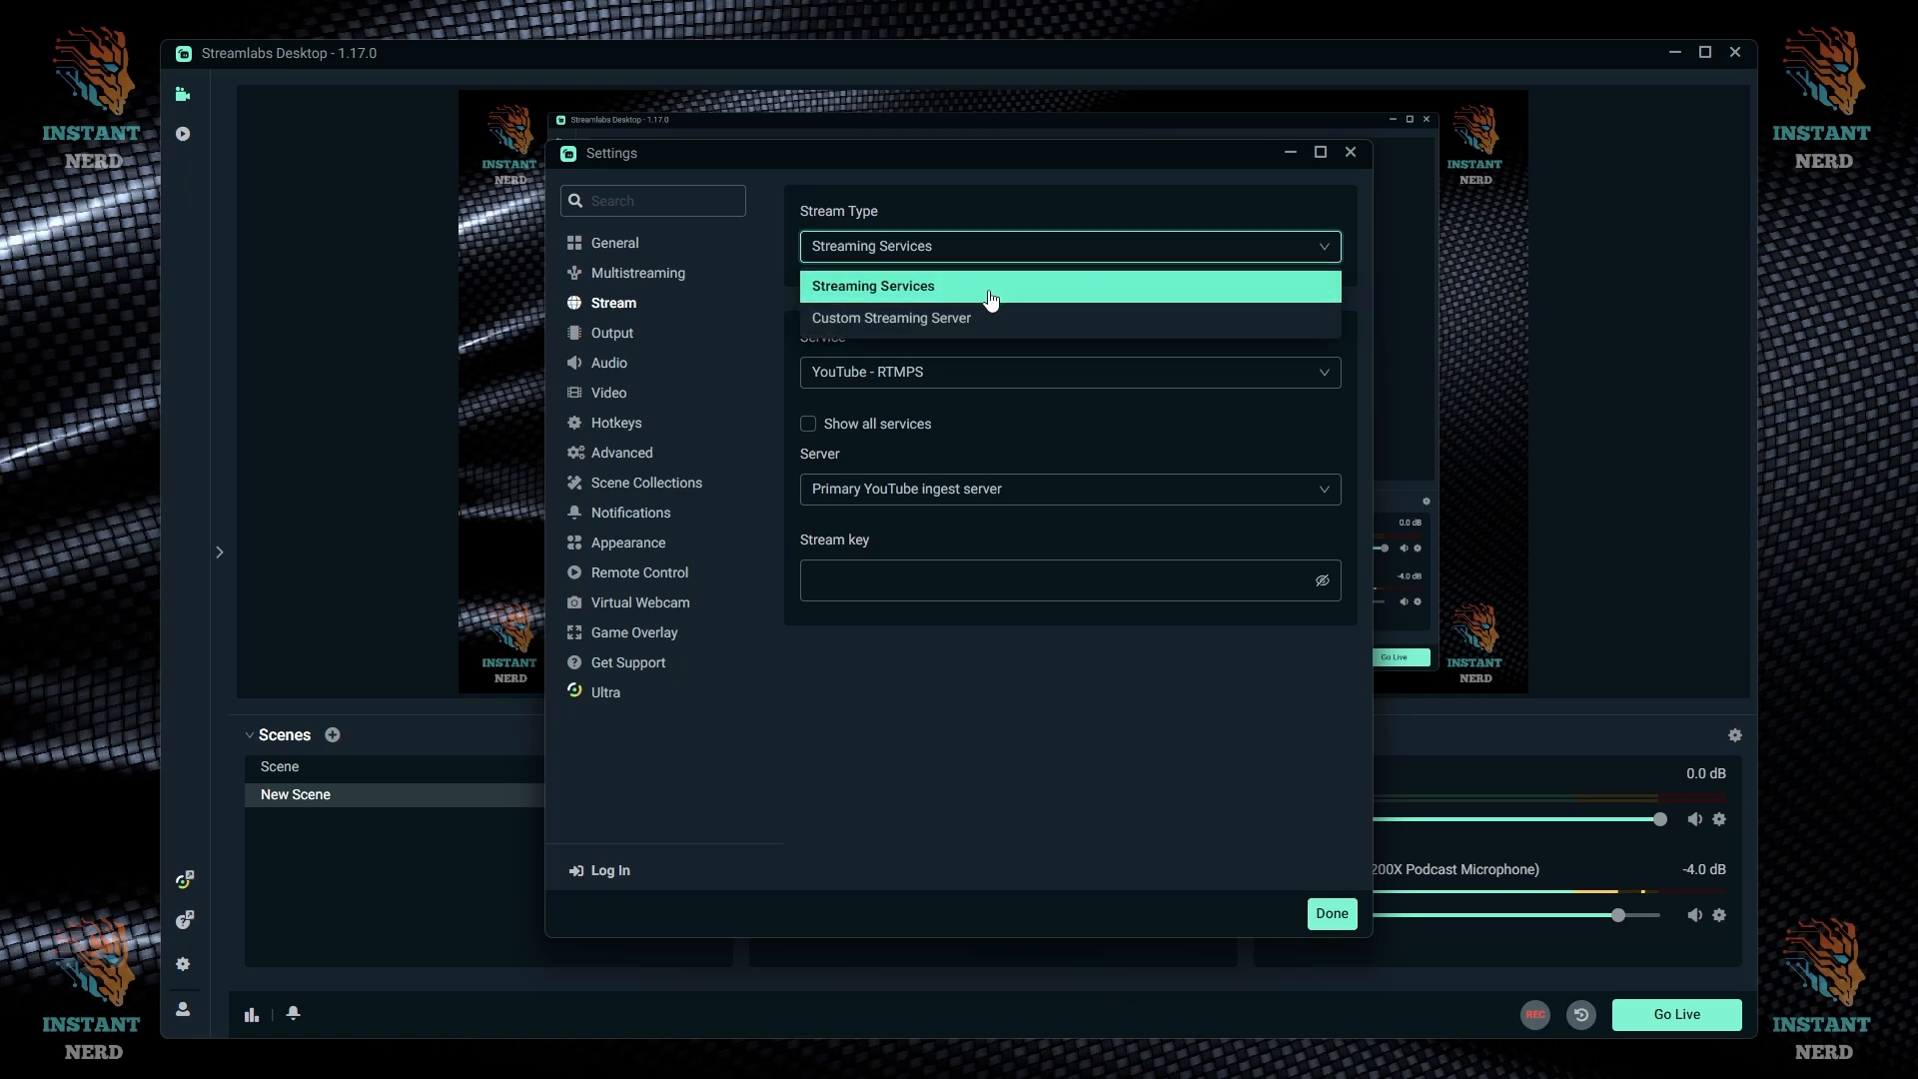
pyautogui.click(914, 288)
pyautogui.click(1109, 378)
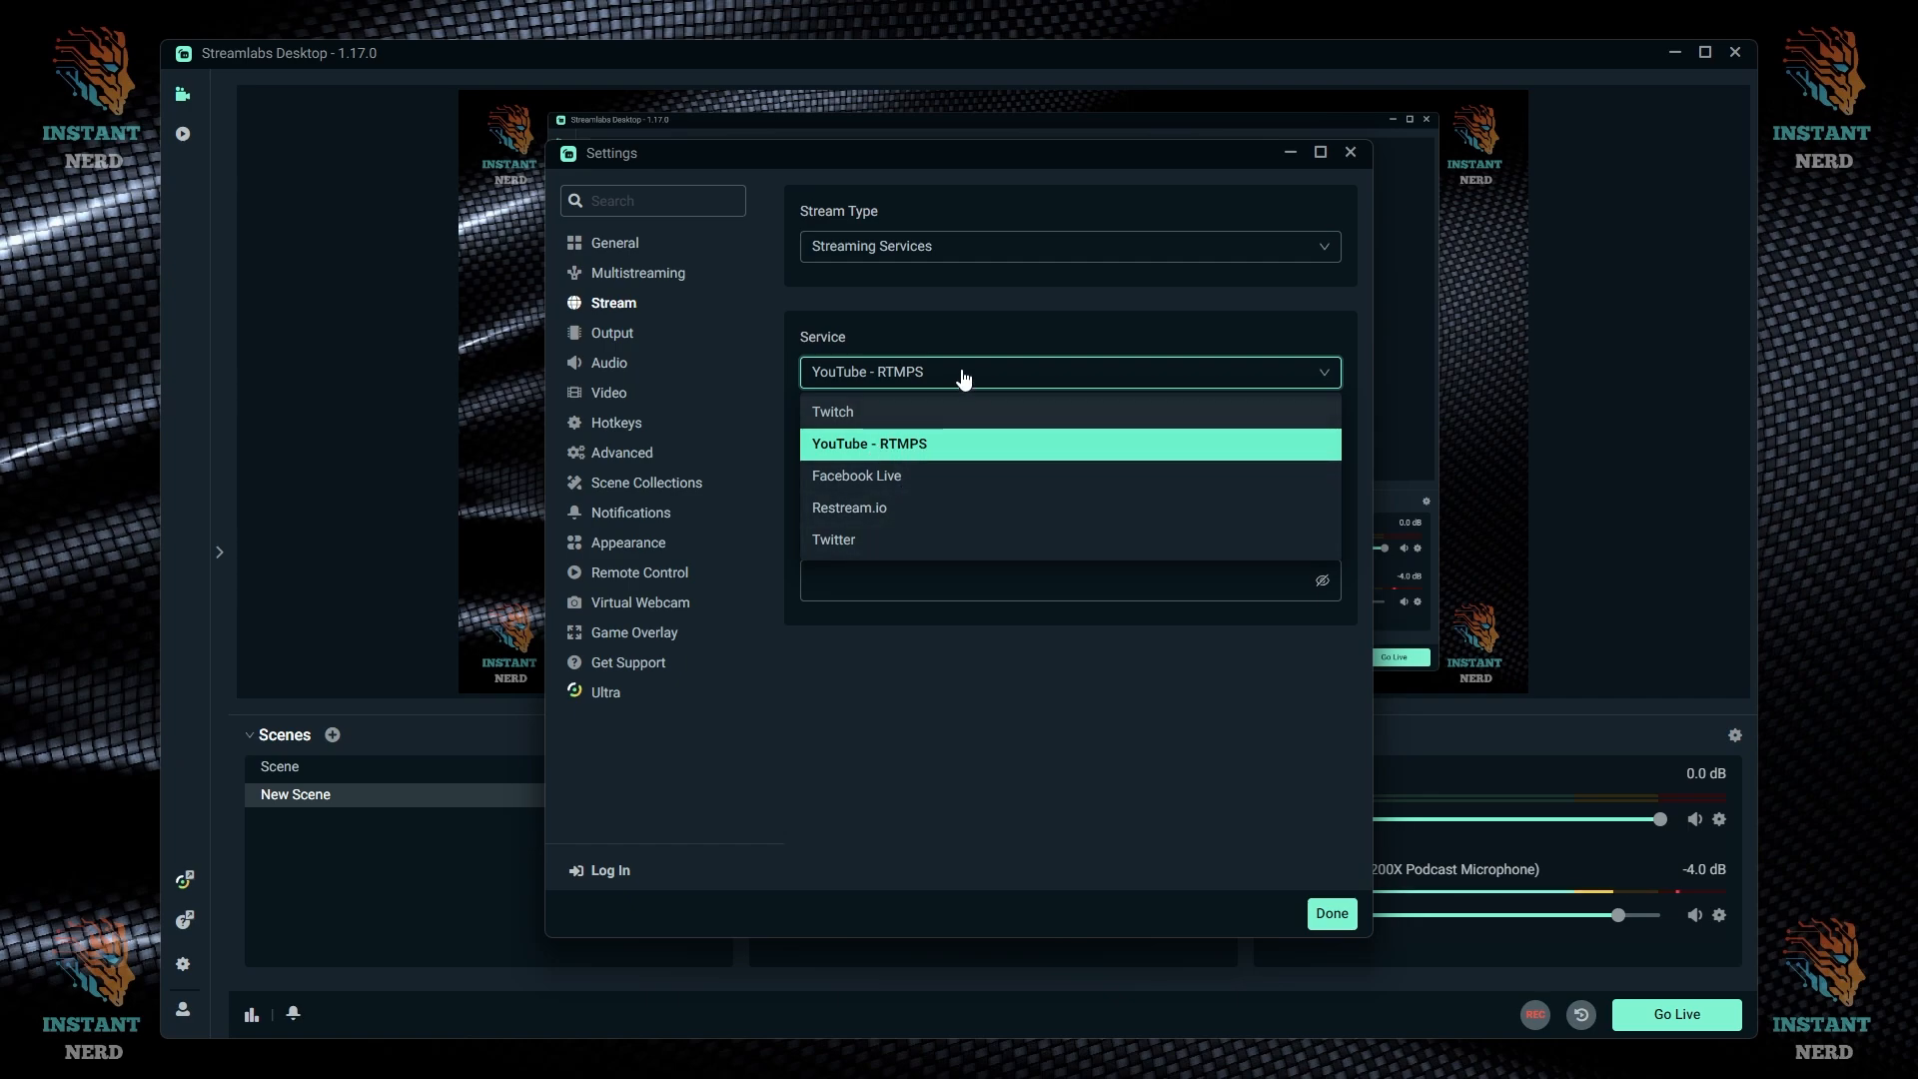
pyautogui.click(998, 378)
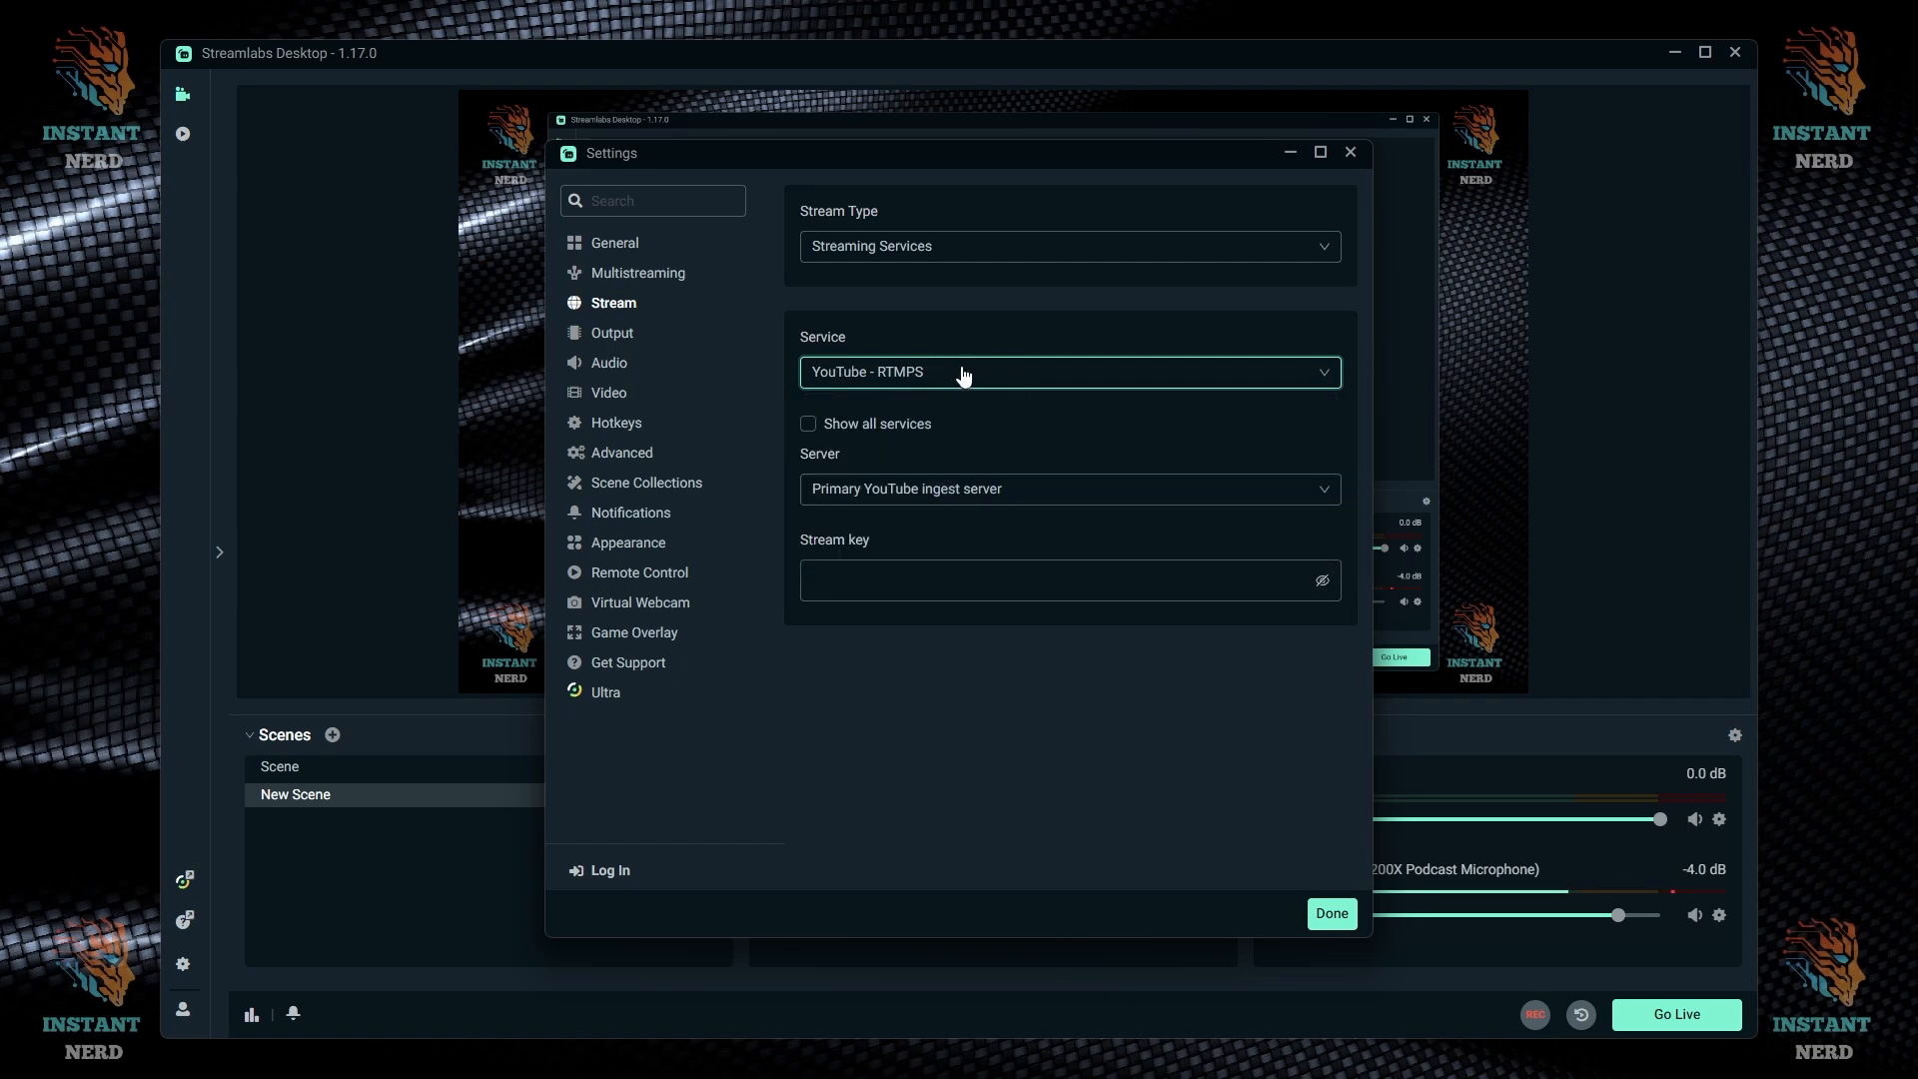
pyautogui.click(965, 375)
pyautogui.click(969, 352)
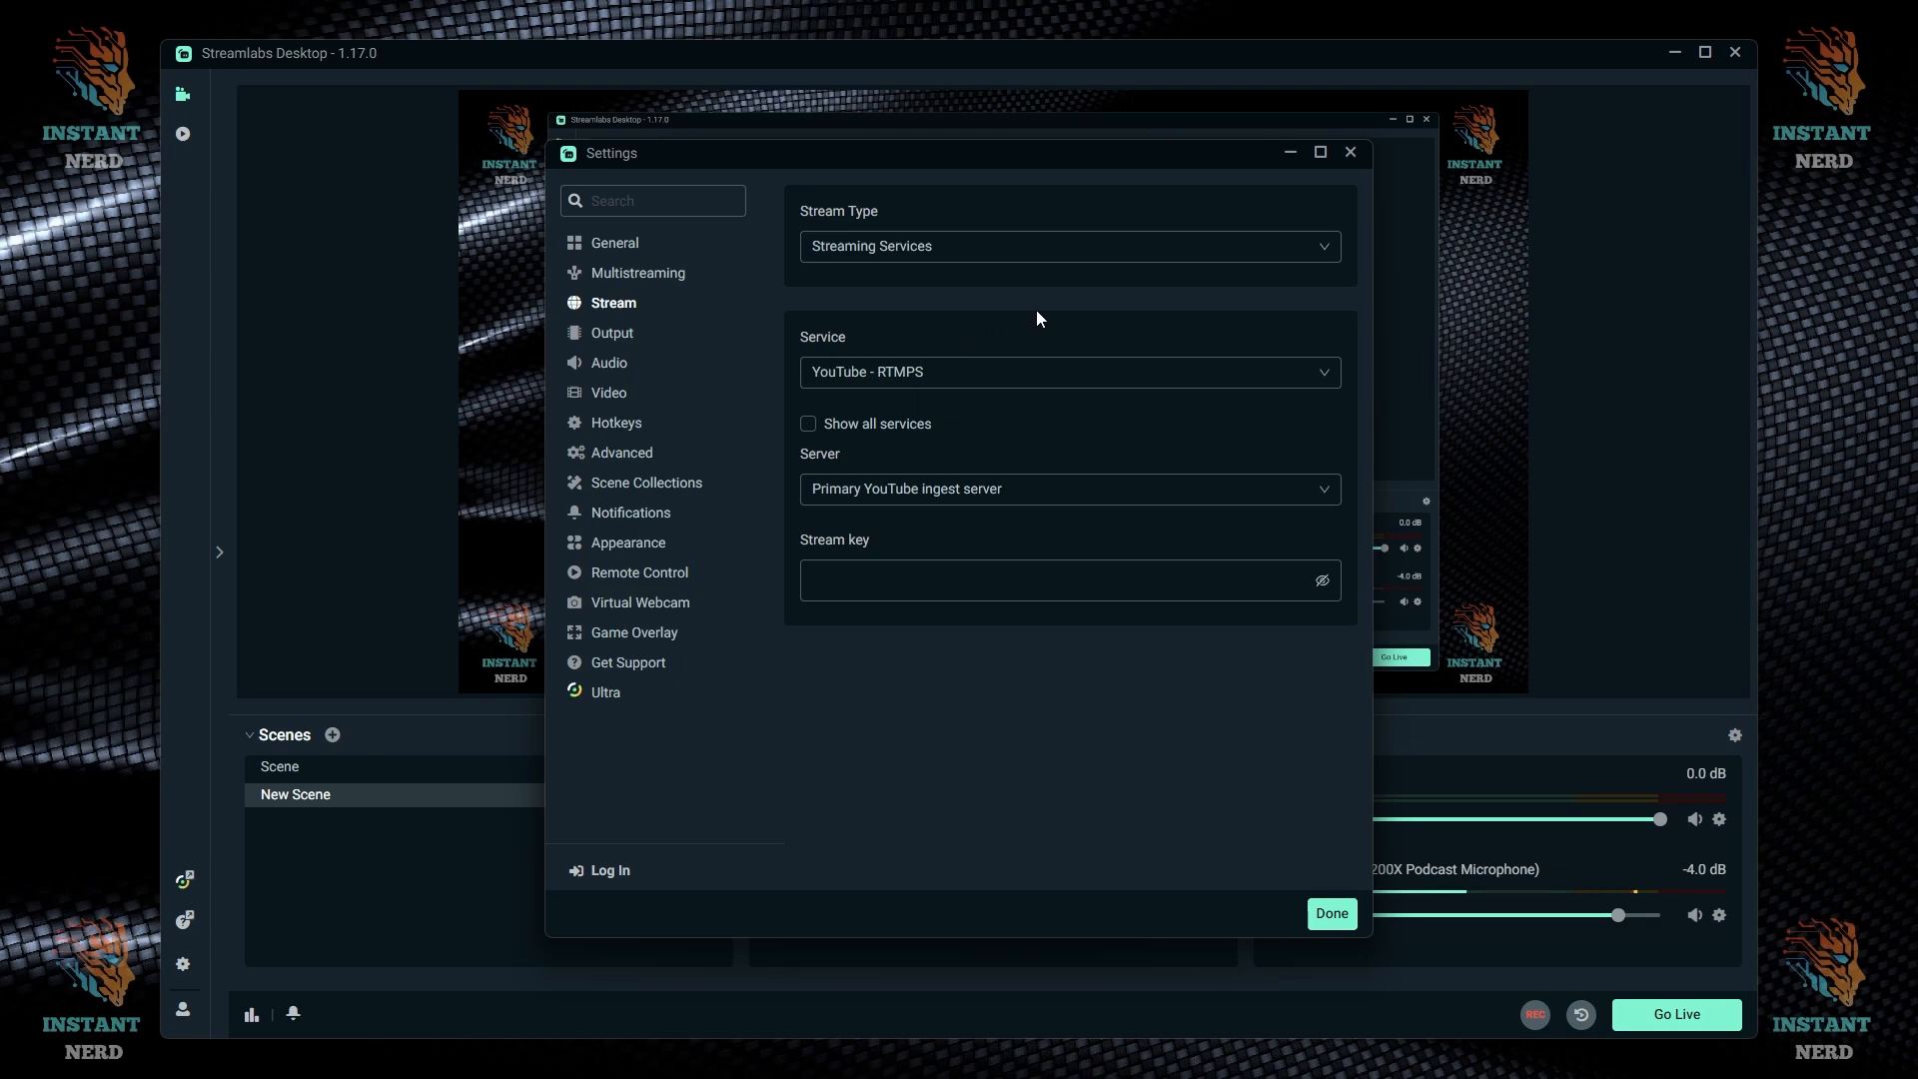
# - Try the Custom Streaming Server stream type, restore Streaming Services with YouTube - RTMPS as the service, and activate the stream key field
pyautogui.click(1204, 248)
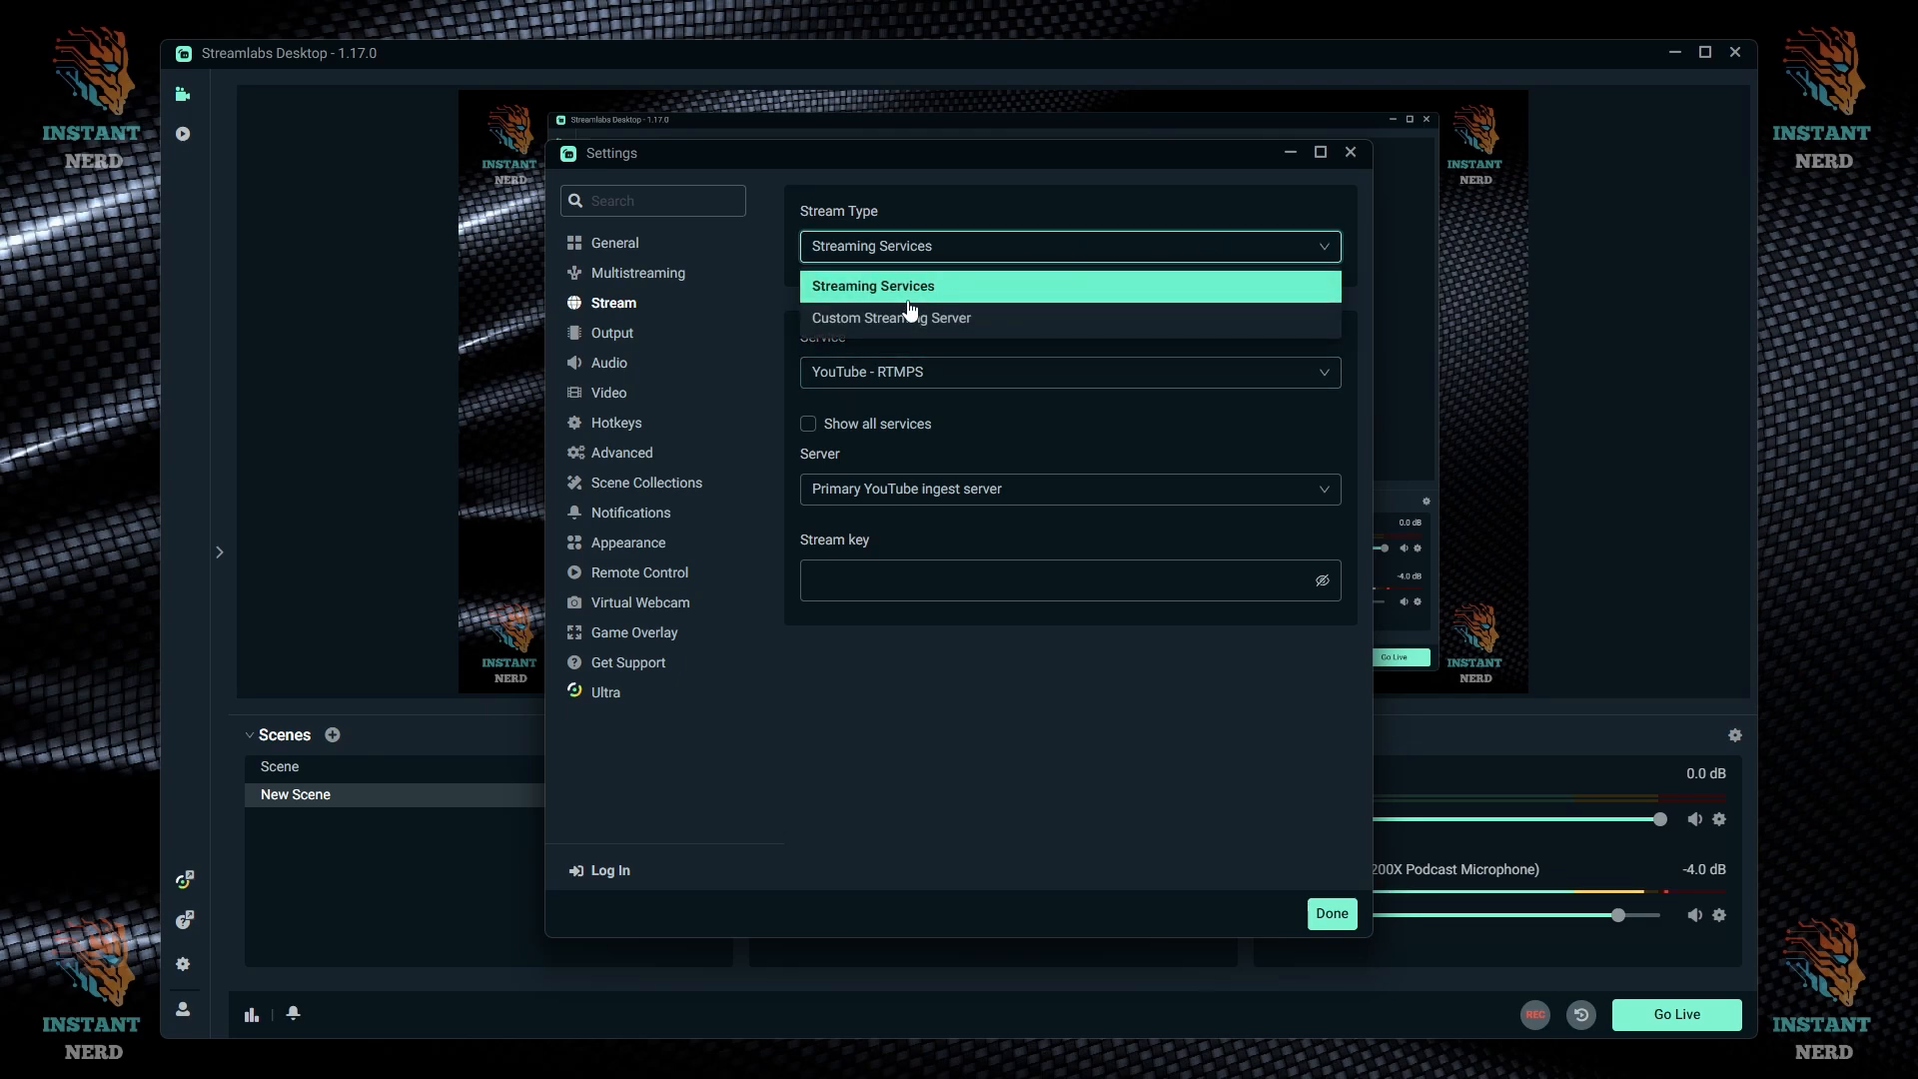
pyautogui.click(950, 330)
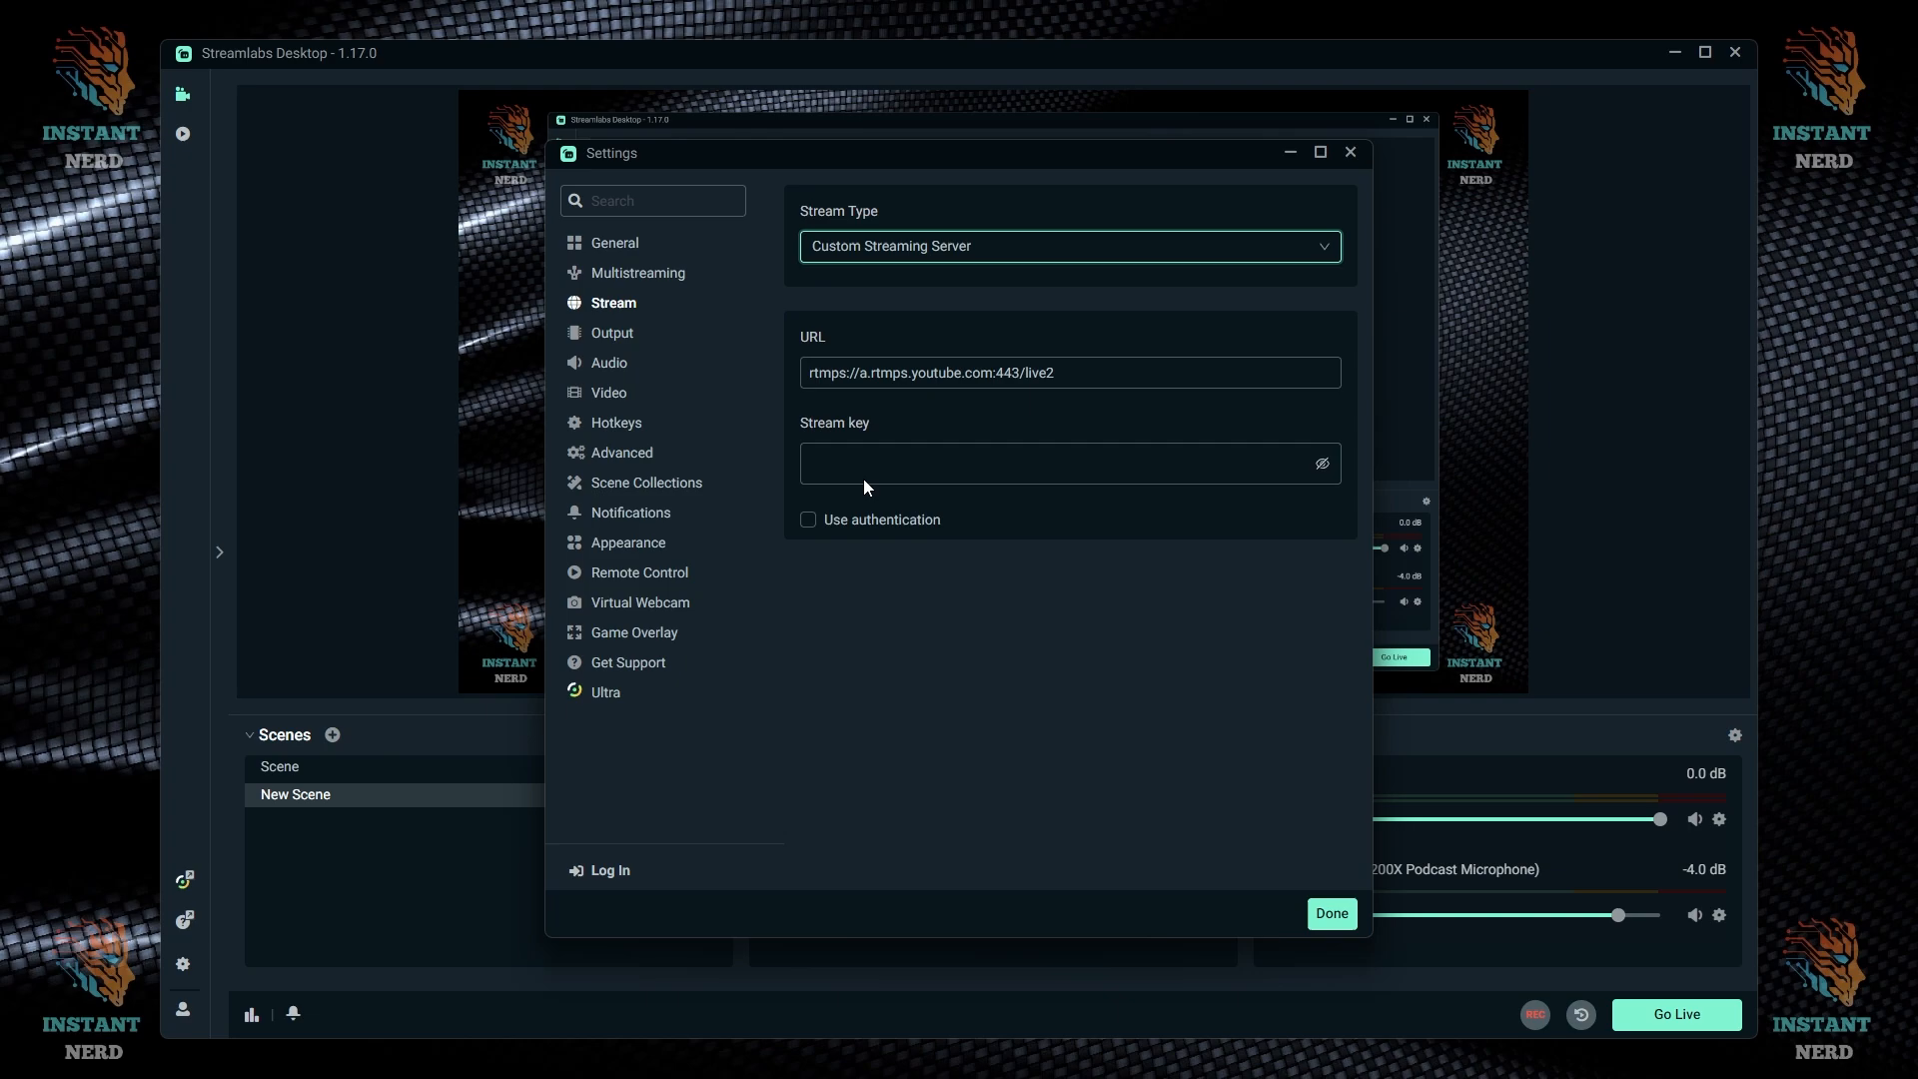
pyautogui.click(939, 240)
pyautogui.click(924, 289)
pyautogui.click(919, 374)
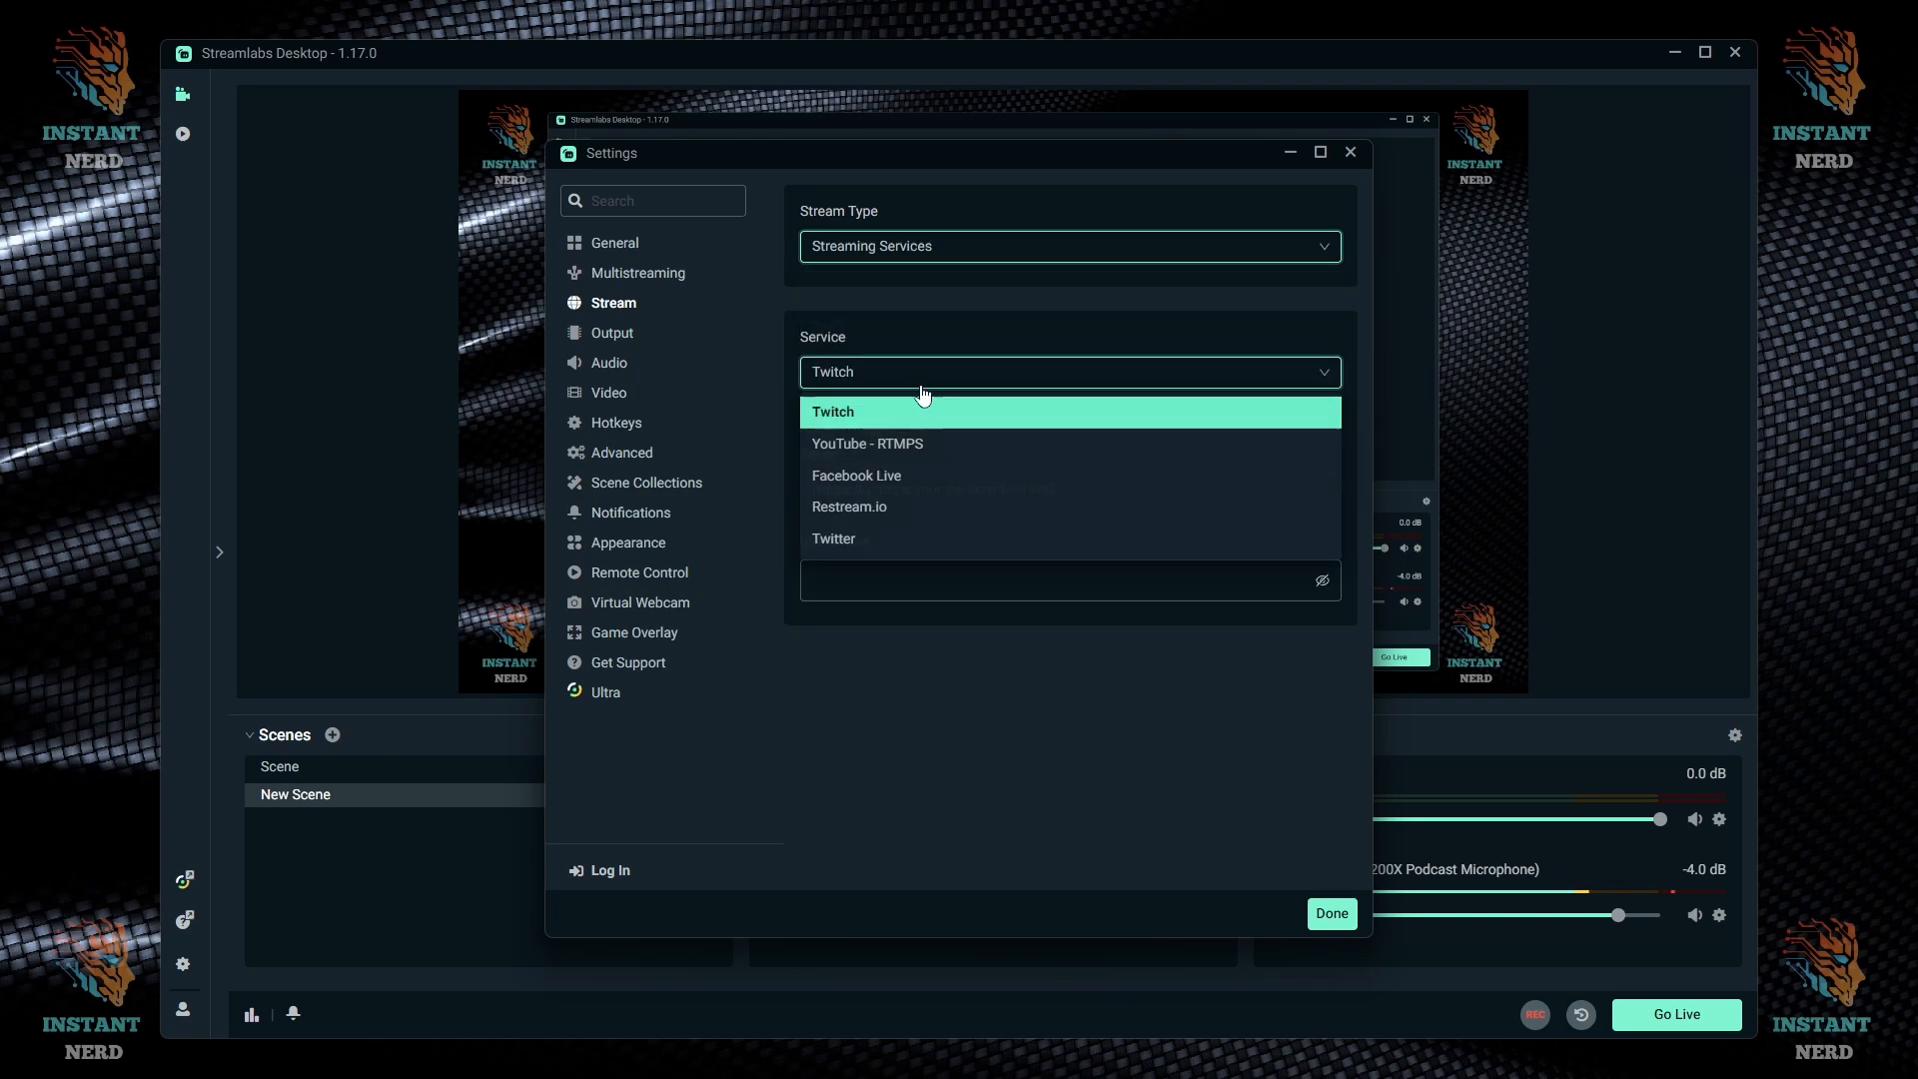
pyautogui.click(914, 440)
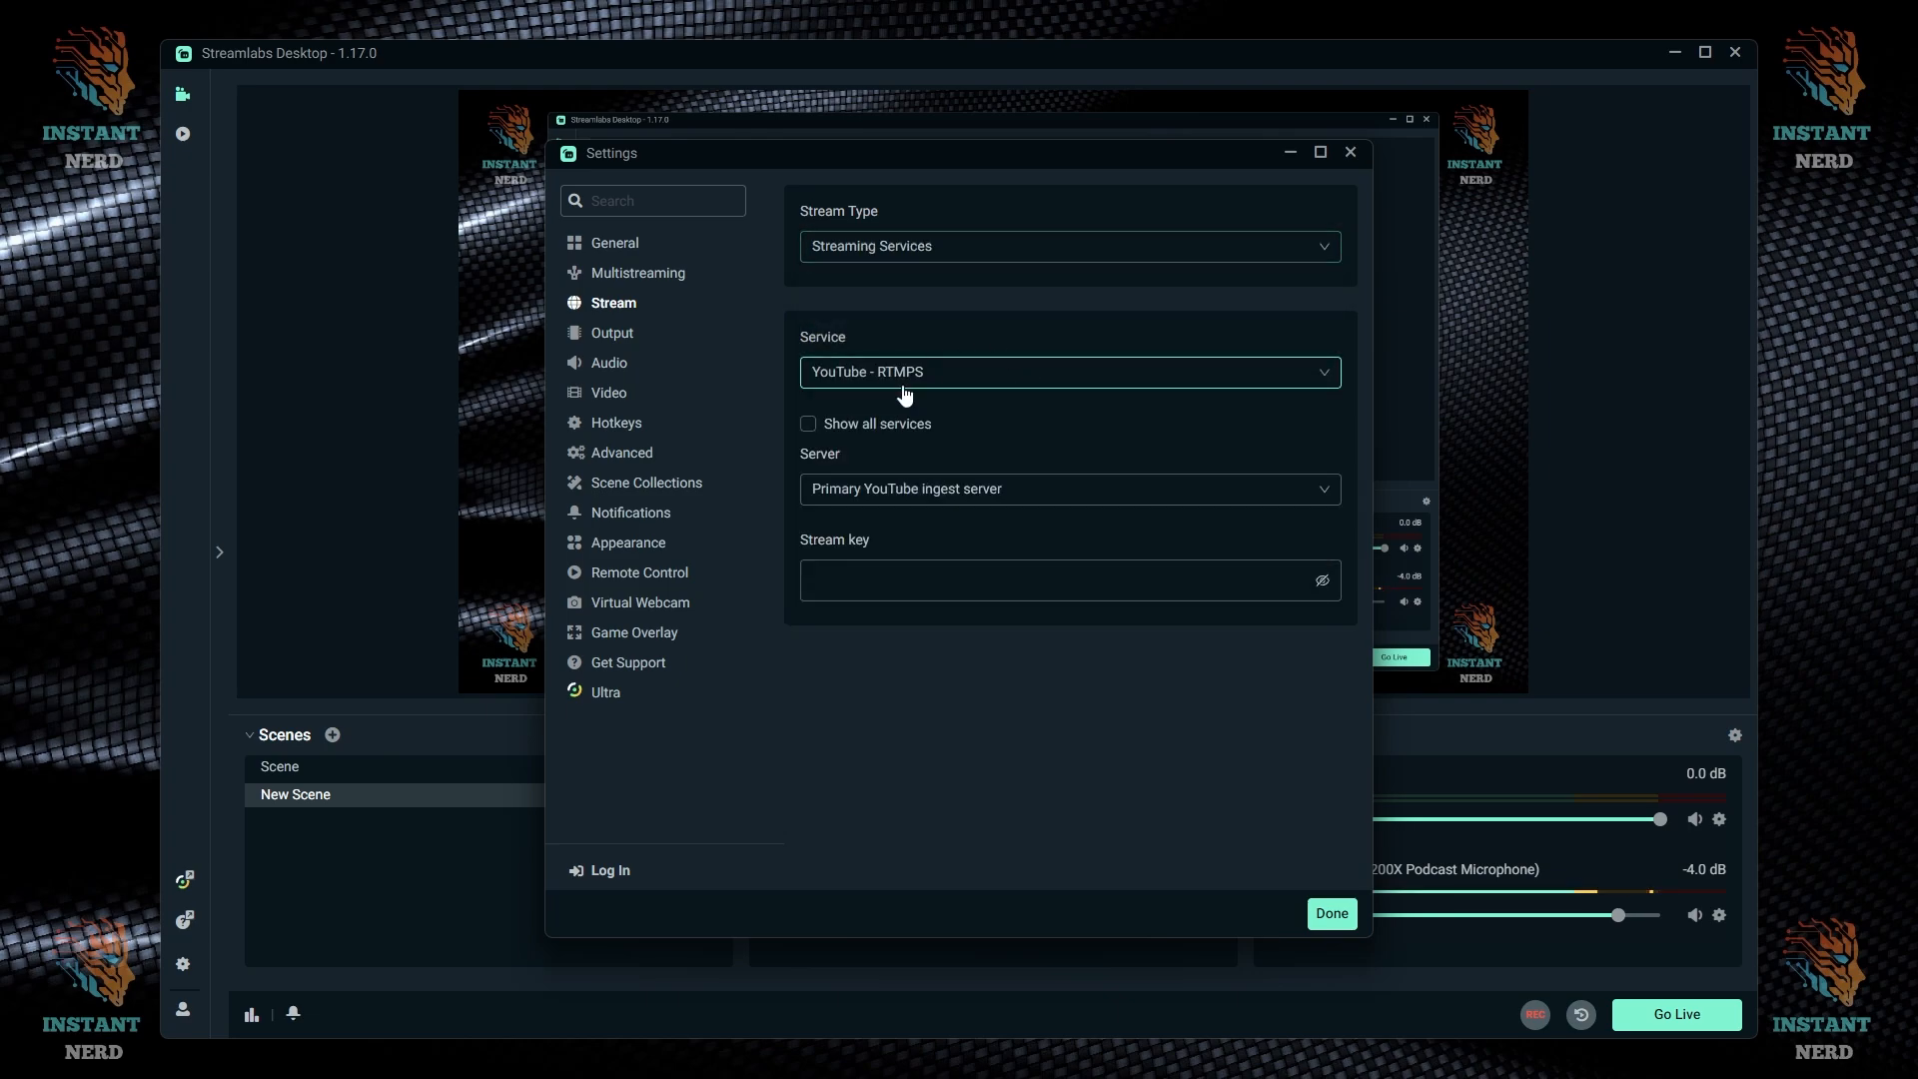
pyautogui.click(926, 591)
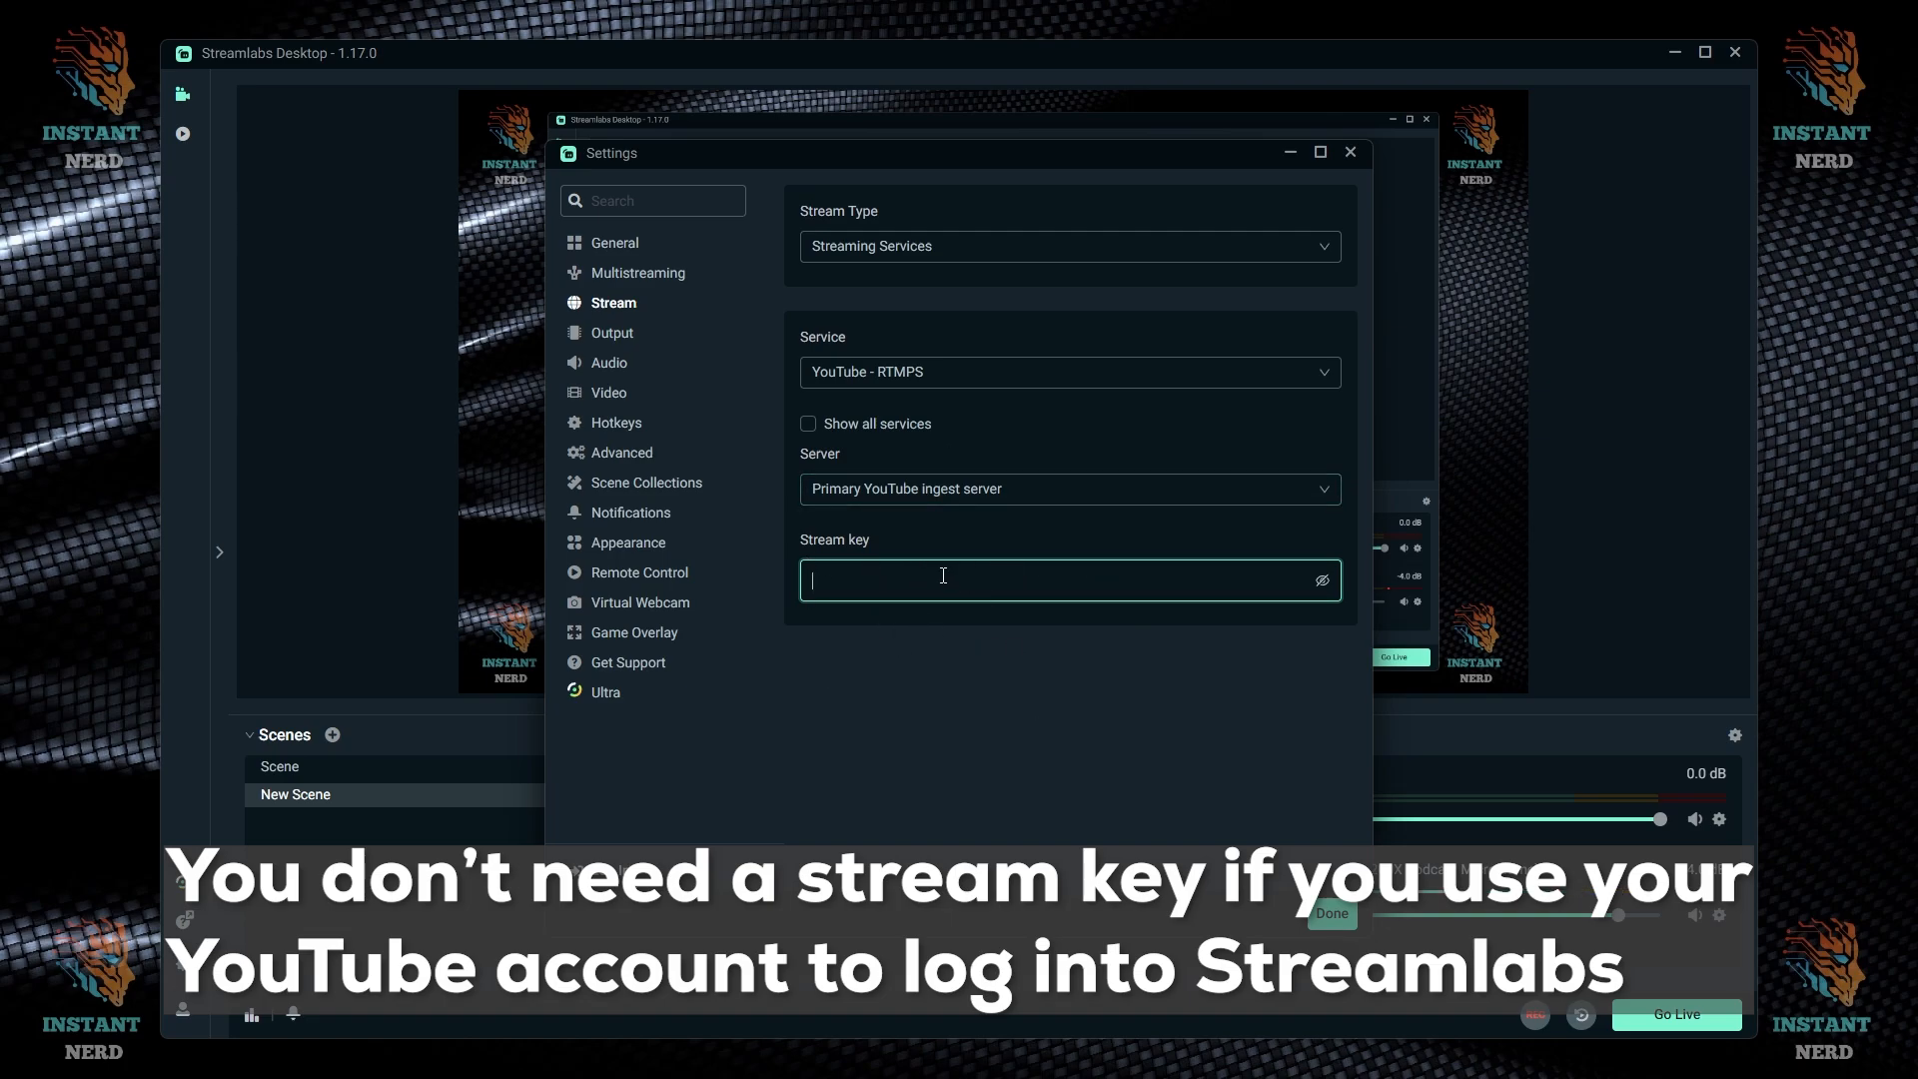
# - In the Output settings, set the streaming video bitrate to 4000 and the encoder to NVIDIA NVENC H.264 (new)
pyautogui.click(624, 335)
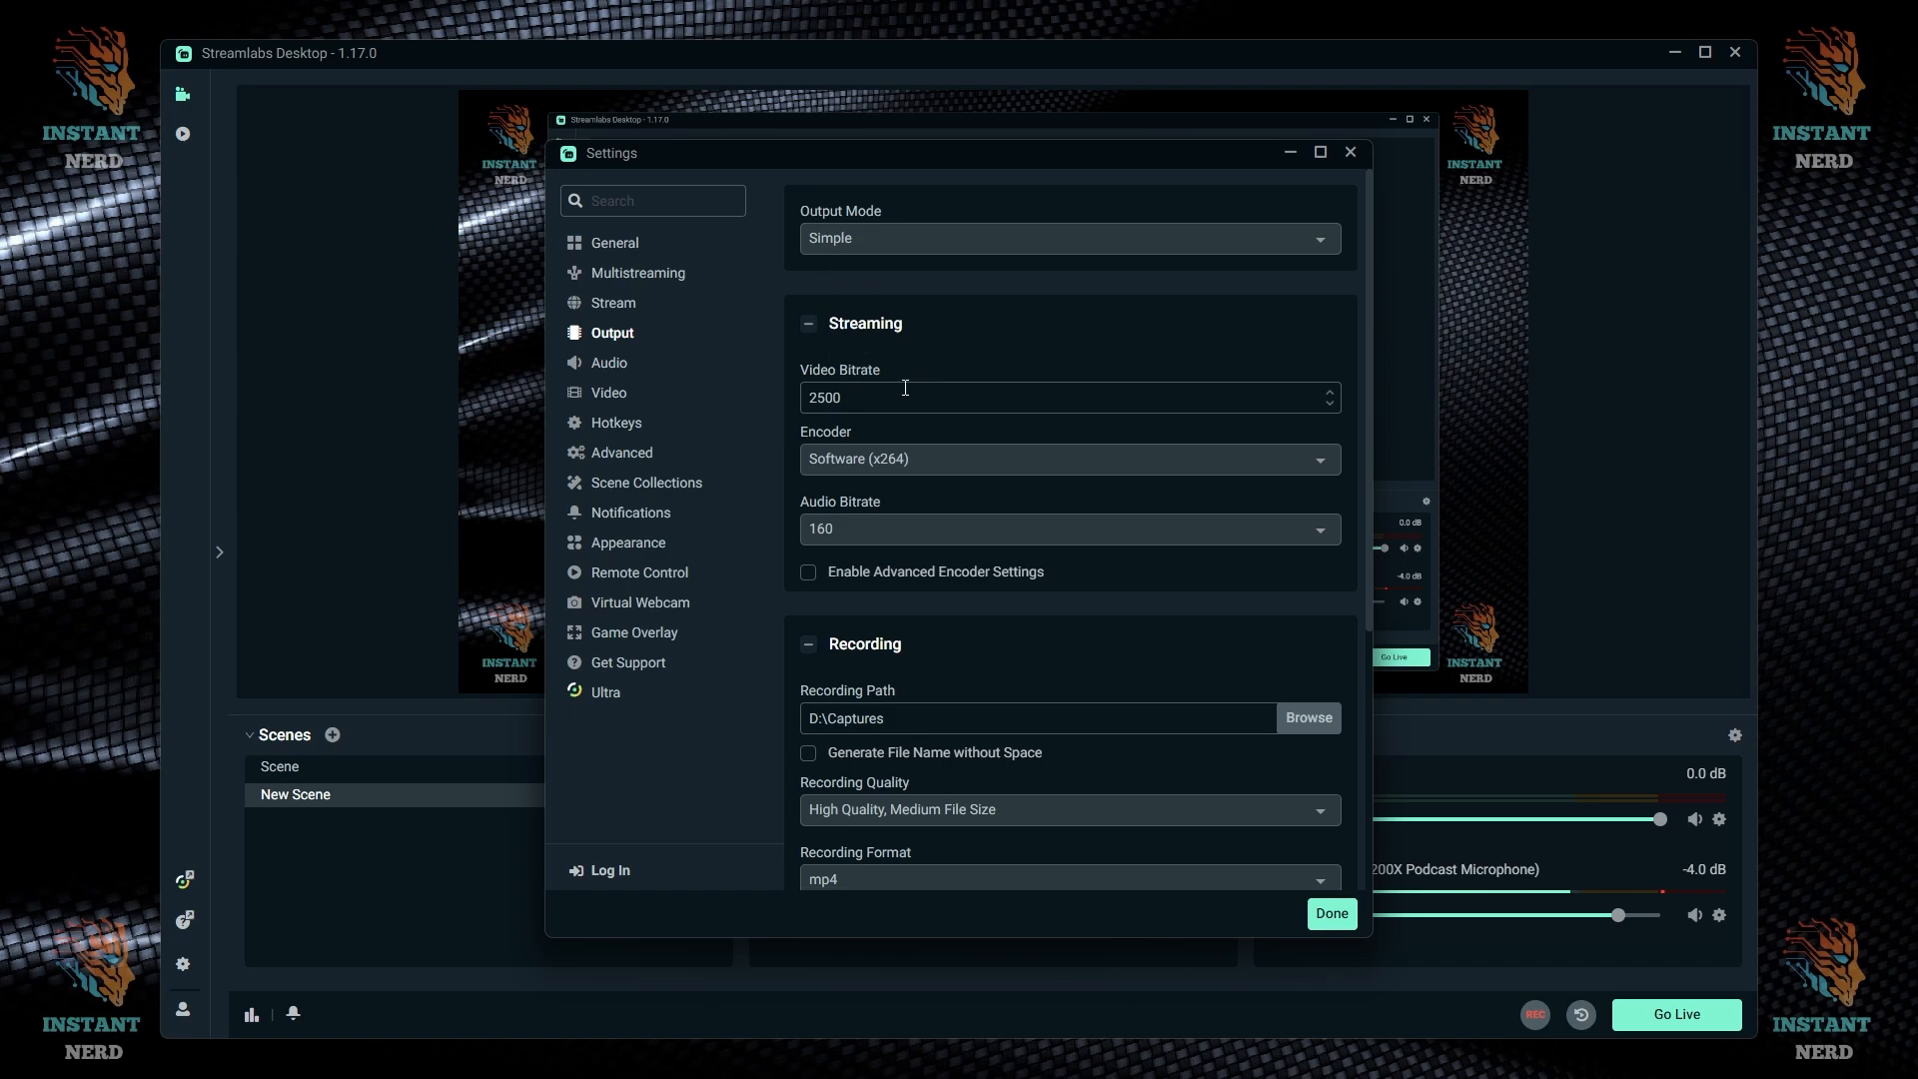
pyautogui.moveTo(882, 399); pyautogui.dragTo(820, 391)
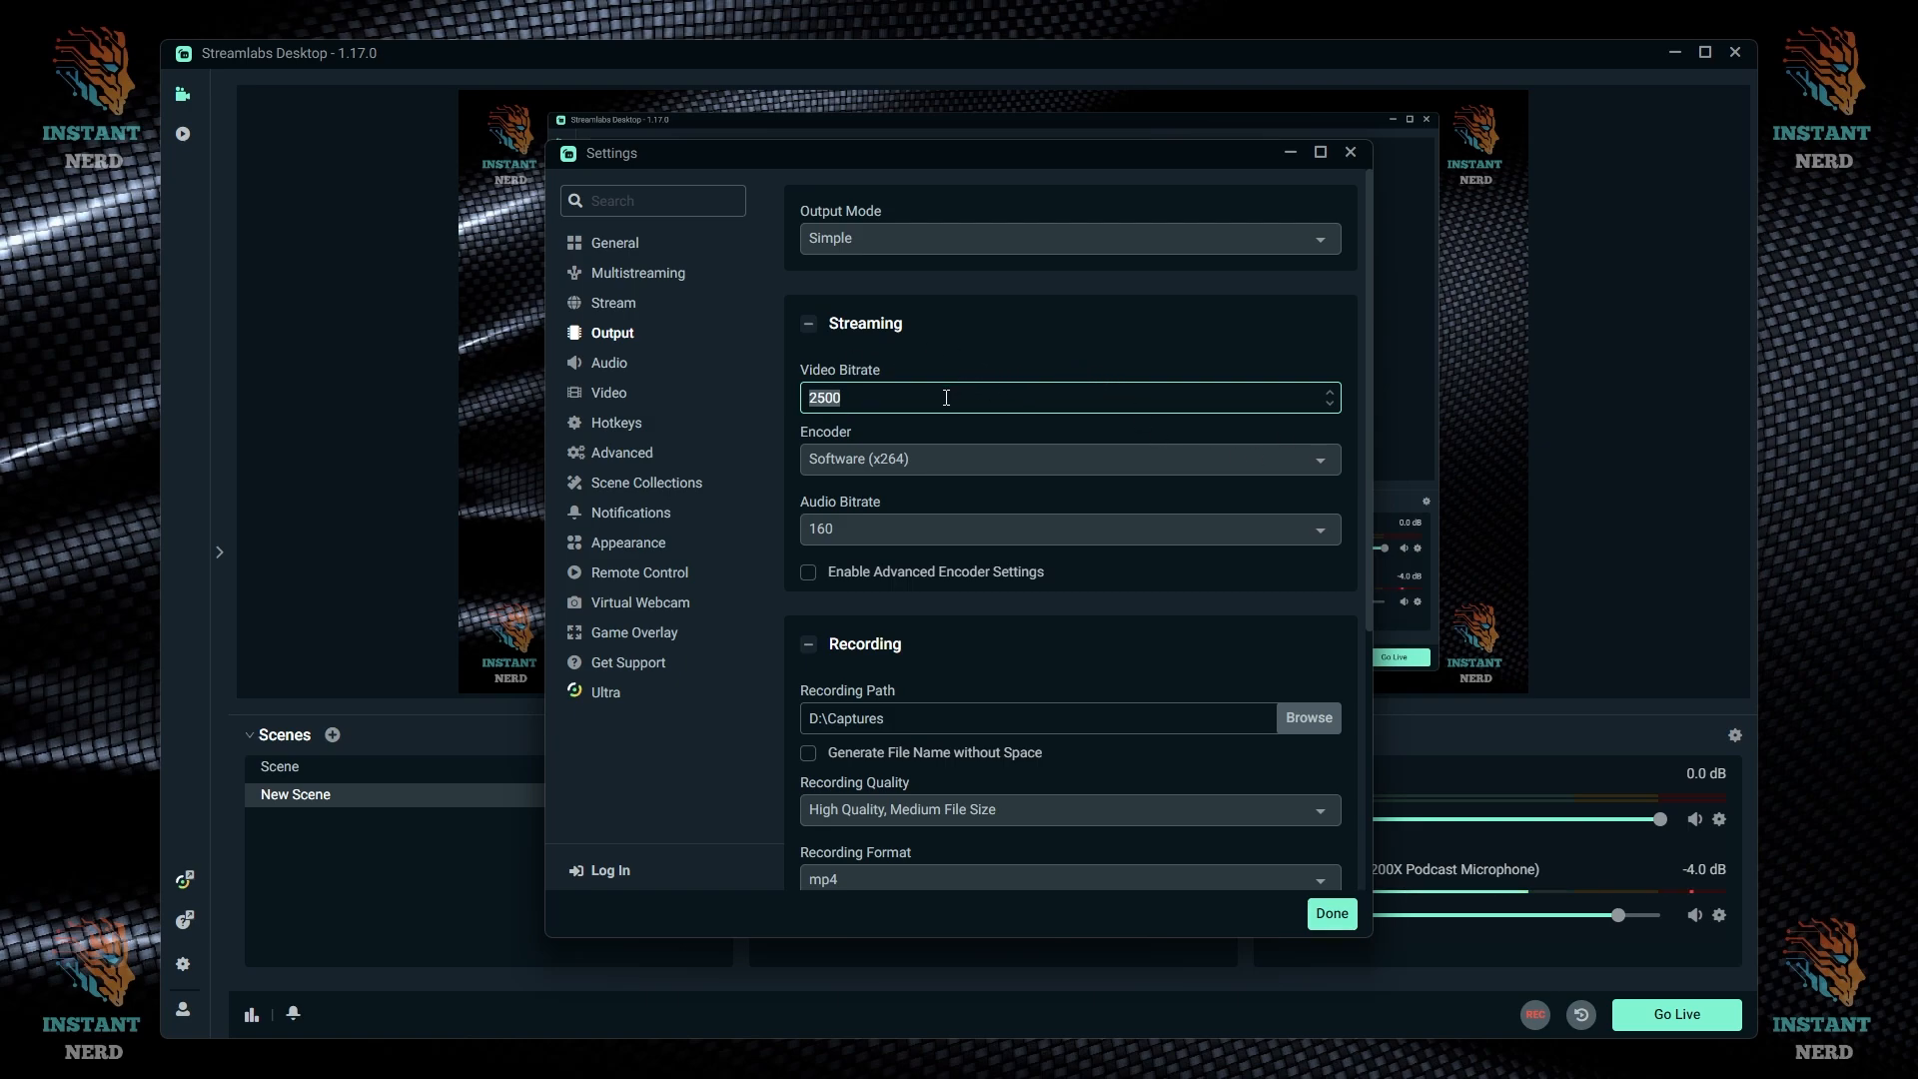
pyautogui.press('BackSpace')
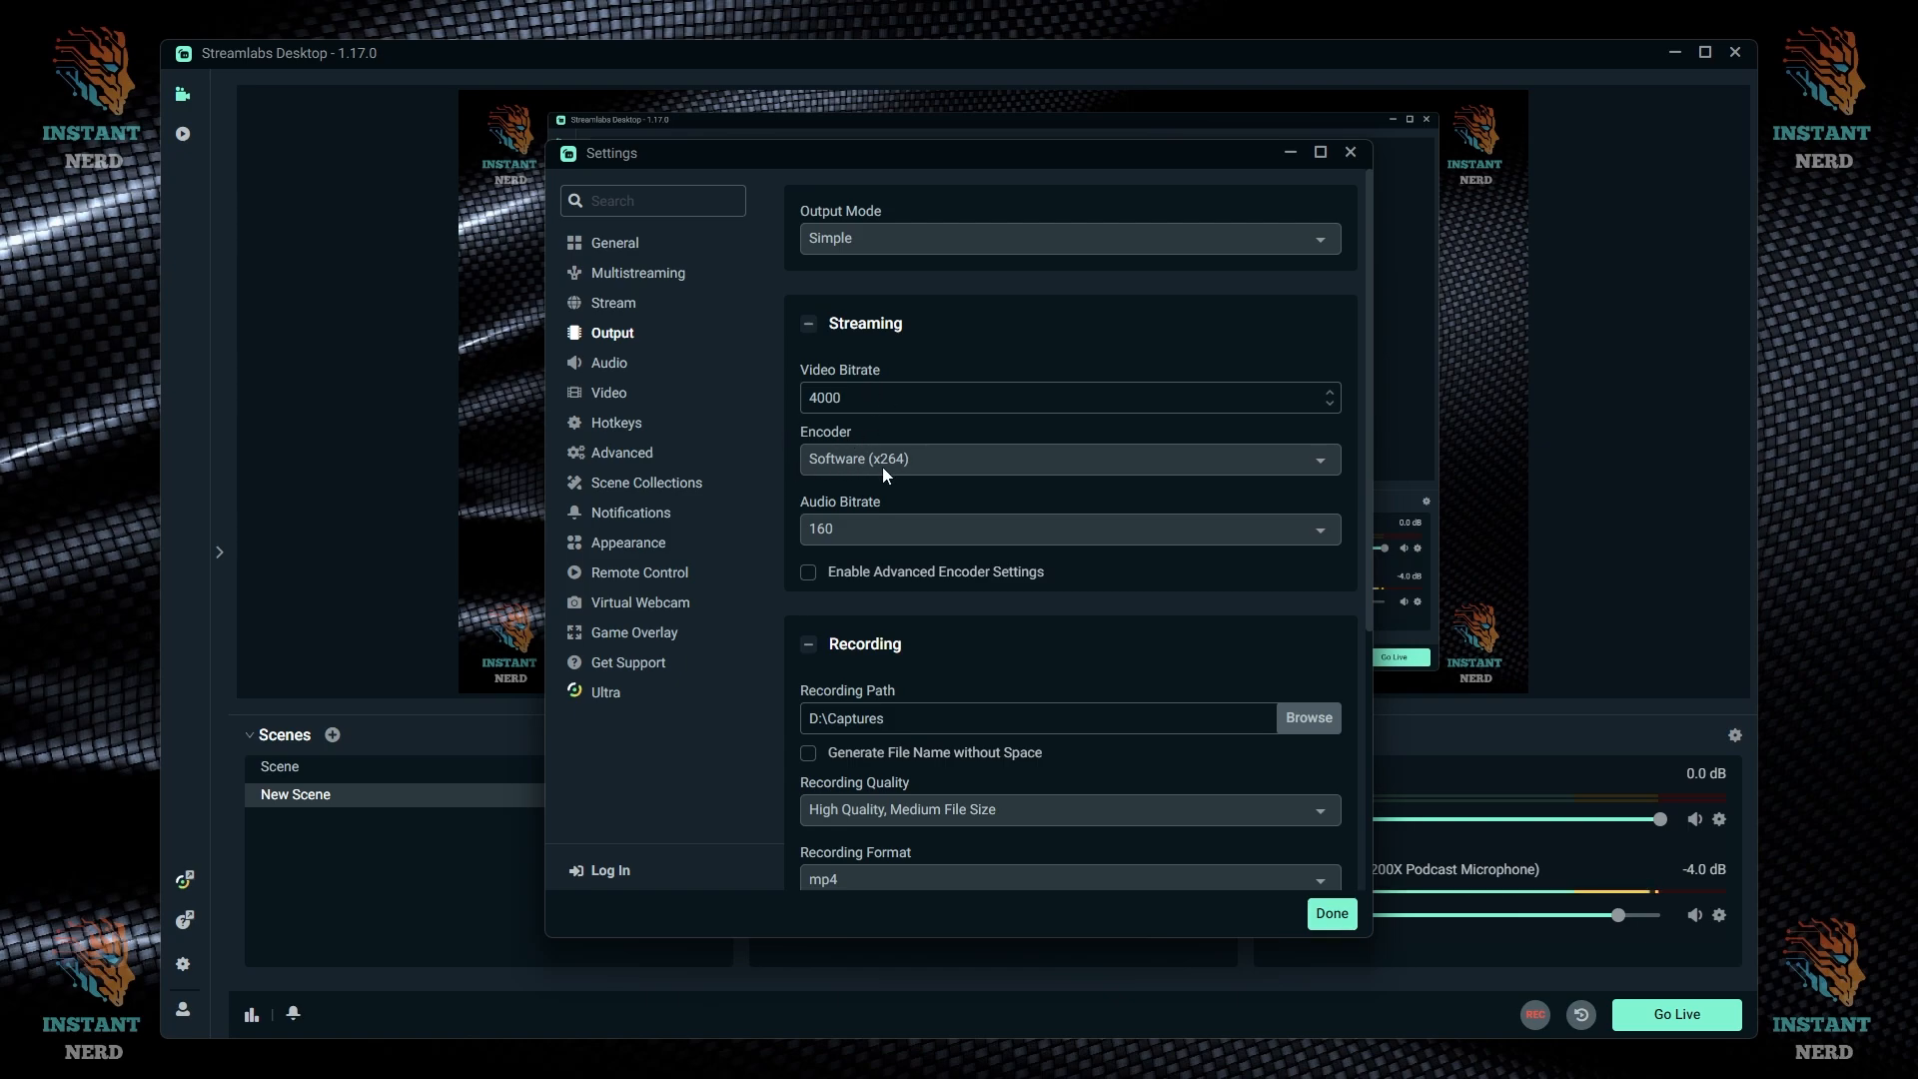
pyautogui.click(1017, 472)
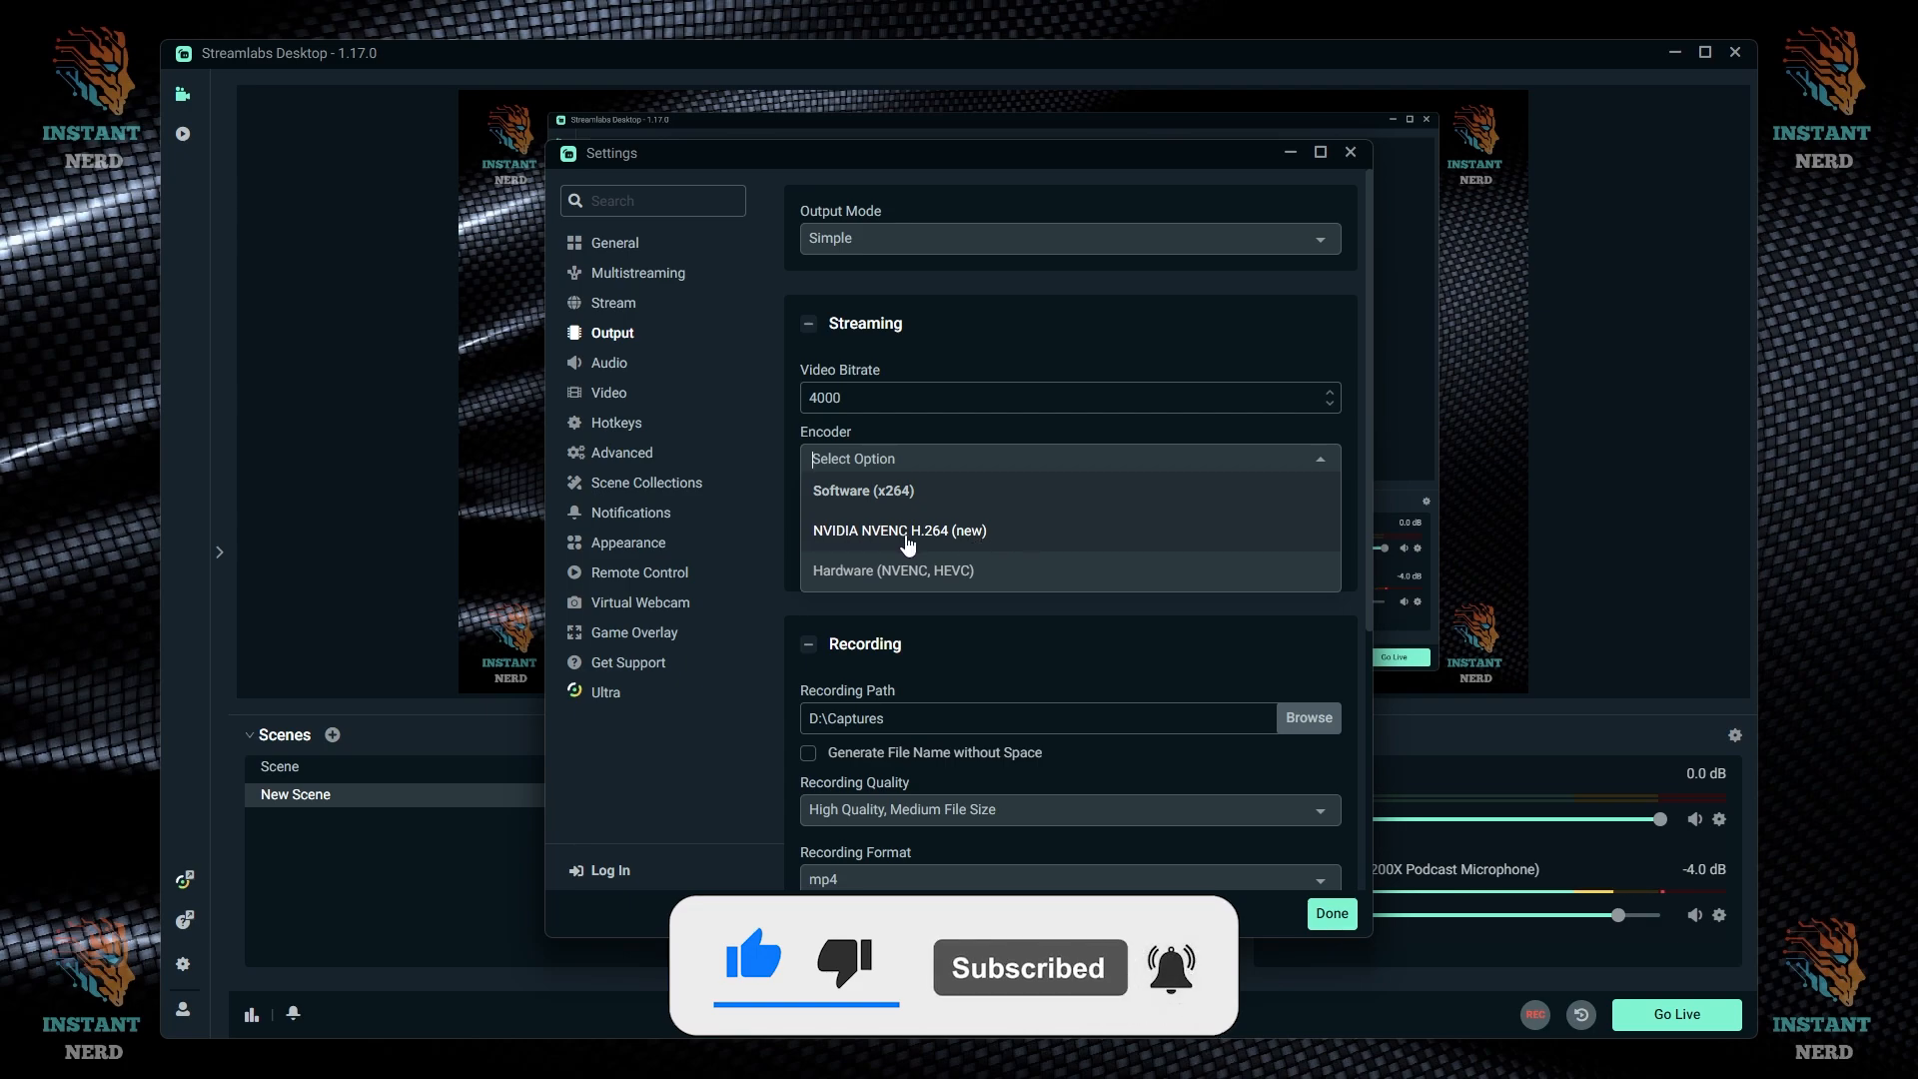
pyautogui.click(1008, 539)
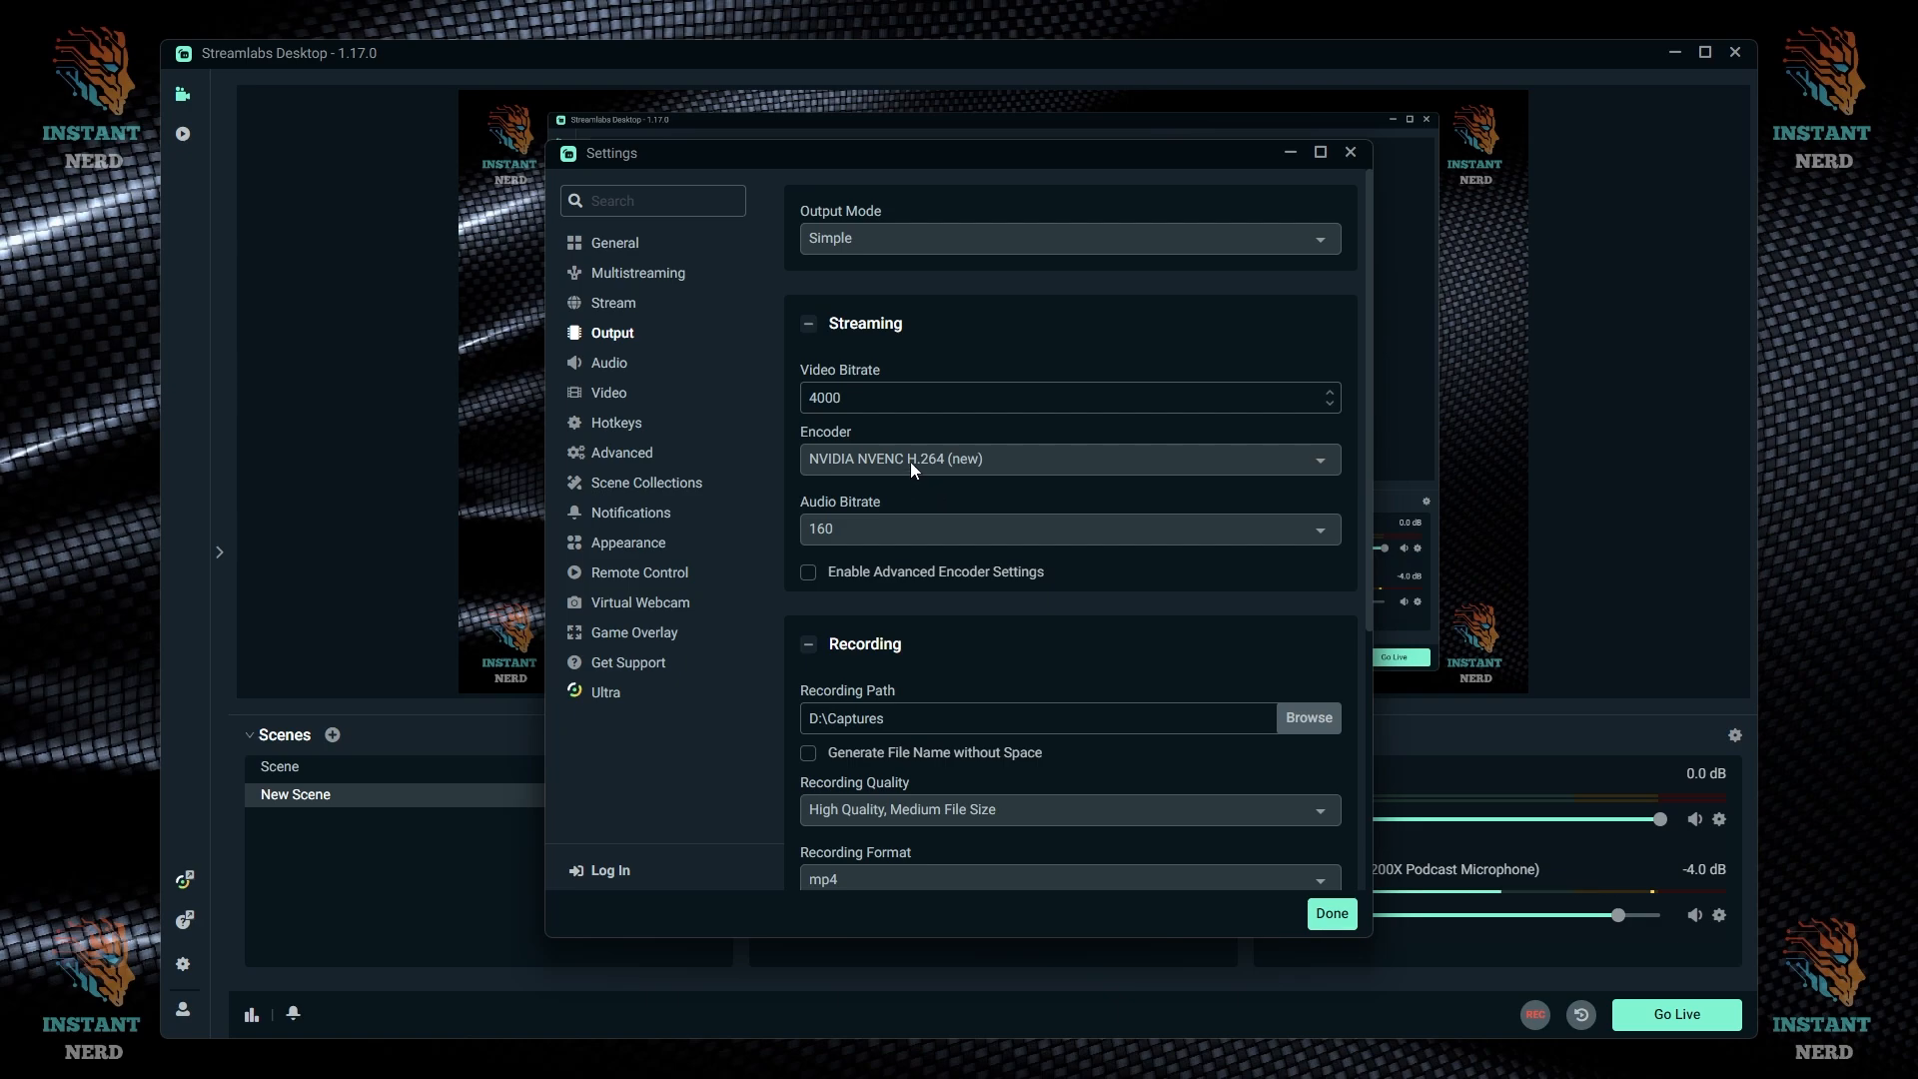
pyautogui.click(1134, 459)
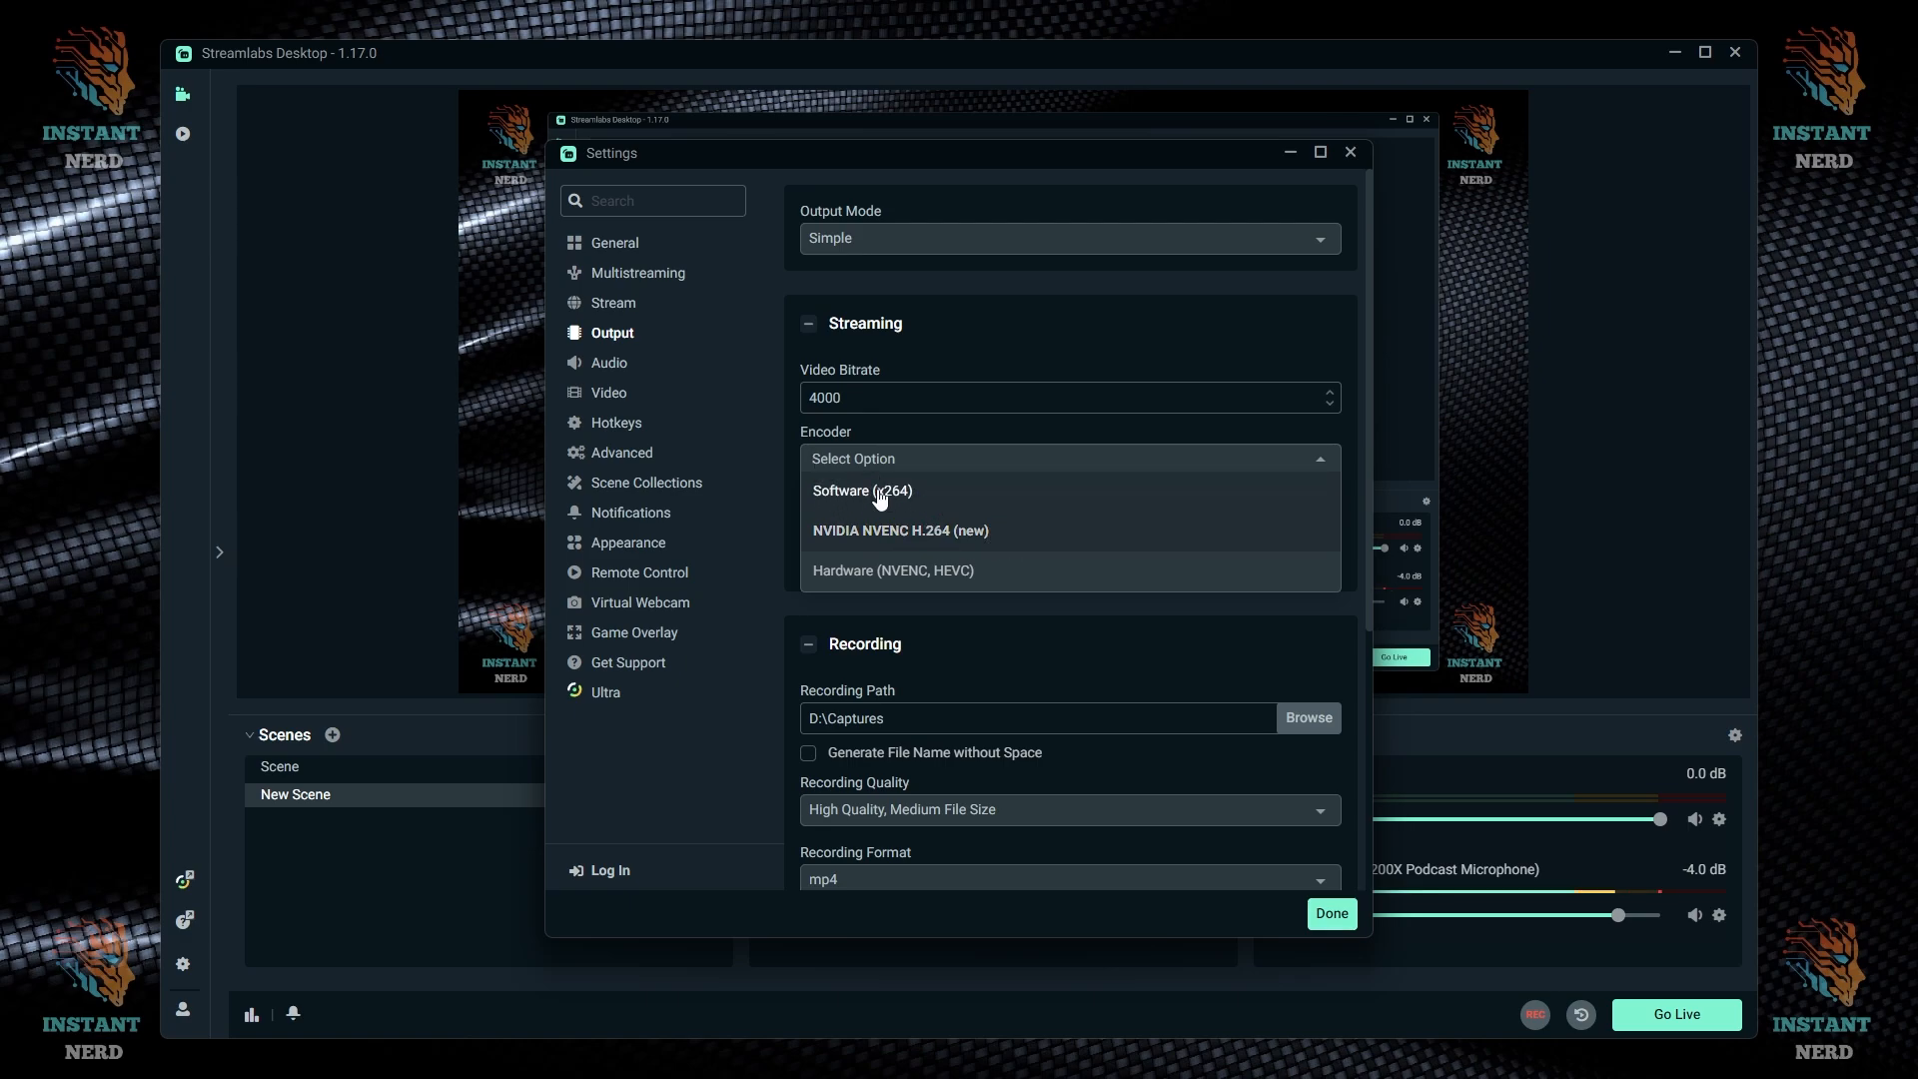
pyautogui.click(913, 532)
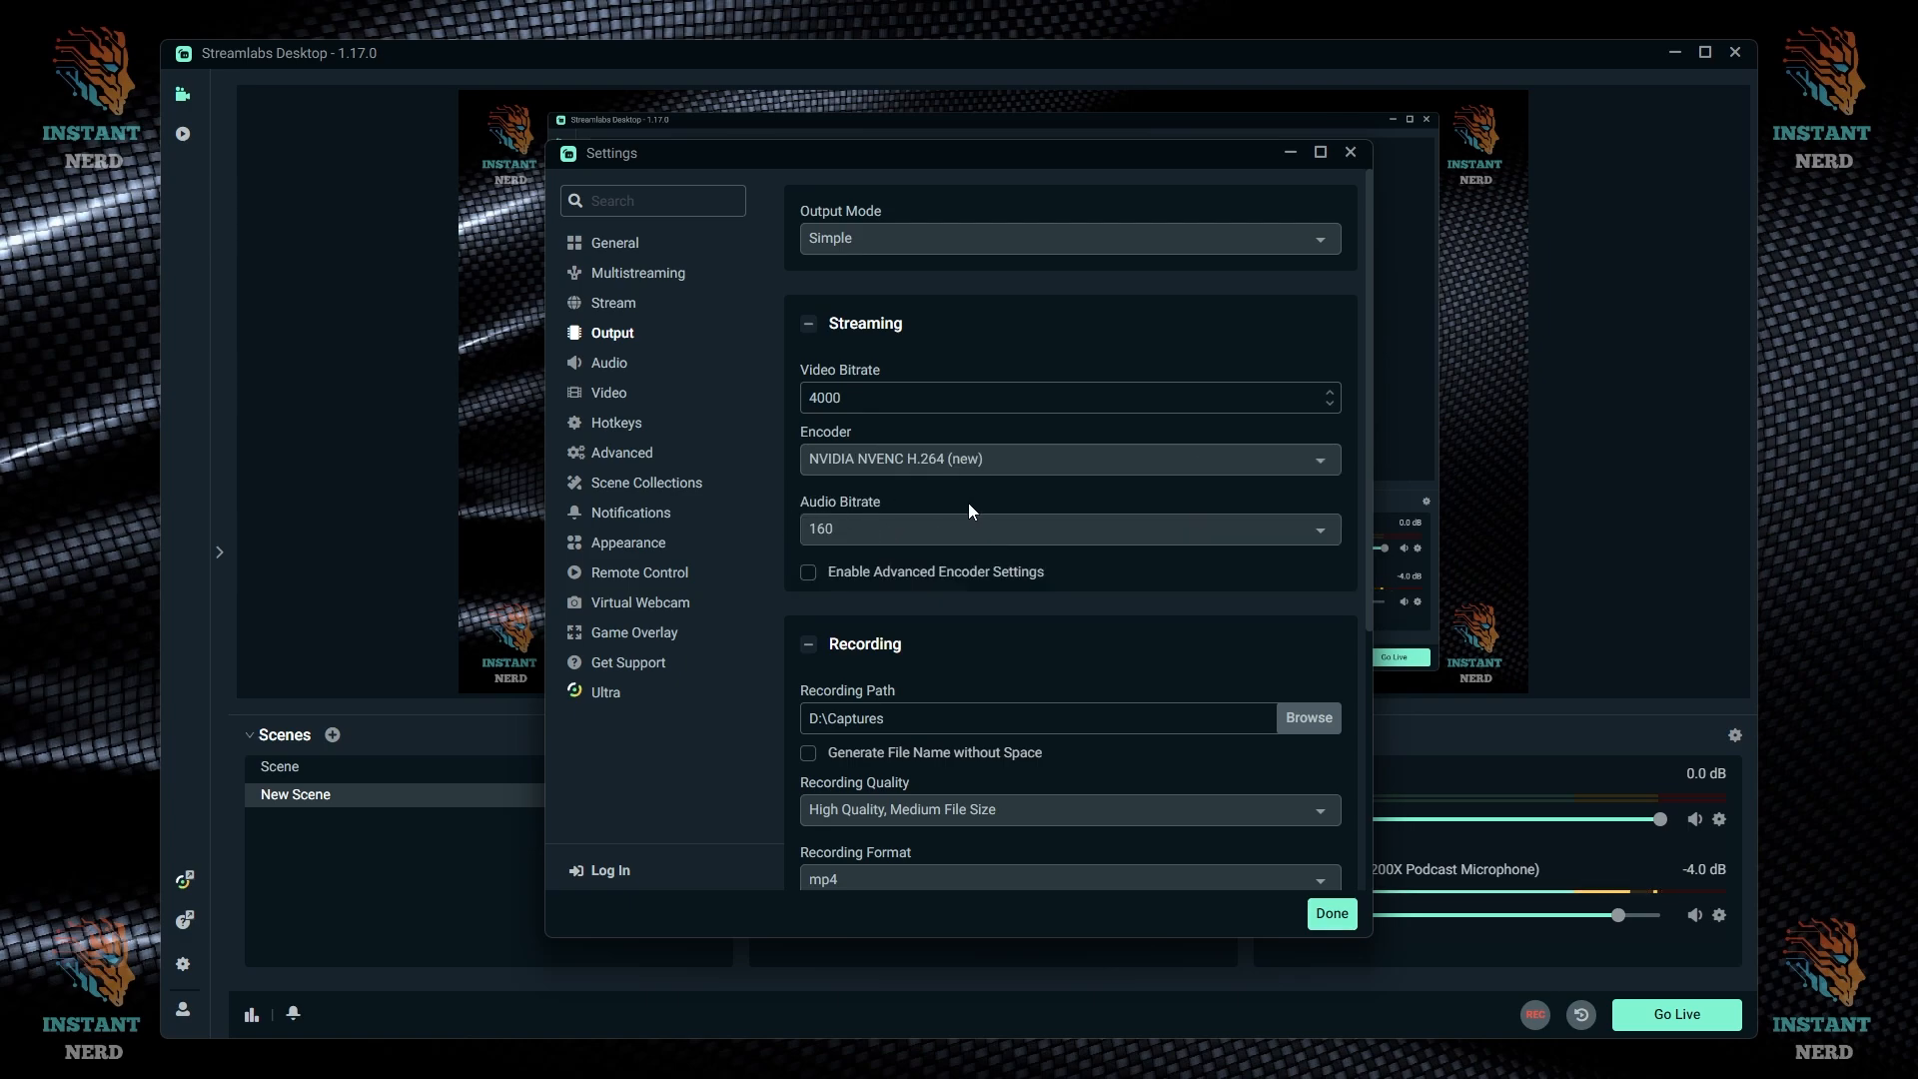
# - Set the streaming audio bitrate to 192
pyautogui.click(1168, 536)
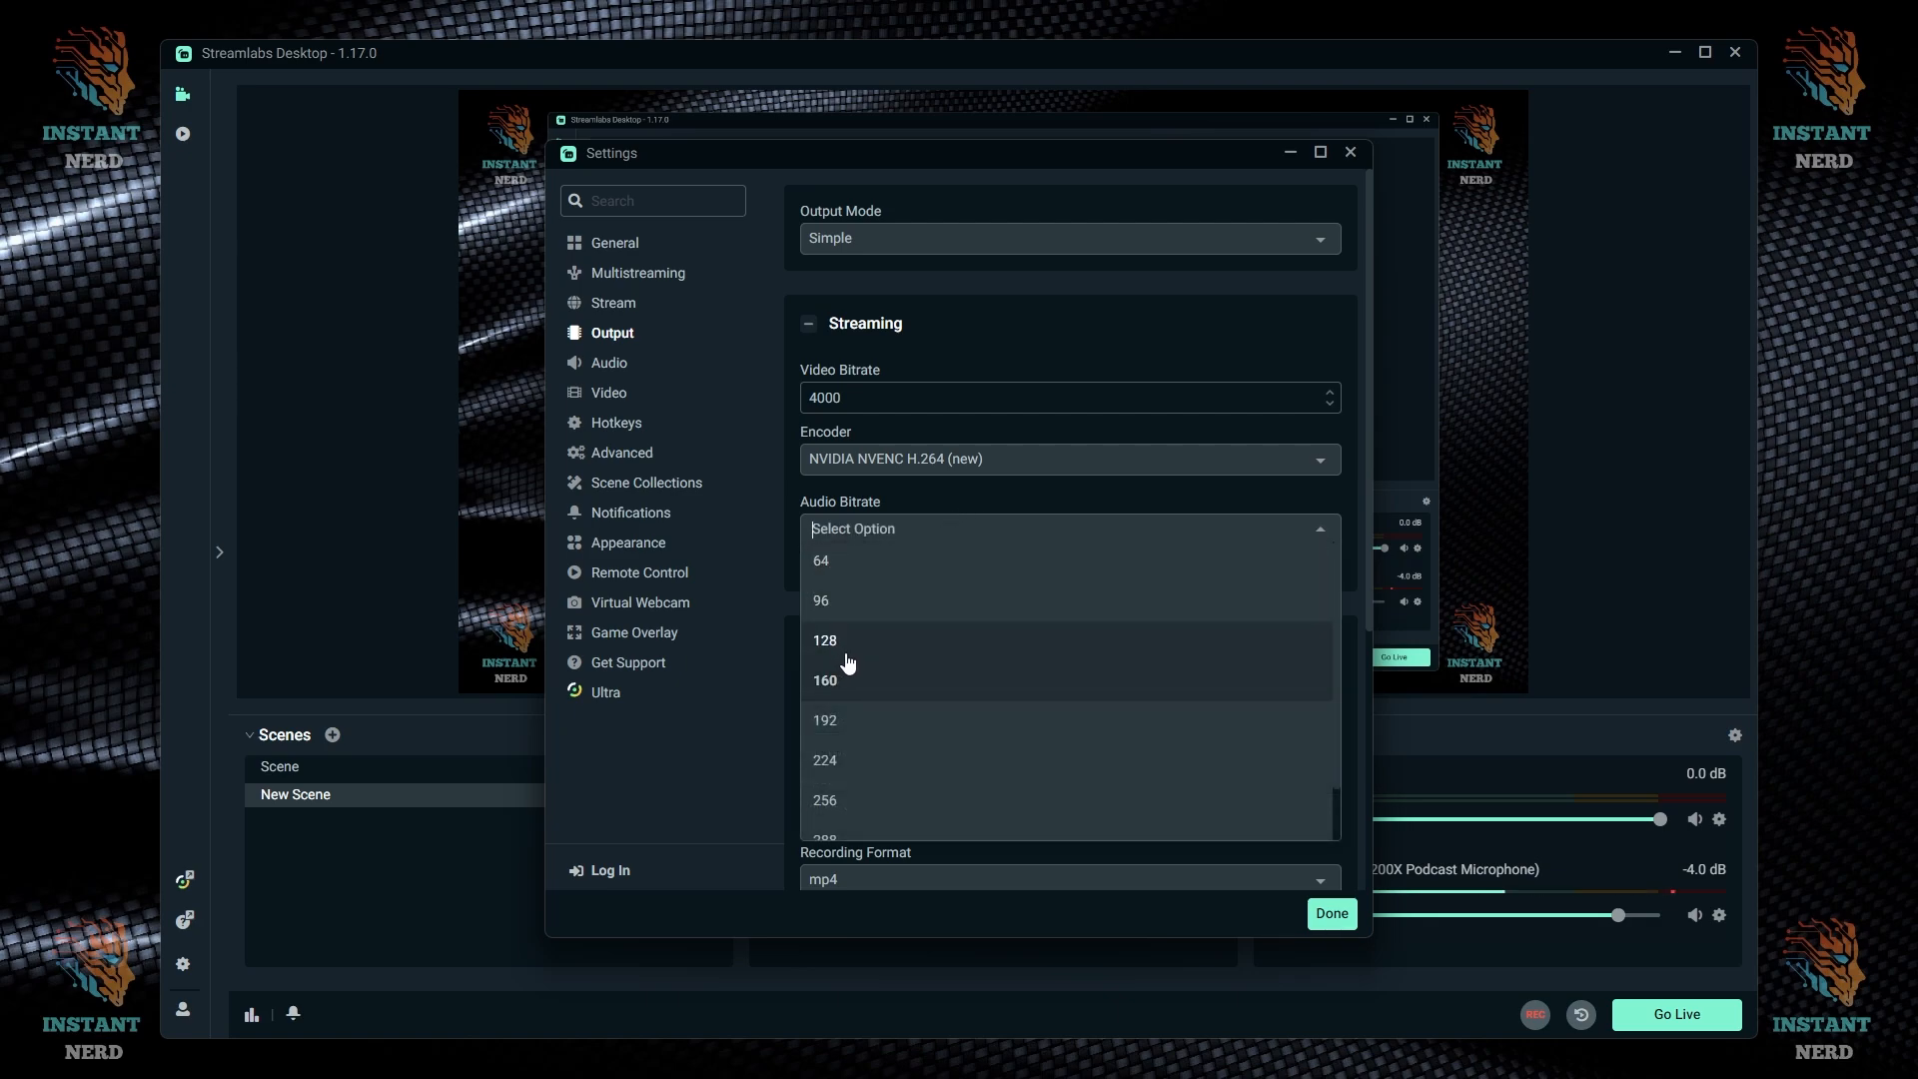
pyautogui.click(825, 720)
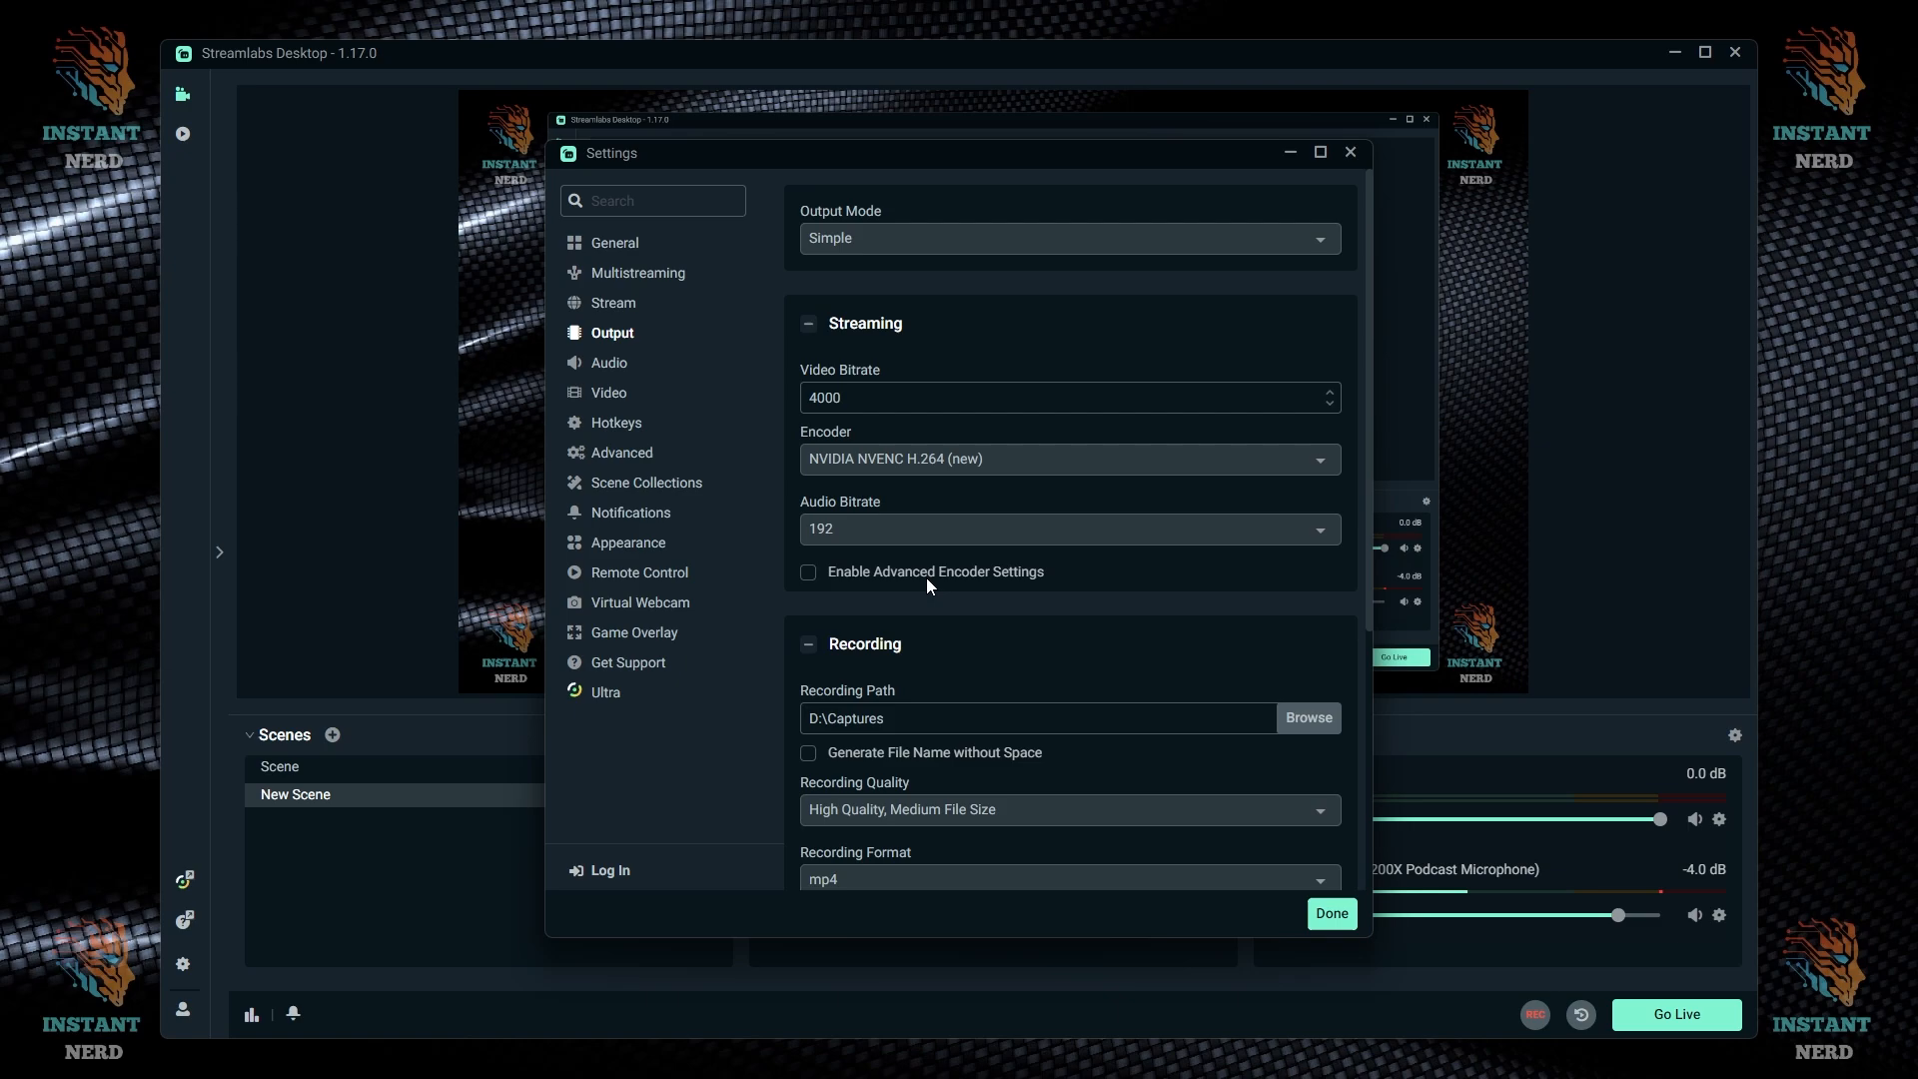
pyautogui.click(1141, 536)
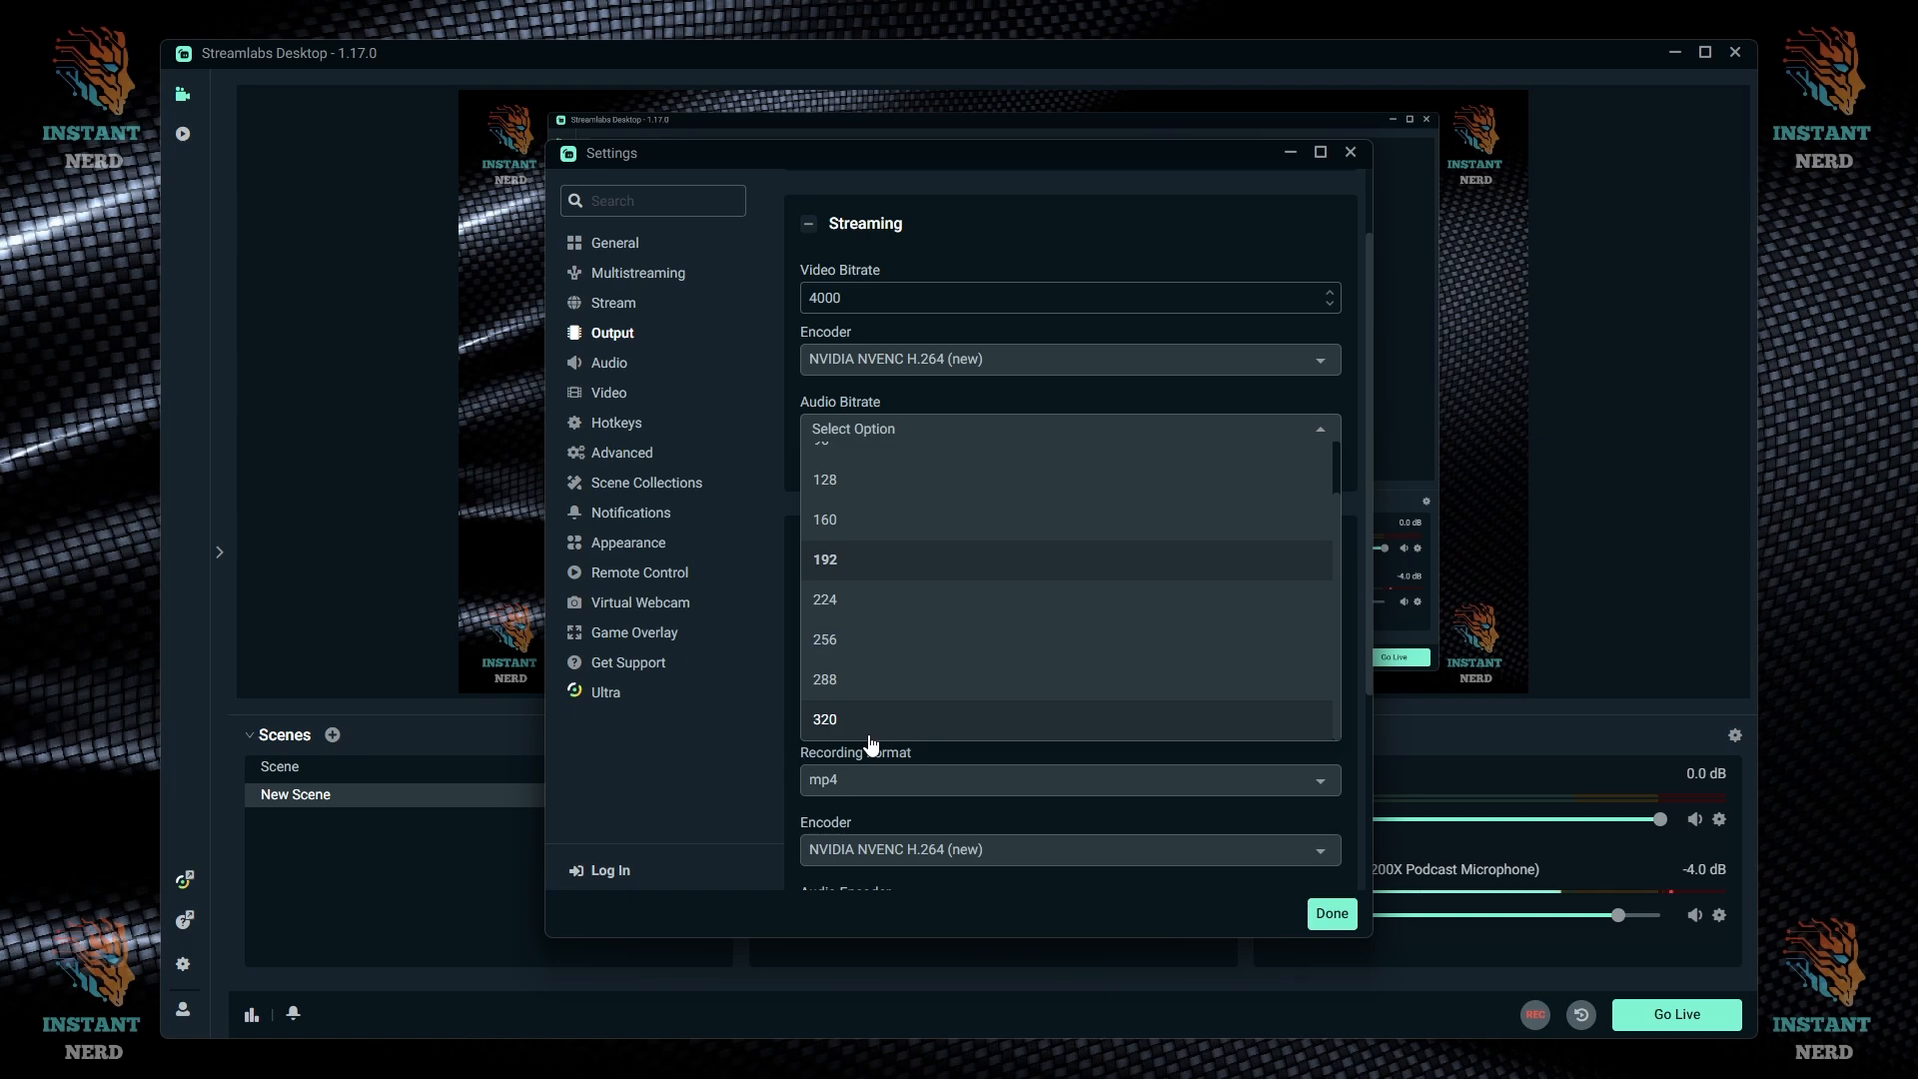
pyautogui.click(879, 565)
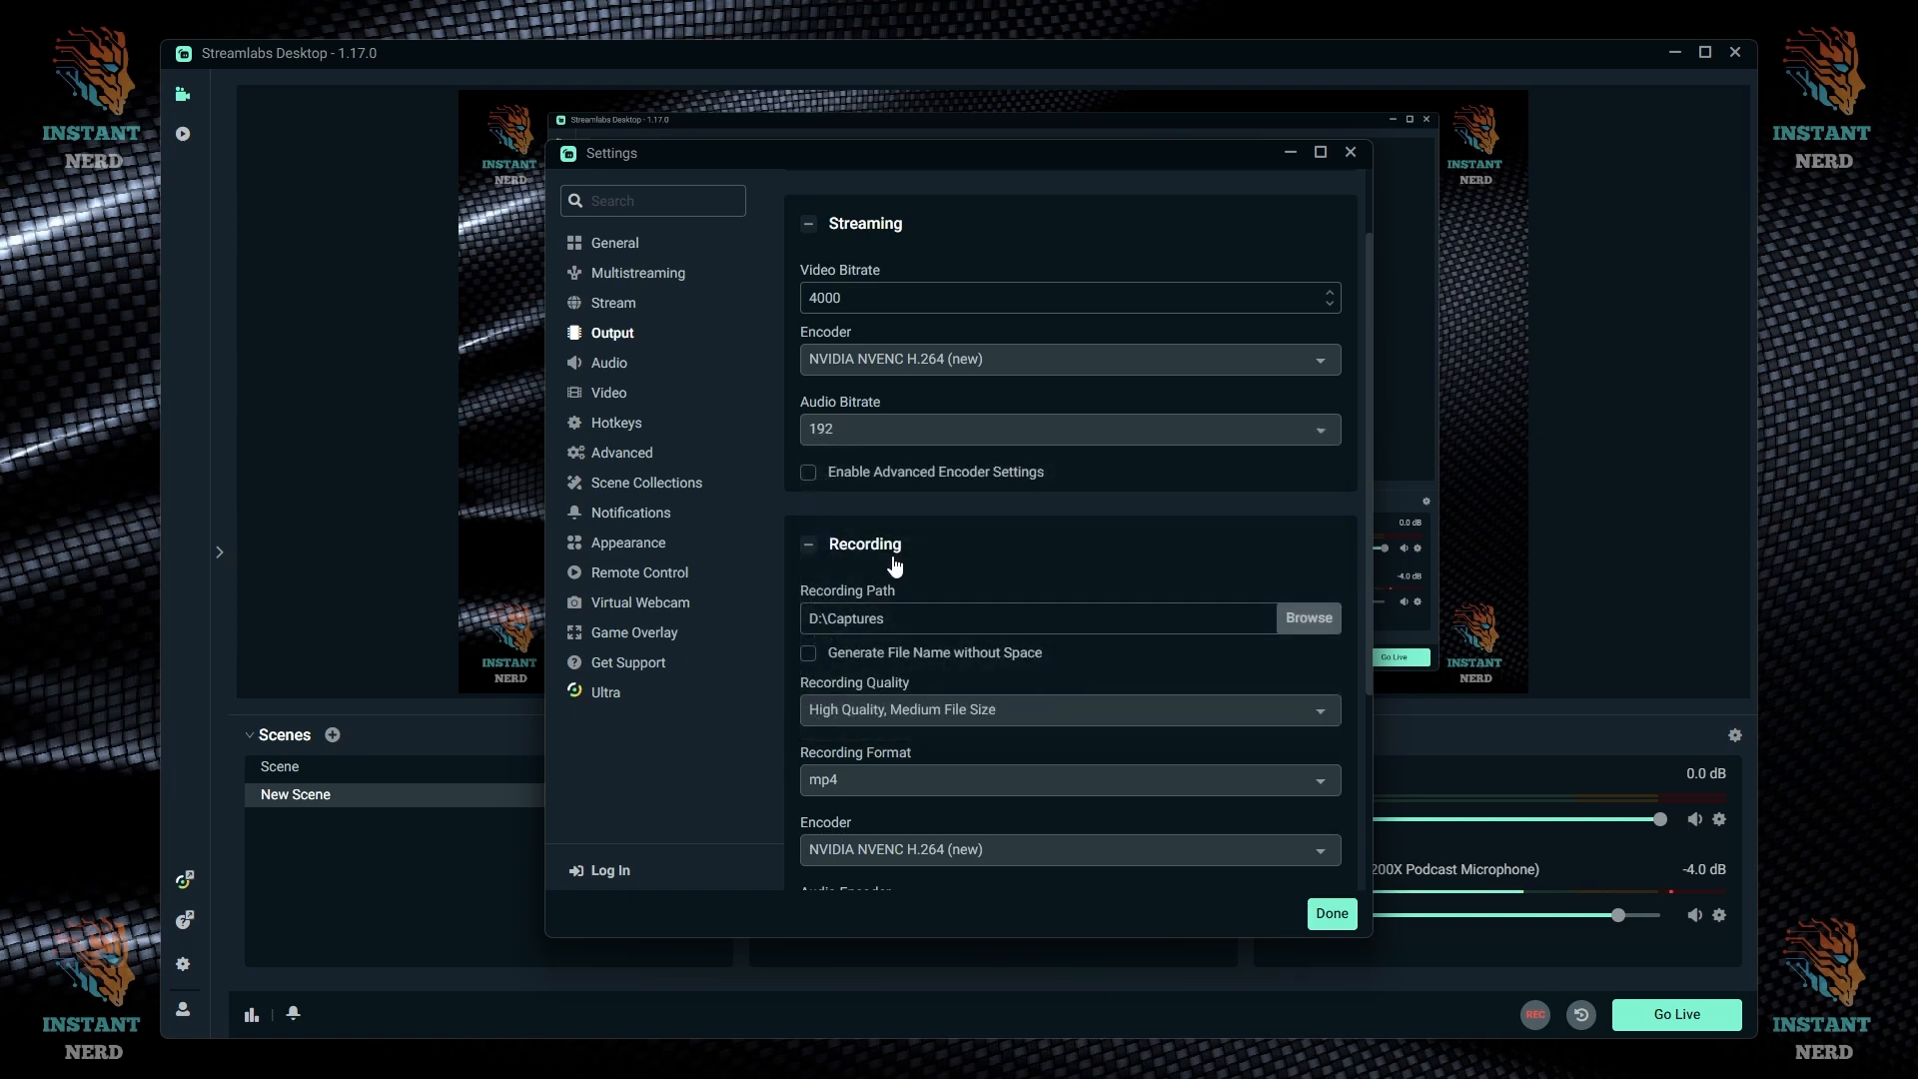
pyautogui.scroll(2, 954, 440)
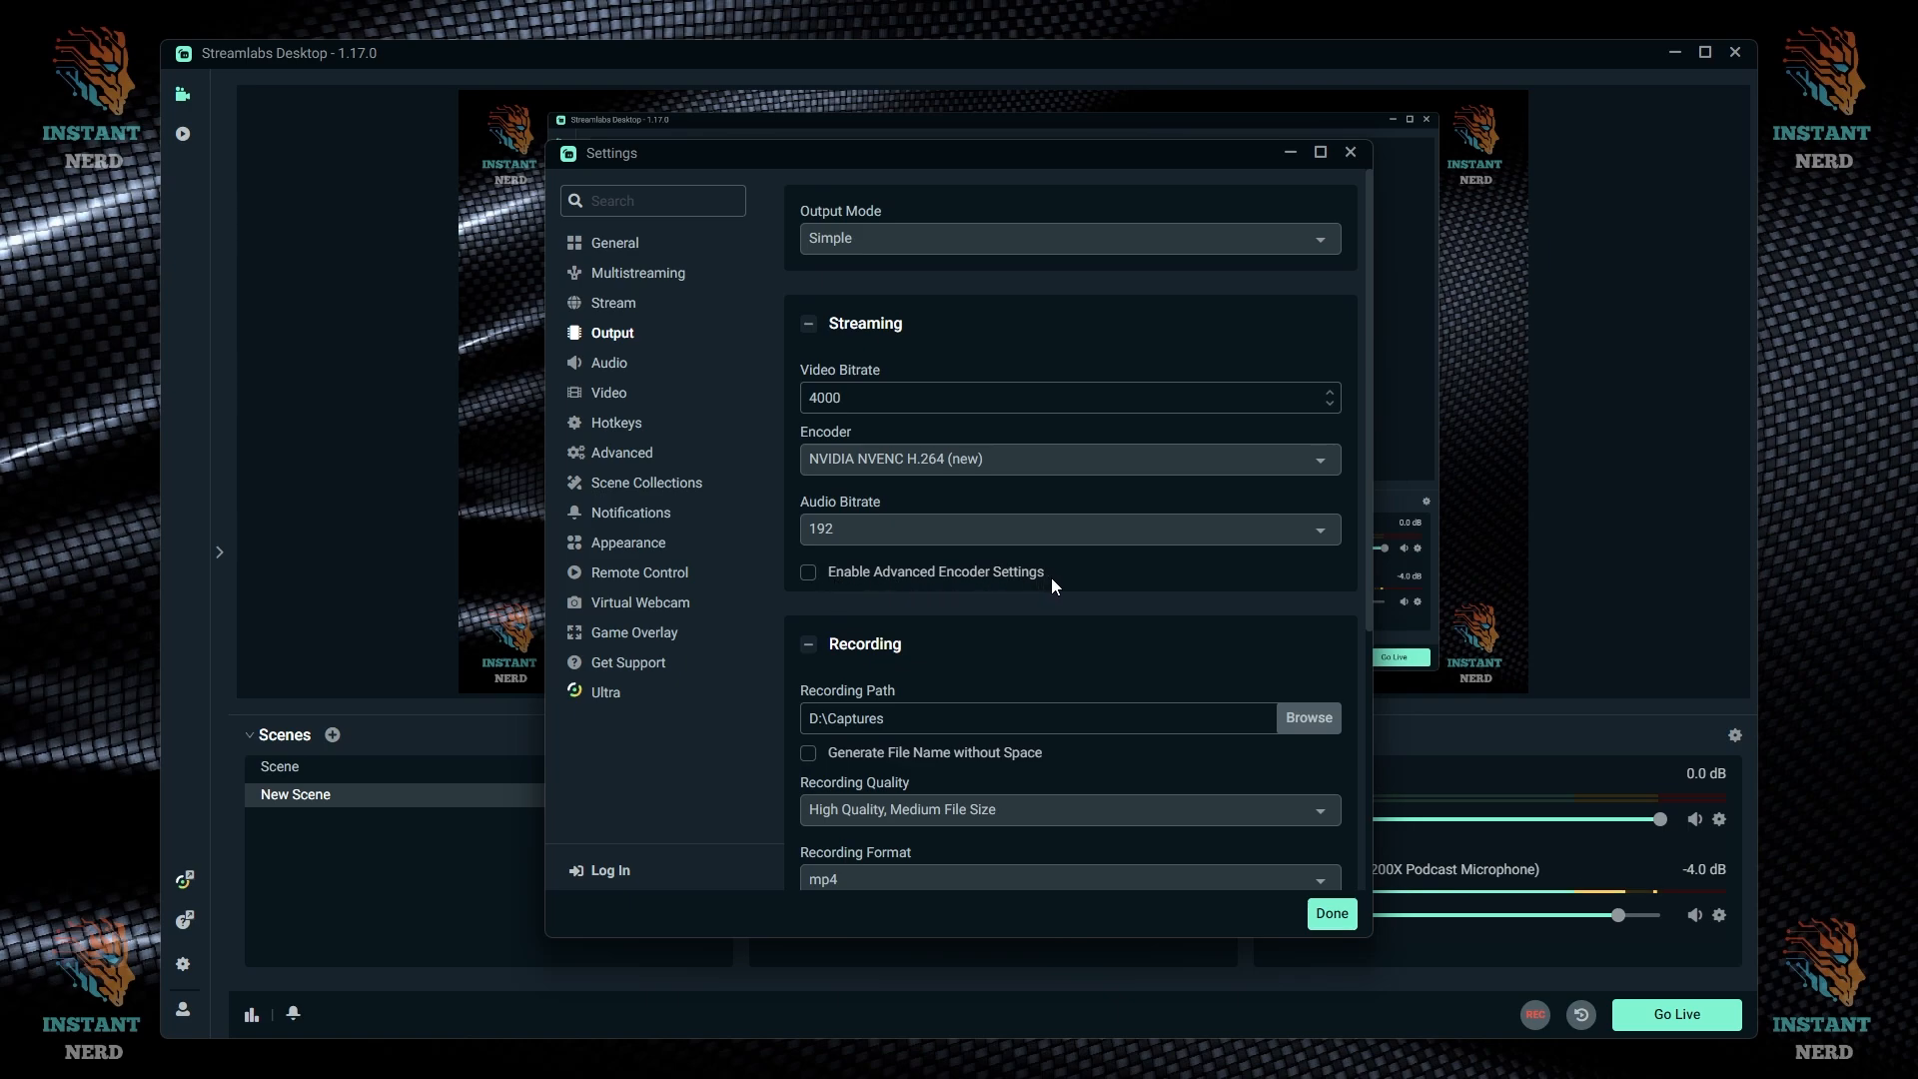
# - Enable the advanced encoder settings for streaming and set the encoder preset to P5: Slow (Good Quality)
pyautogui.click(1019, 573)
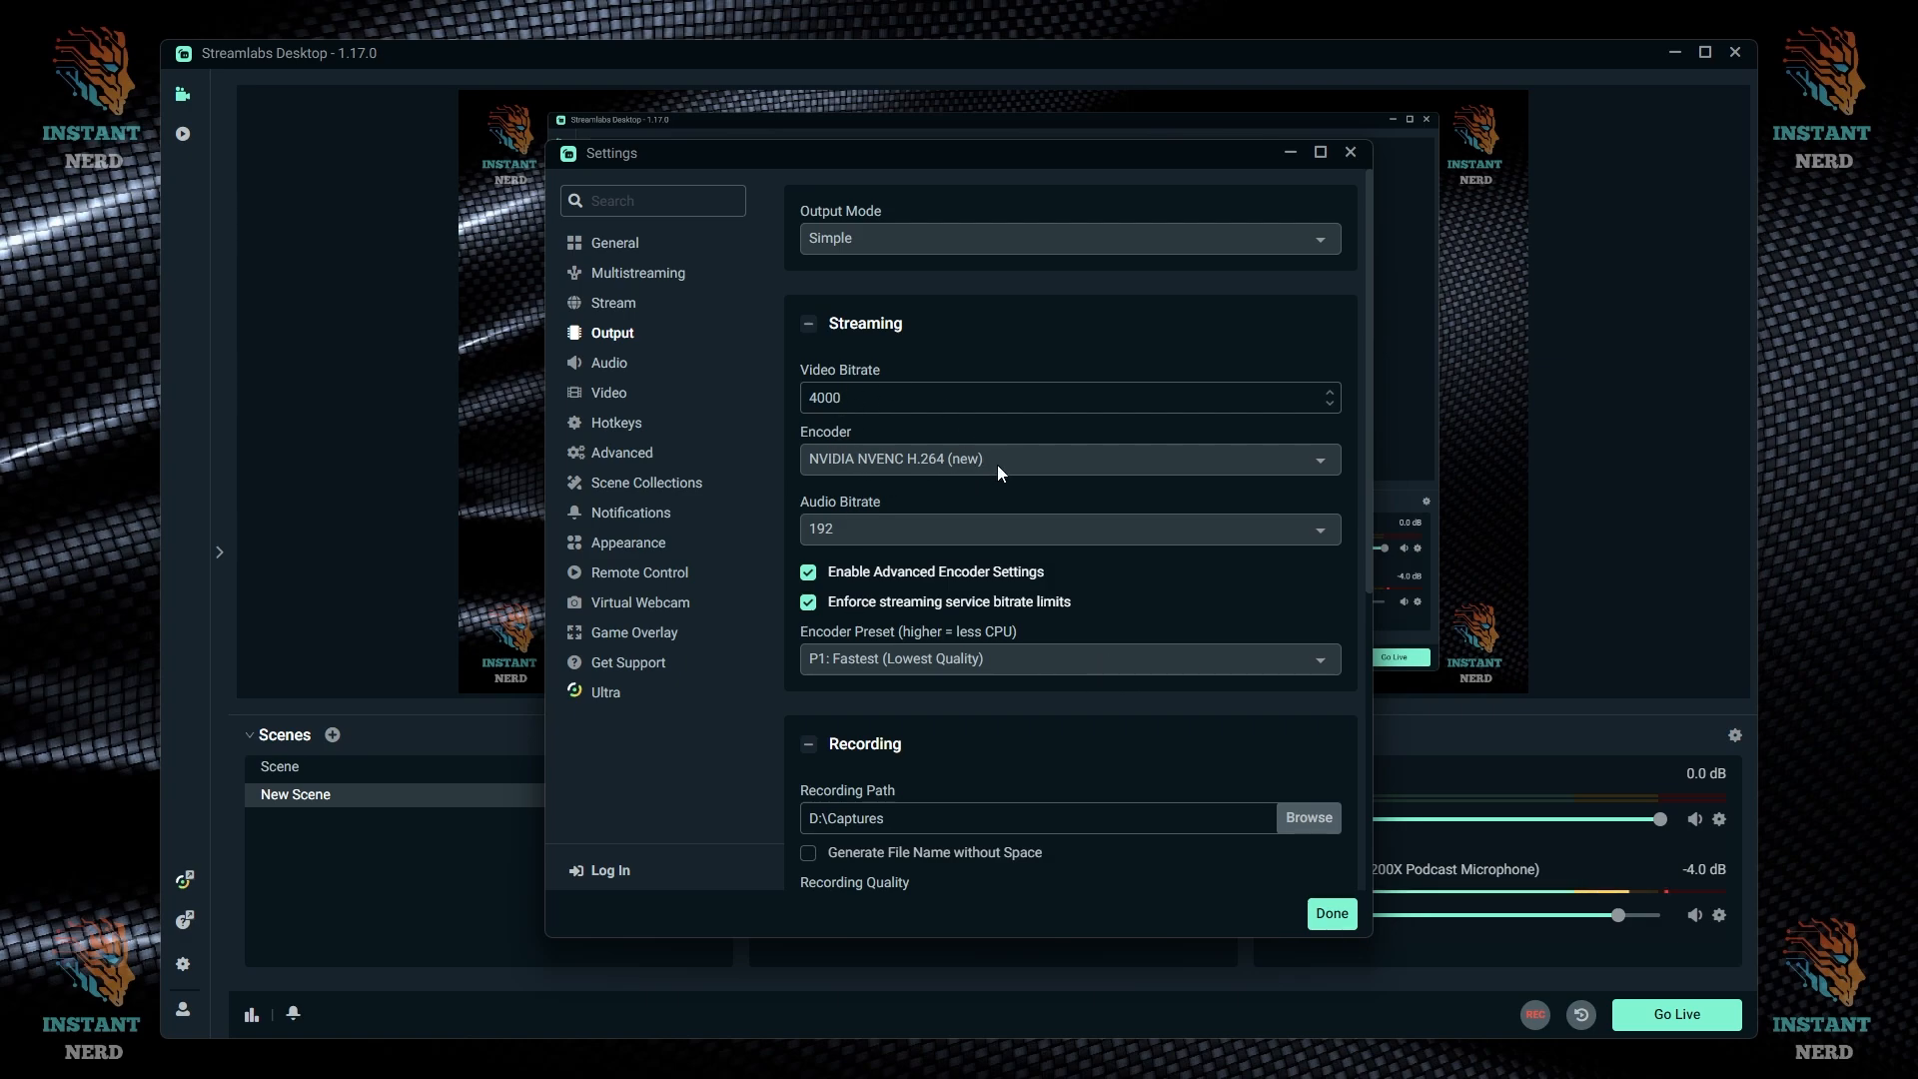
pyautogui.click(1009, 658)
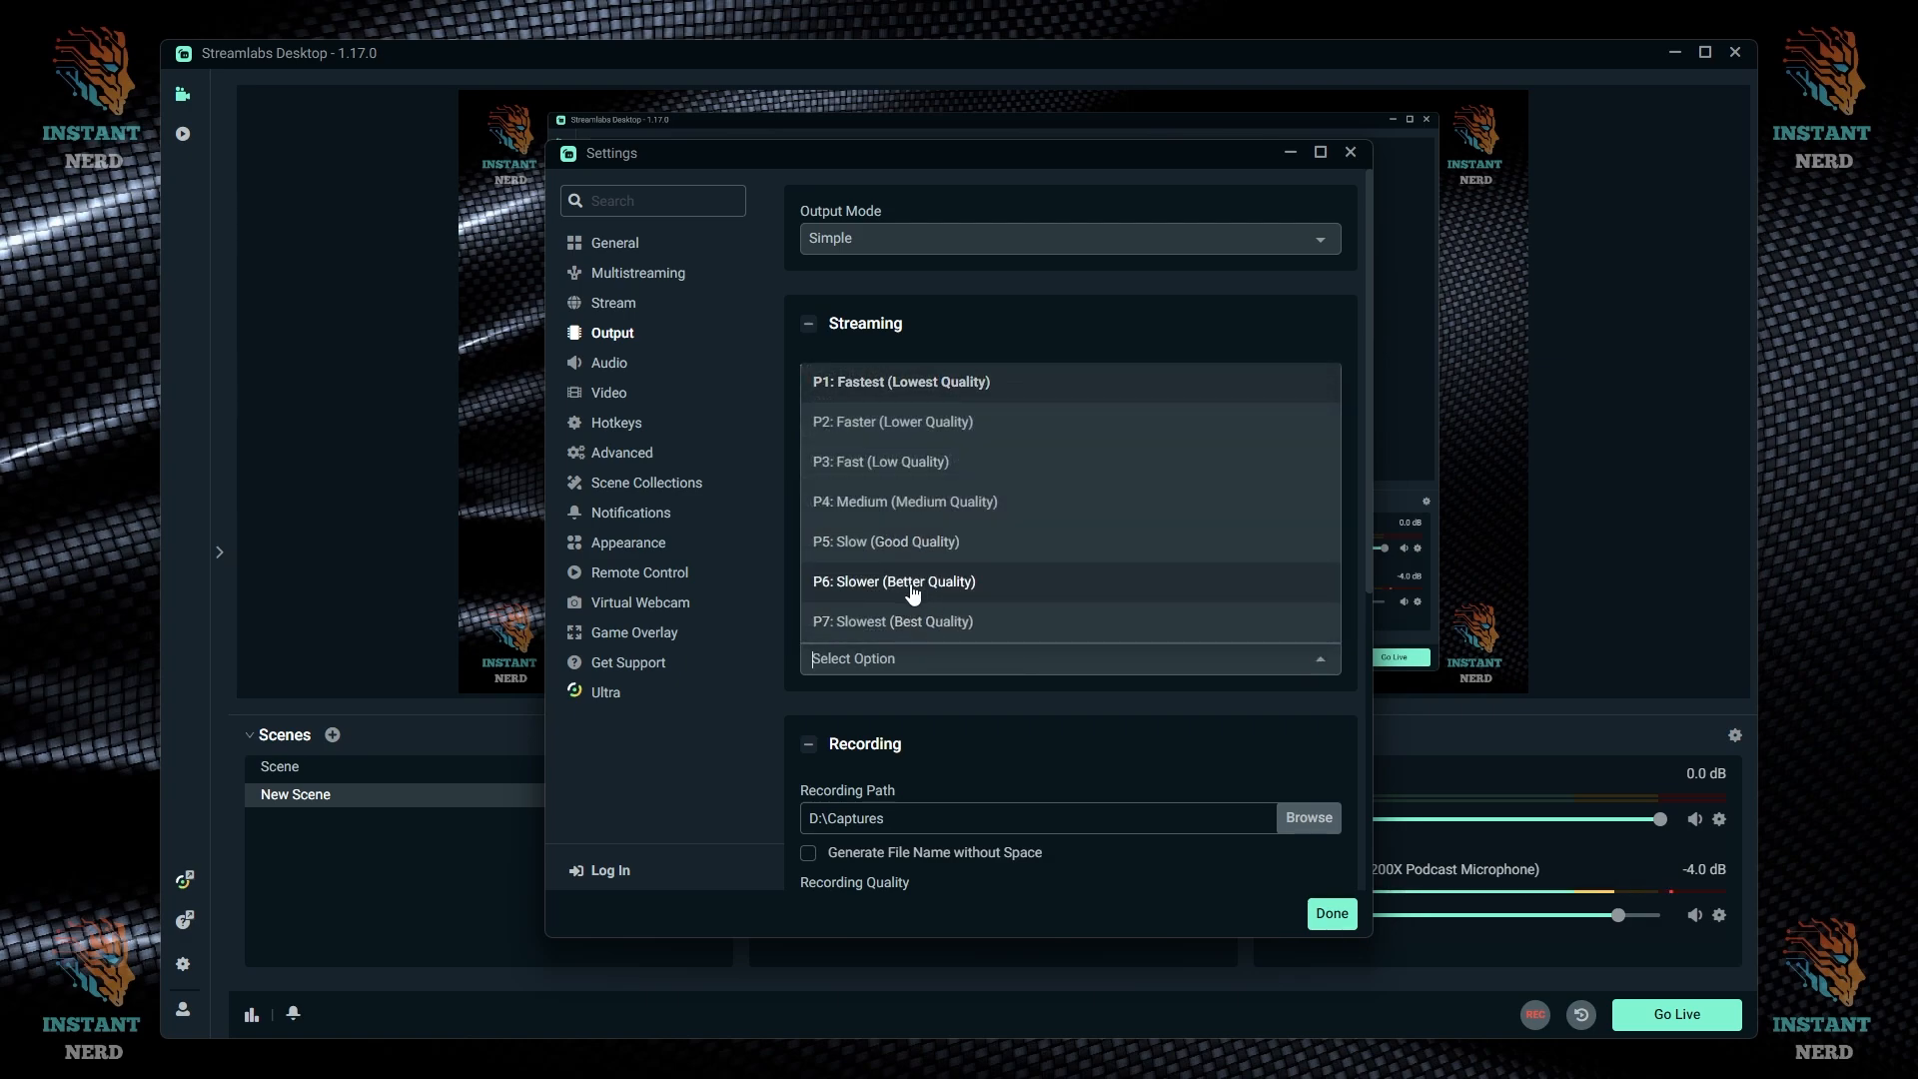
pyautogui.click(1004, 562)
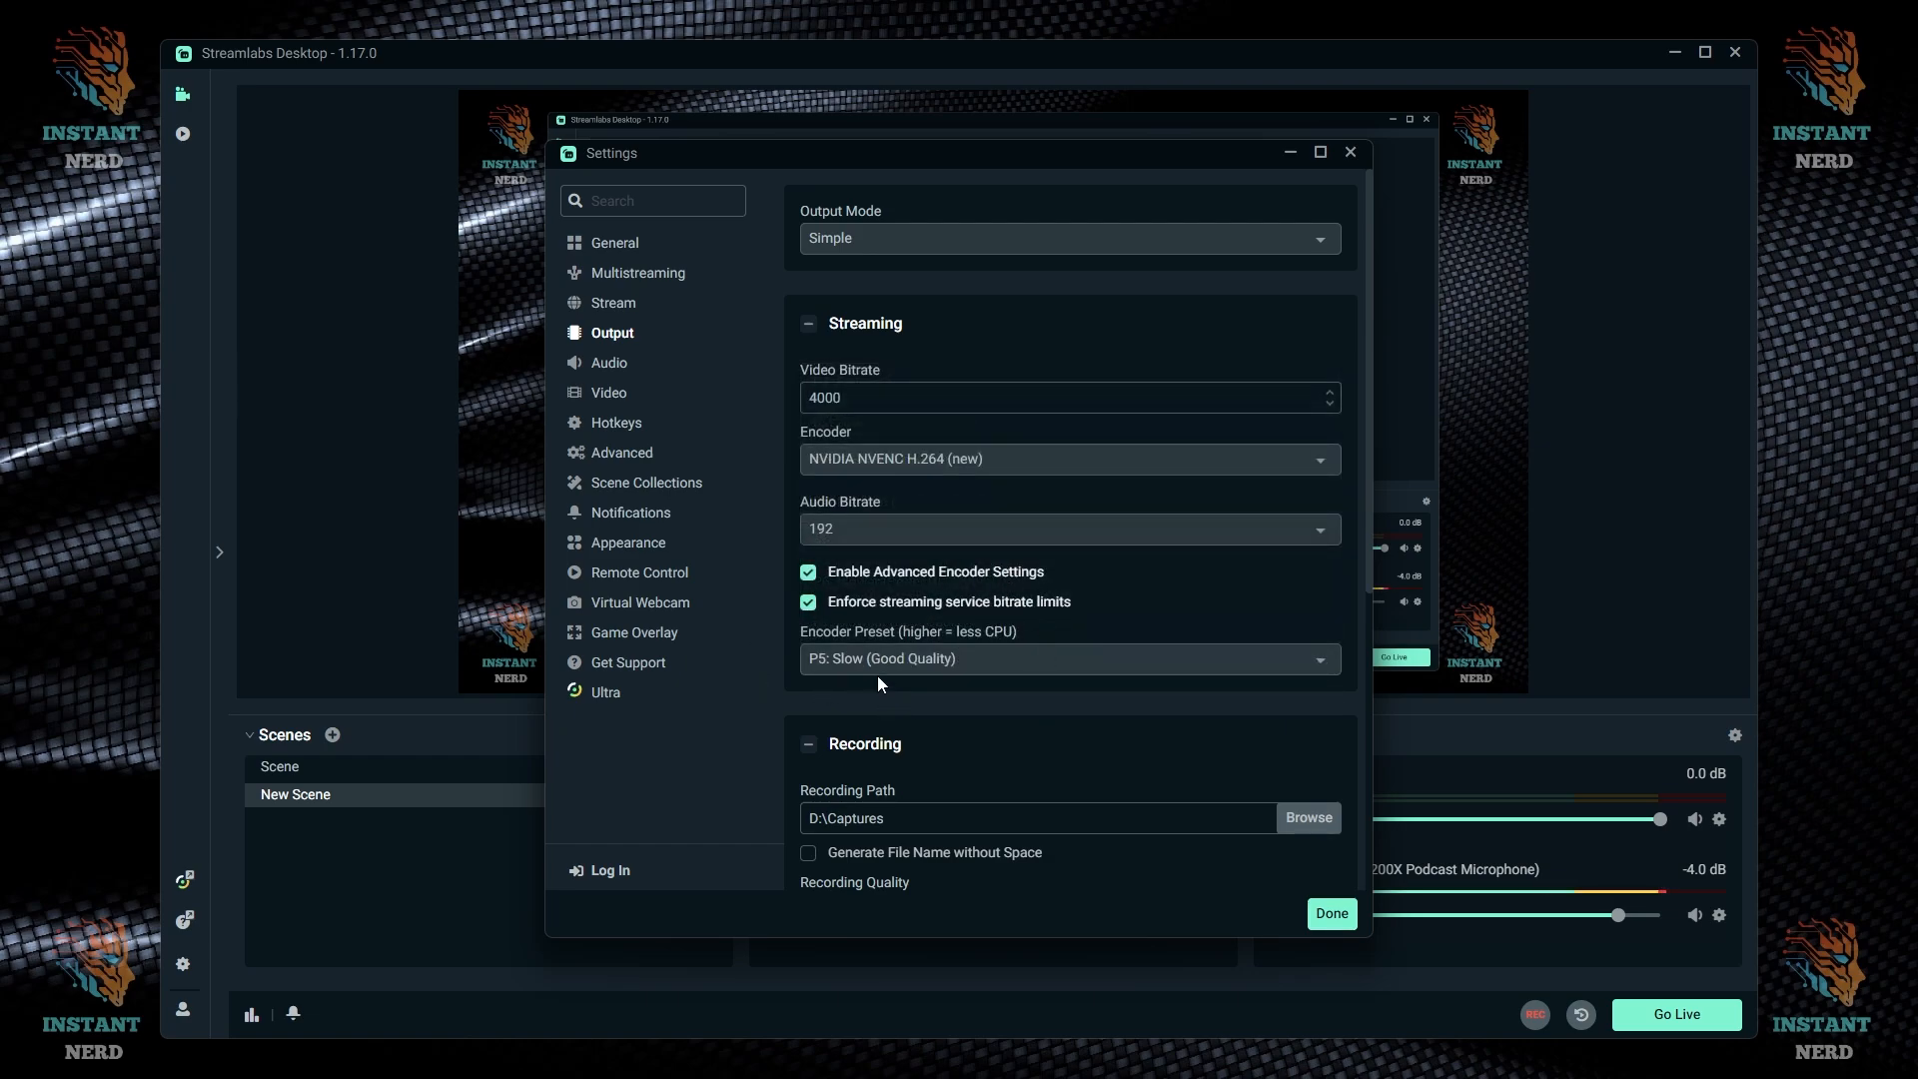
pyautogui.click(851, 580)
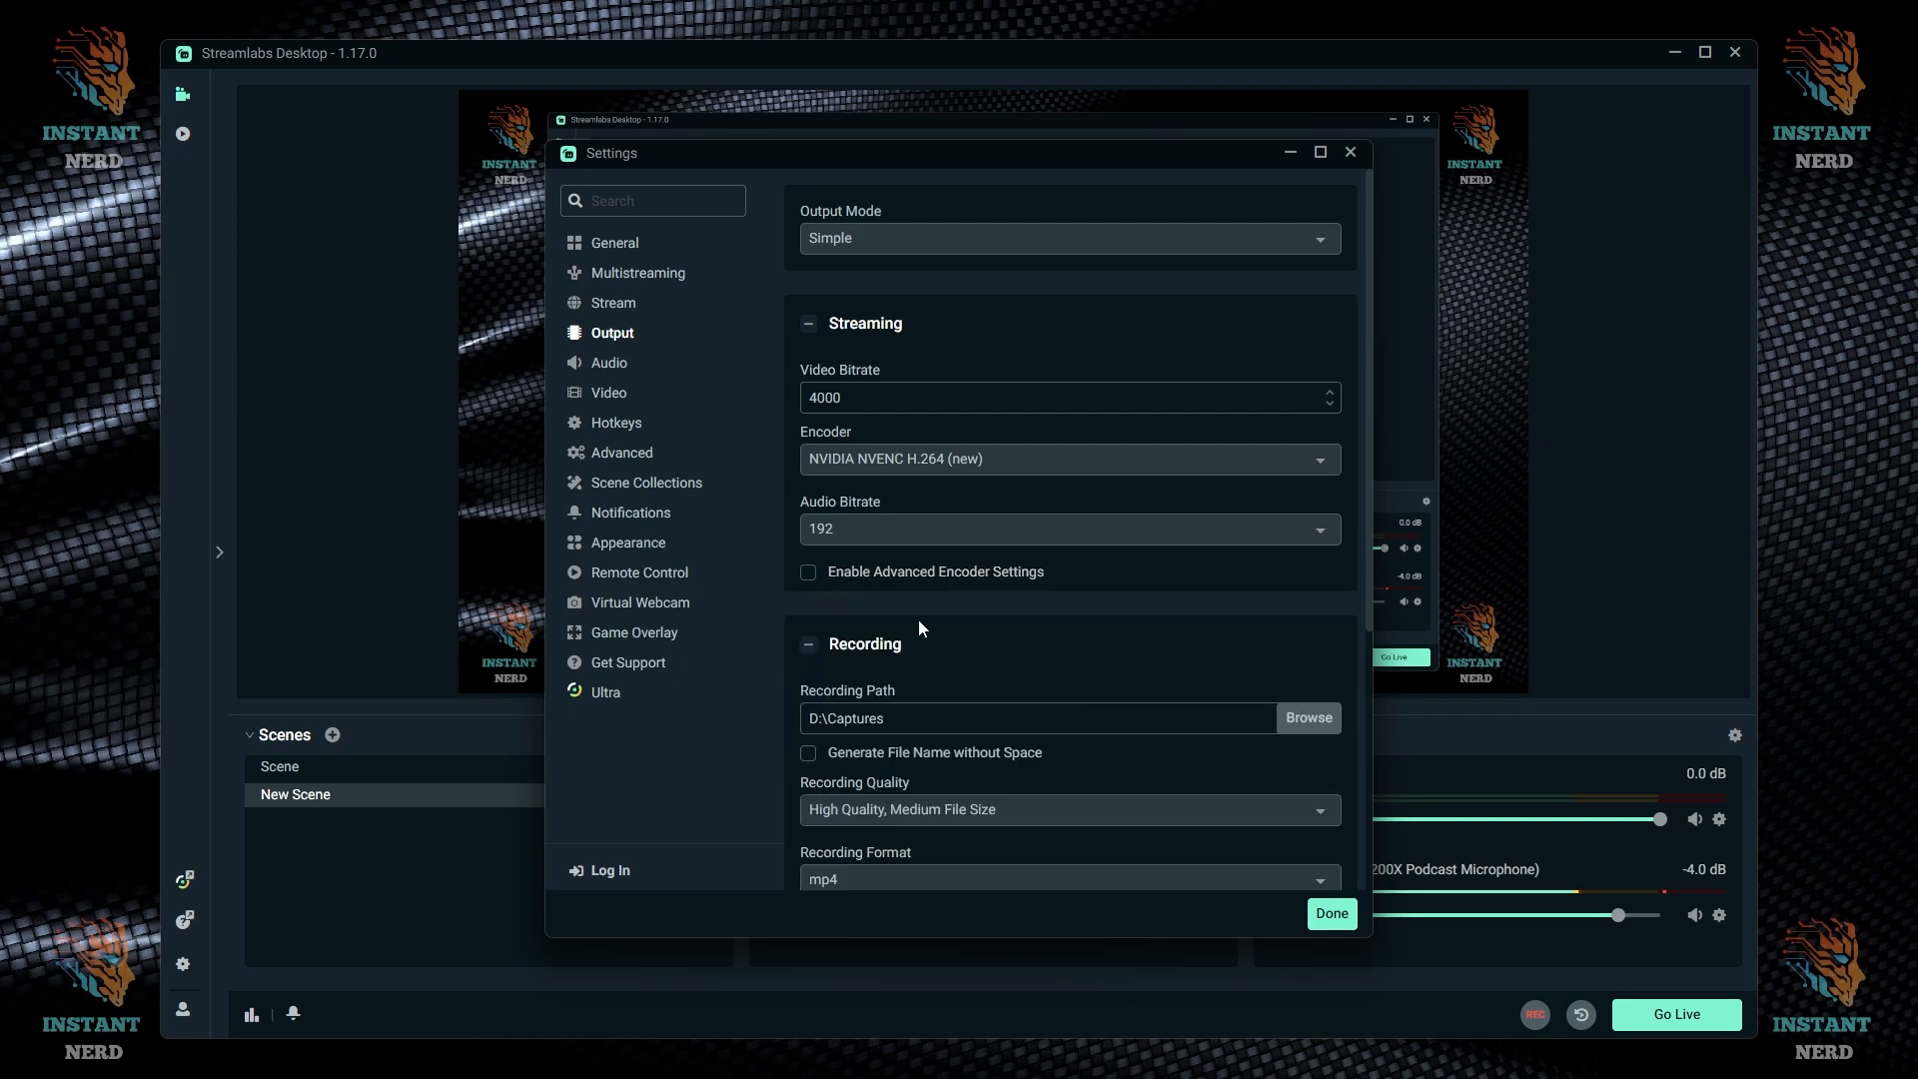
pyautogui.click(911, 573)
# - Set the recording quality to Indistinguishable Quality, Large File Size
pyautogui.scroll(-4, 998, 548)
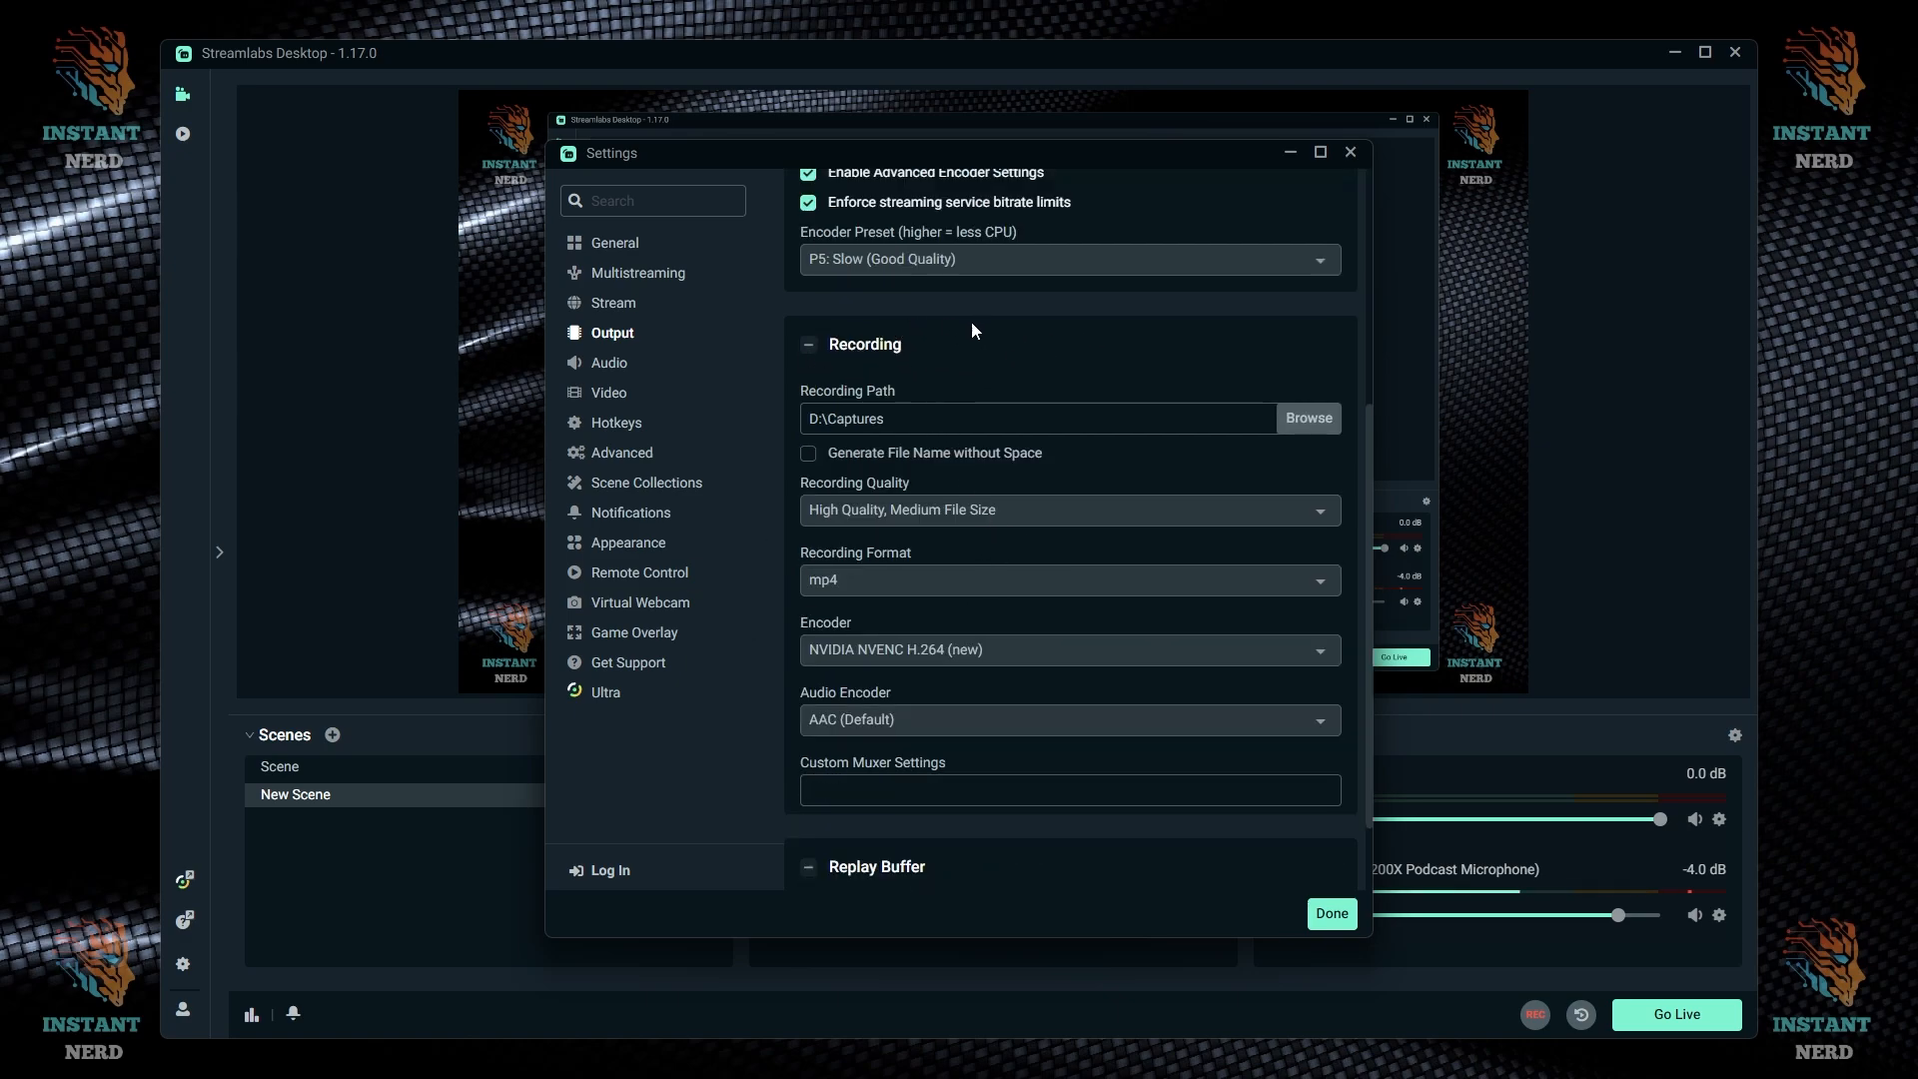
pyautogui.click(859, 510)
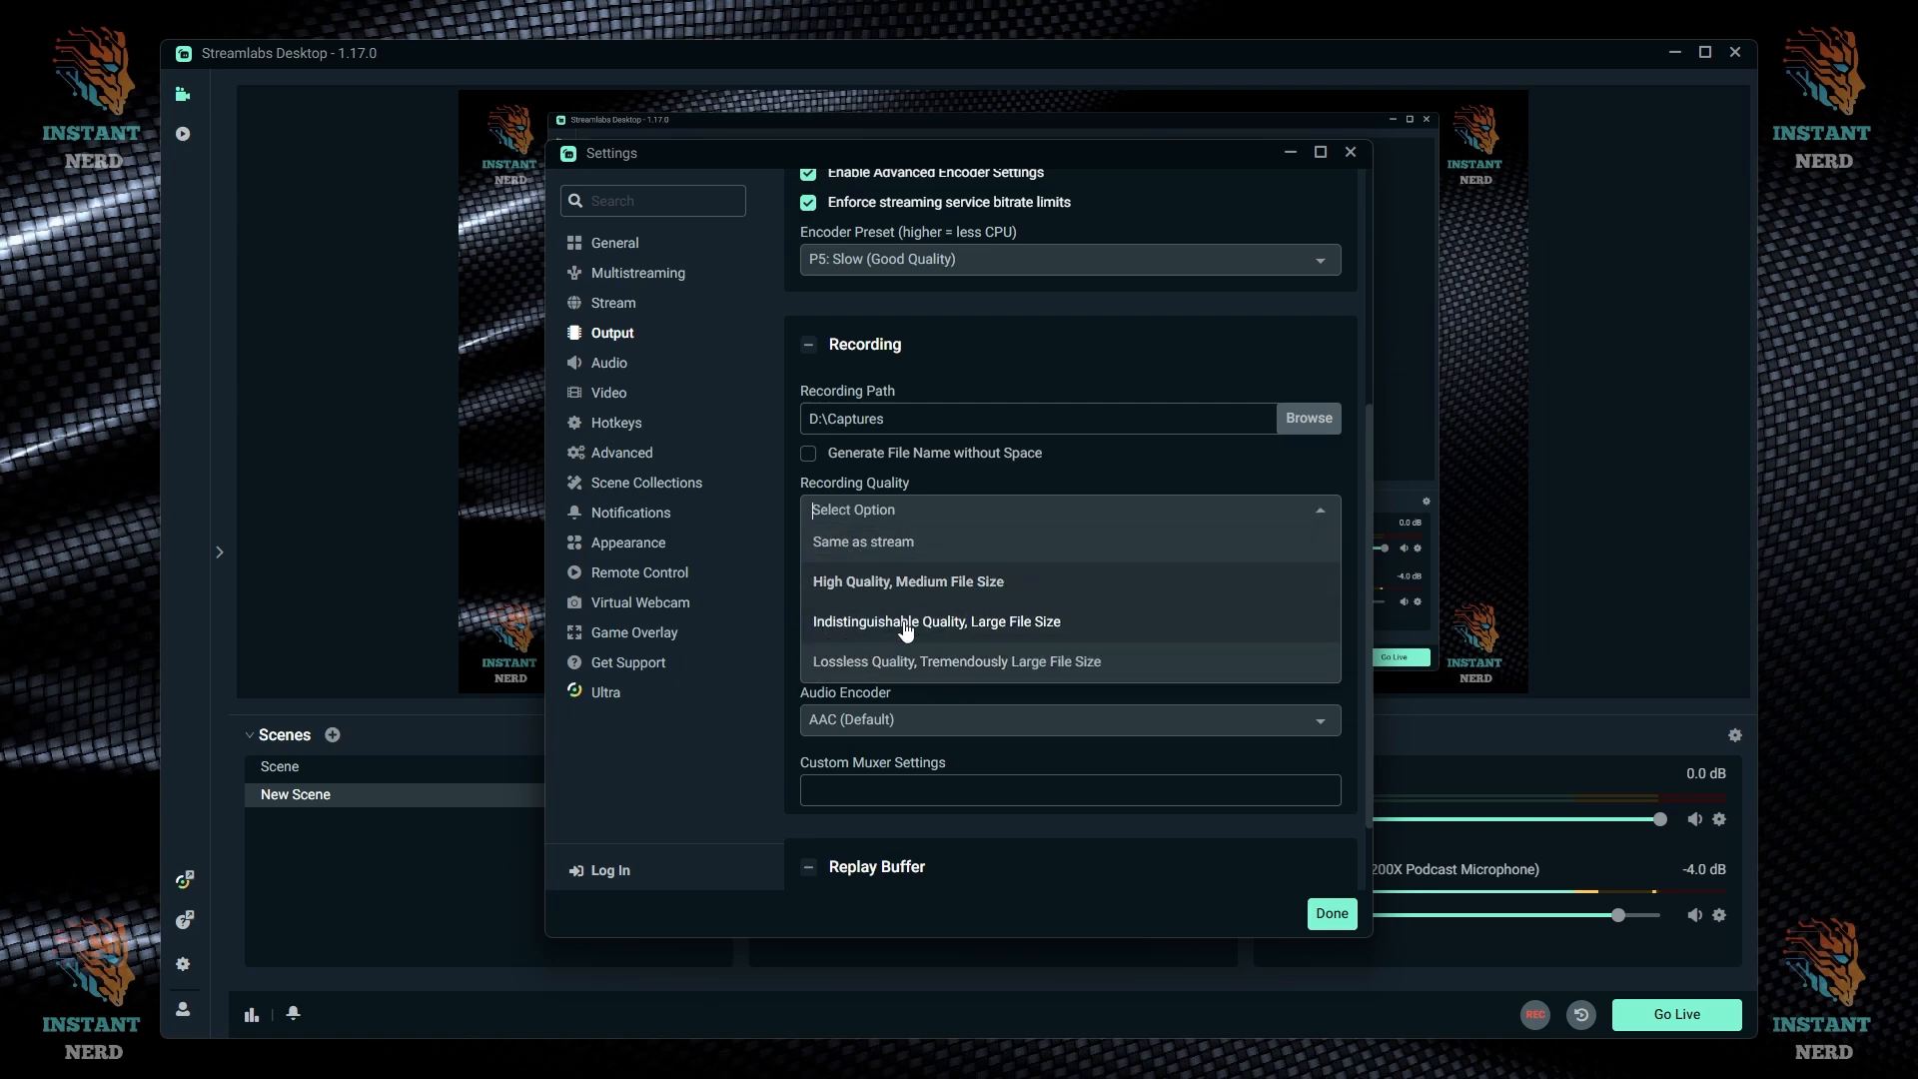
pyautogui.click(1033, 631)
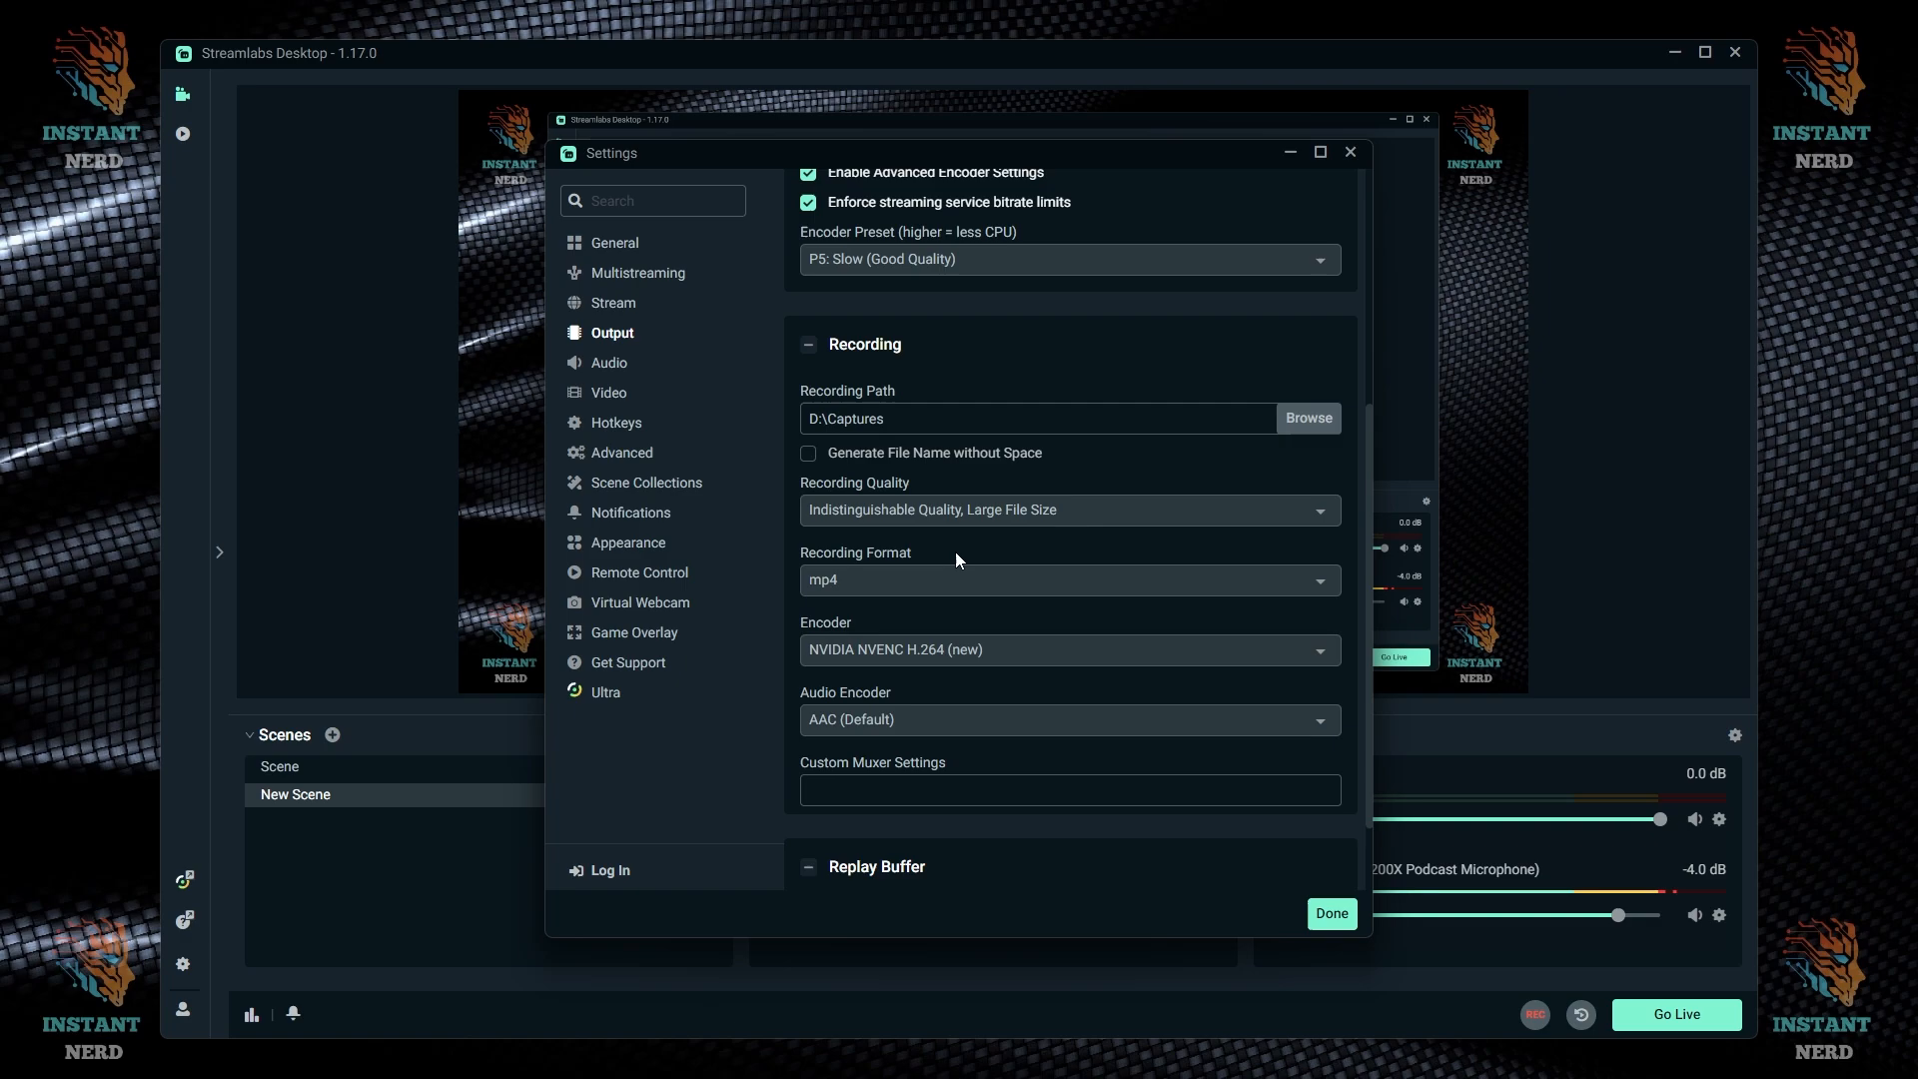
# - Set the recording format to mp4
pyautogui.click(987, 585)
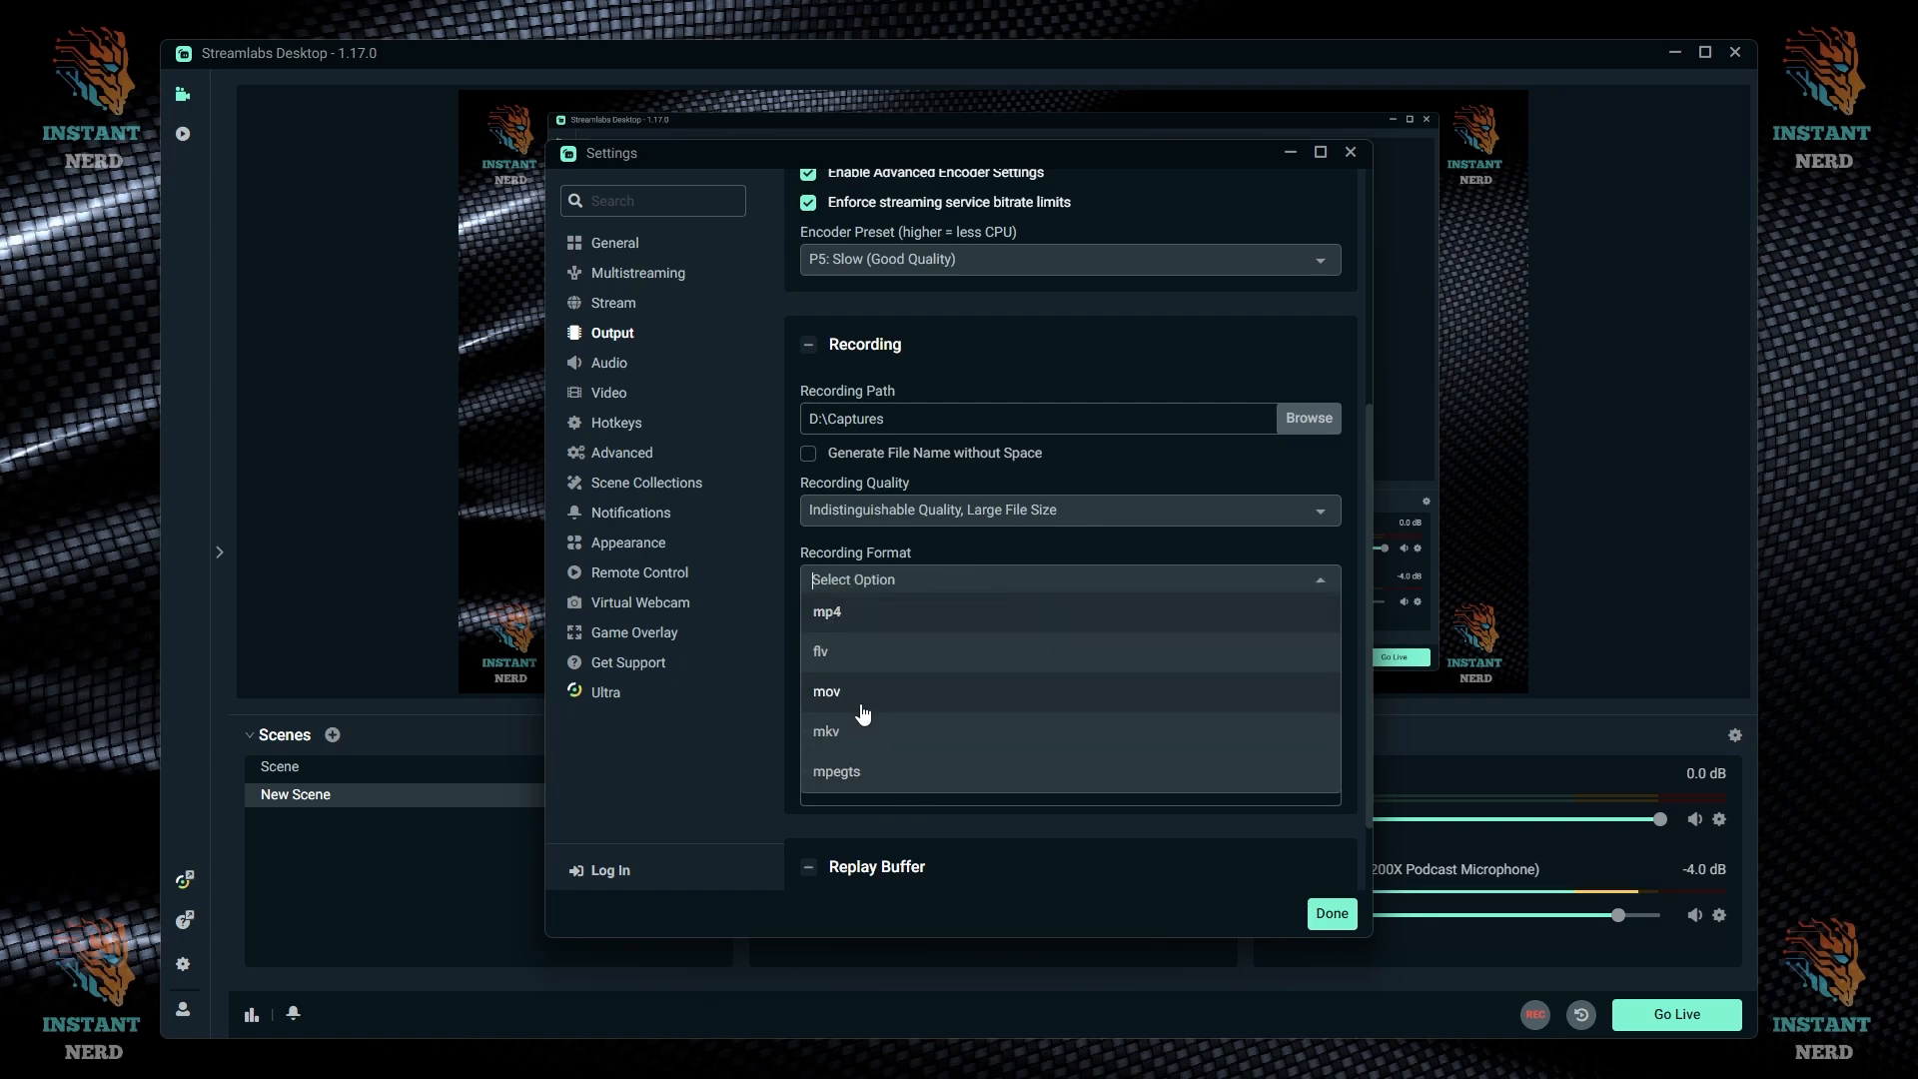
pyautogui.click(954, 614)
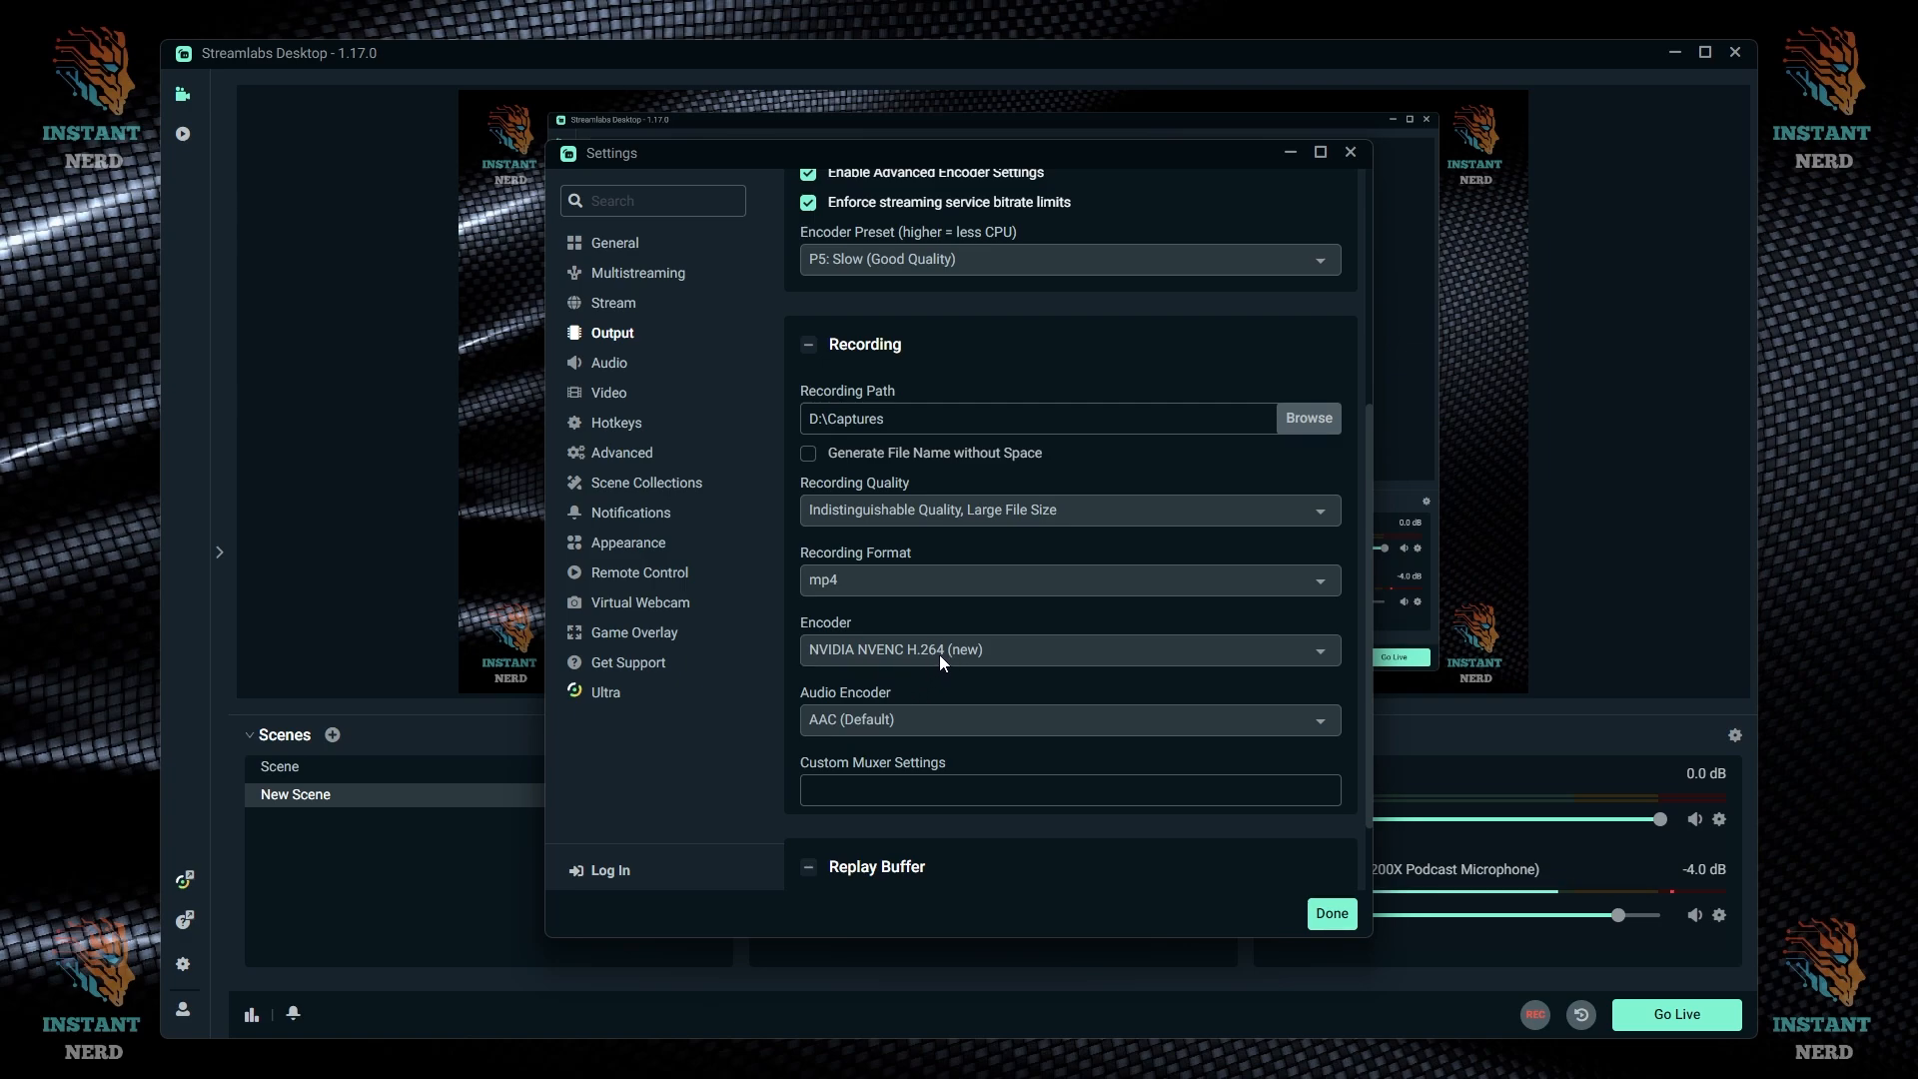
pyautogui.scroll(2, 937, 689)
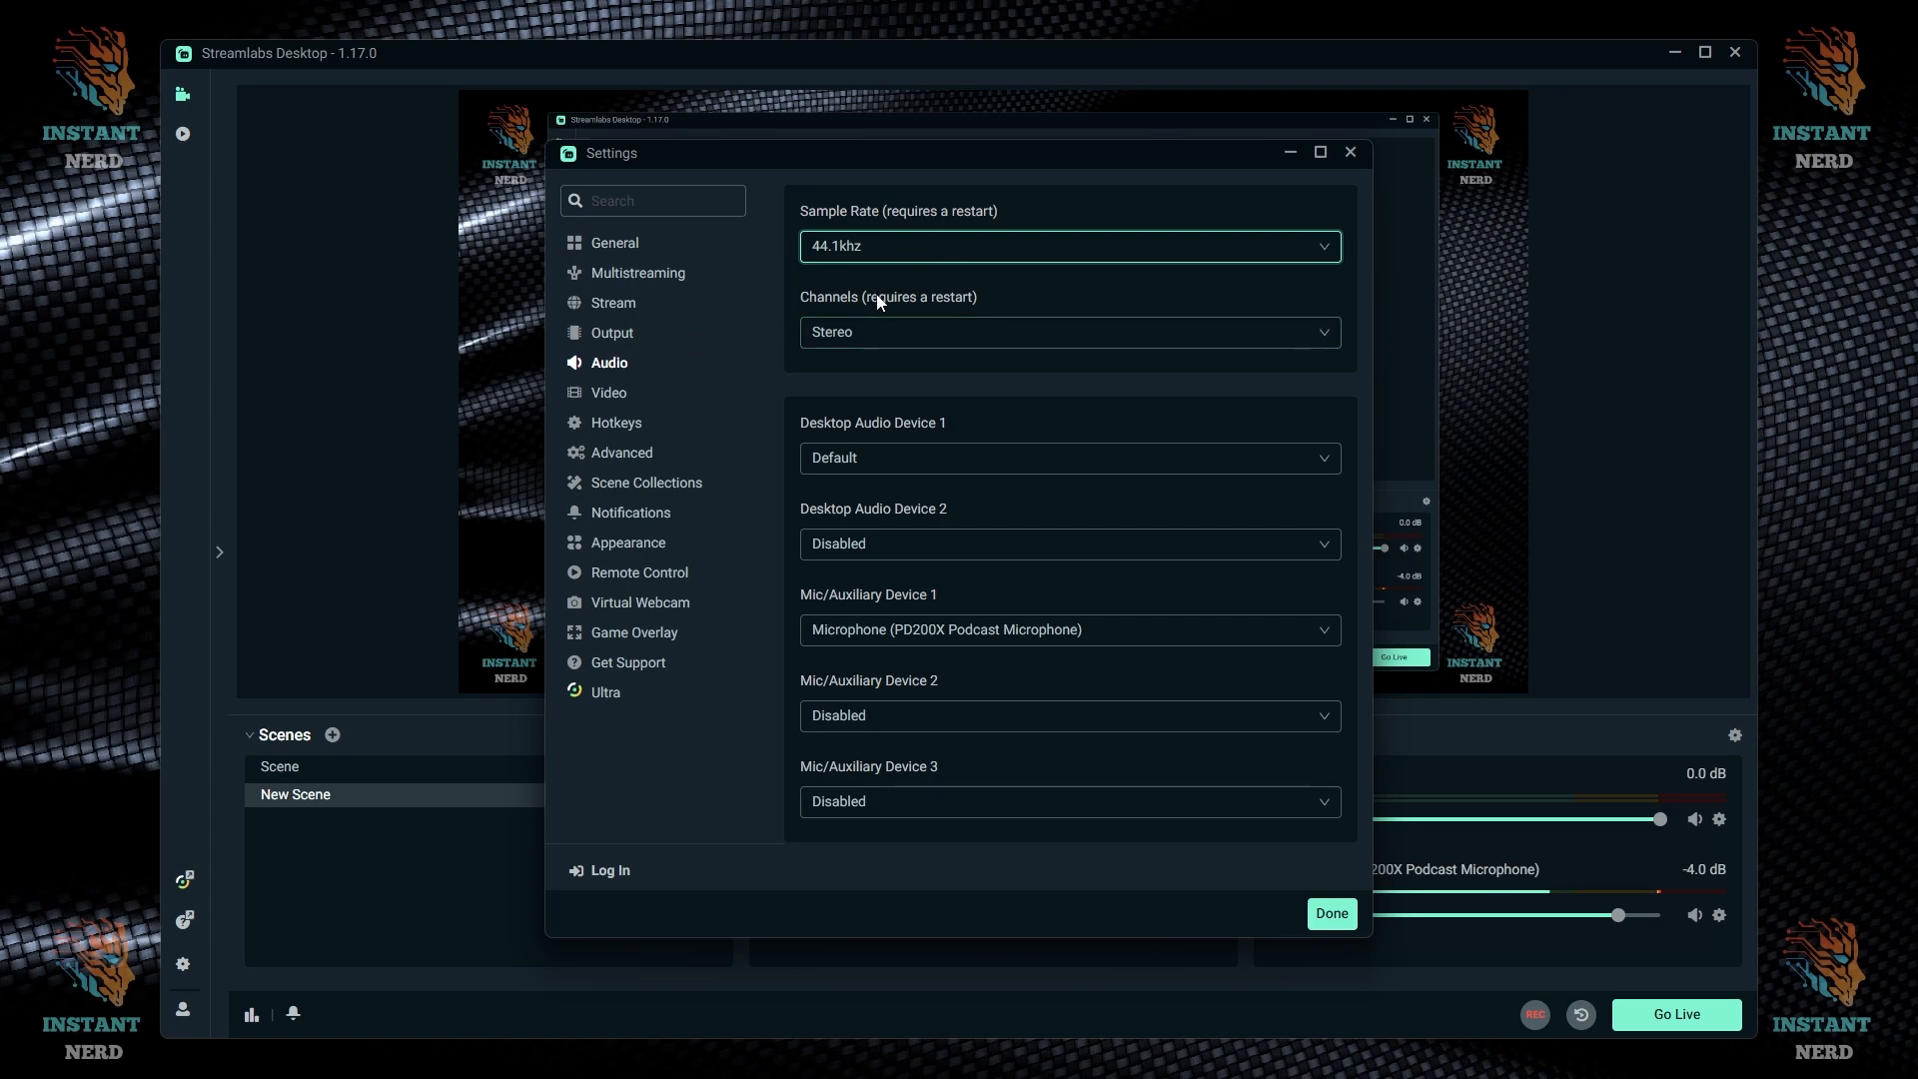
# - In the Audio settings, set the sample rate to 48khz and Desktop Audio Device 1 to Default
pyautogui.click(1019, 253)
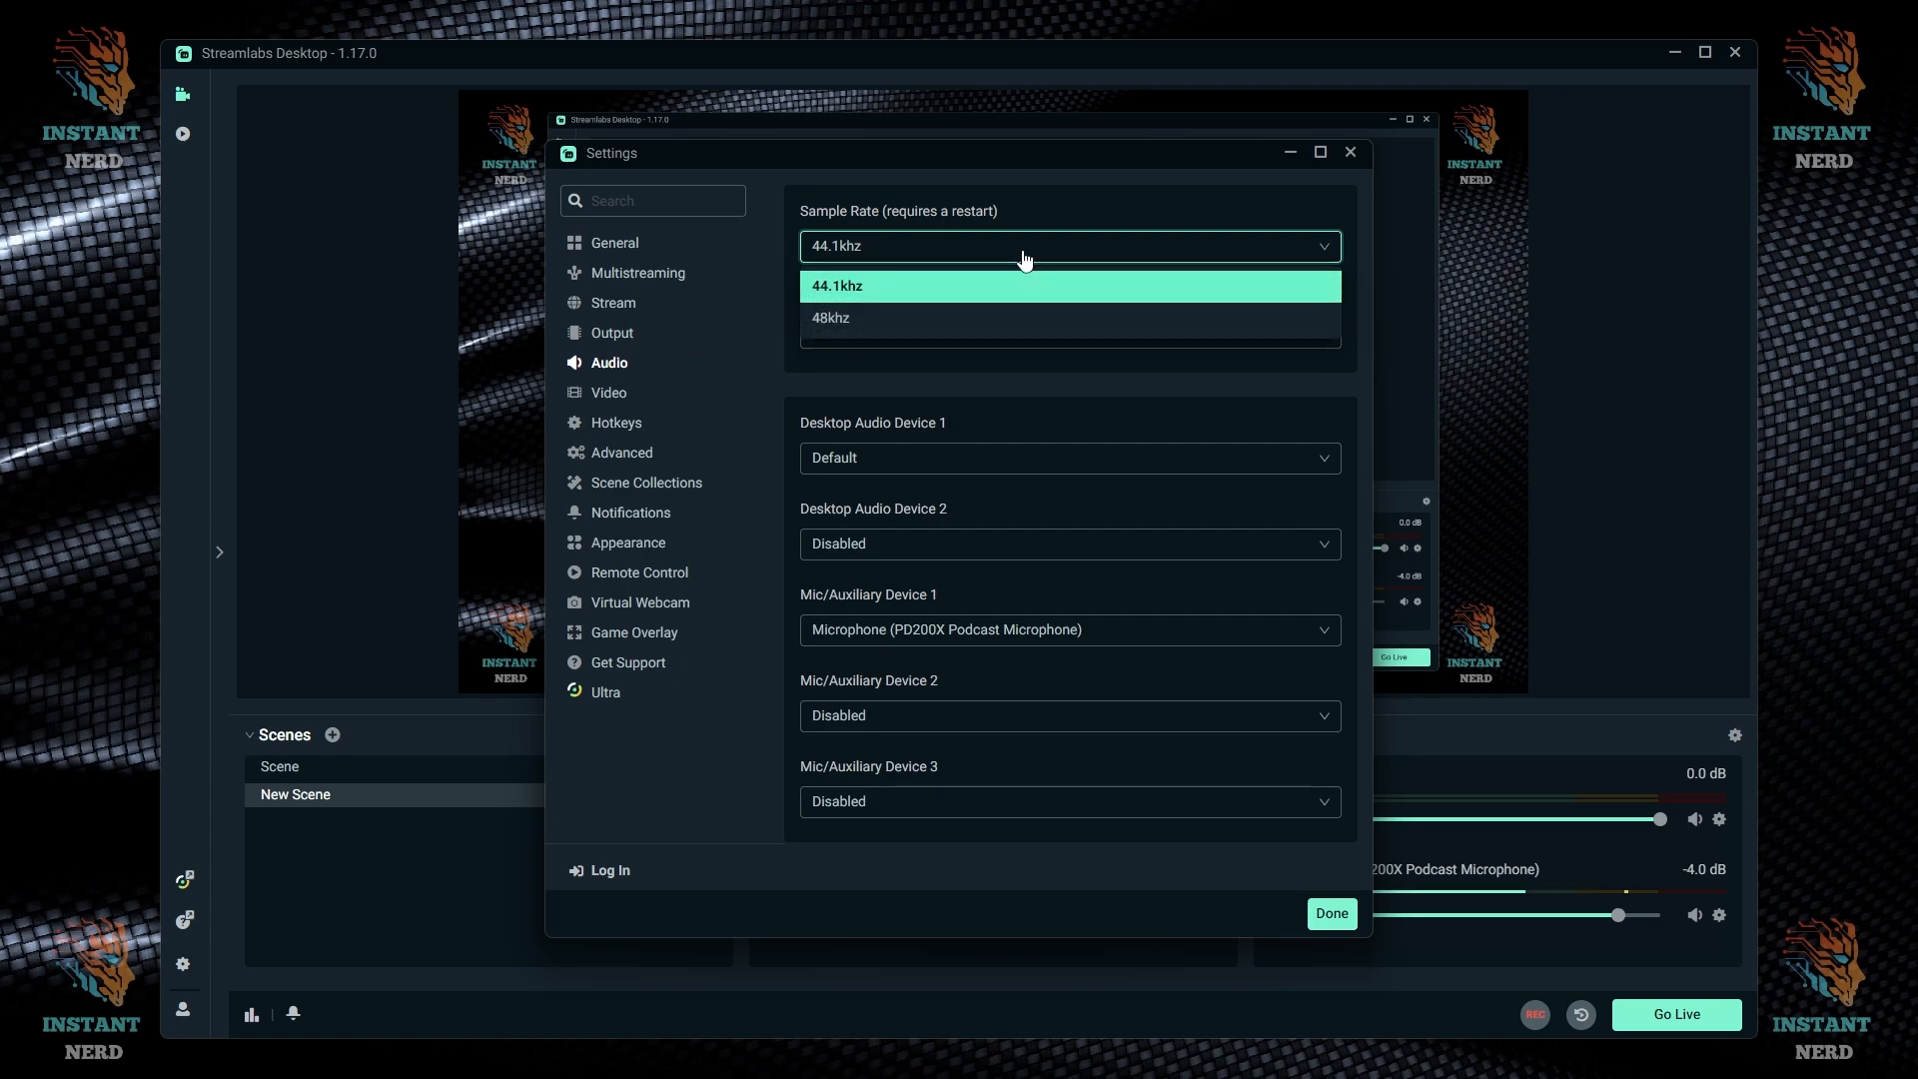
pyautogui.click(849, 320)
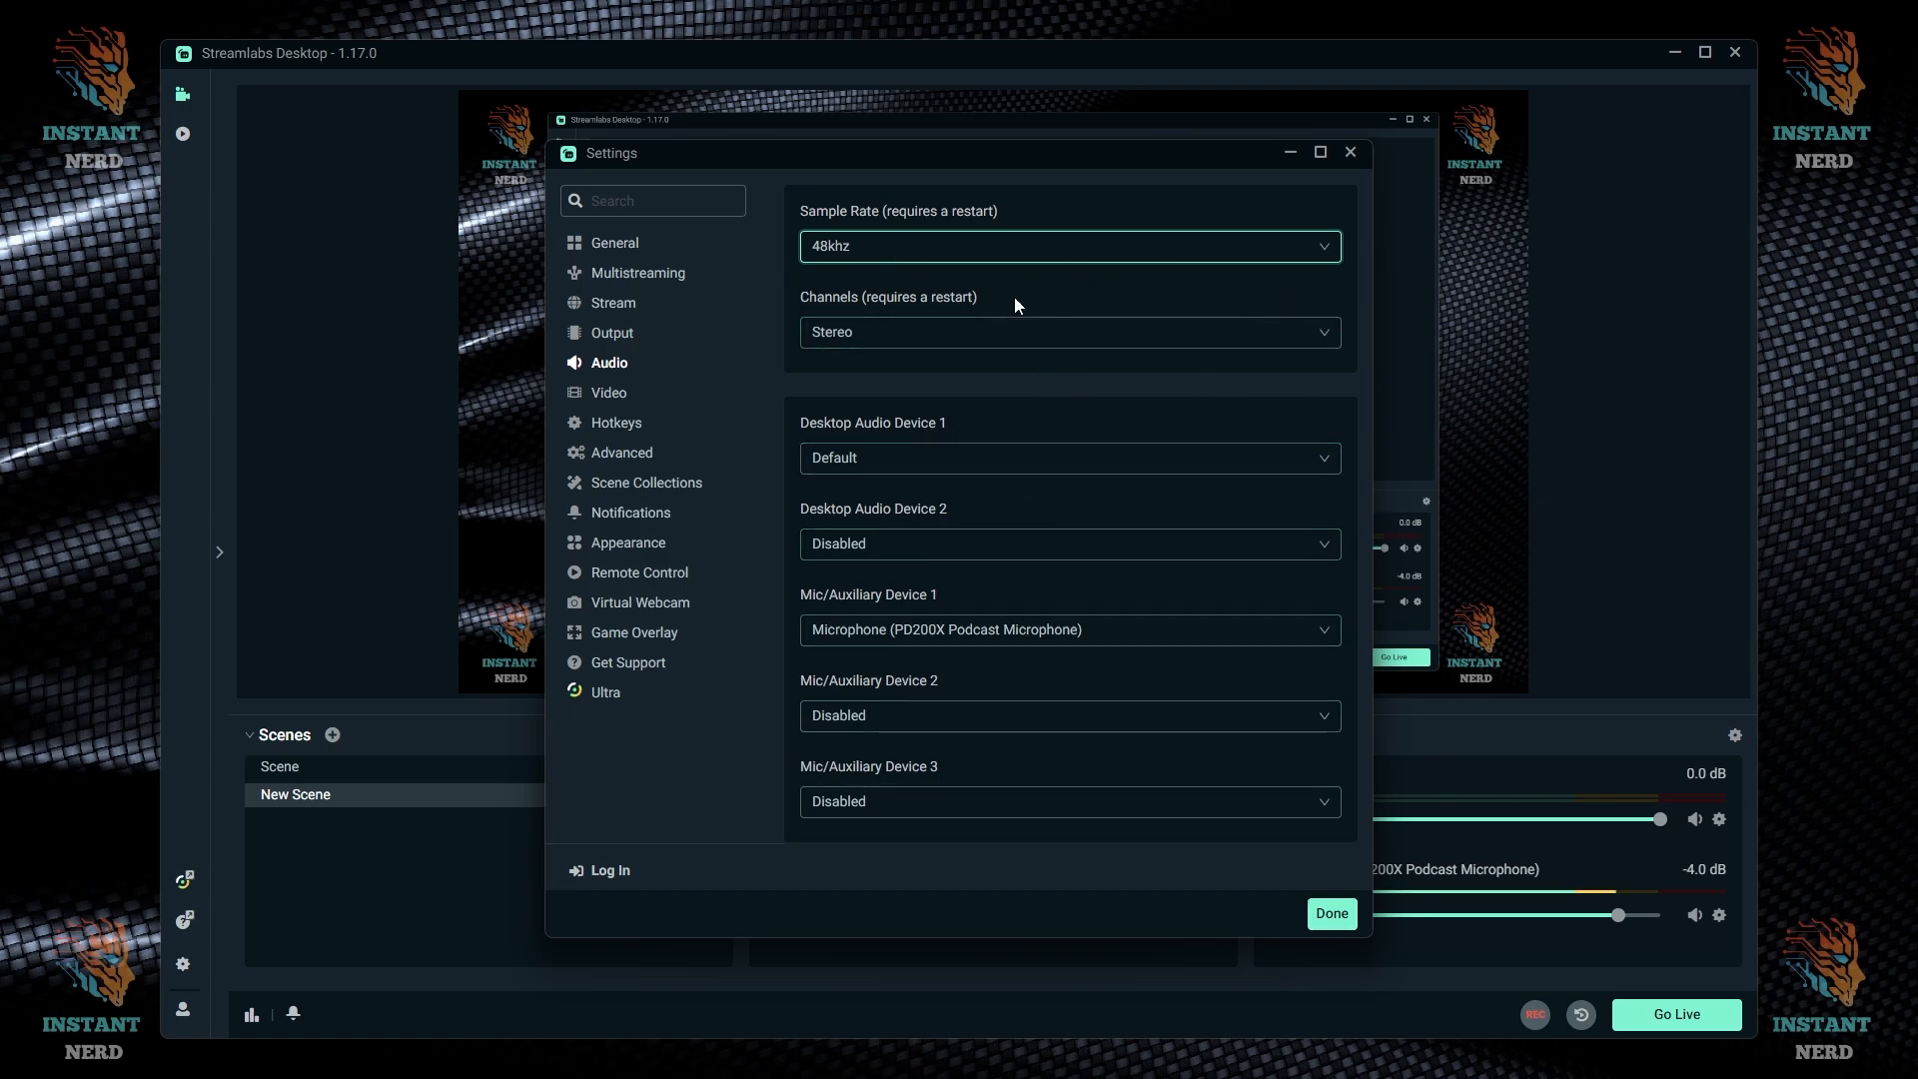
pyautogui.click(848, 257)
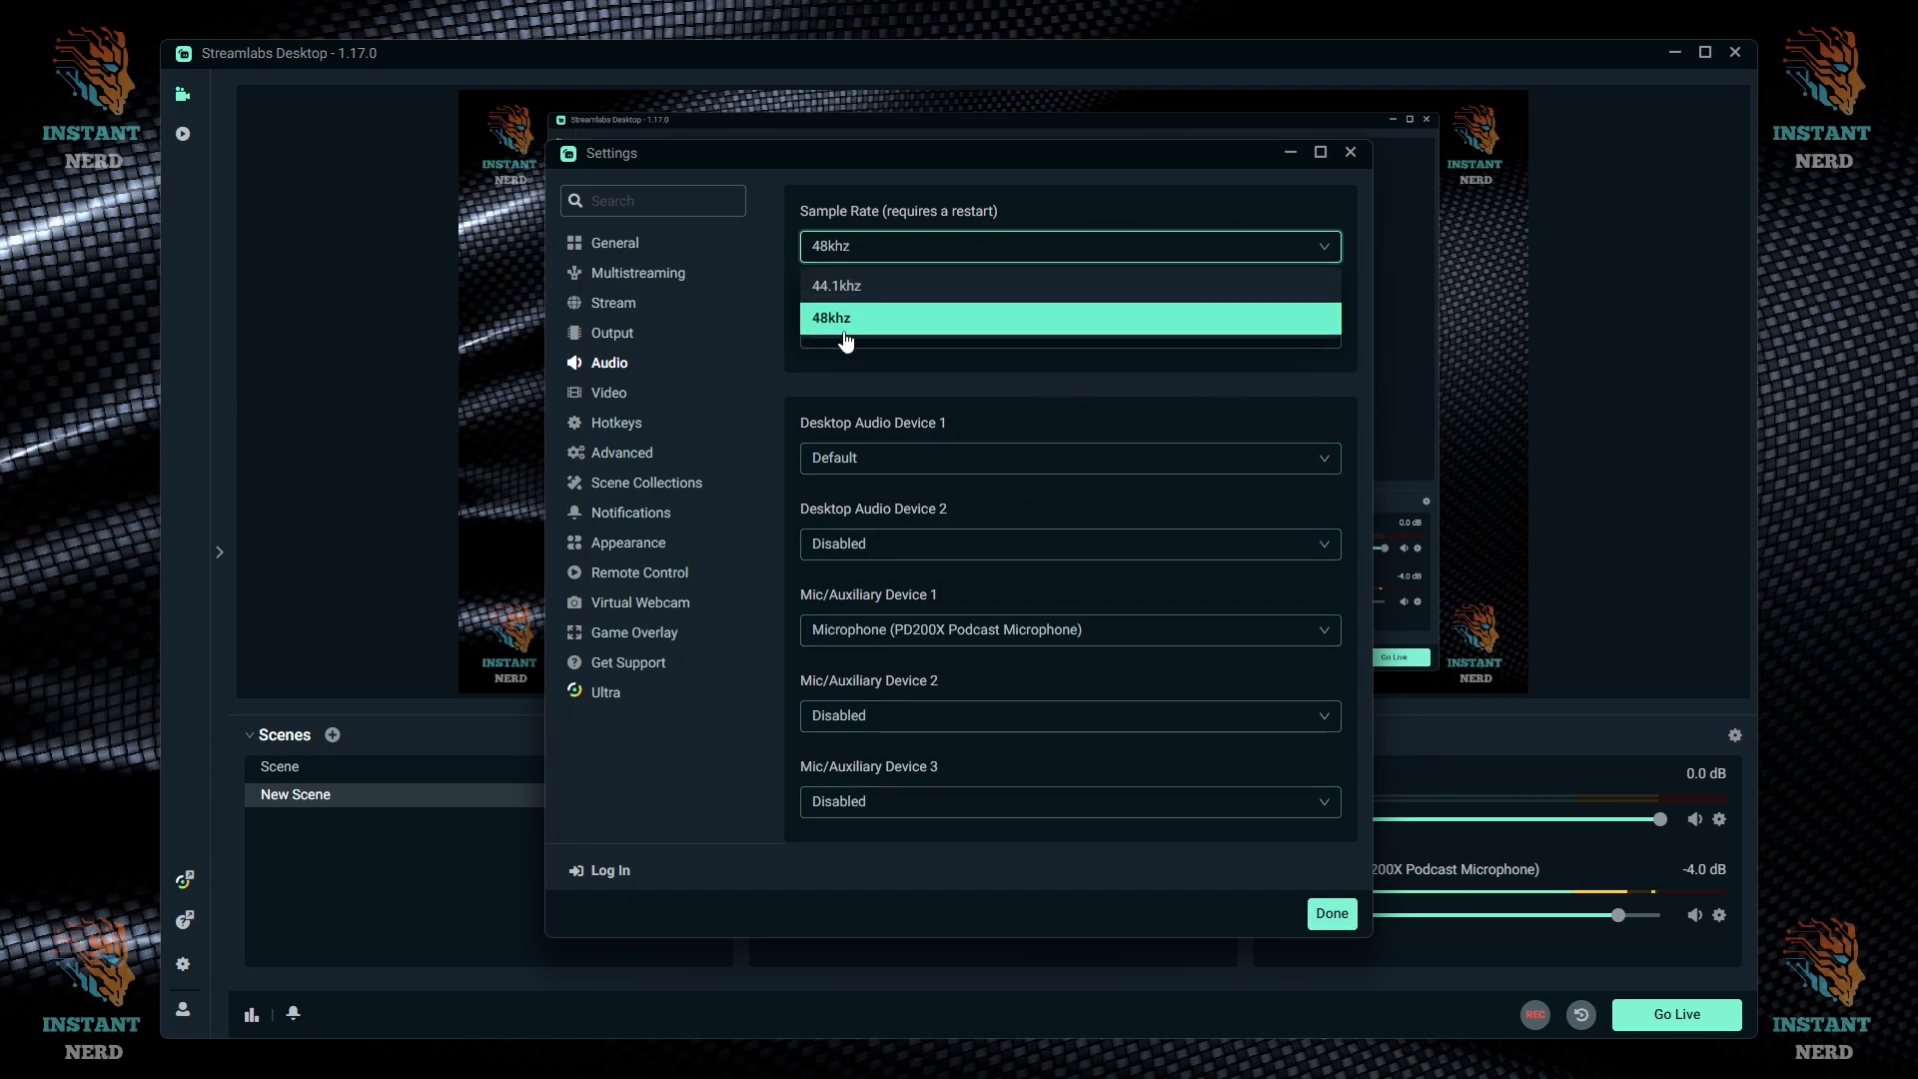
pyautogui.click(844, 320)
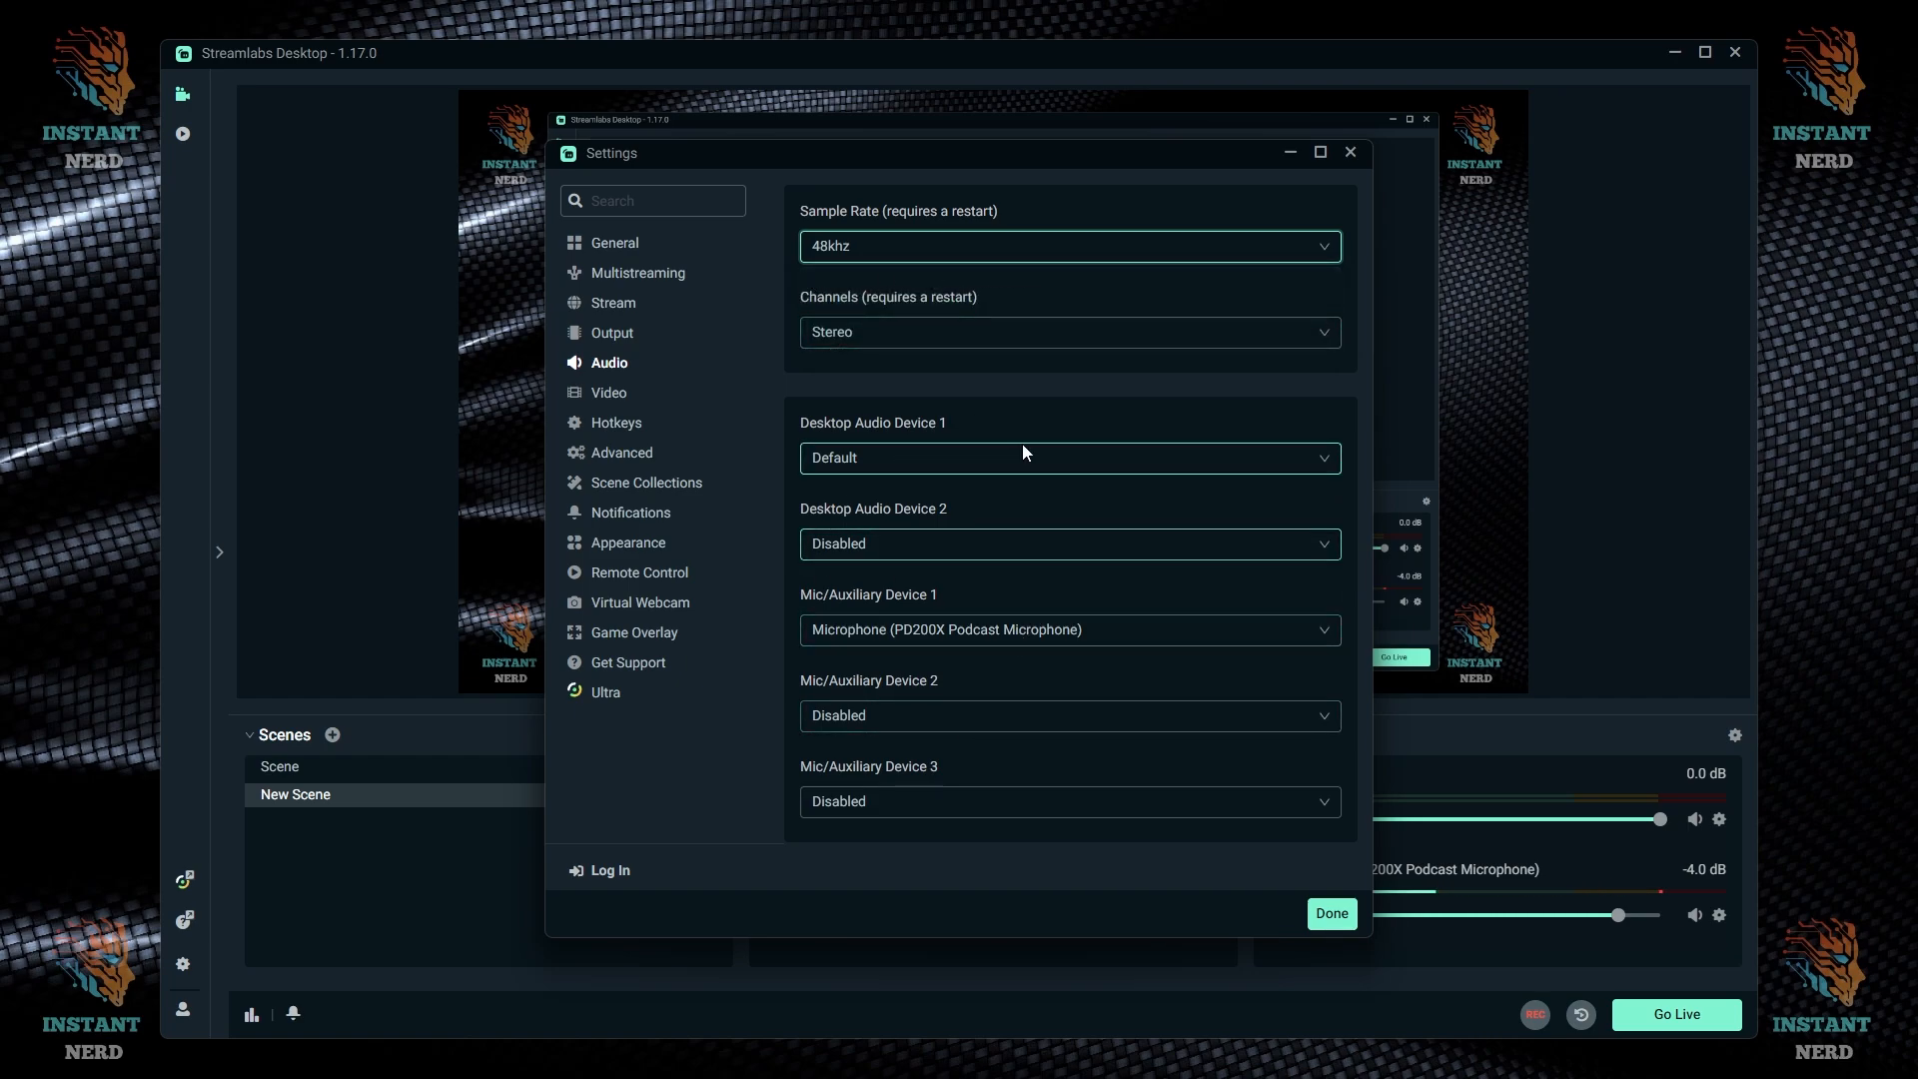
pyautogui.click(1076, 463)
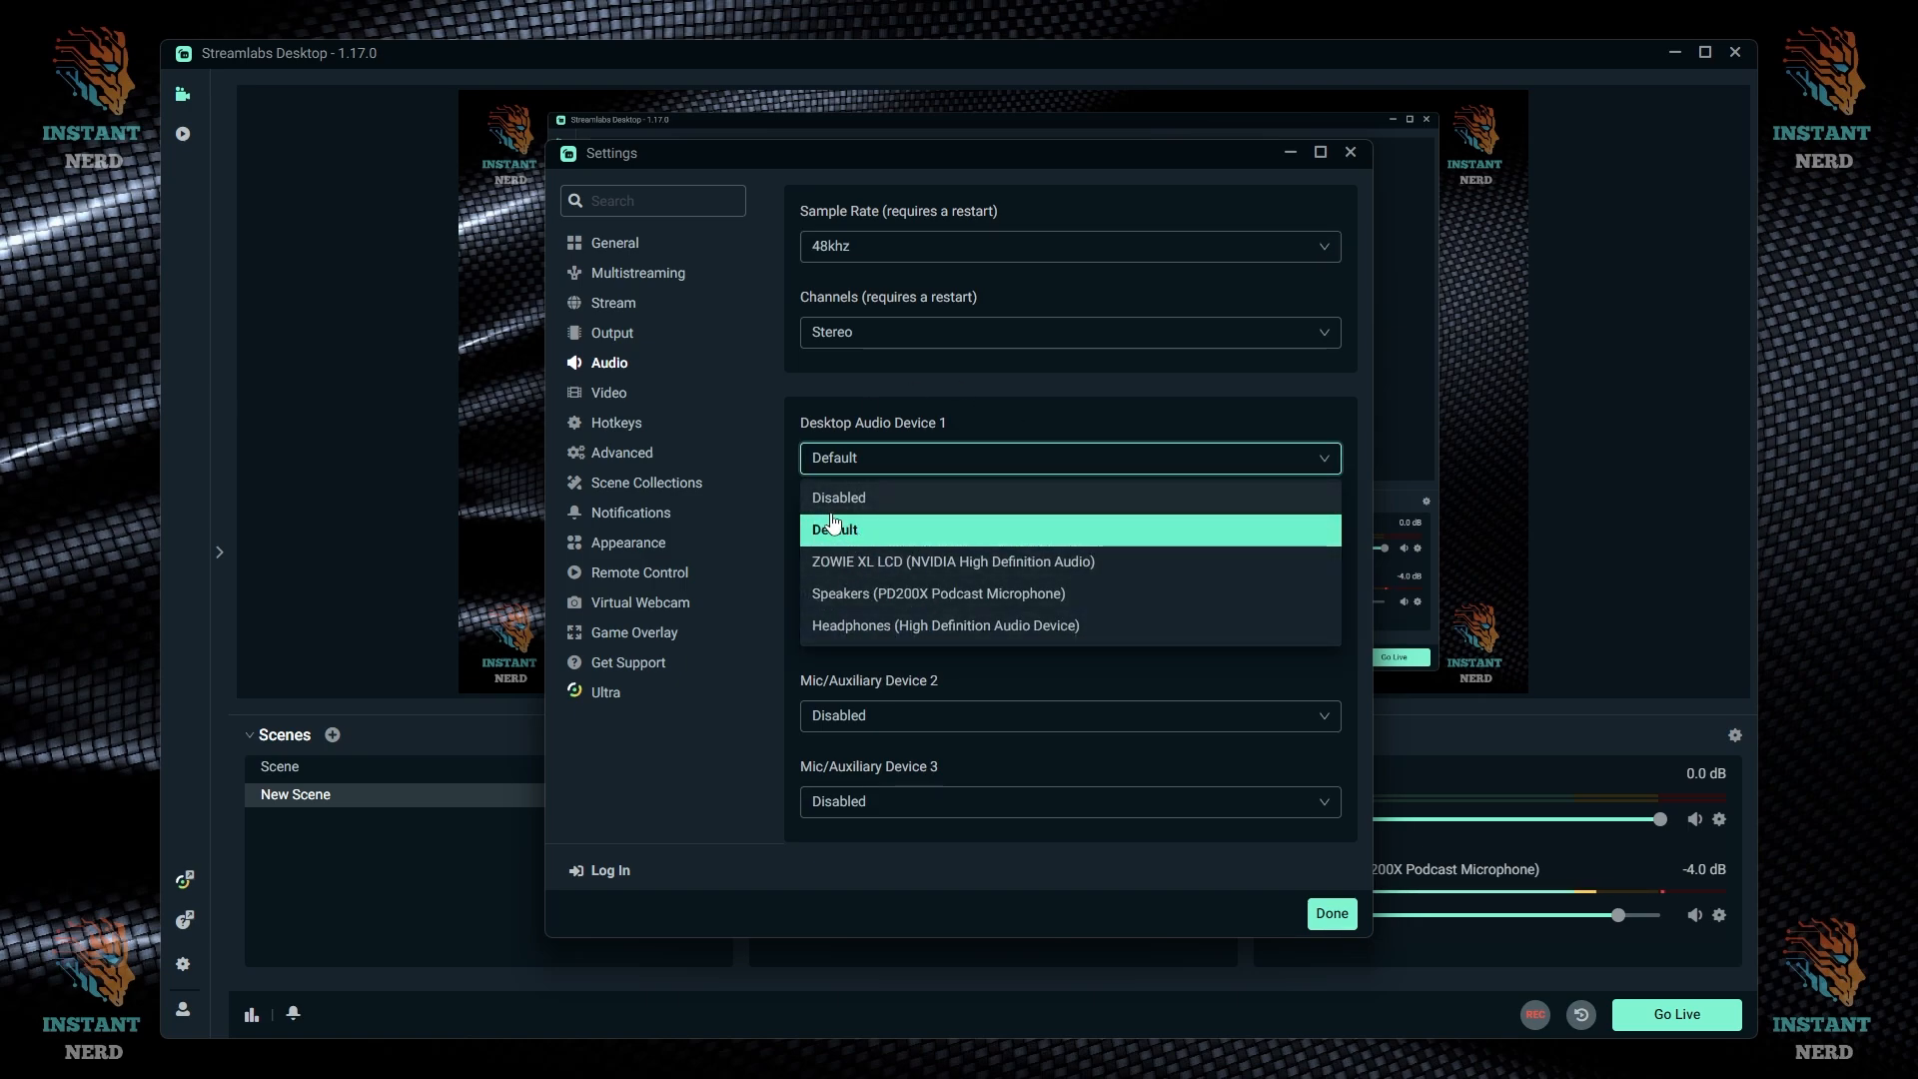
pyautogui.click(857, 537)
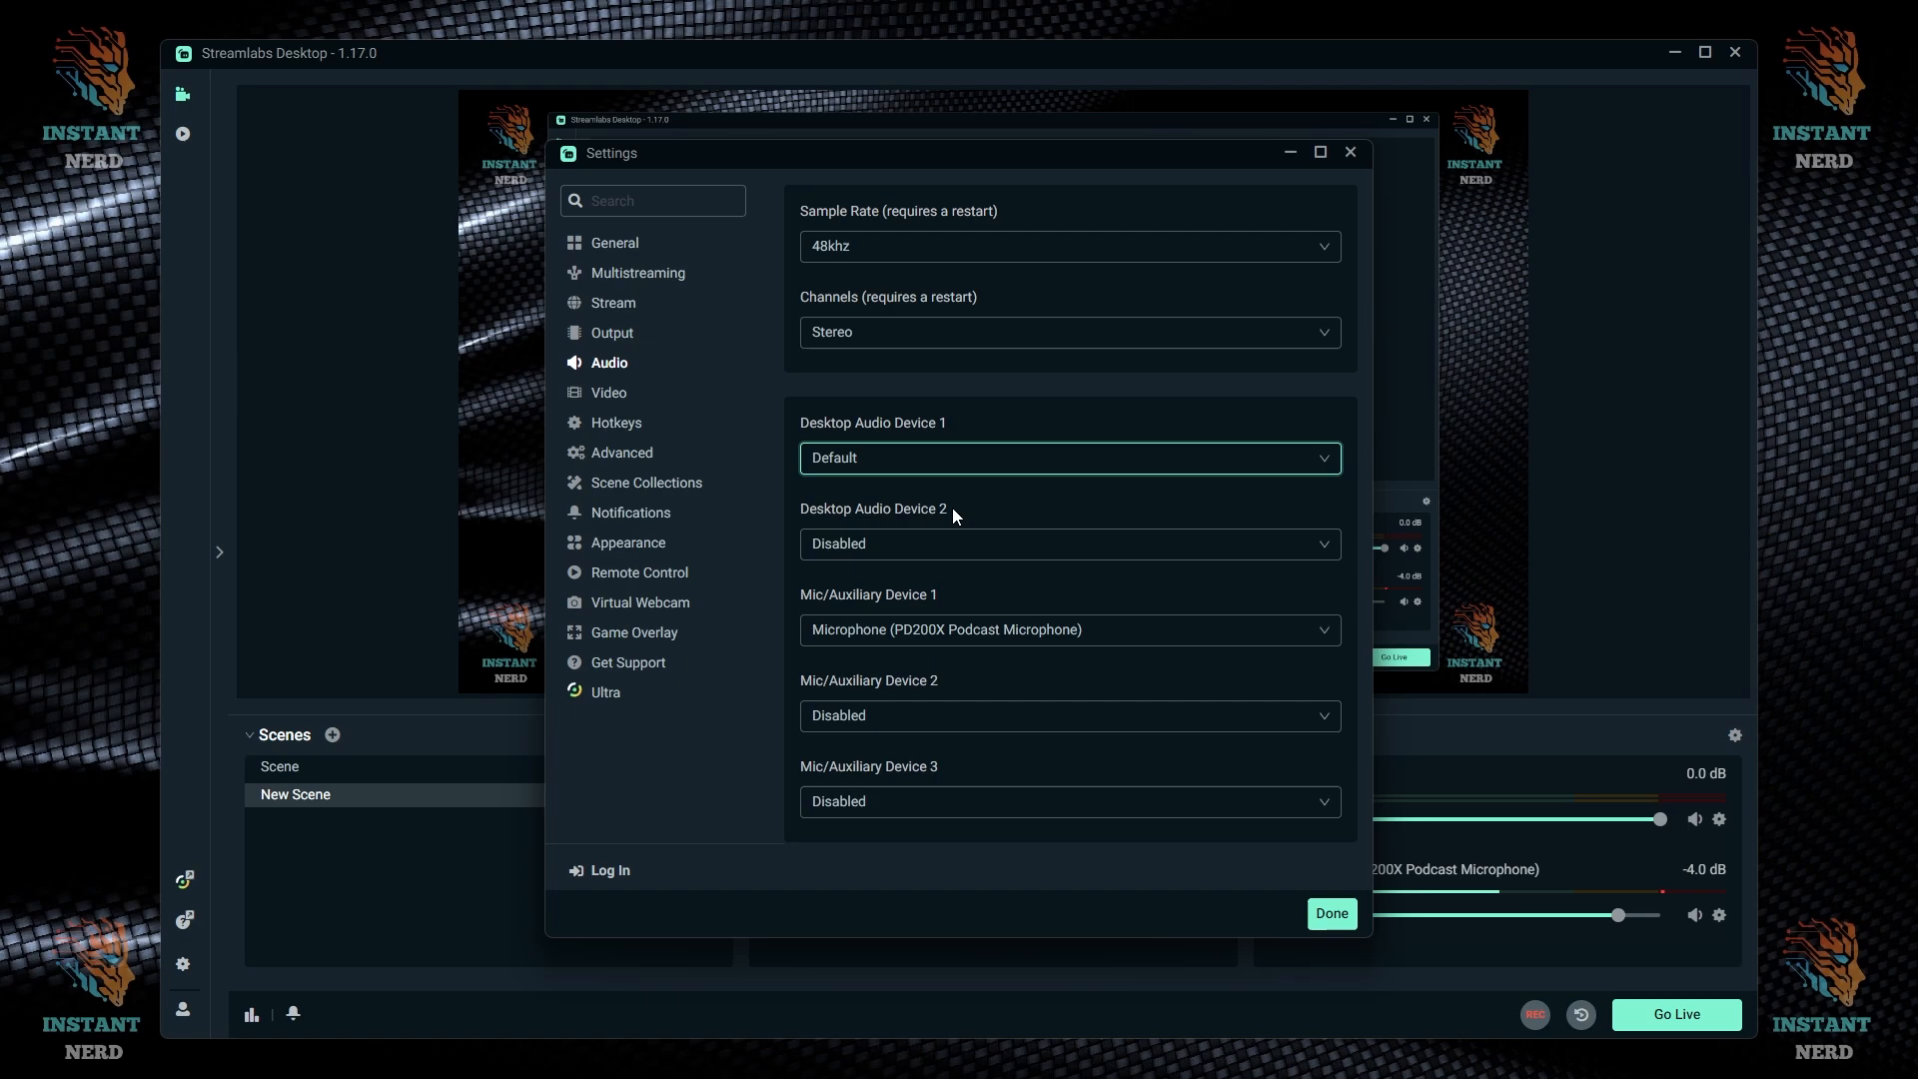
# - Open the Video settings and review the available output (scaled) resolutions
pyautogui.click(619, 392)
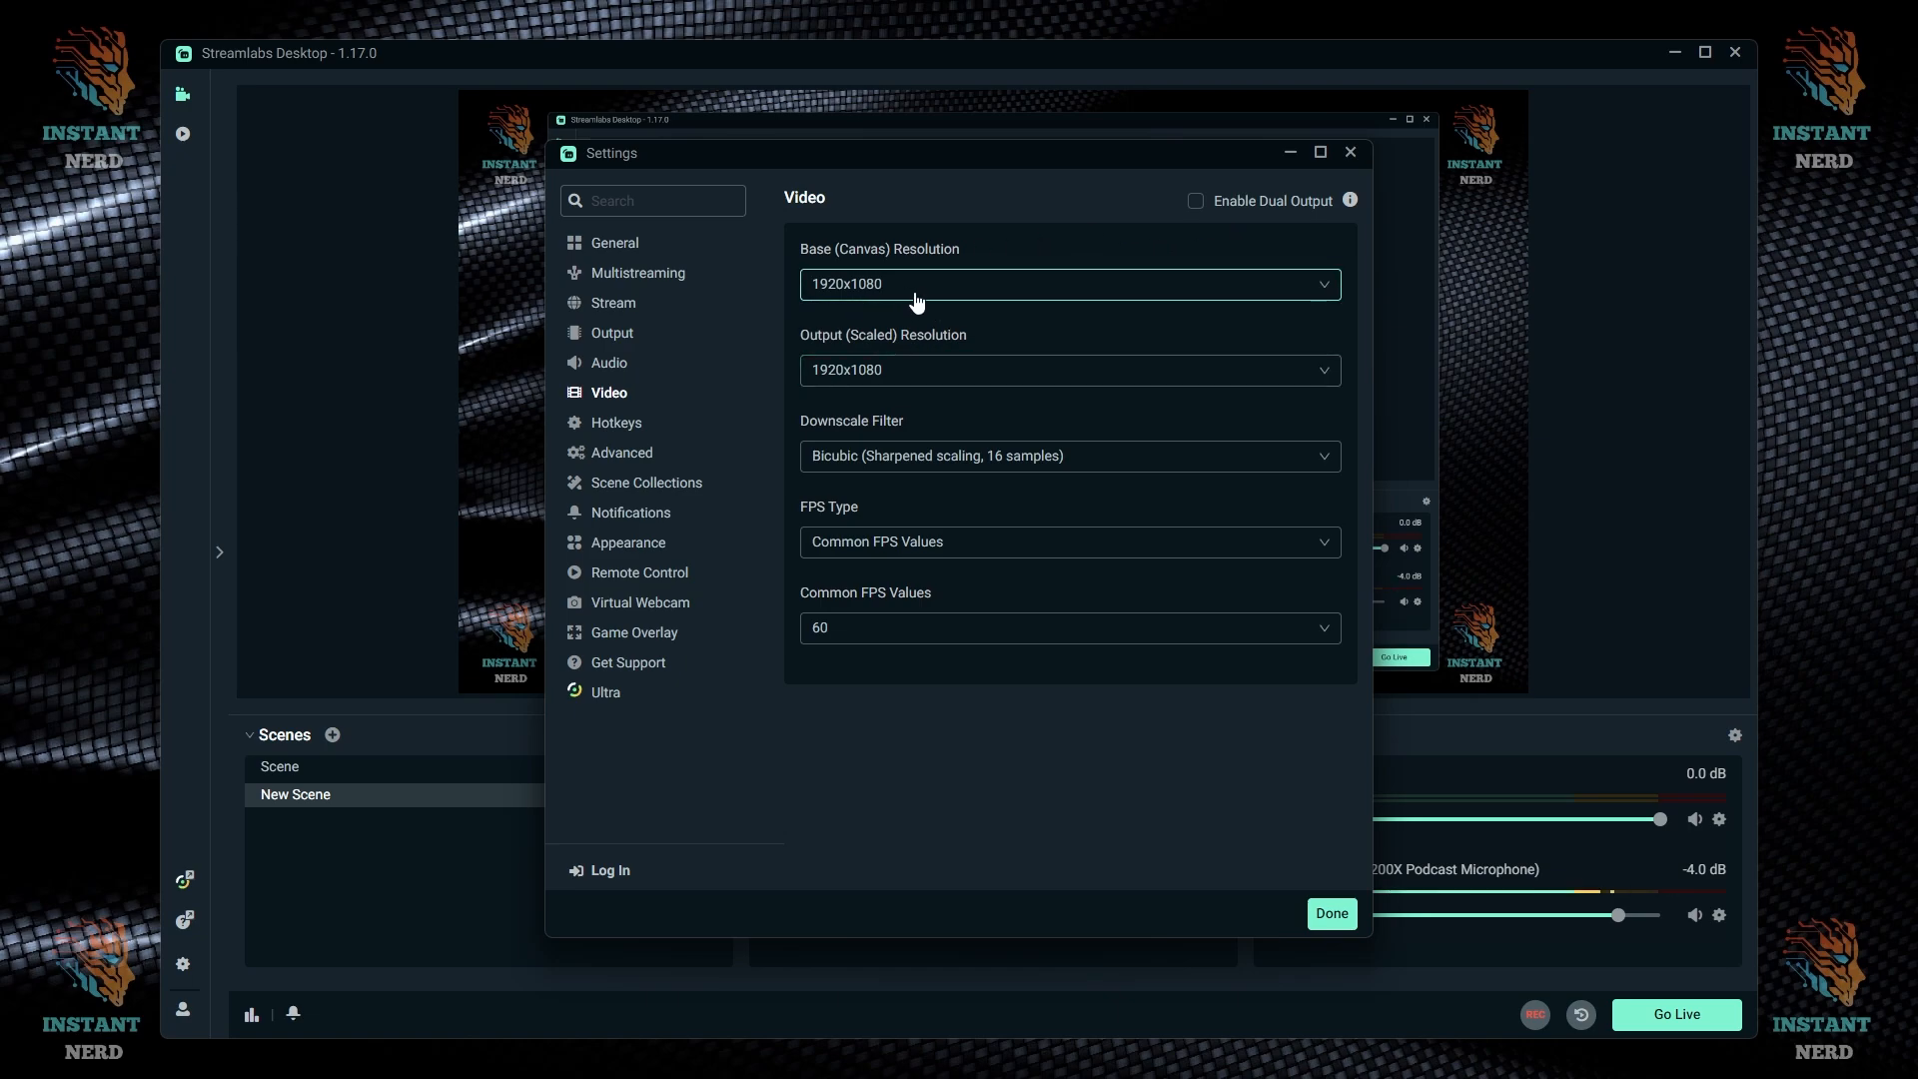
pyautogui.click(977, 381)
pyautogui.click(929, 383)
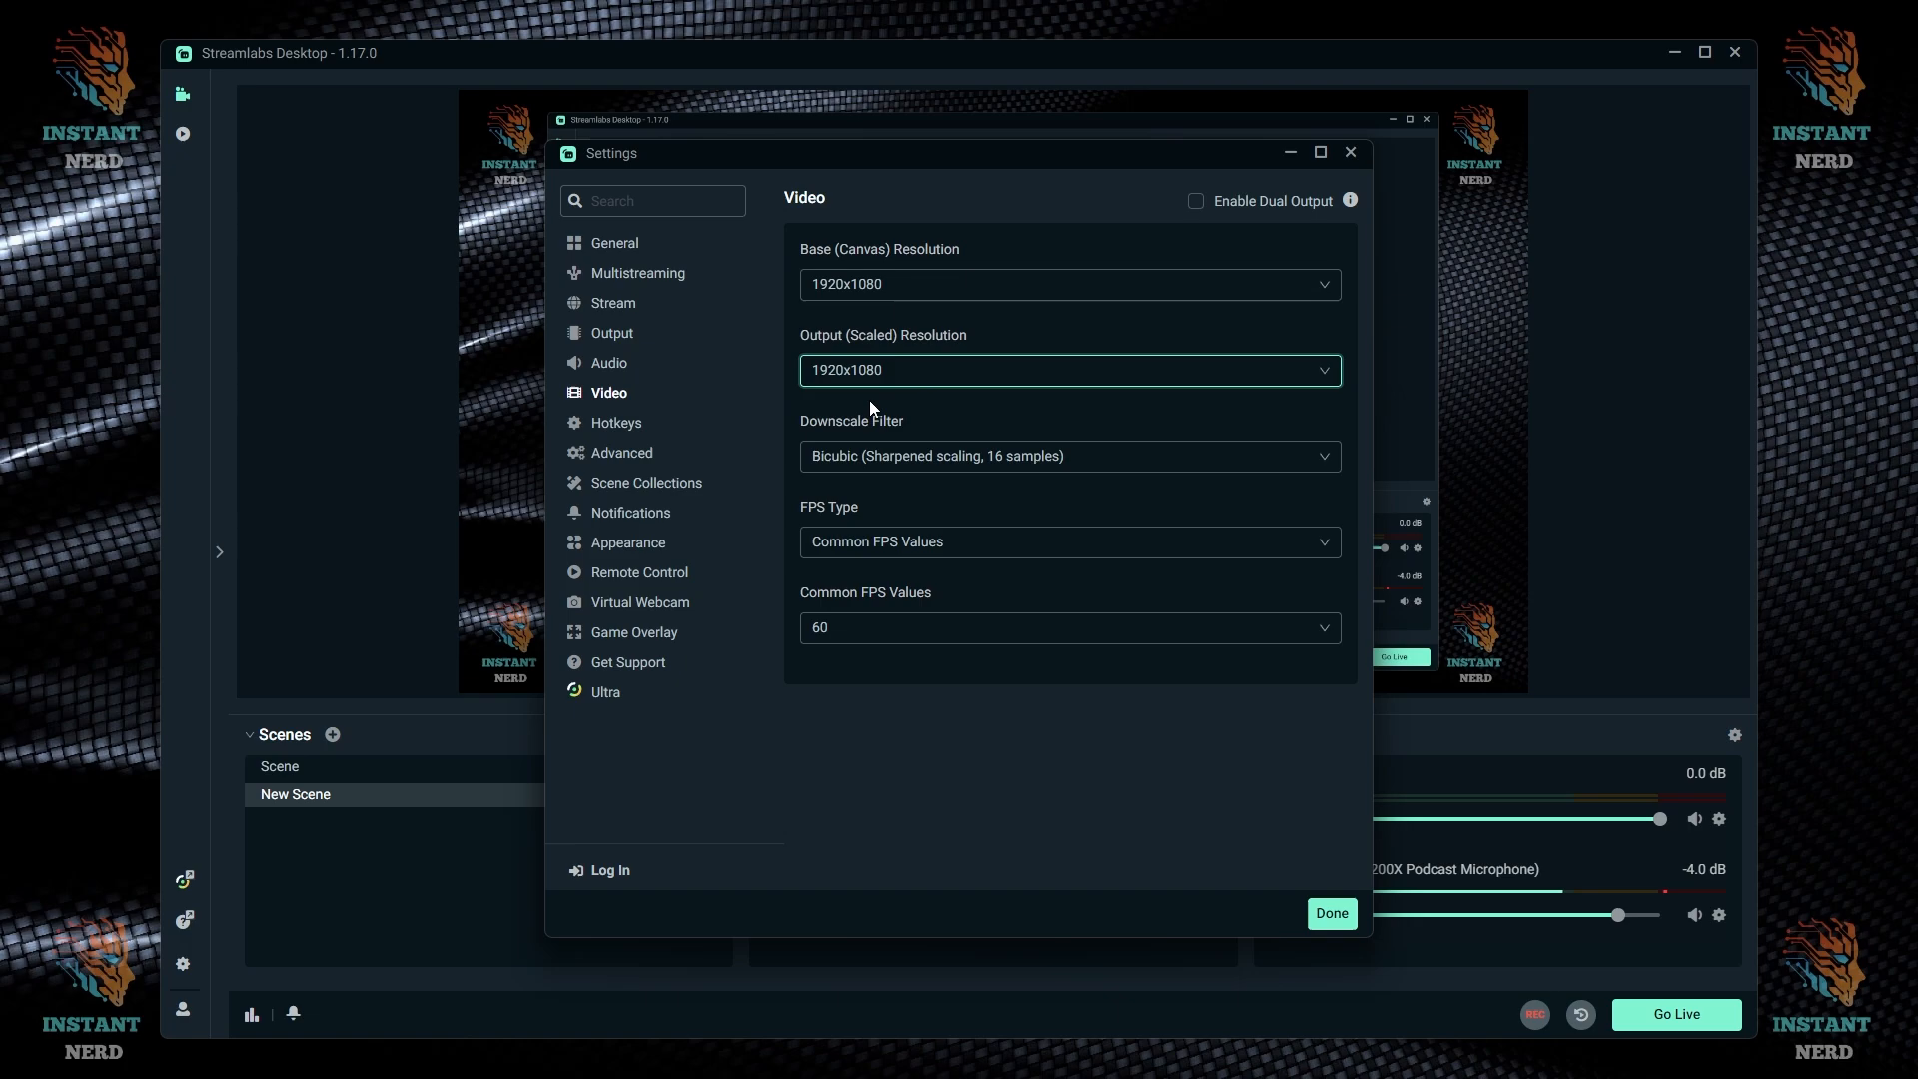
pyautogui.click(900, 378)
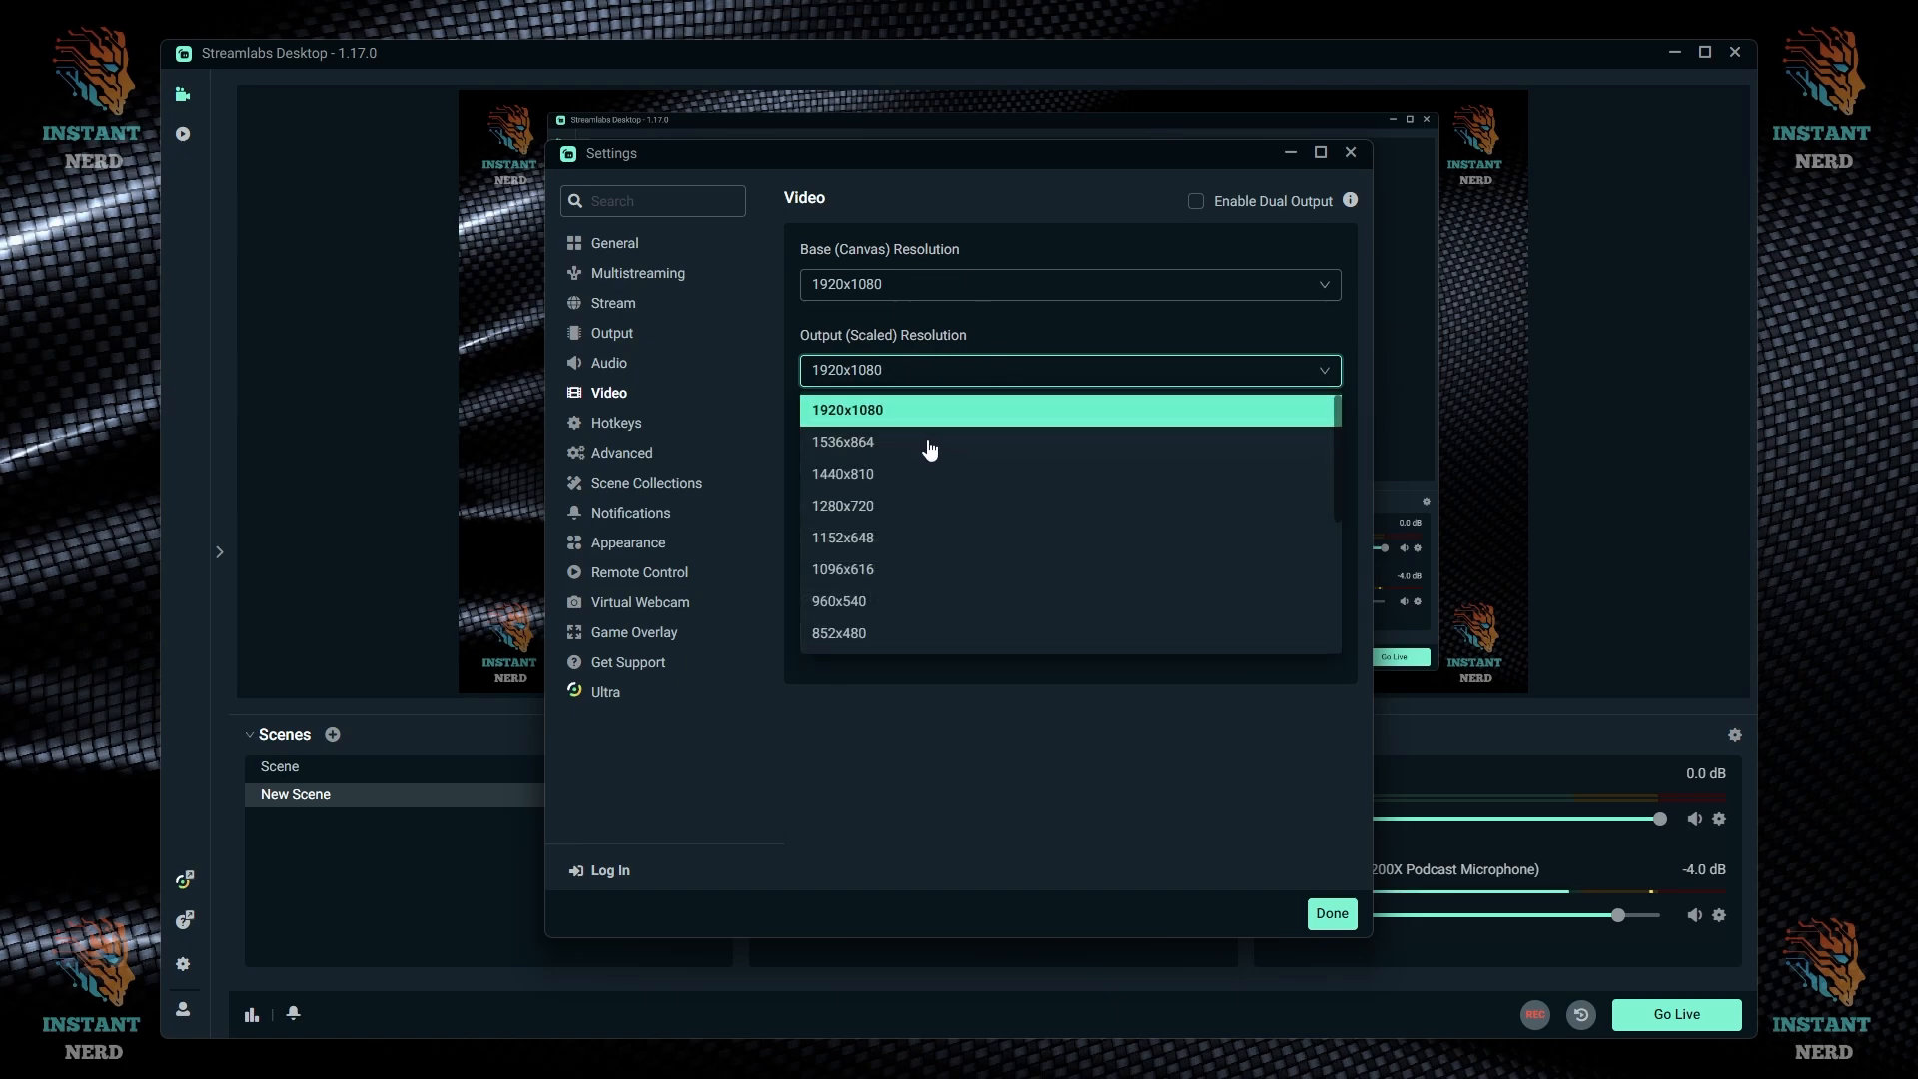
pyautogui.click(915, 392)
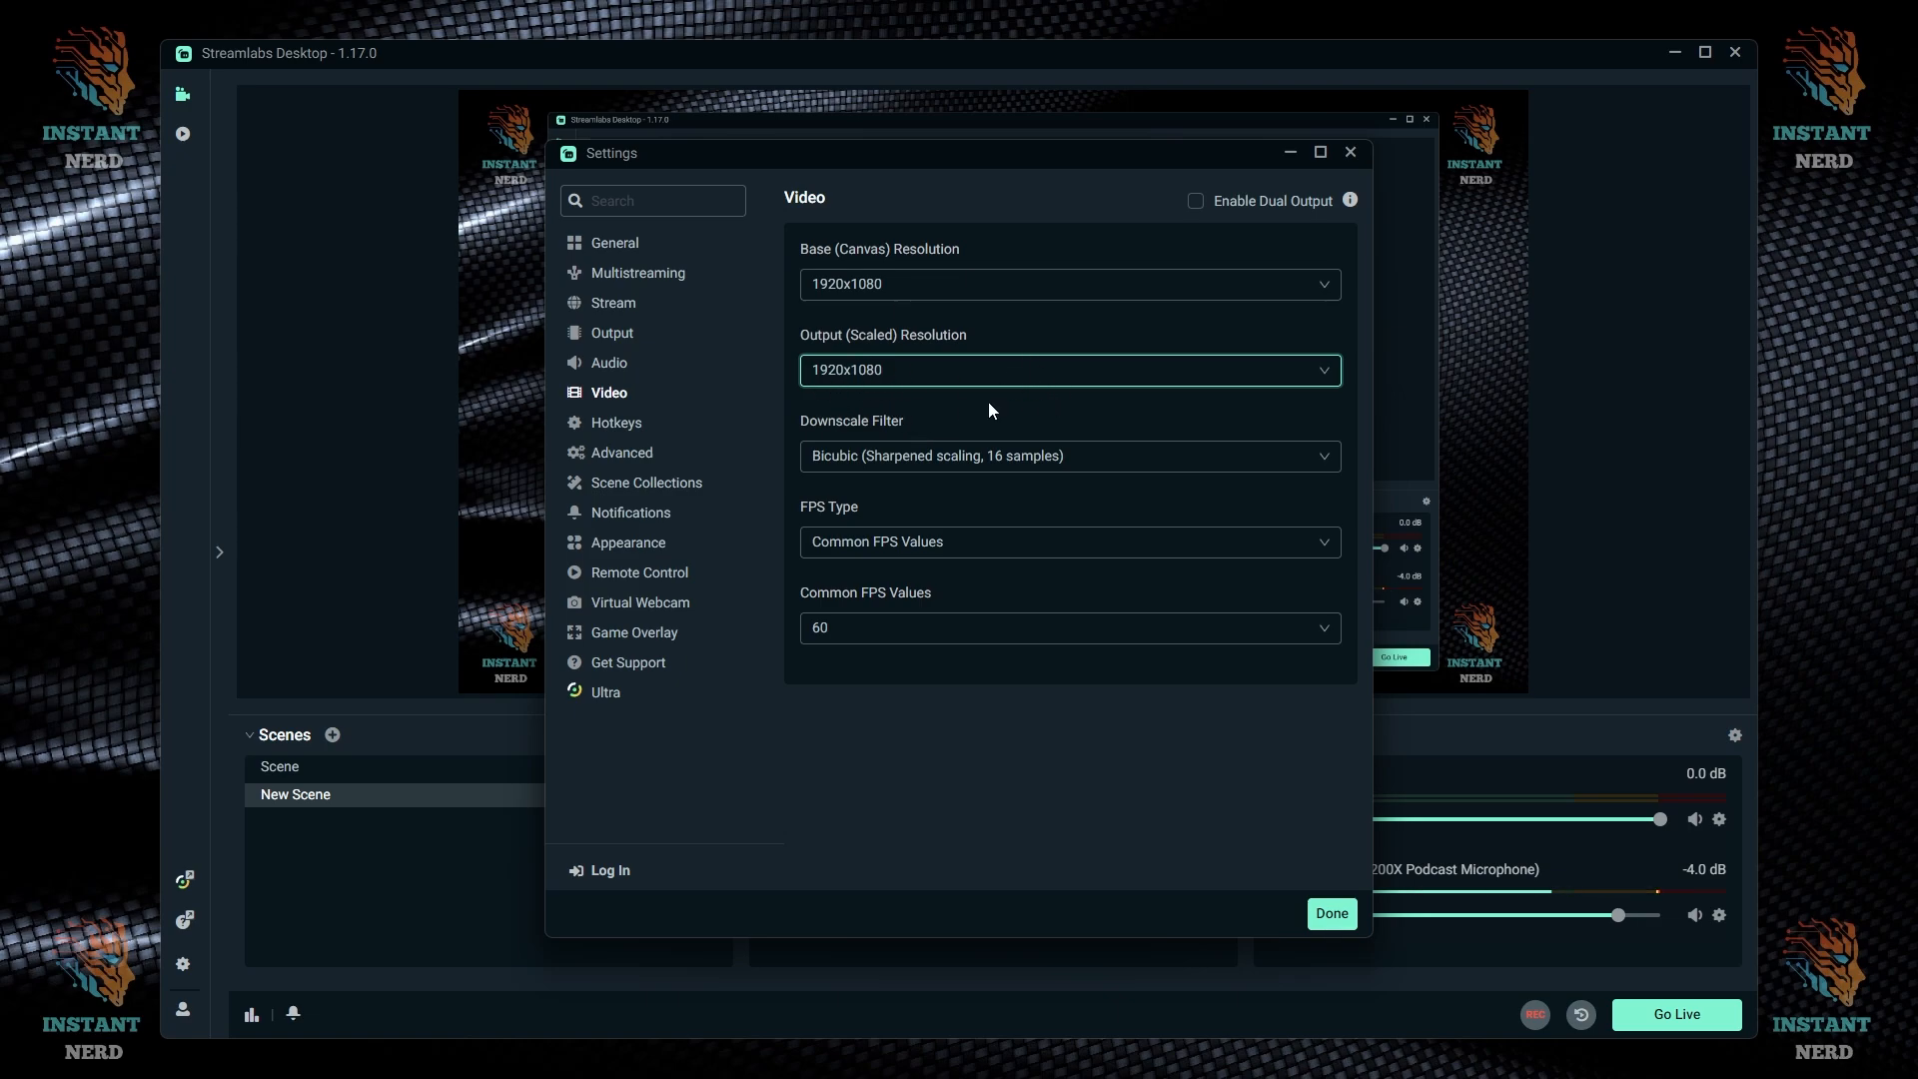
# - Set the output (scaled) resolution to 1280x720
pyautogui.click(950, 396)
pyautogui.click(874, 385)
pyautogui.click(904, 389)
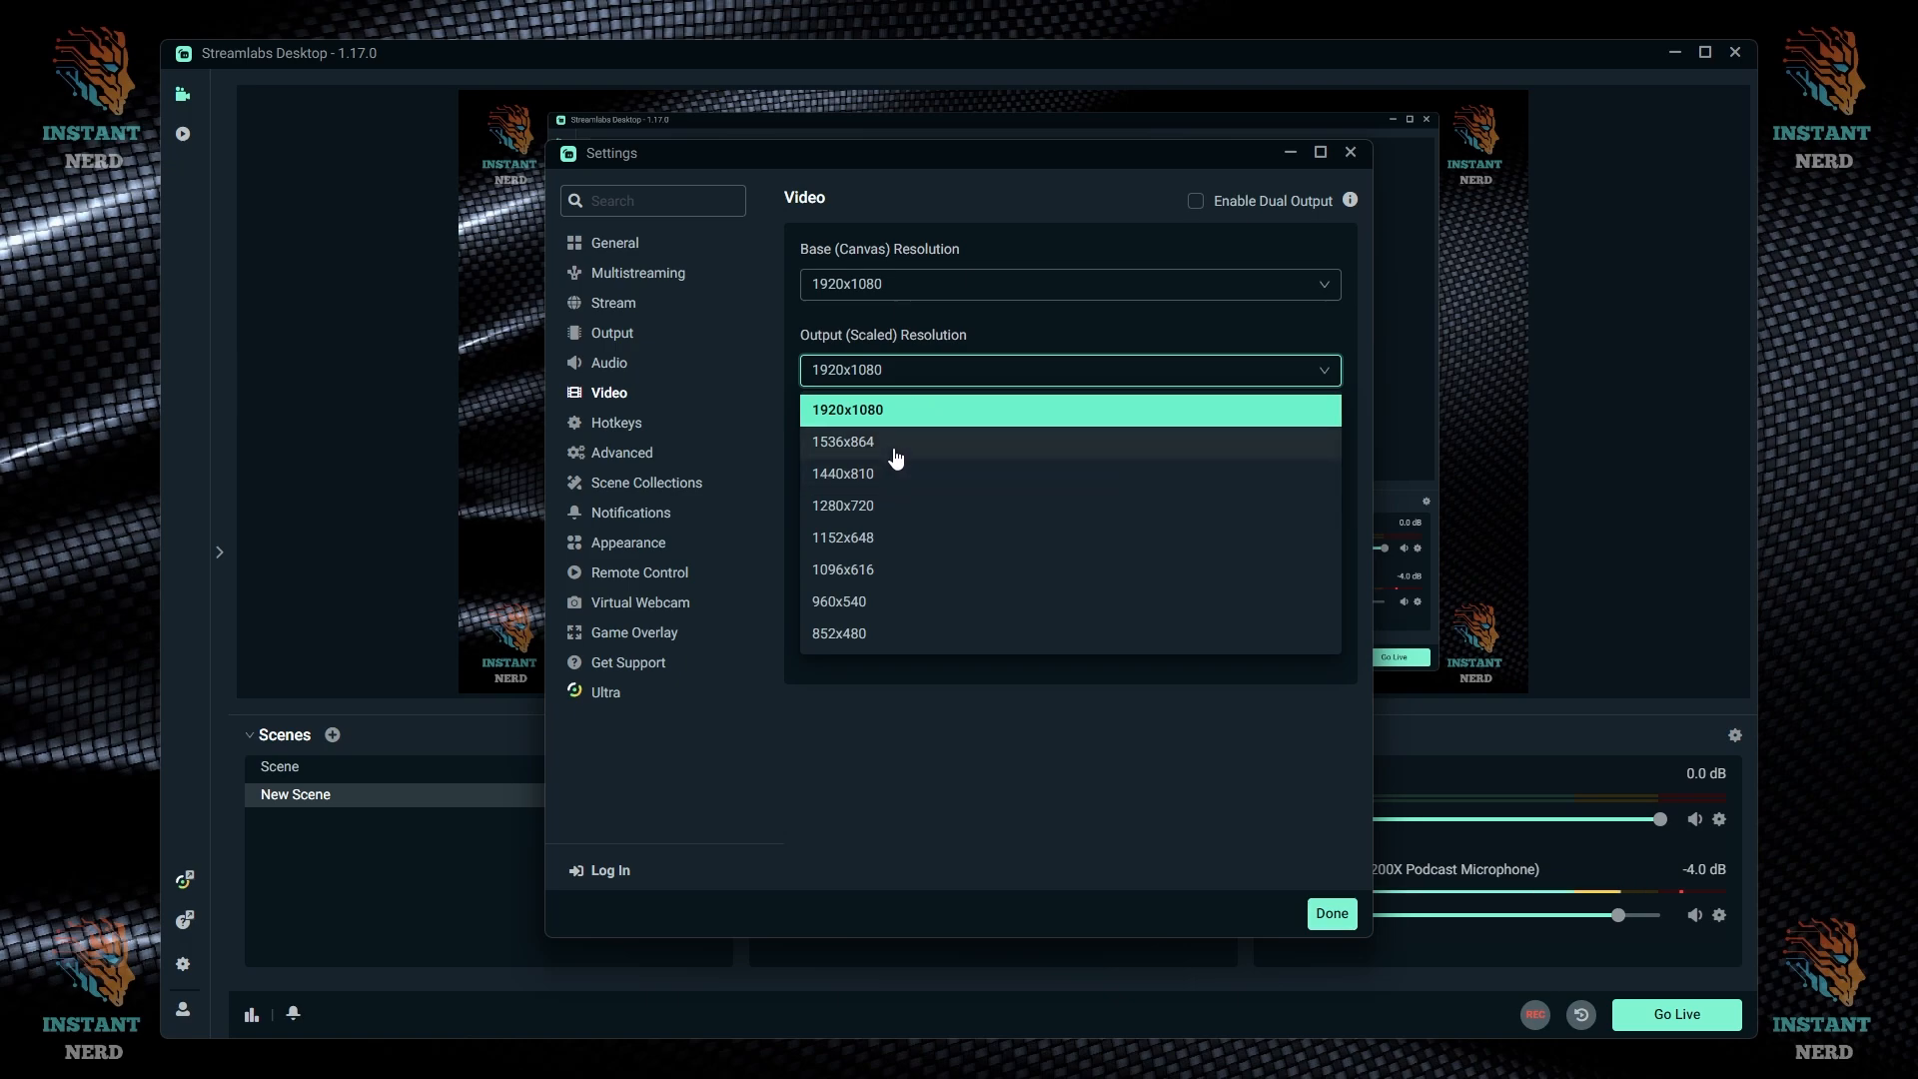
pyautogui.click(888, 511)
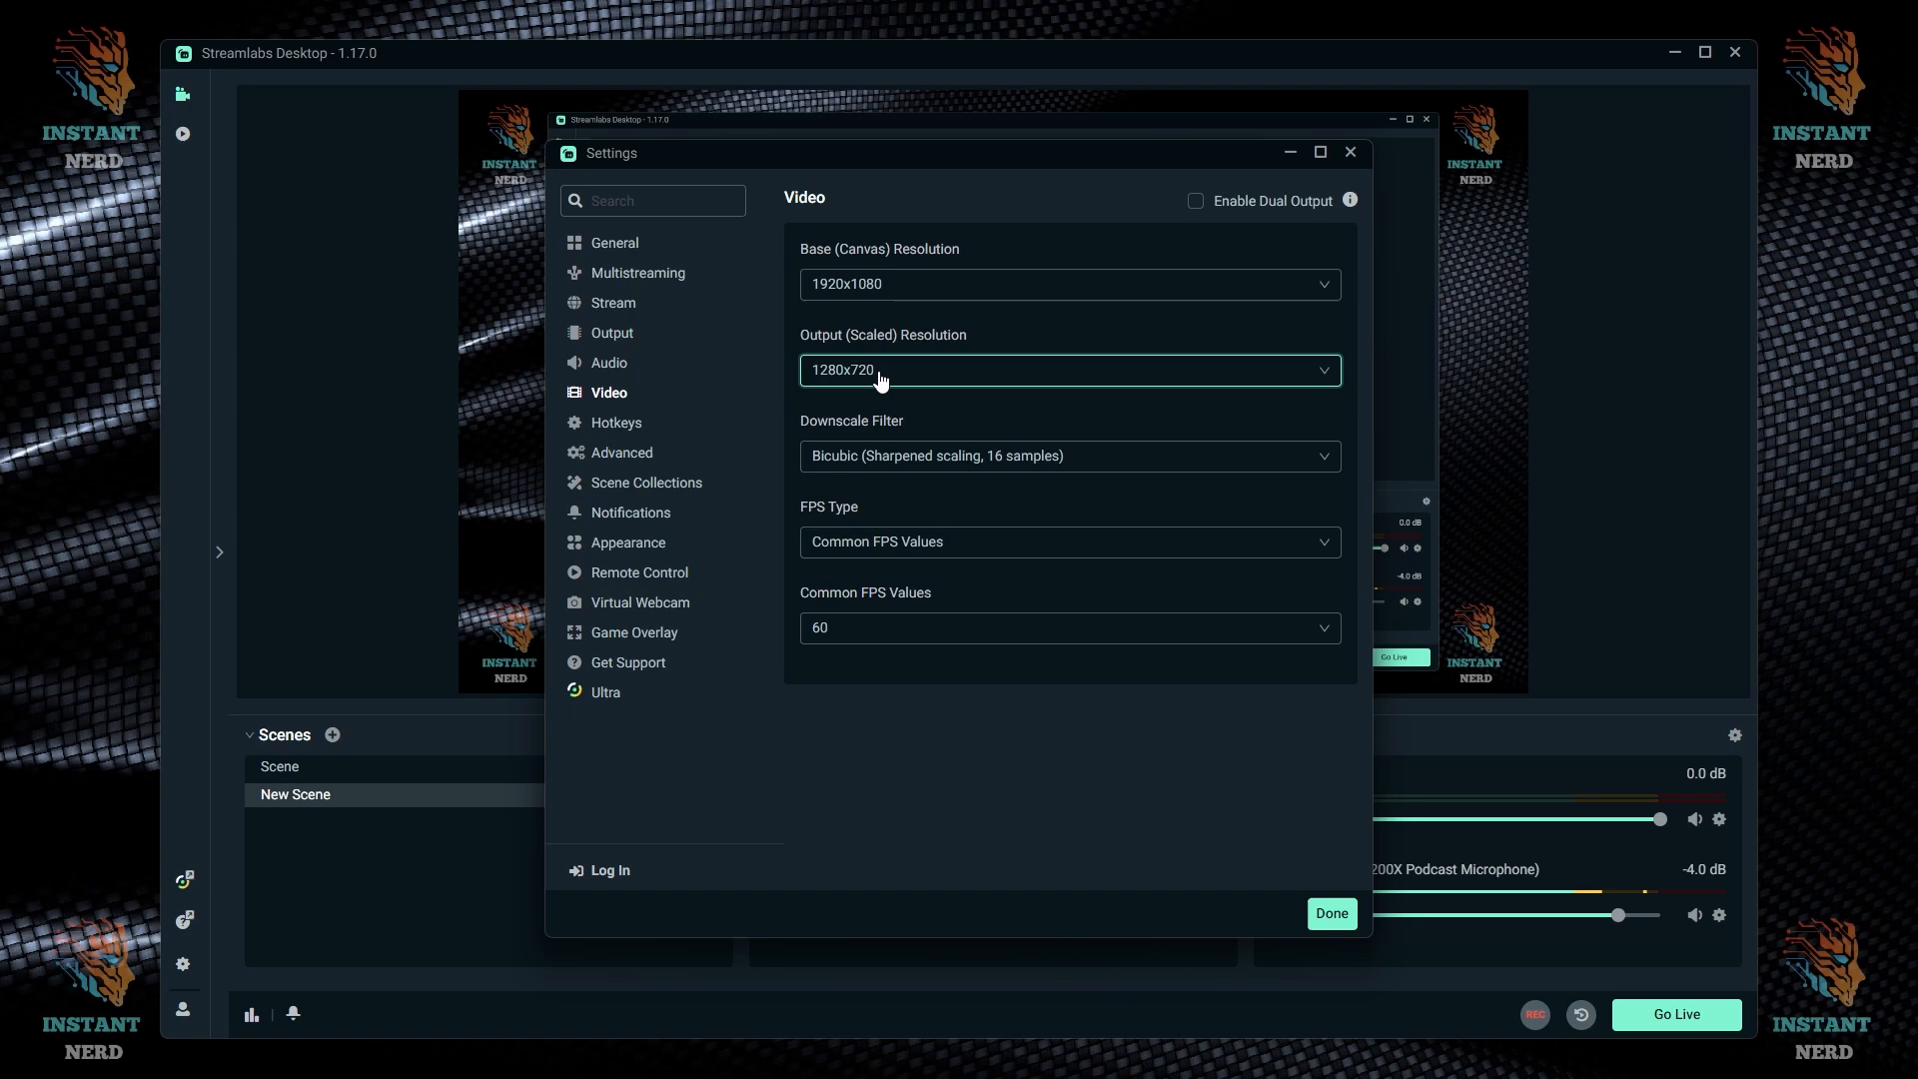
# - Set the output (scaled) resolution to 1920x1080 and the downscale filter to Bicubic (Sharpened scaling, 16 samples)
pyautogui.click(879, 377)
pyautogui.click(886, 412)
pyautogui.click(1059, 467)
pyautogui.click(1011, 527)
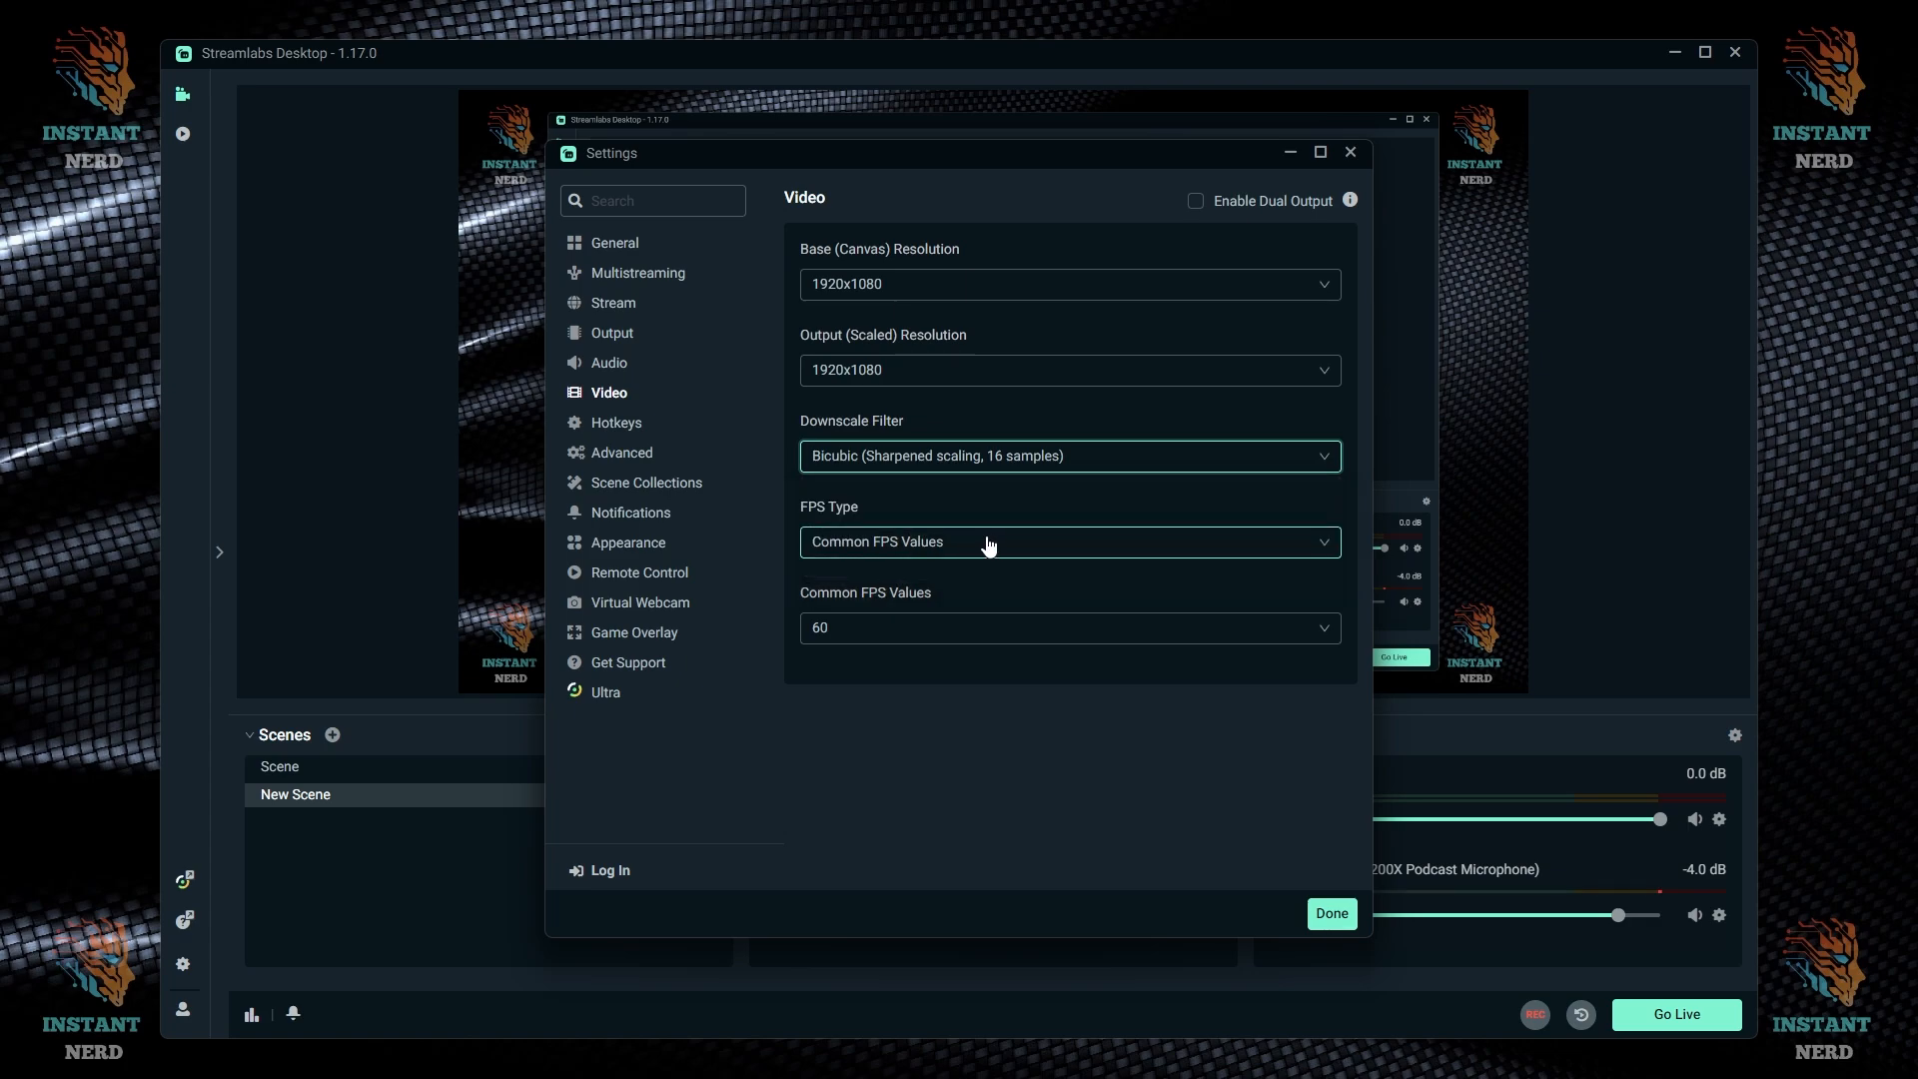
# - Set the FPS type to Common FPS Values and the common FPS value to 60
pyautogui.click(989, 543)
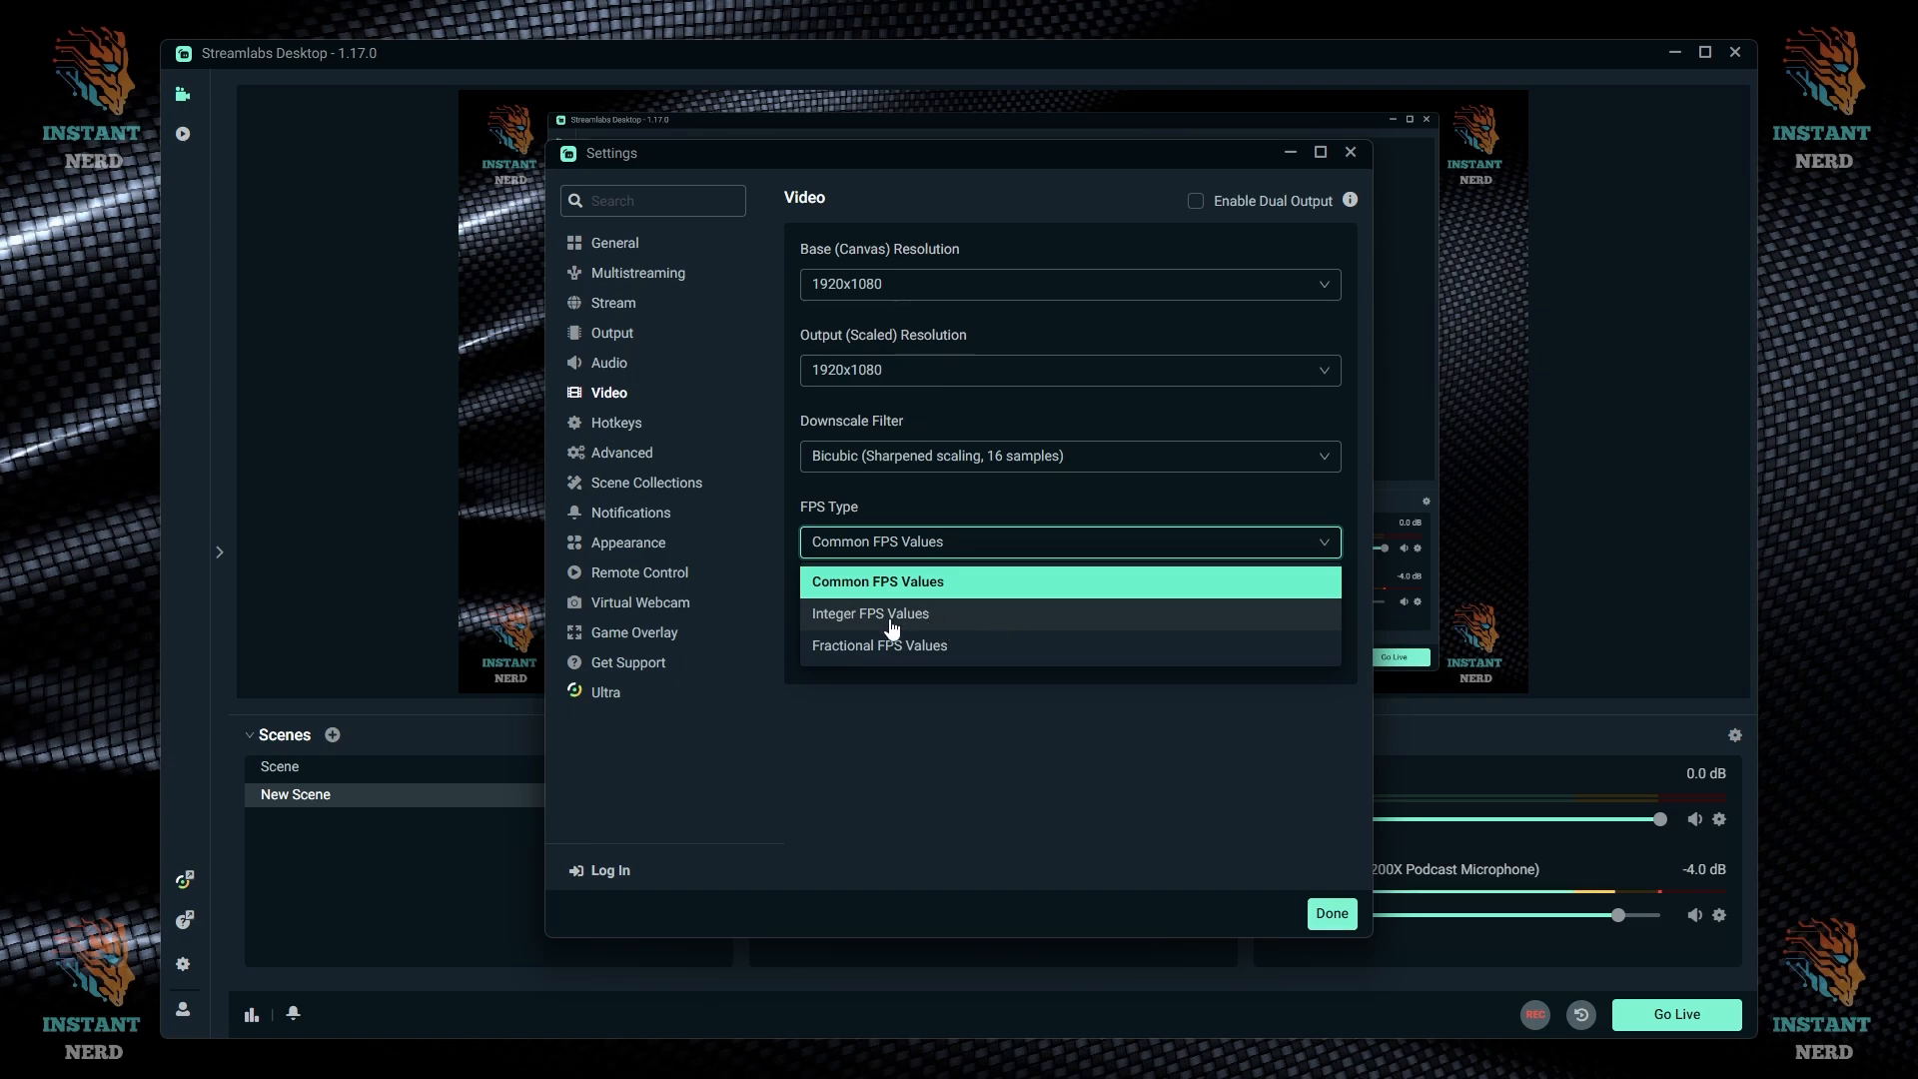
pyautogui.click(855, 680)
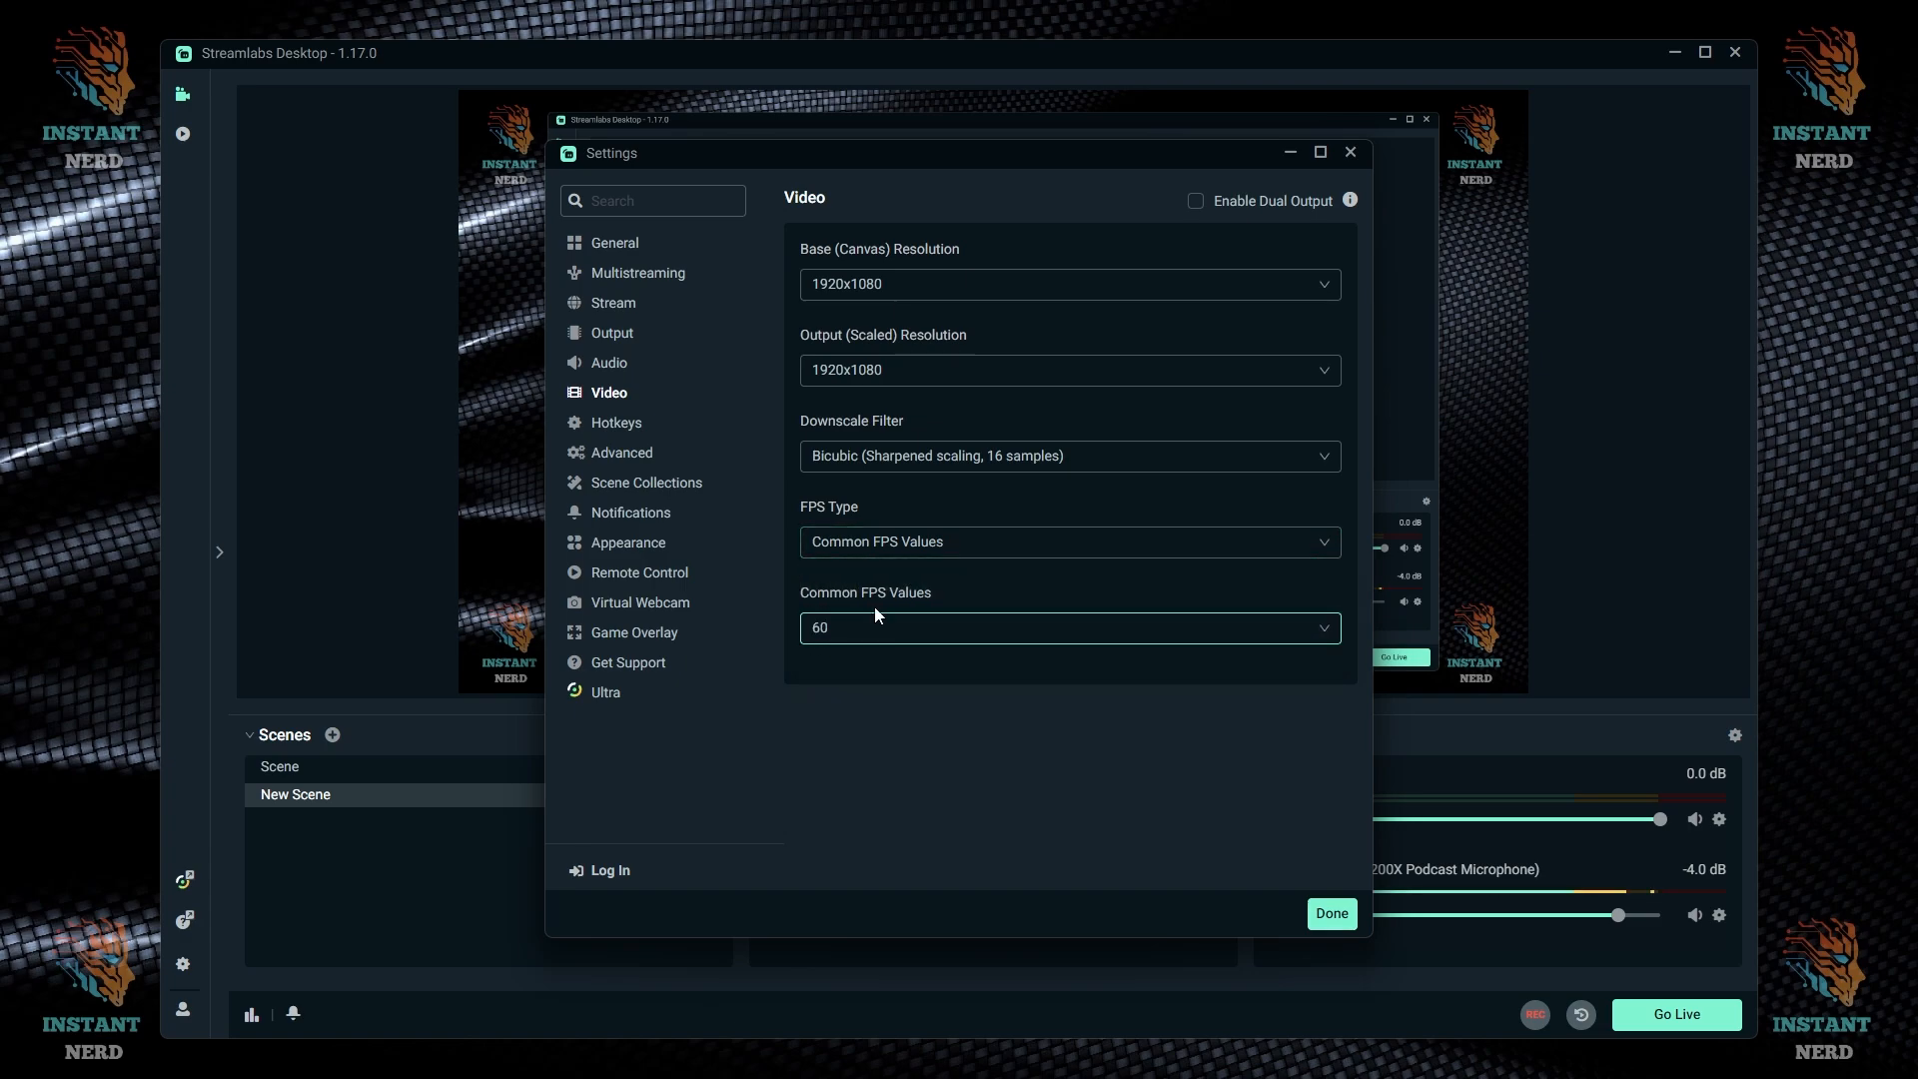
pyautogui.click(875, 544)
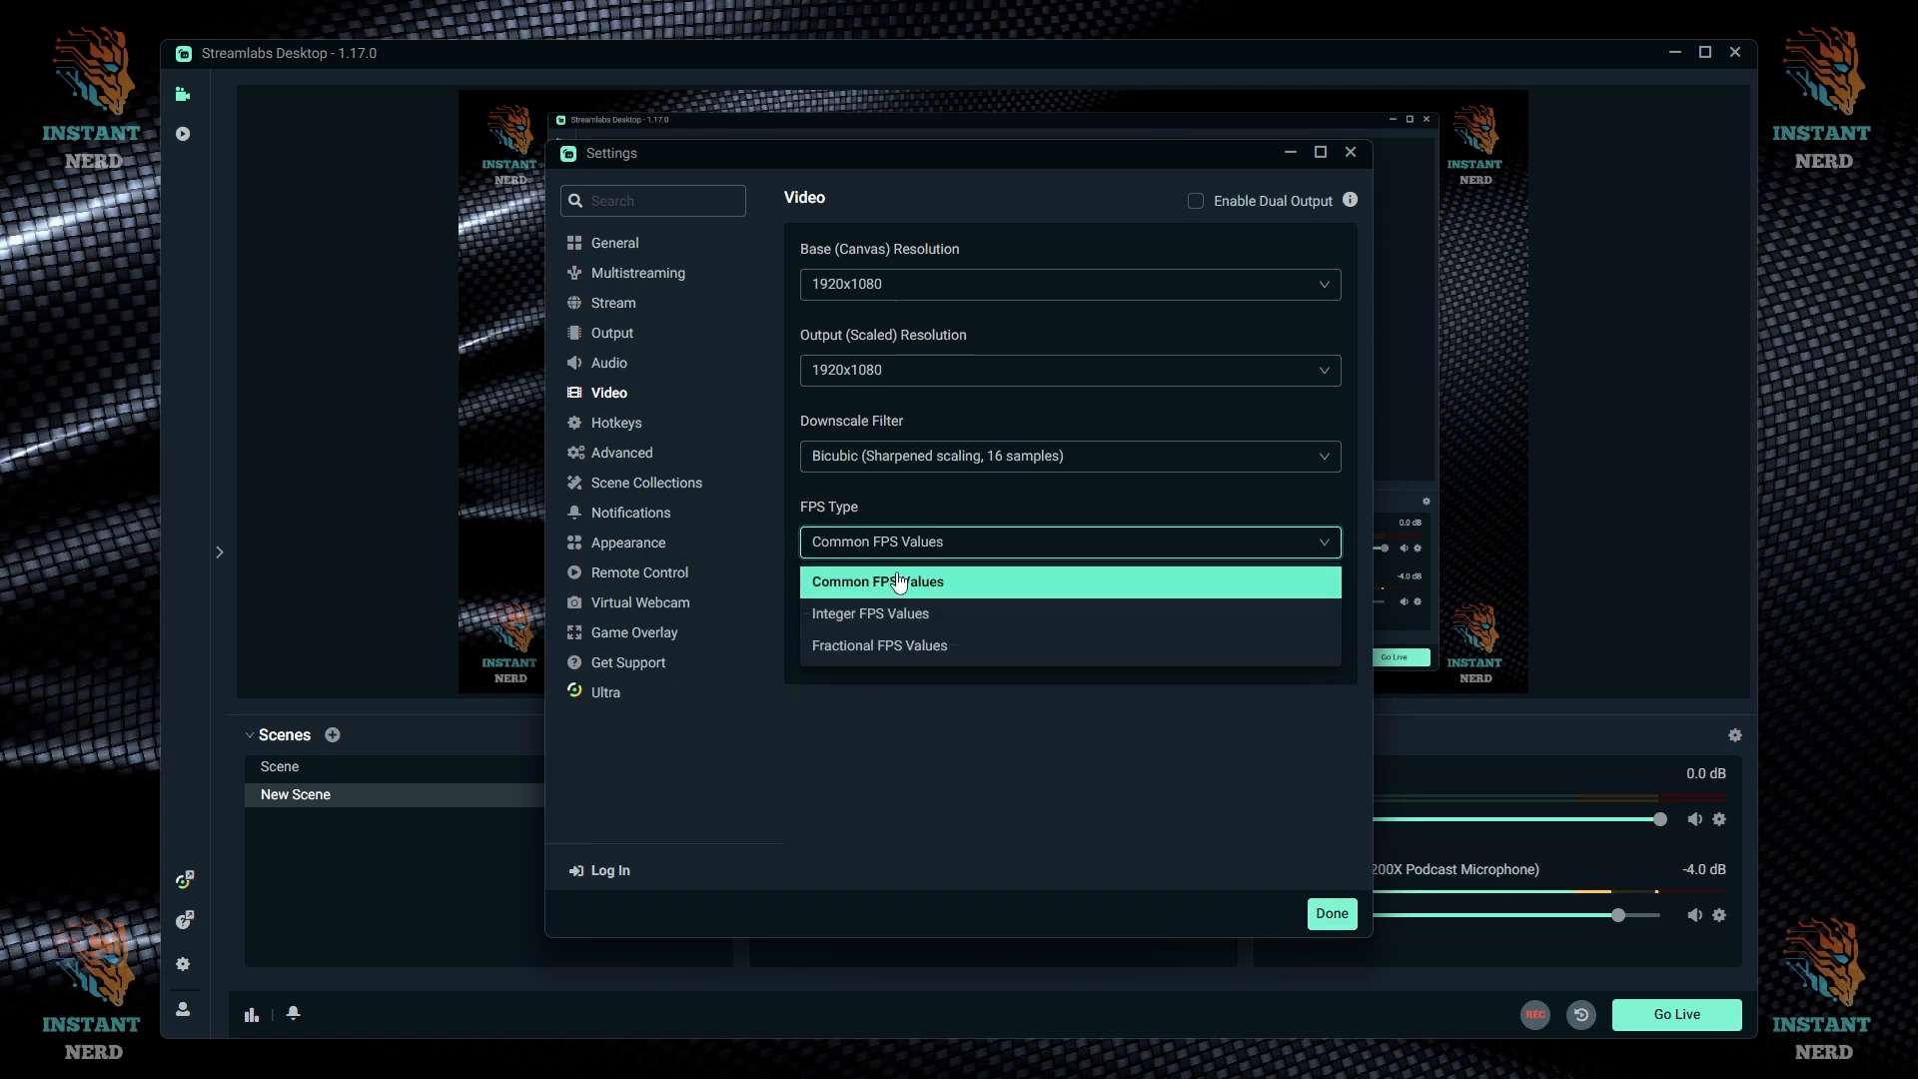
pyautogui.click(989, 581)
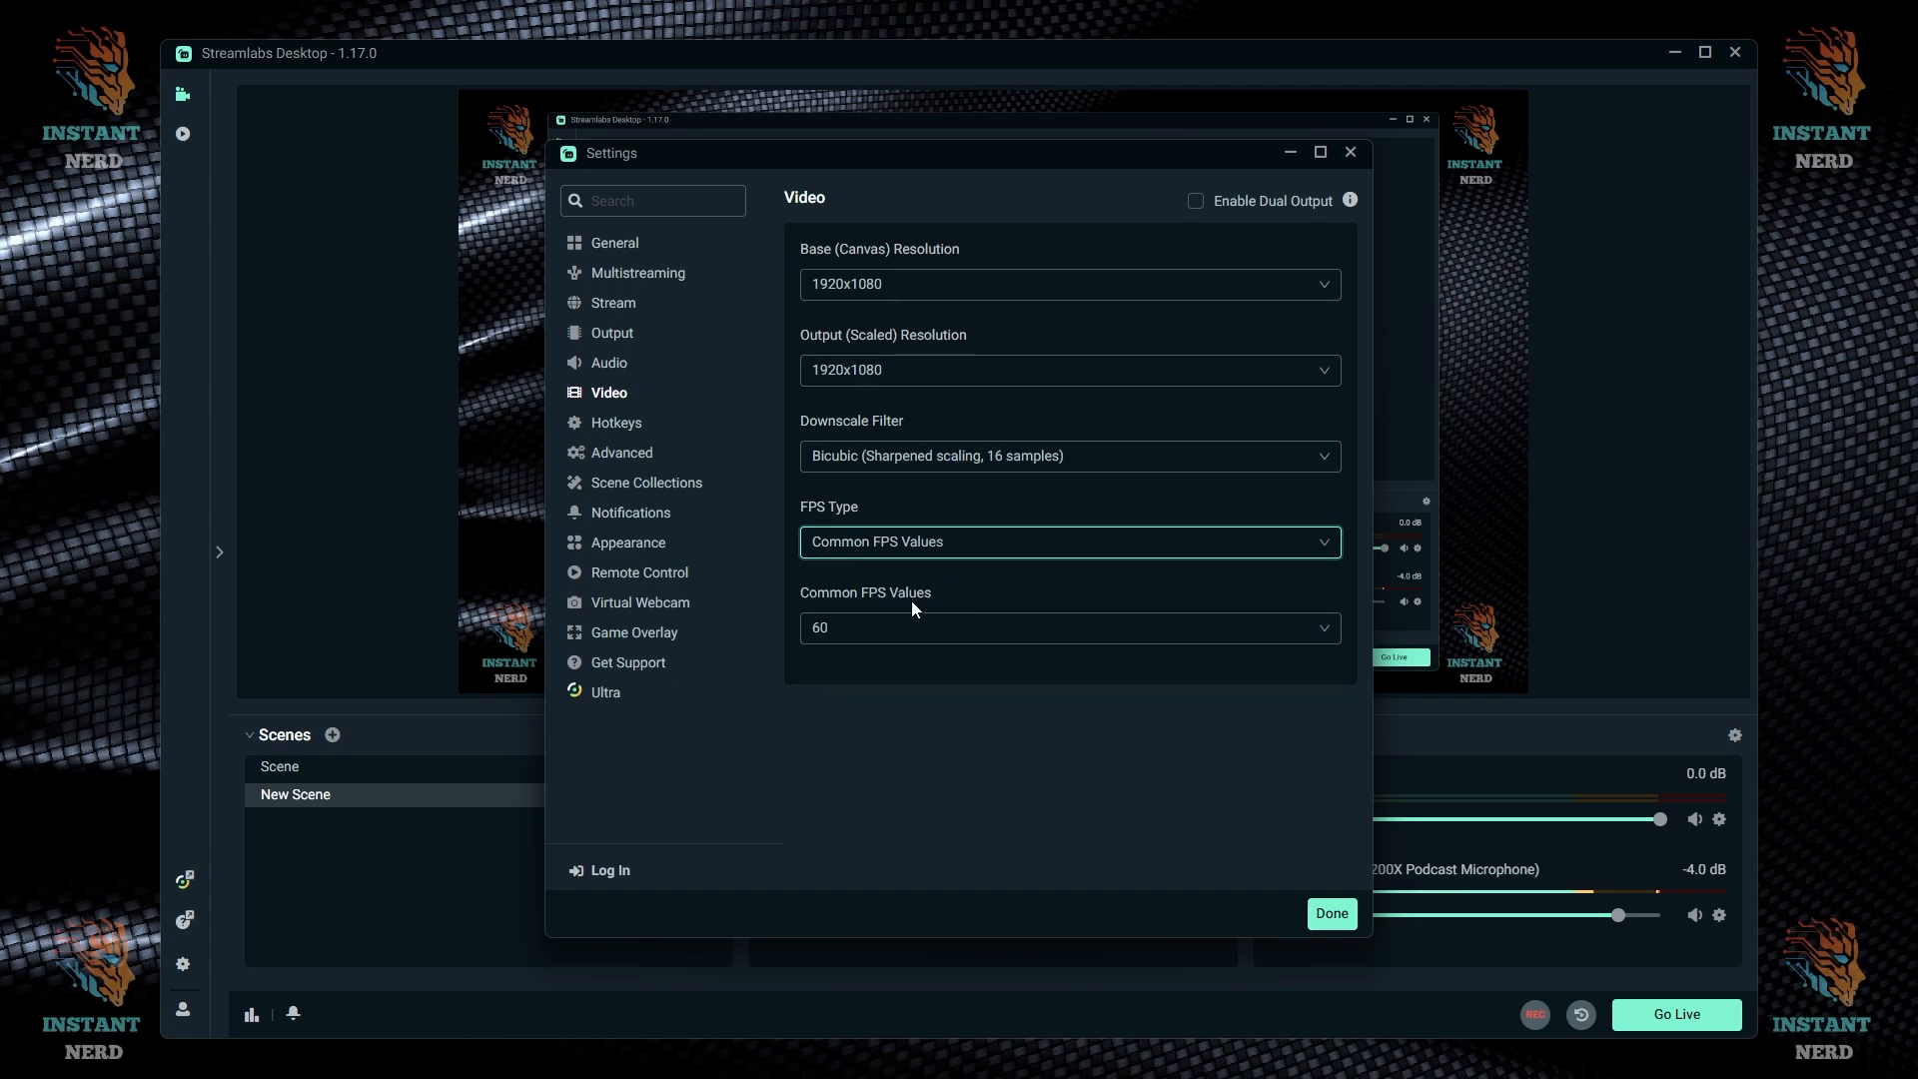
pyautogui.click(1300, 637)
pyautogui.click(785, 539)
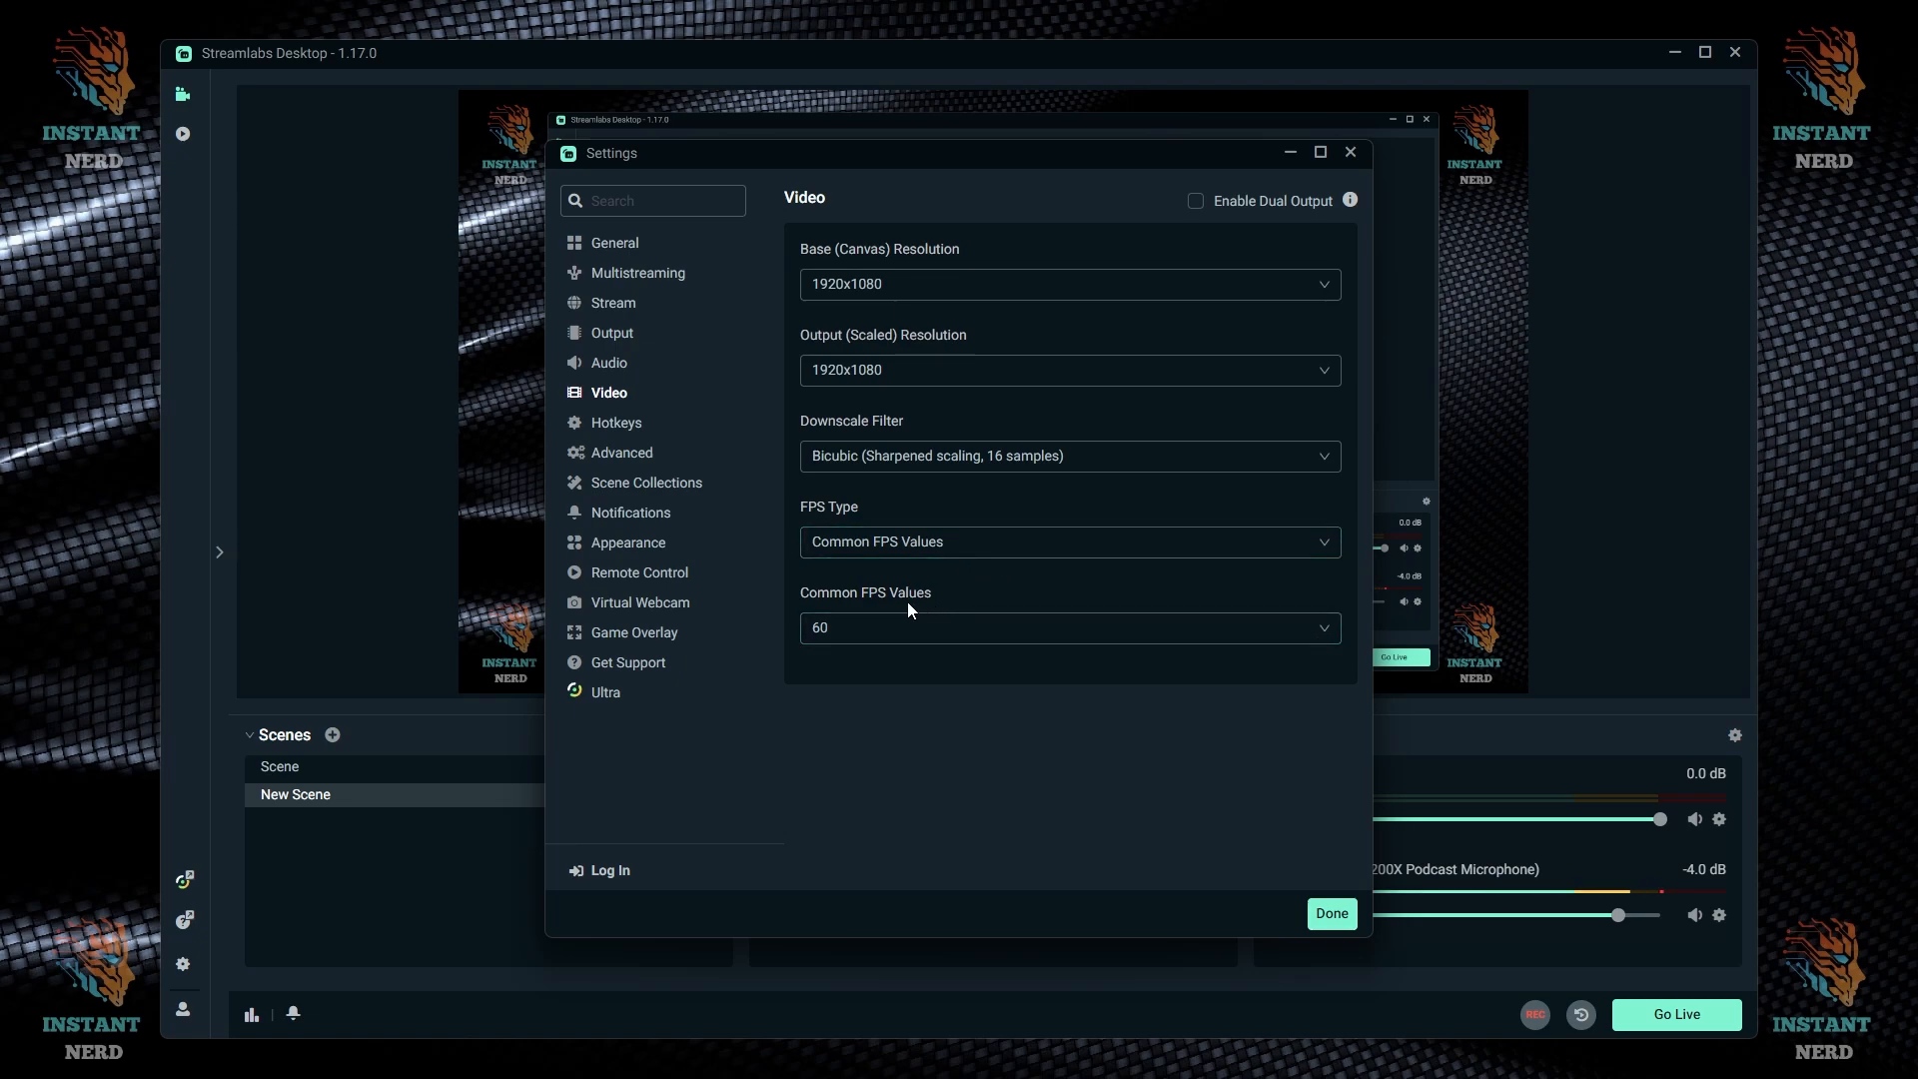
pyautogui.click(1305, 631)
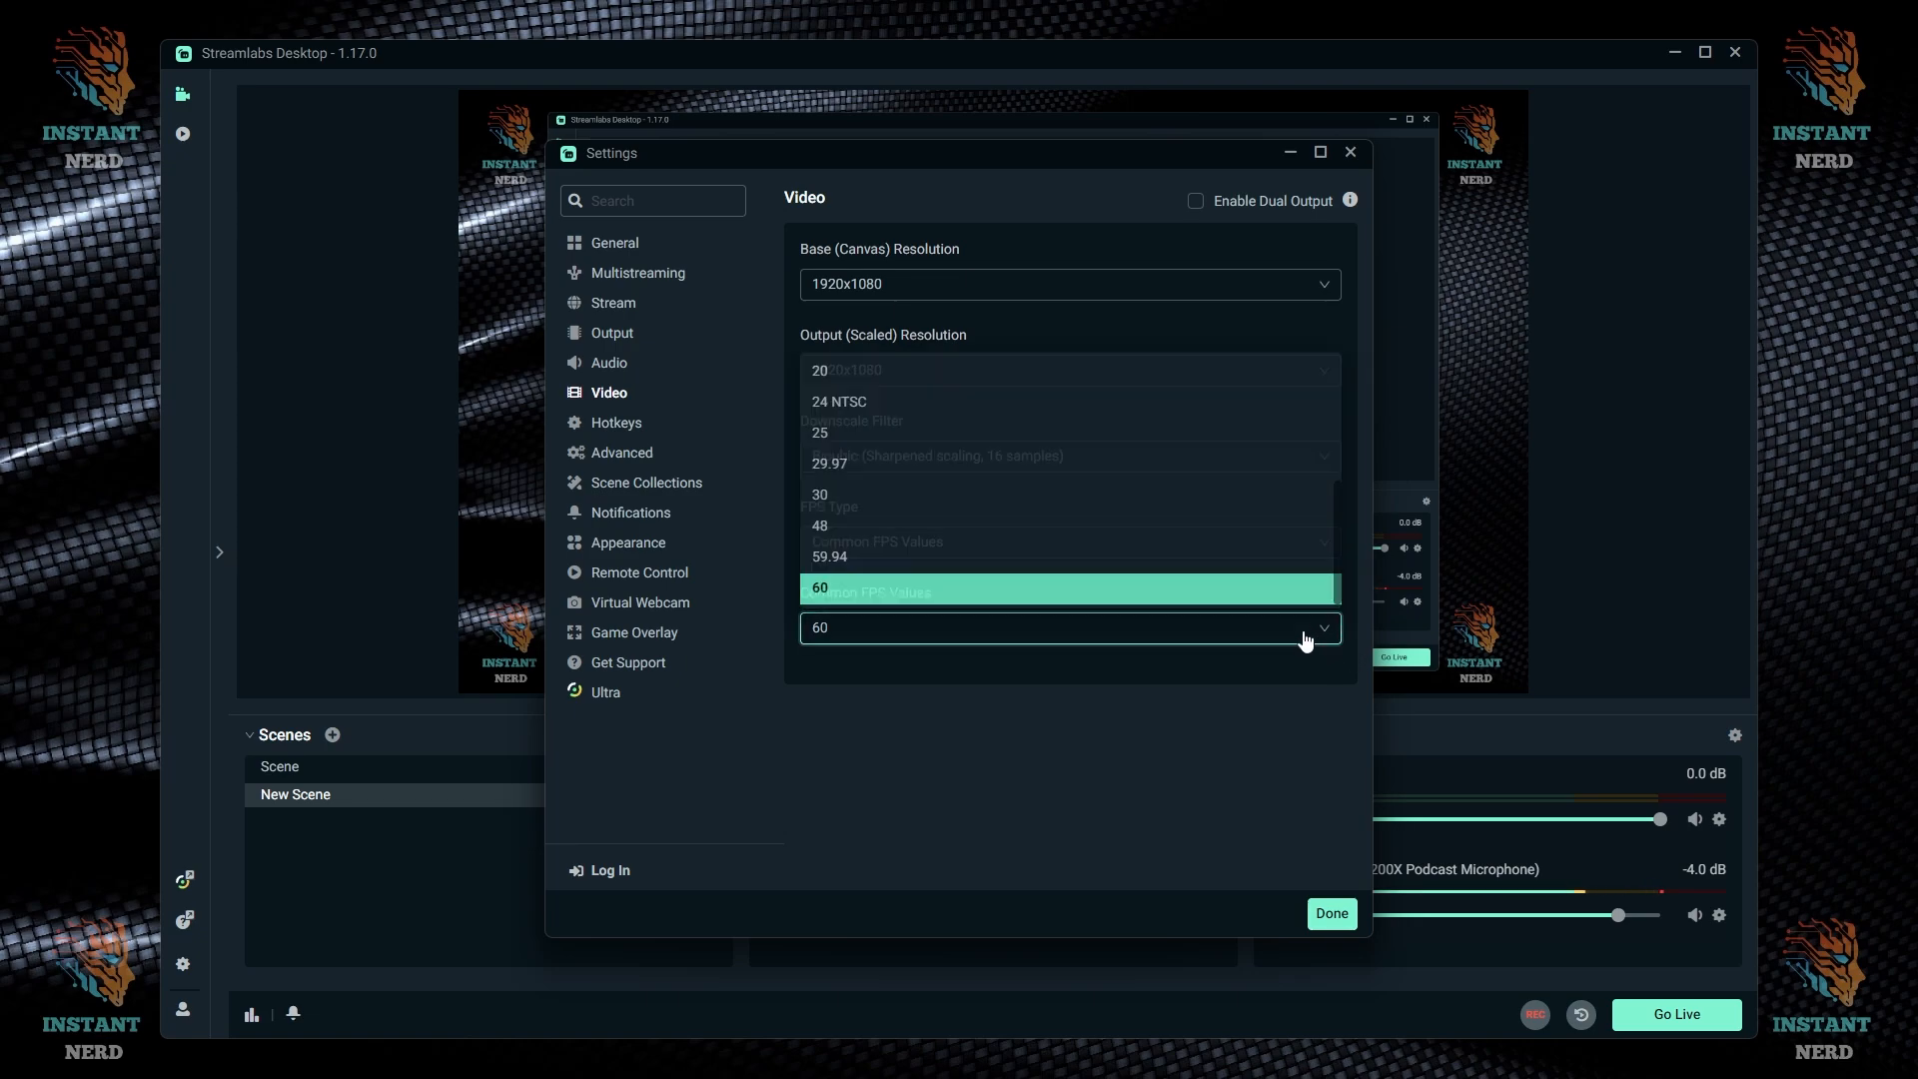
pyautogui.click(847, 595)
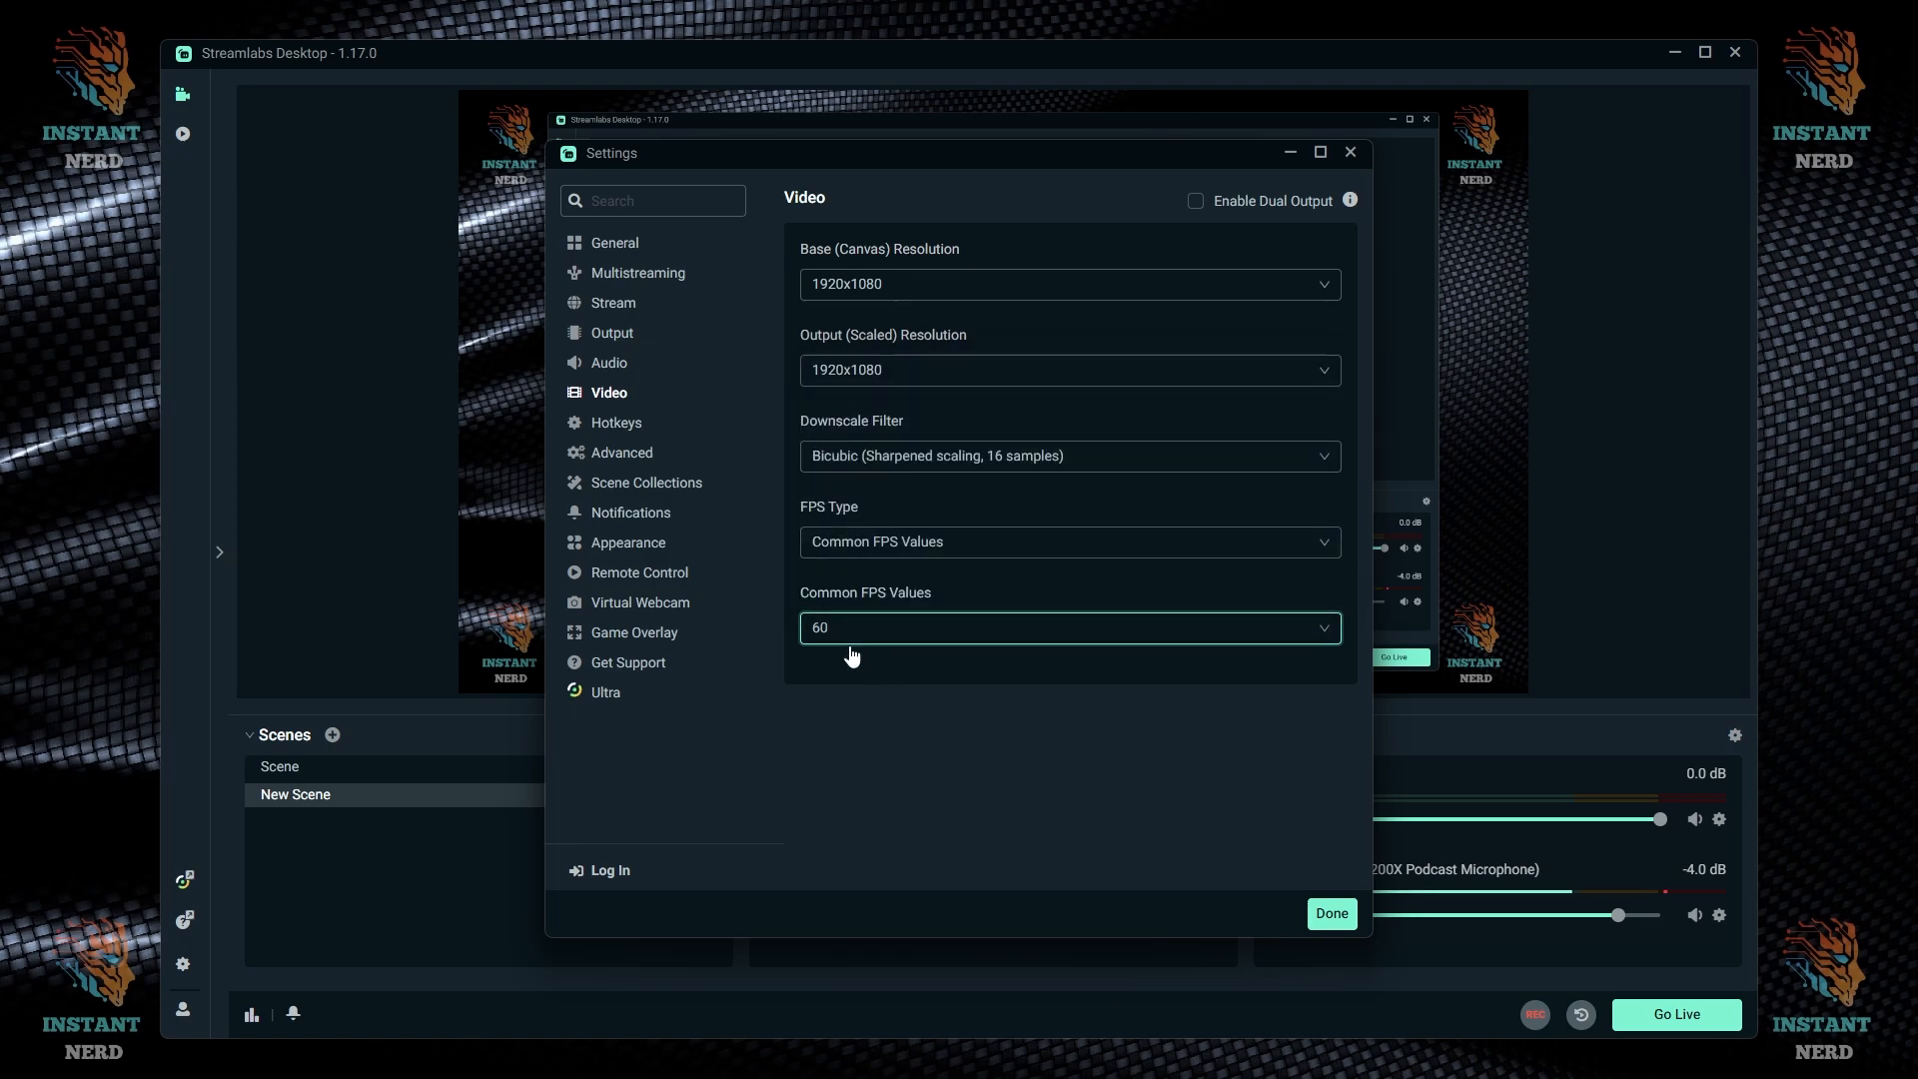
# - Review the Hotkeys settings for streaming and recording actions, scenes, sources and markers
pyautogui.click(626, 425)
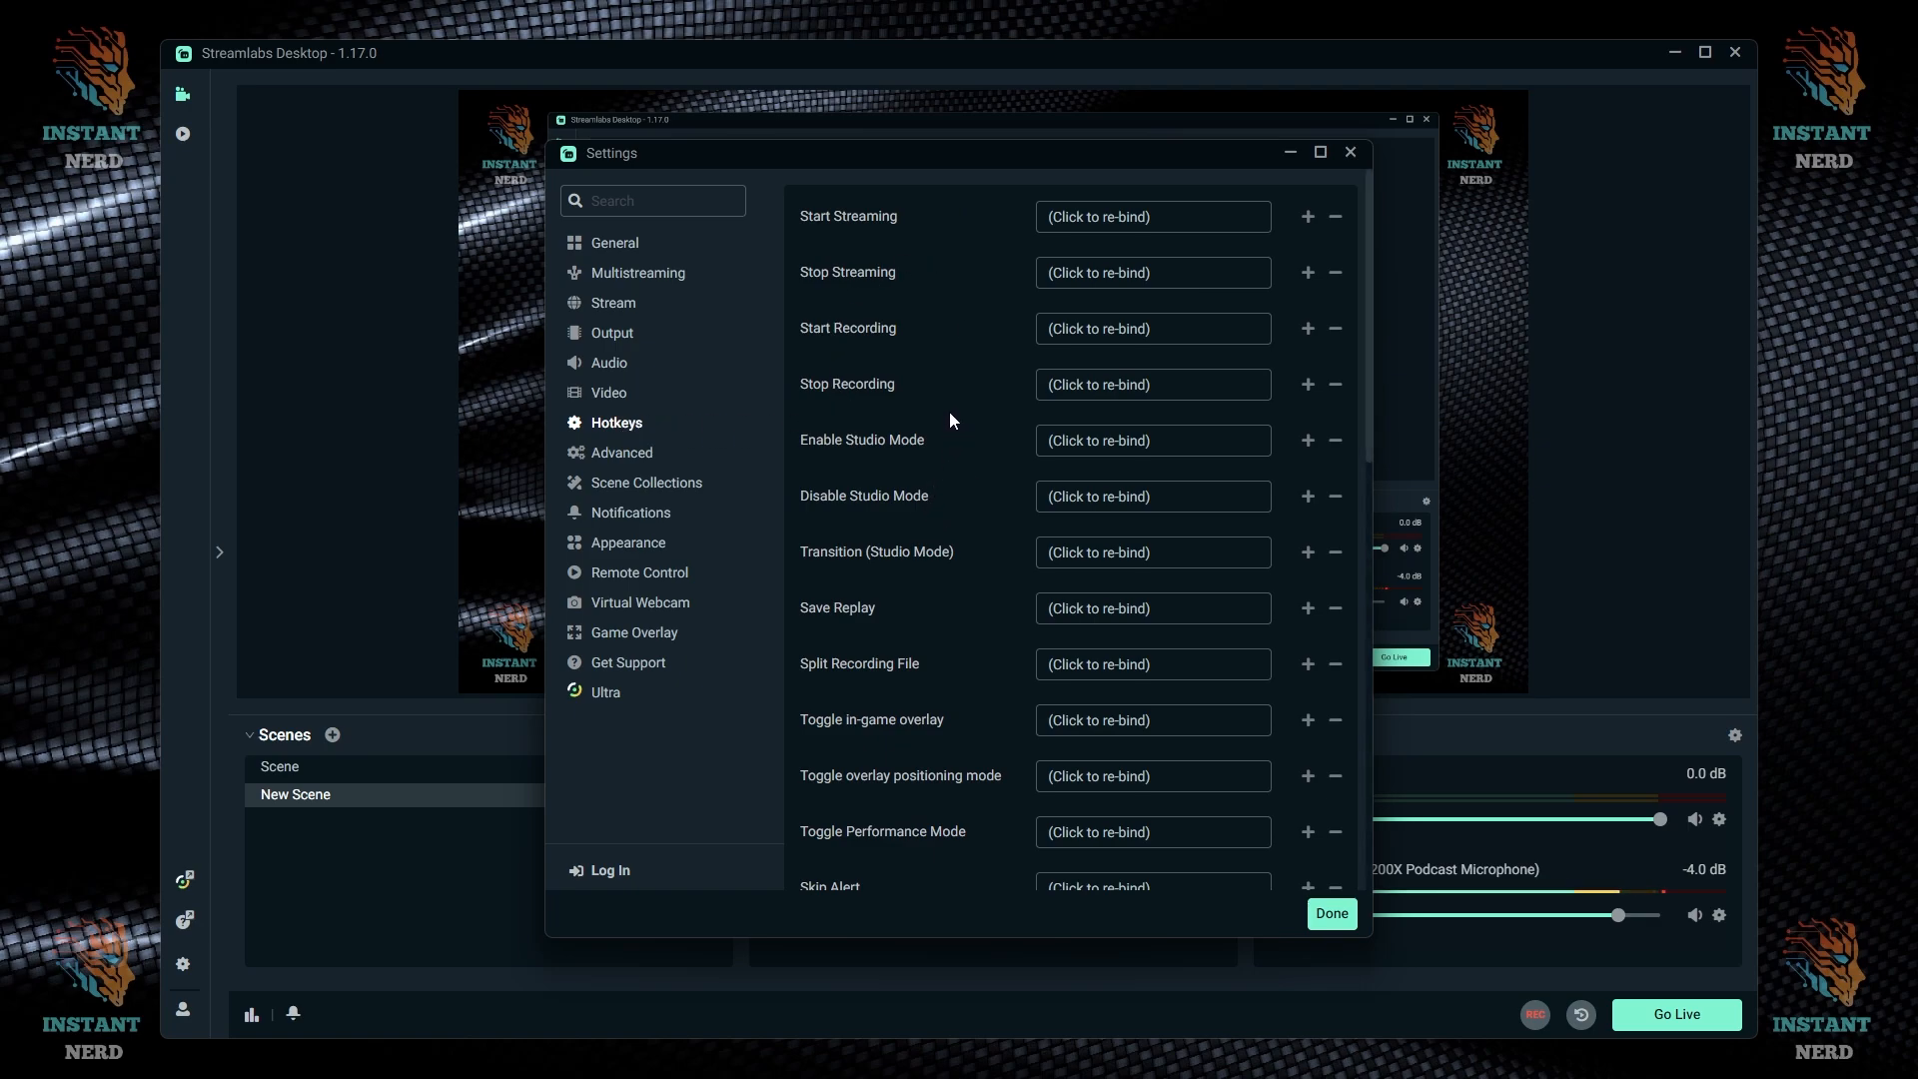
pyautogui.scroll(-3, 921, 656)
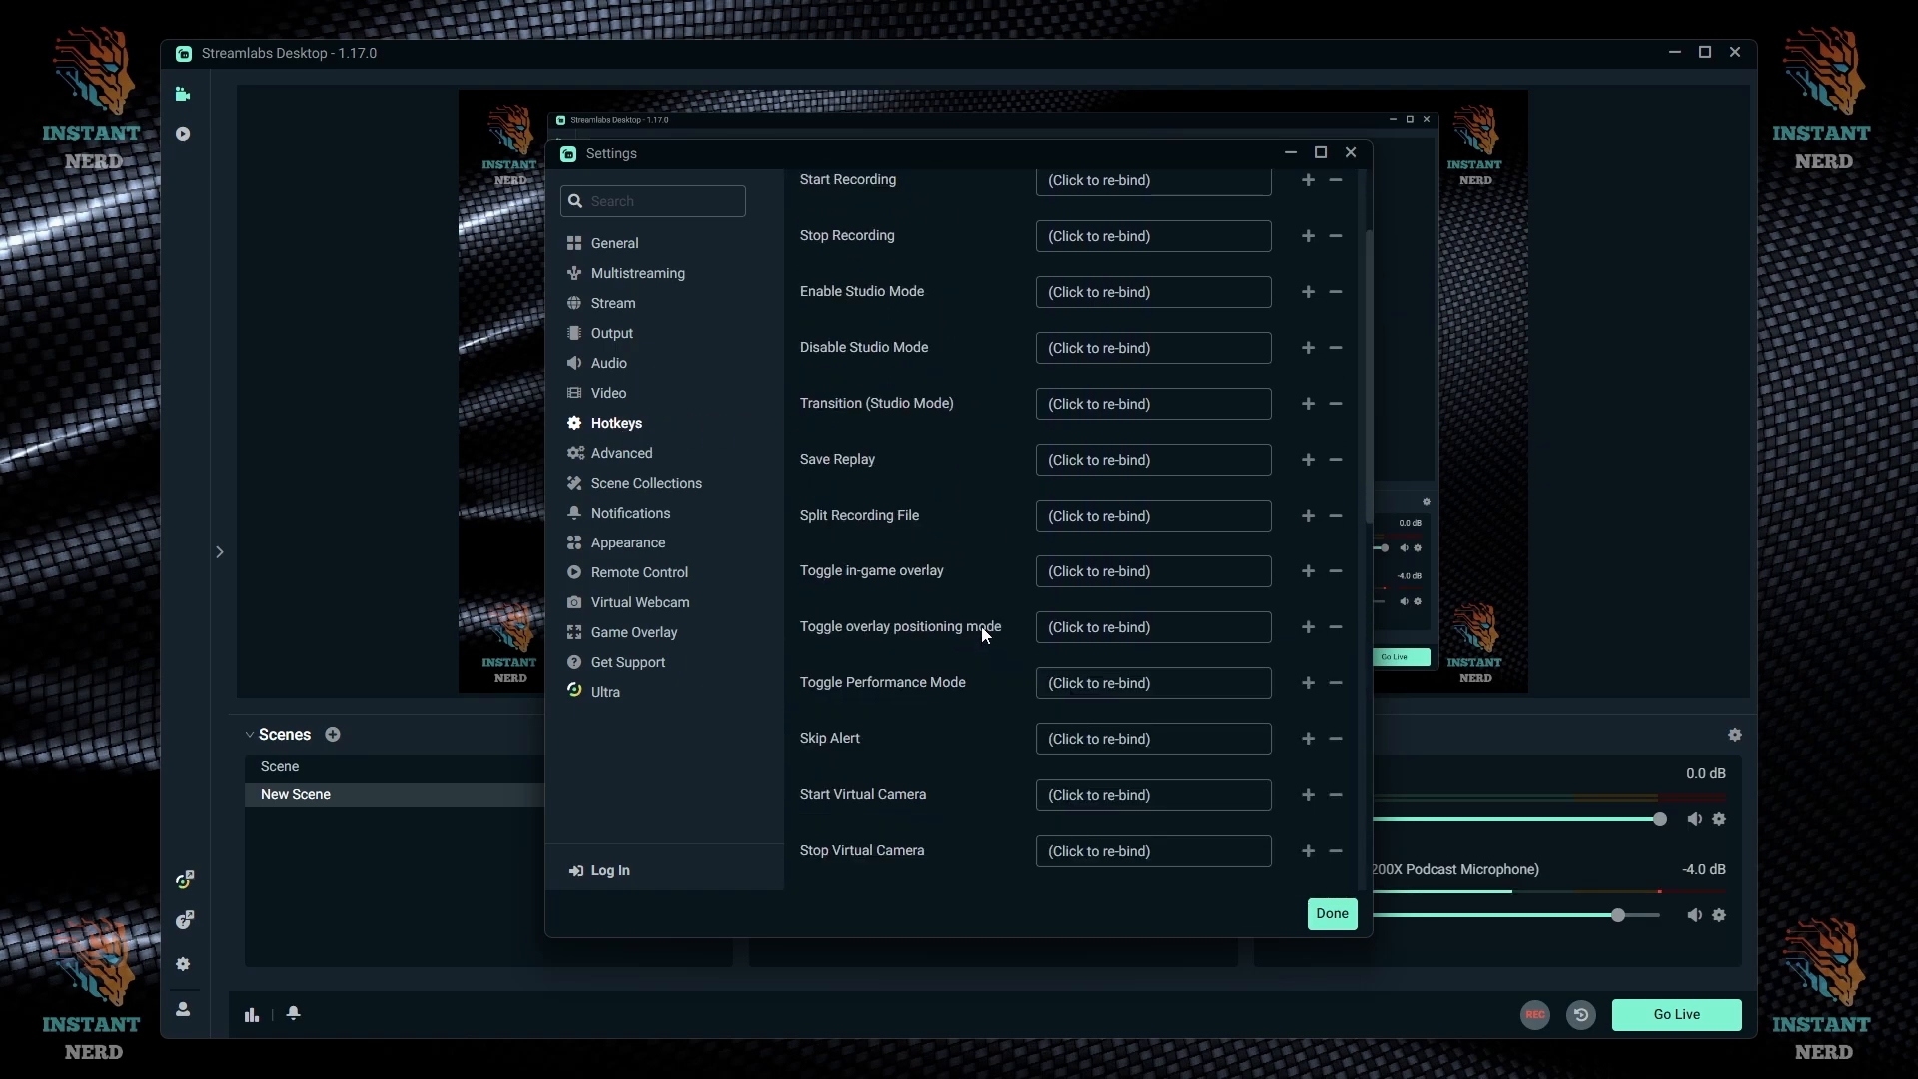
pyautogui.scroll(-10, 981, 626)
pyautogui.scroll(10, 921, 595)
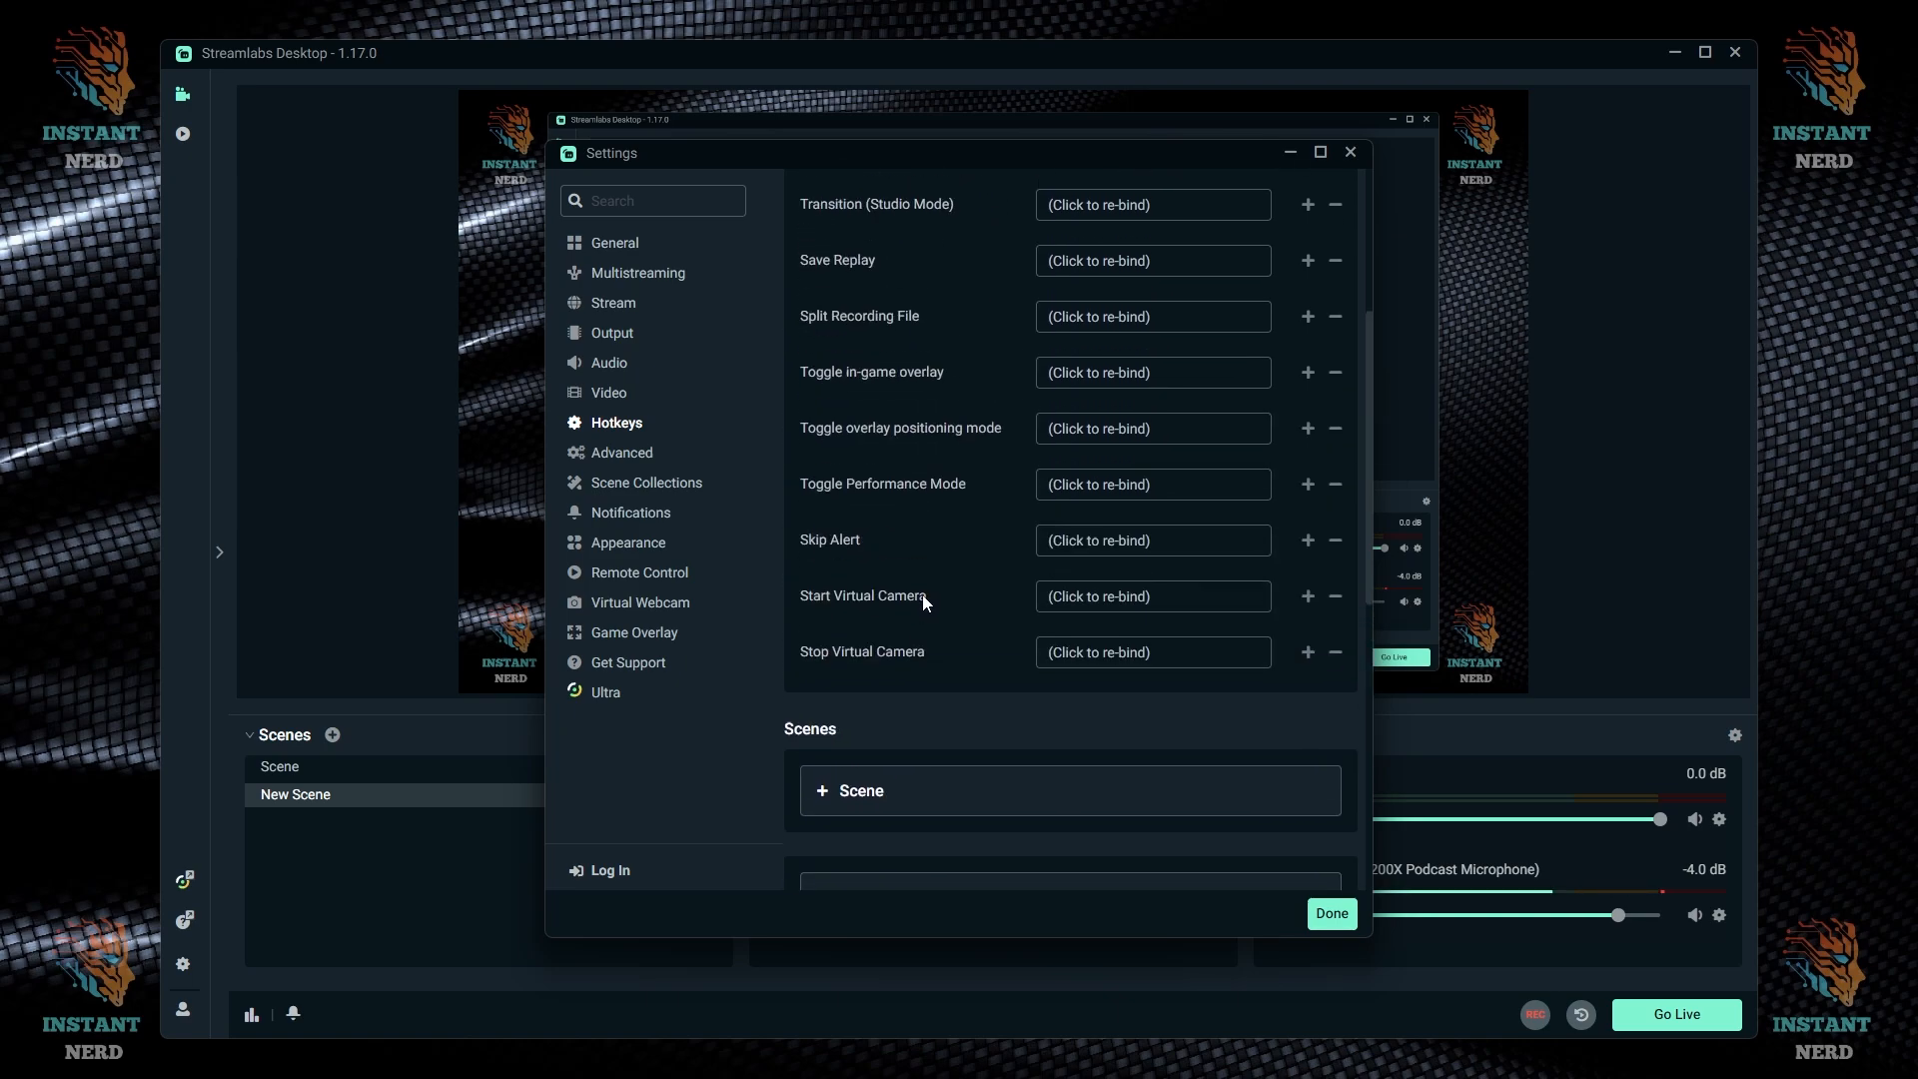
pyautogui.scroll(-11, 915, 581)
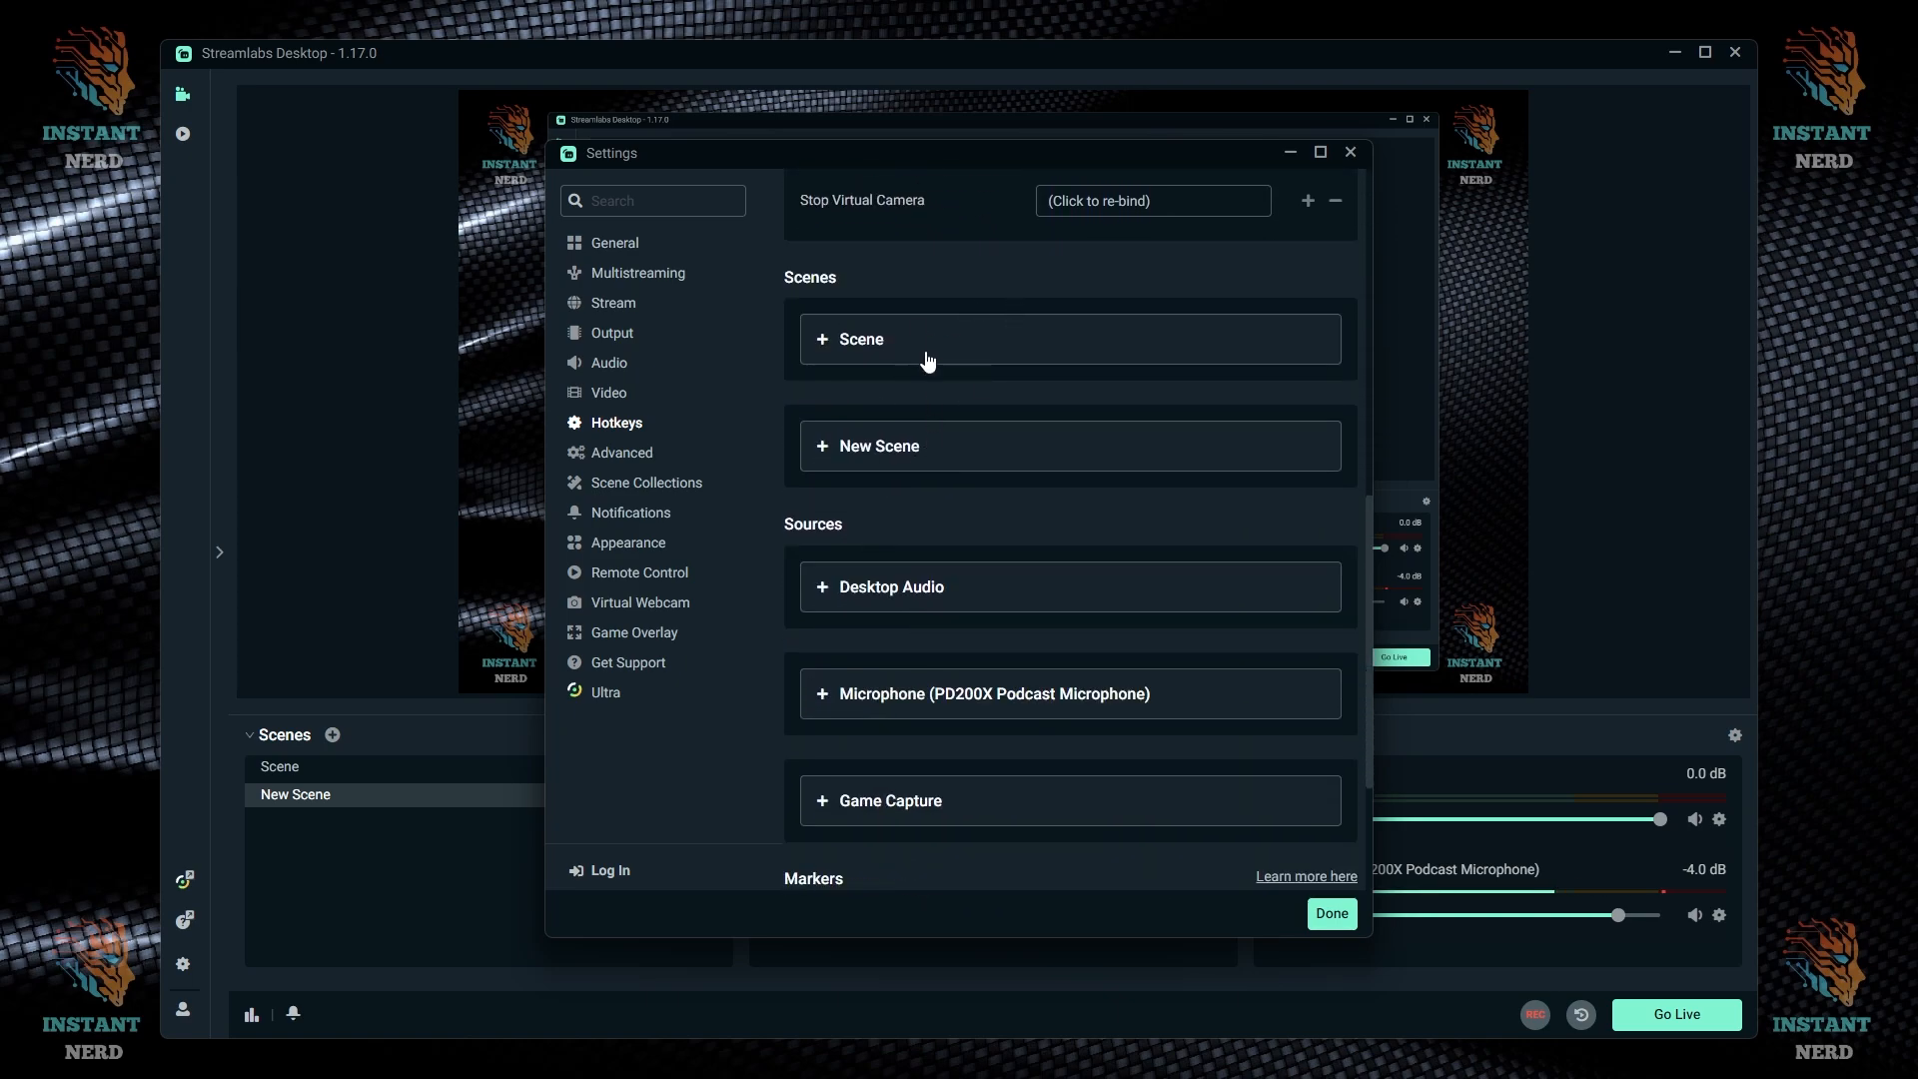
pyautogui.scroll(-4, 934, 545)
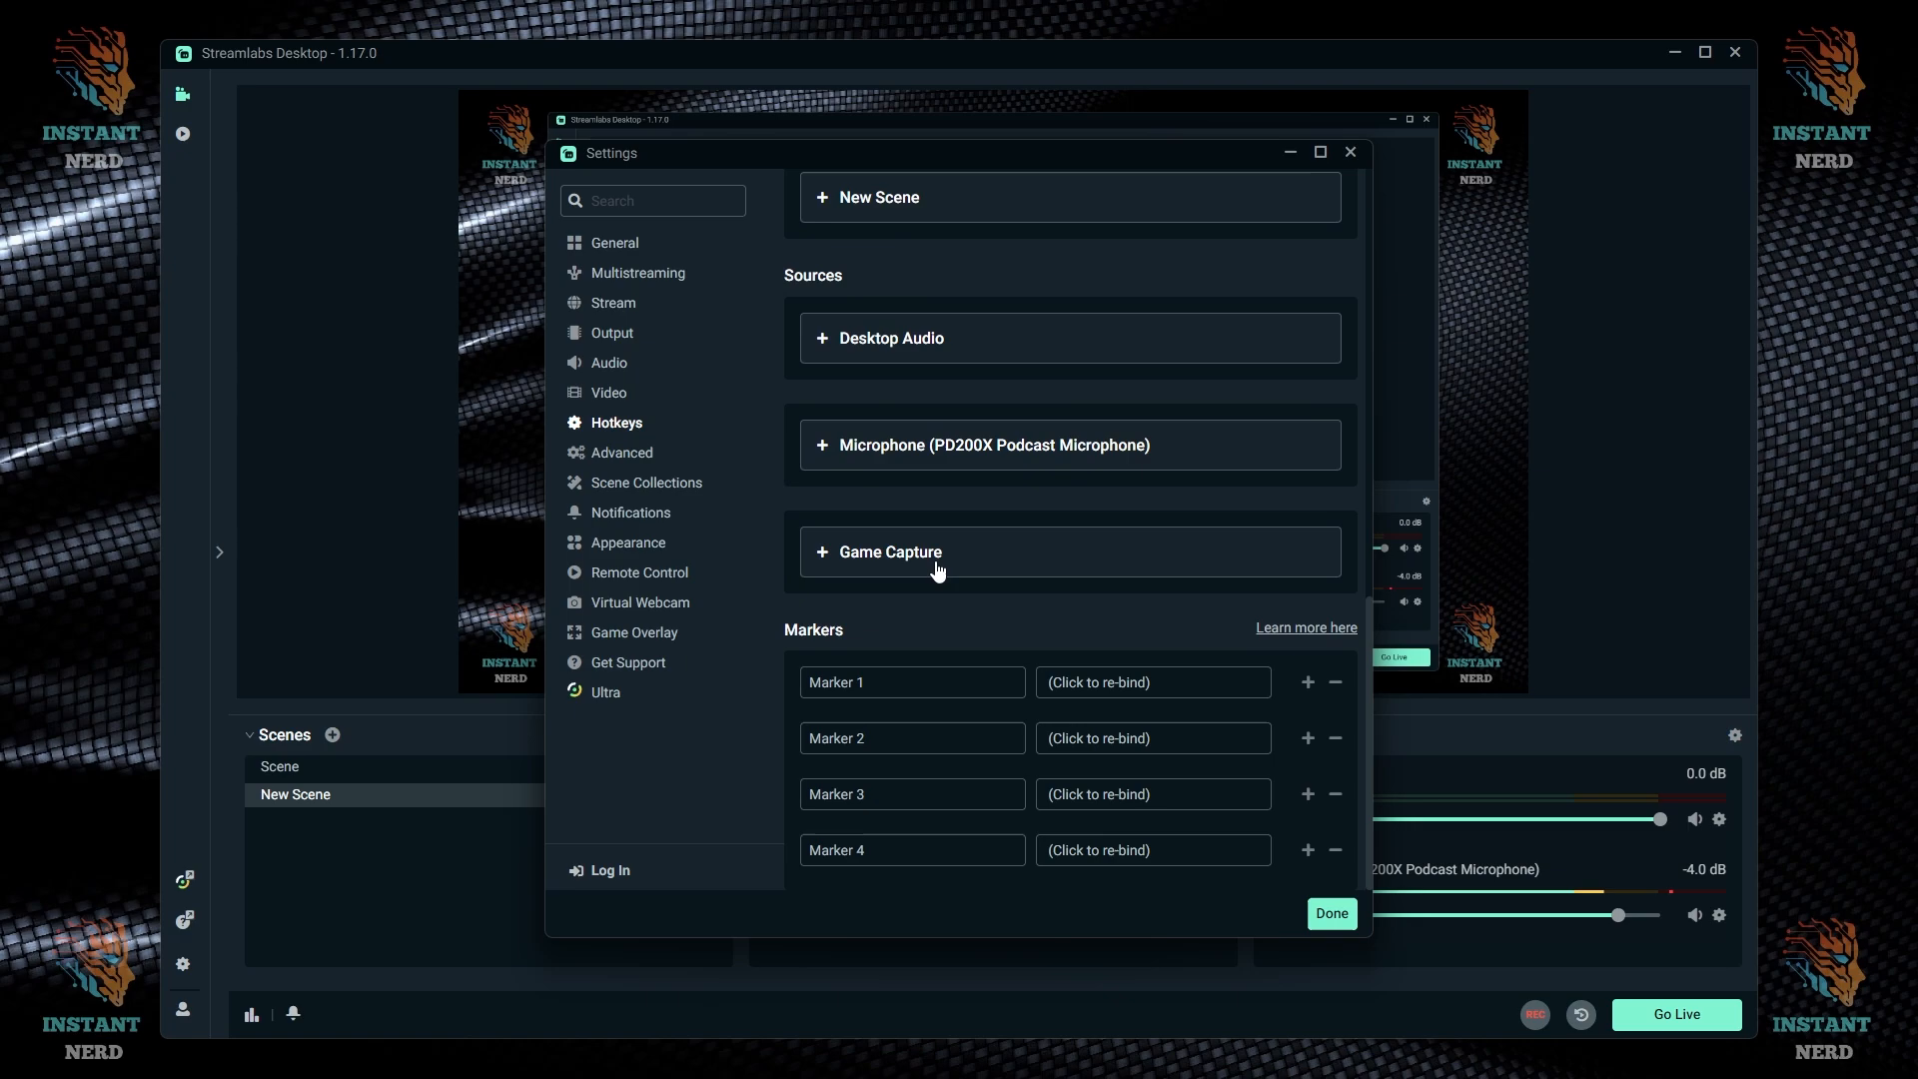
pyautogui.scroll(8, 1009, 639)
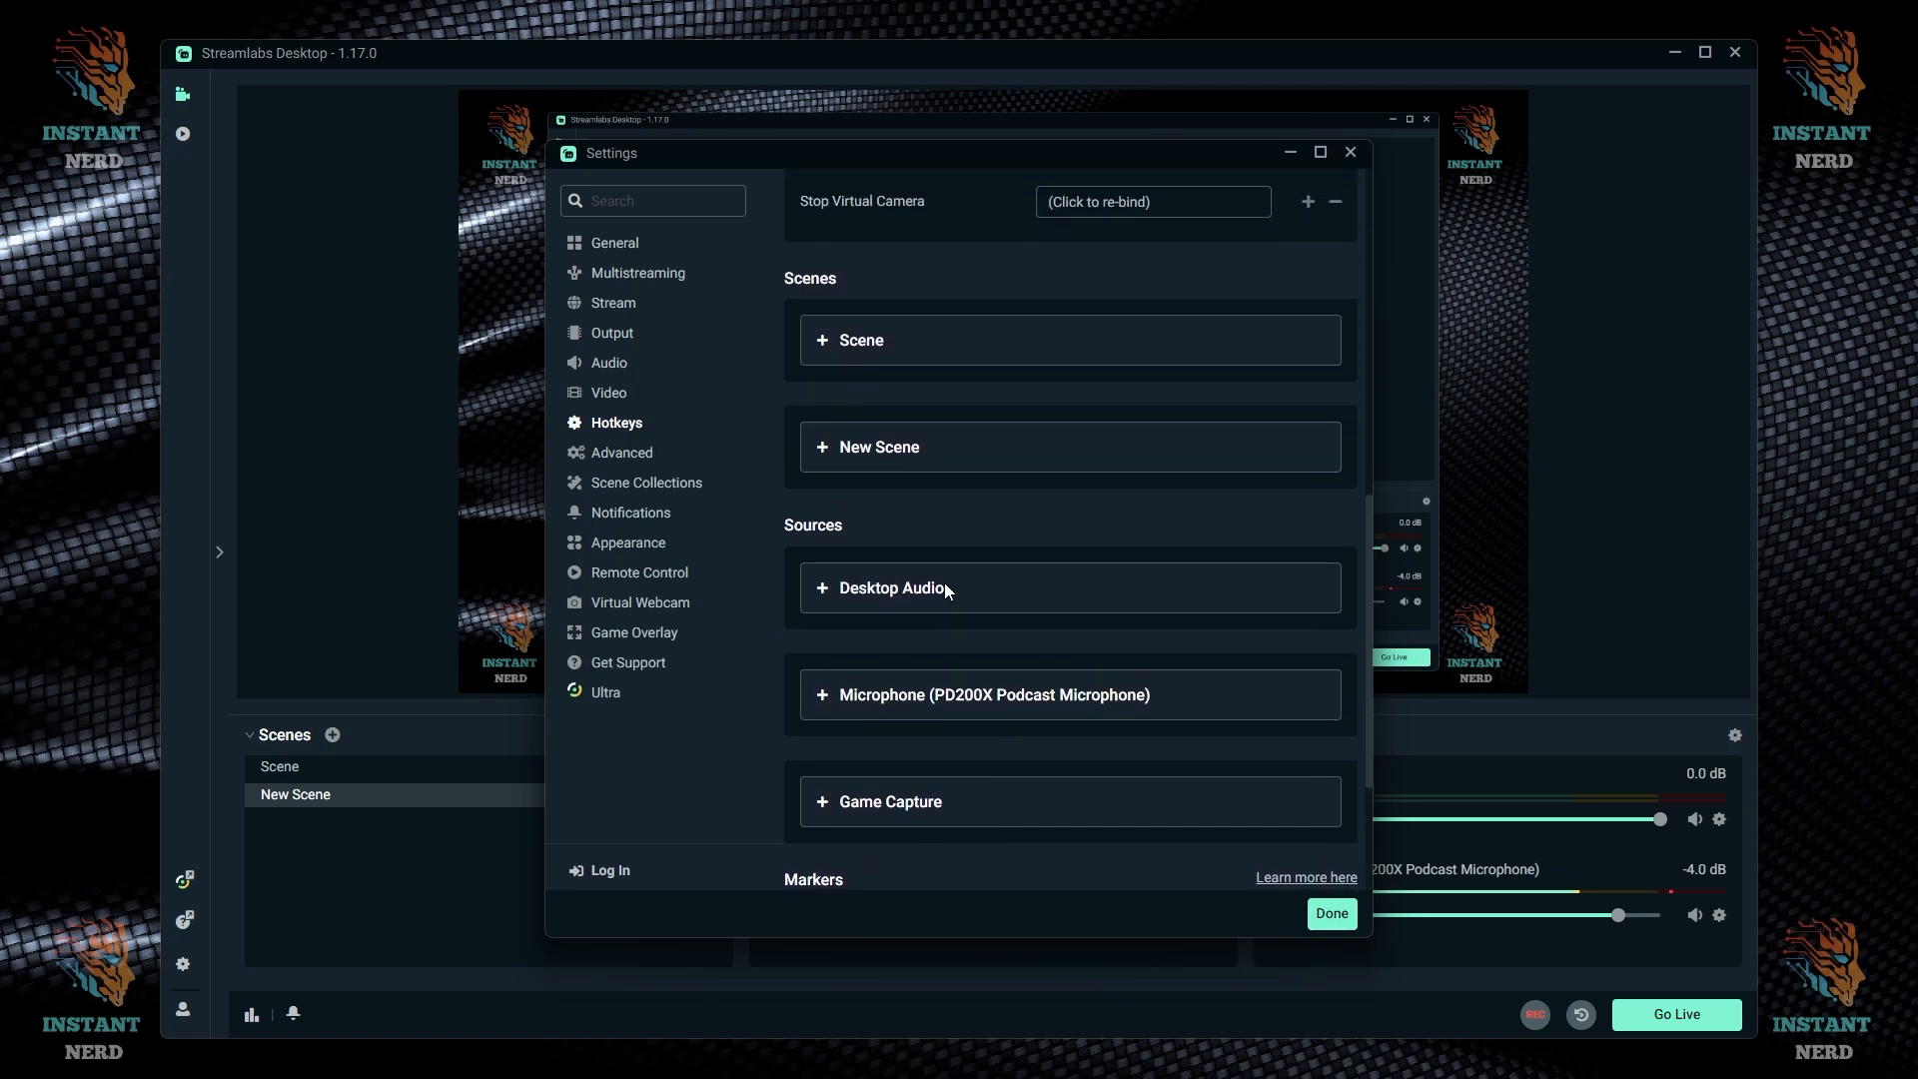
pyautogui.scroll(9, 954, 719)
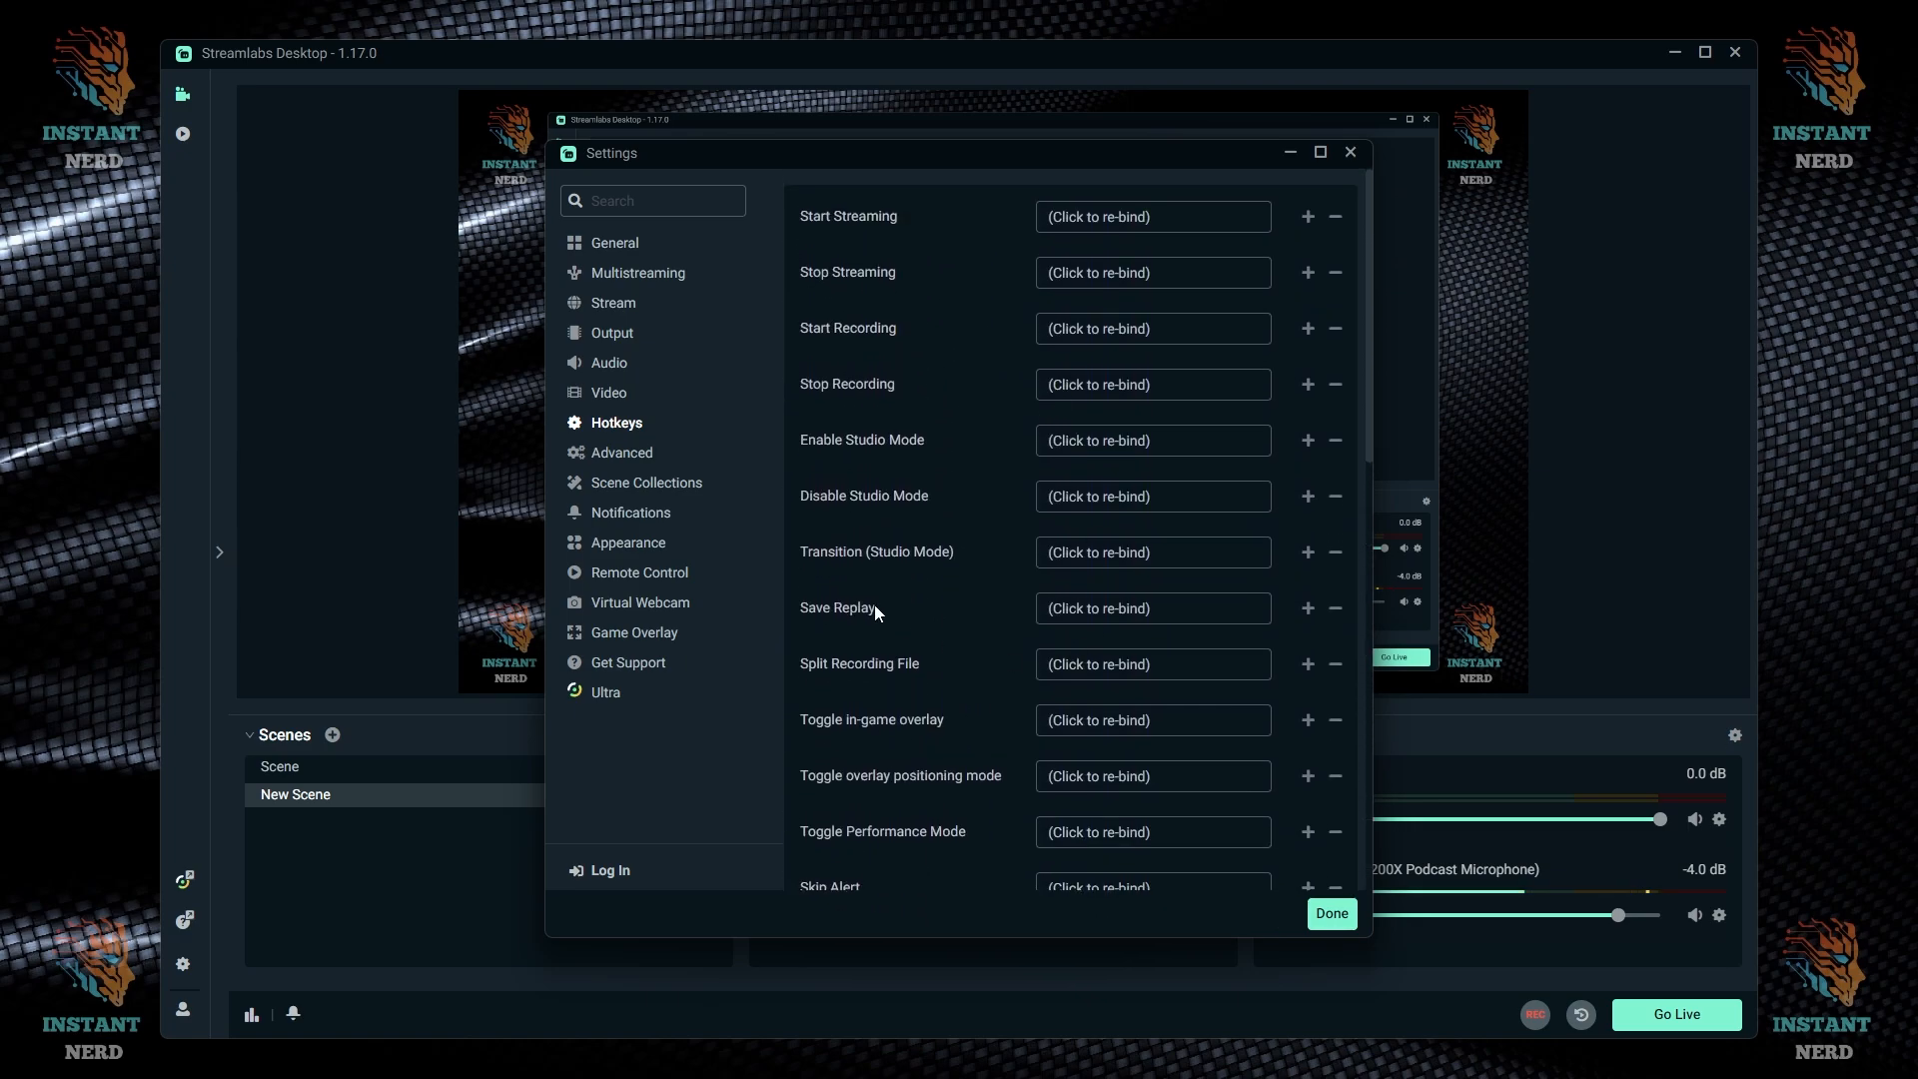
pyautogui.scroll(-13, 935, 517)
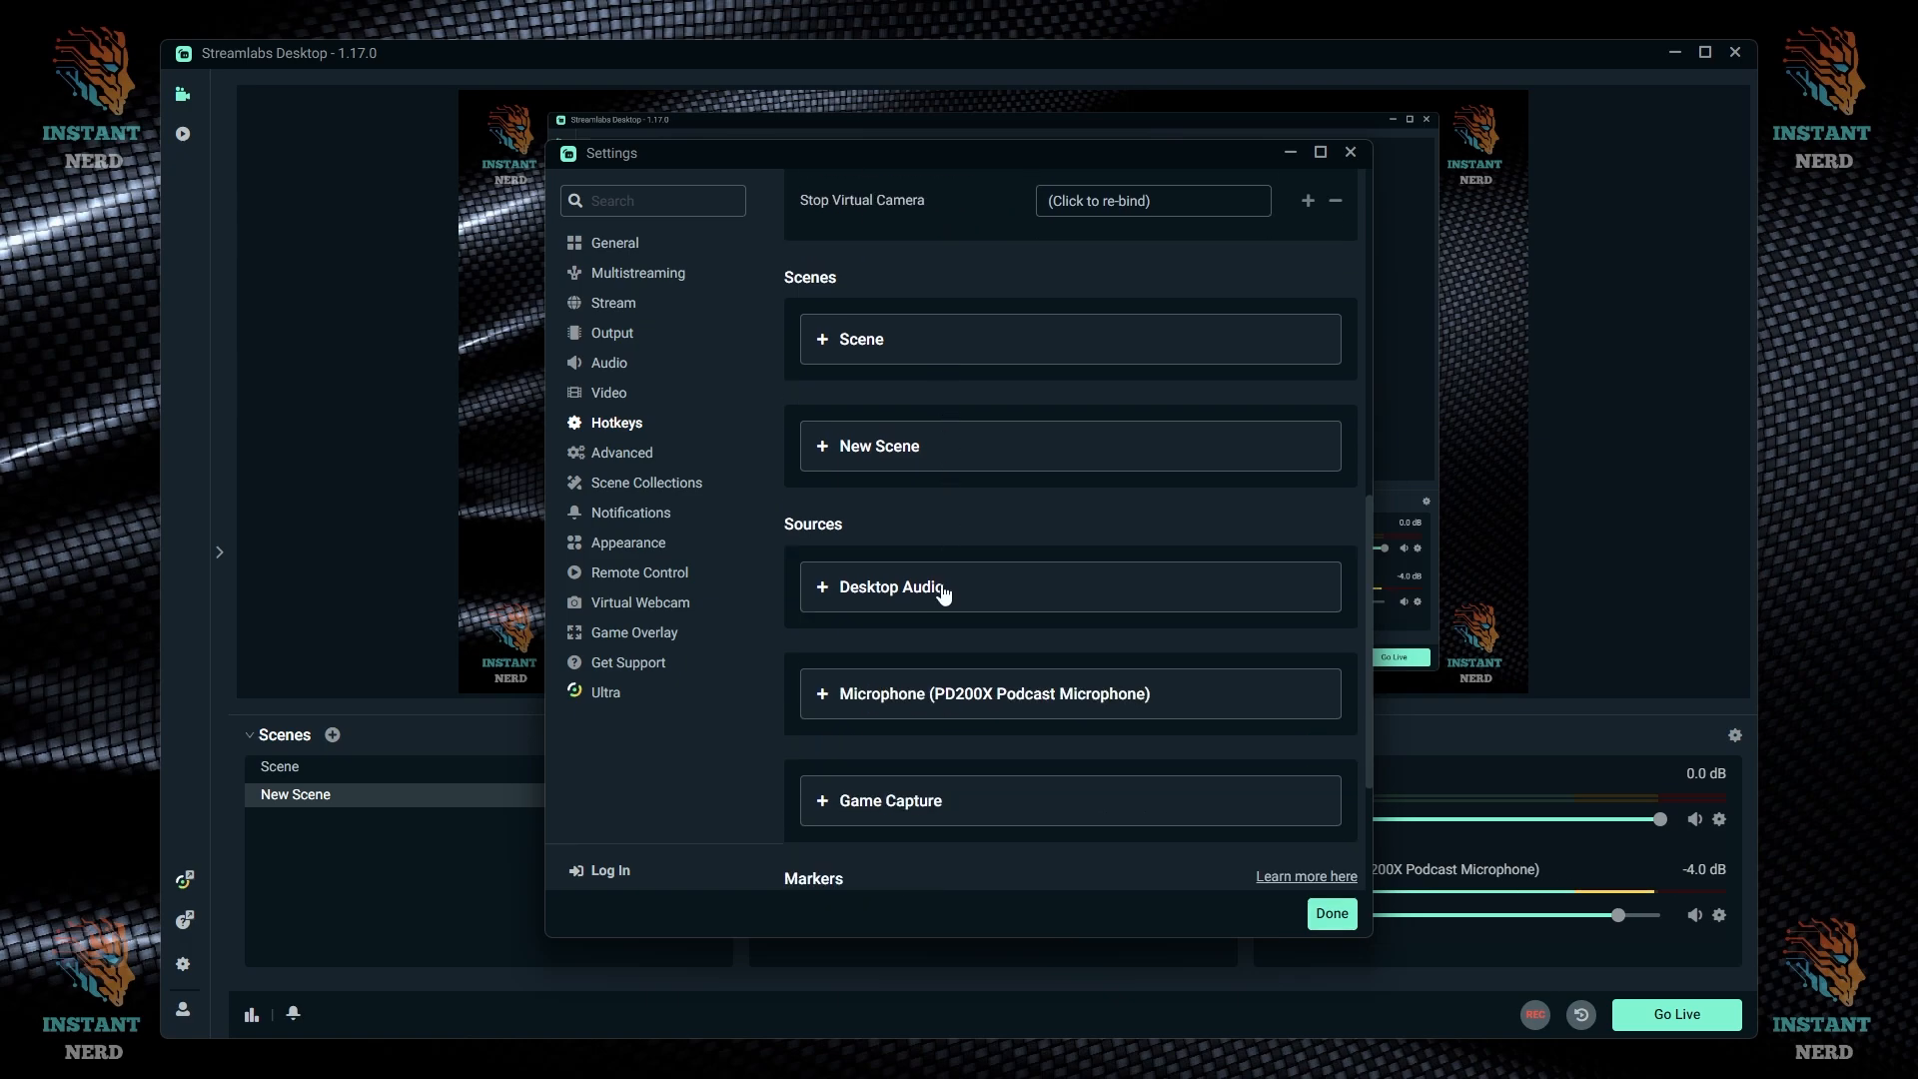
pyautogui.scroll(10, 938, 594)
pyautogui.scroll(3, 939, 587)
# - In the Advanced settings, set the process priority to Normal
pyautogui.click(592, 452)
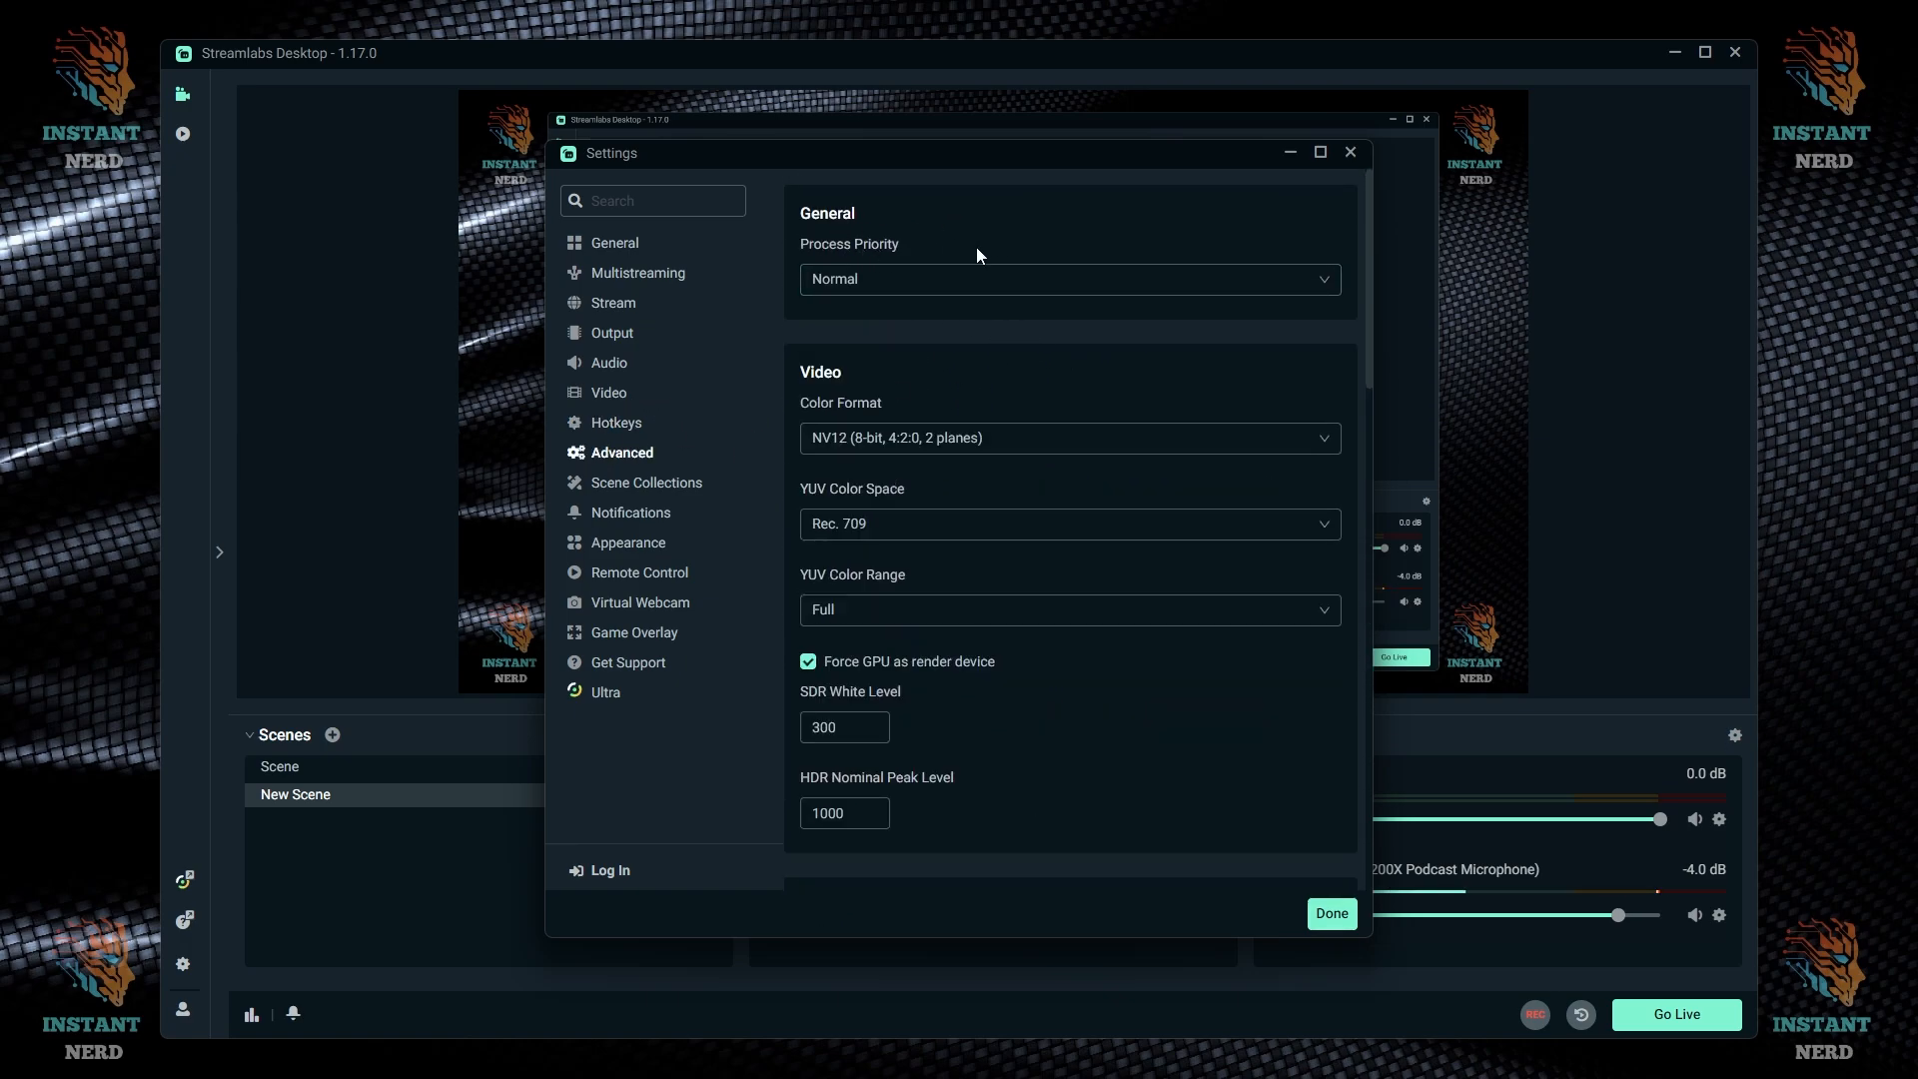
pyautogui.click(1317, 282)
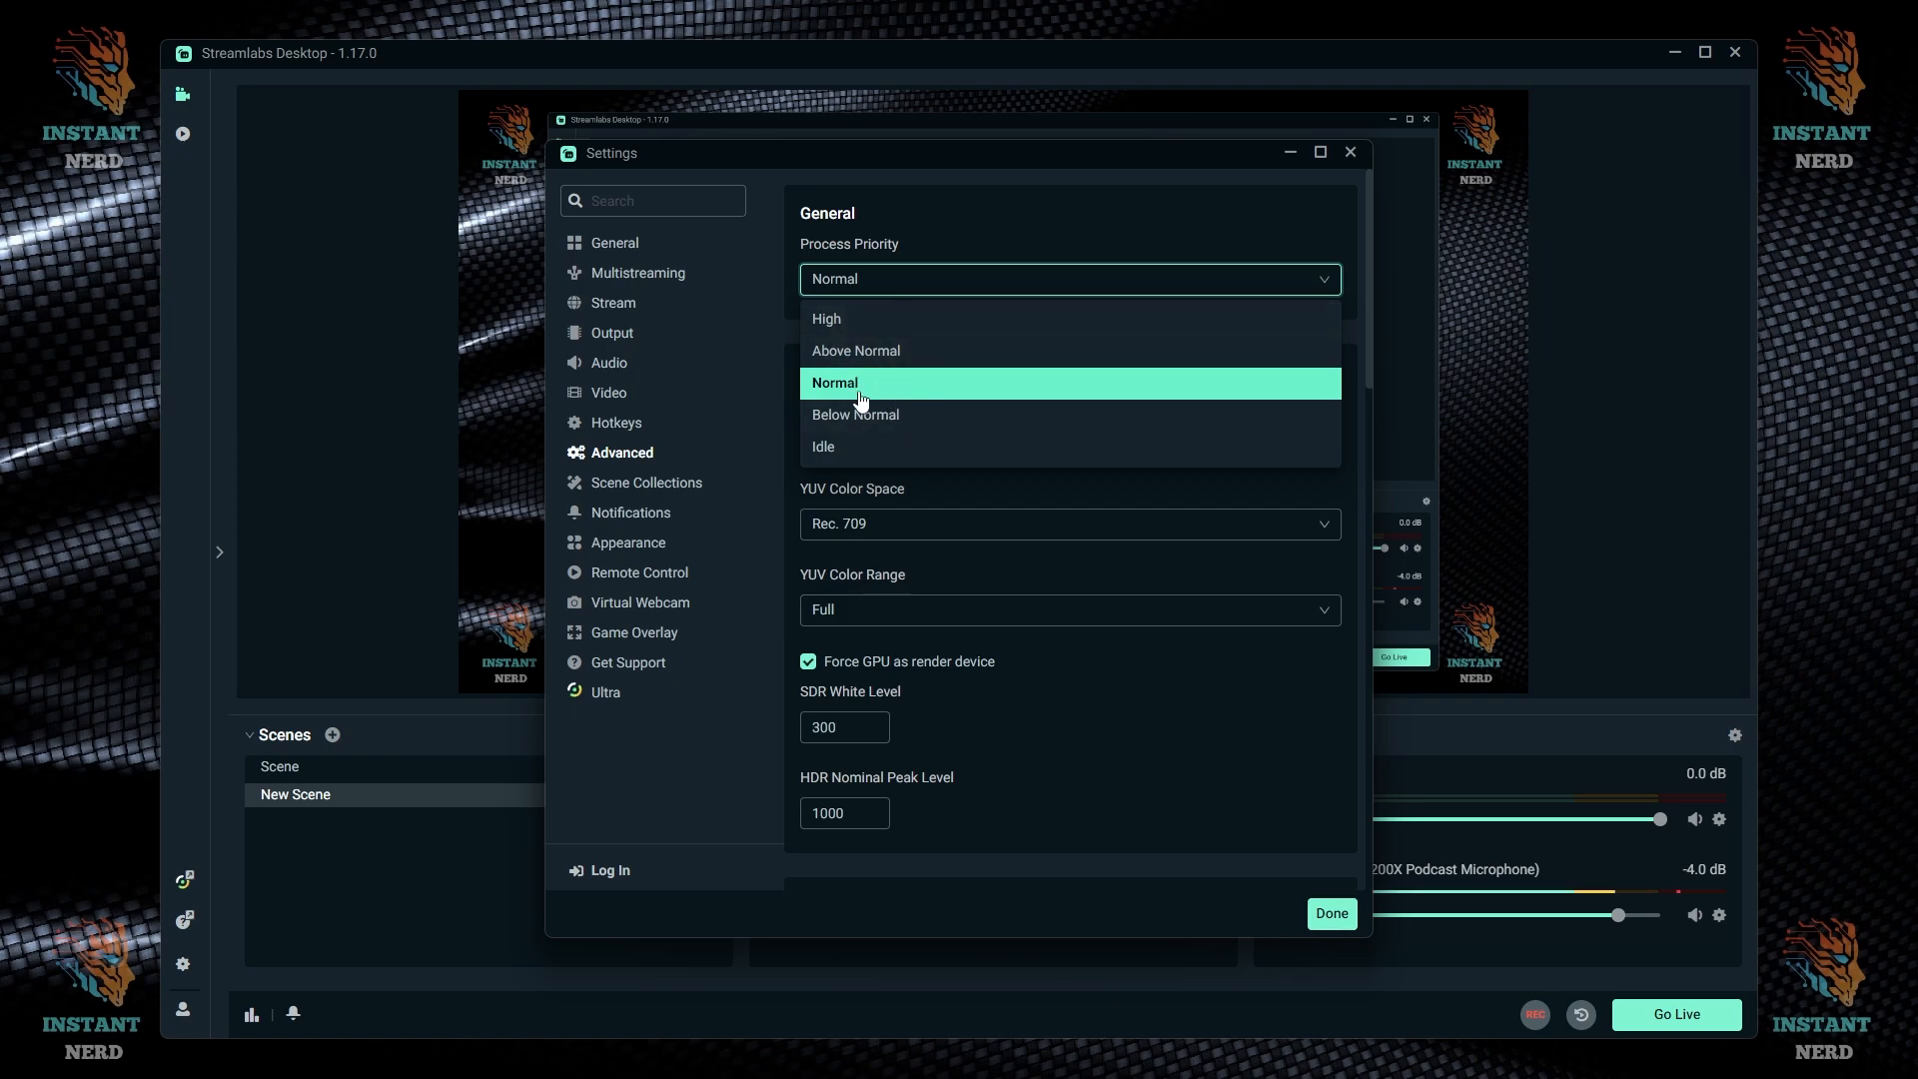
pyautogui.click(1303, 285)
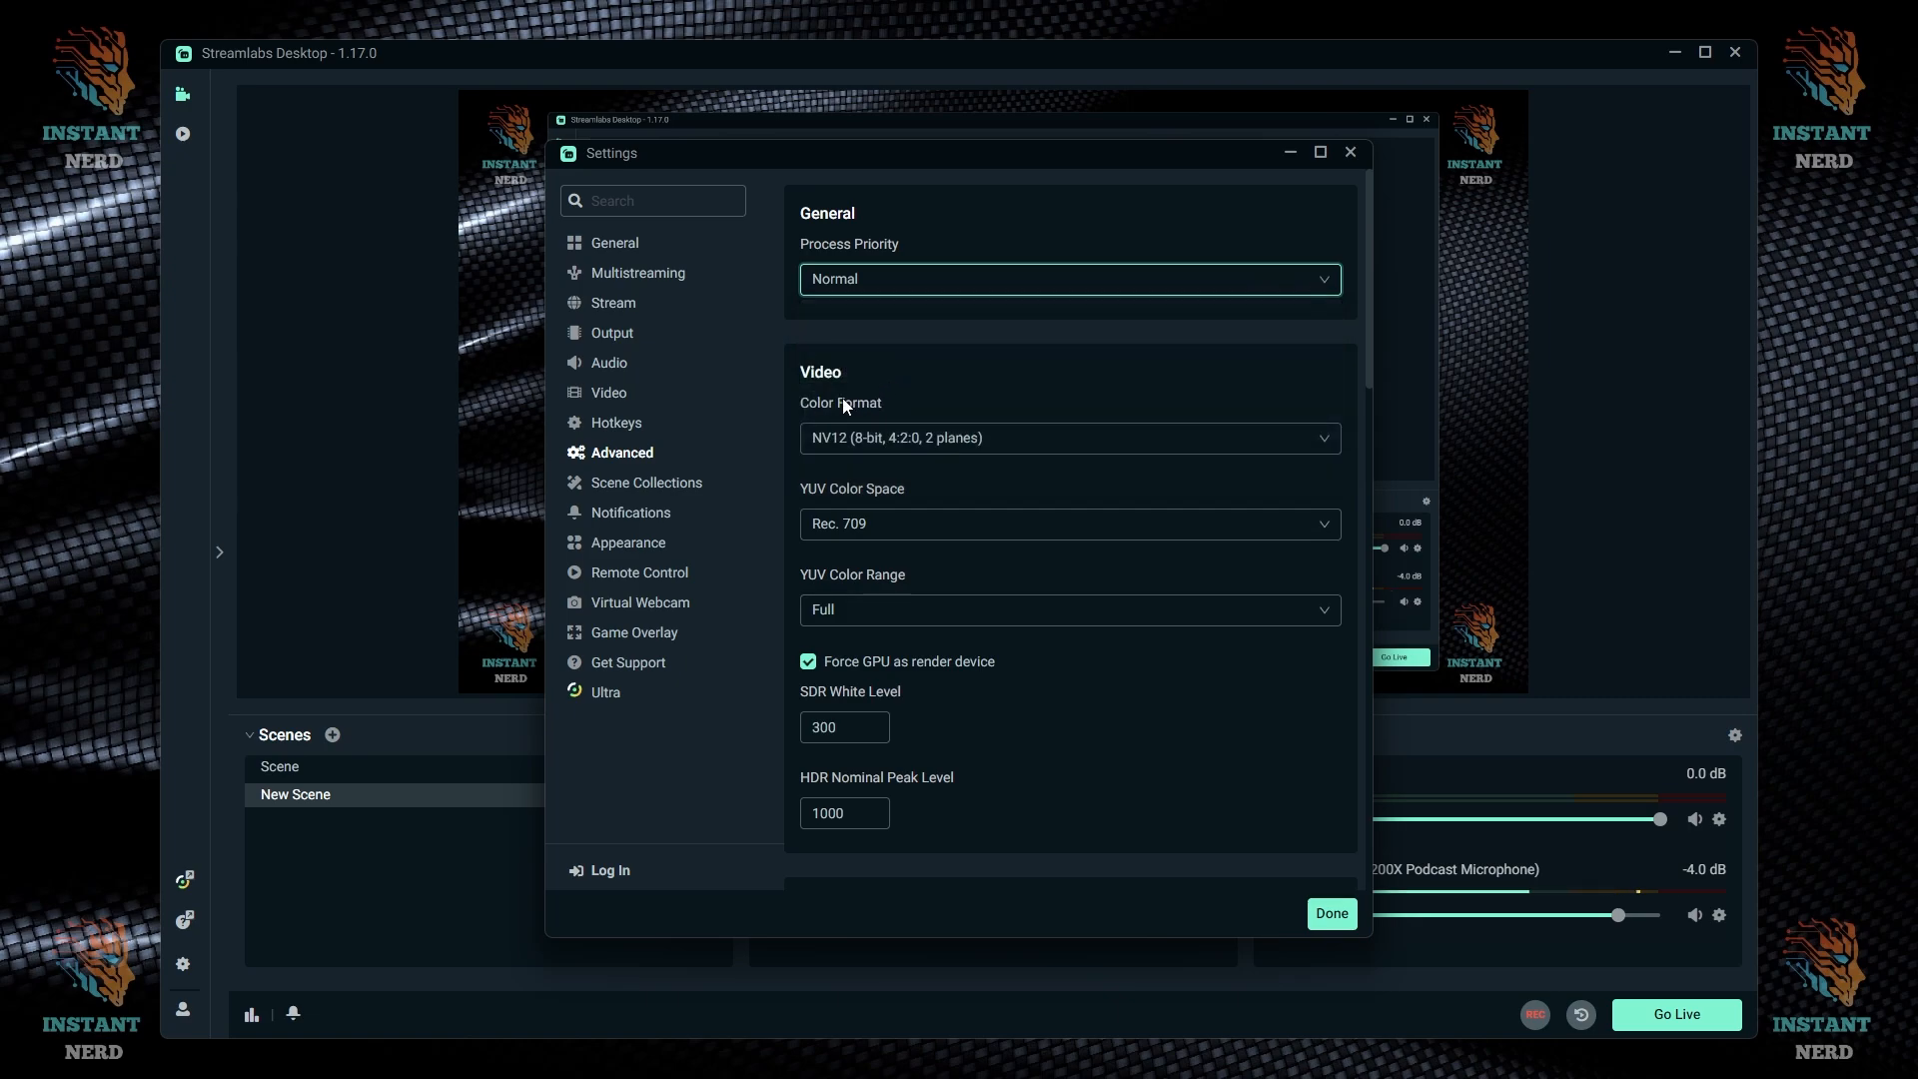
# - Set the video color format to NV12 (8-bit, 4:2:0, 2 planes) and the YUV color space to Rec. 709
pyautogui.click(1286, 444)
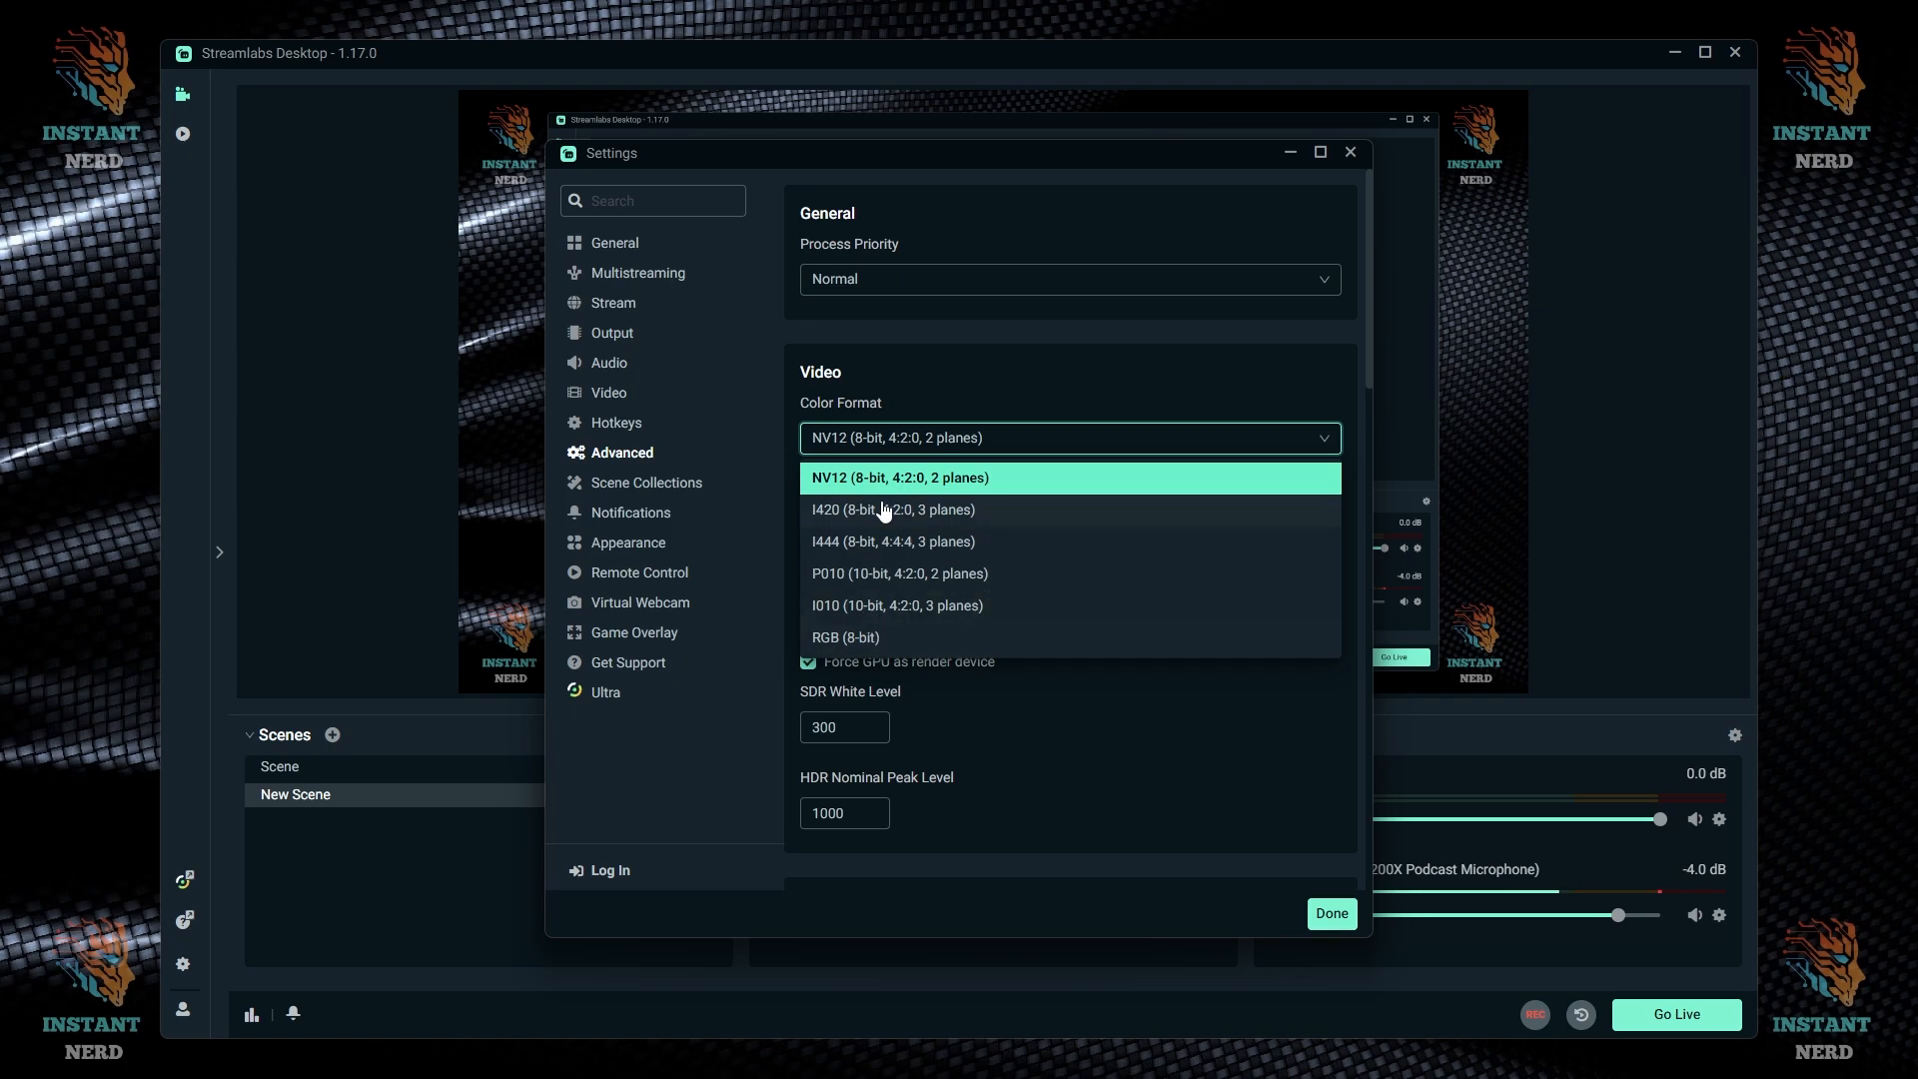
pyautogui.click(993, 482)
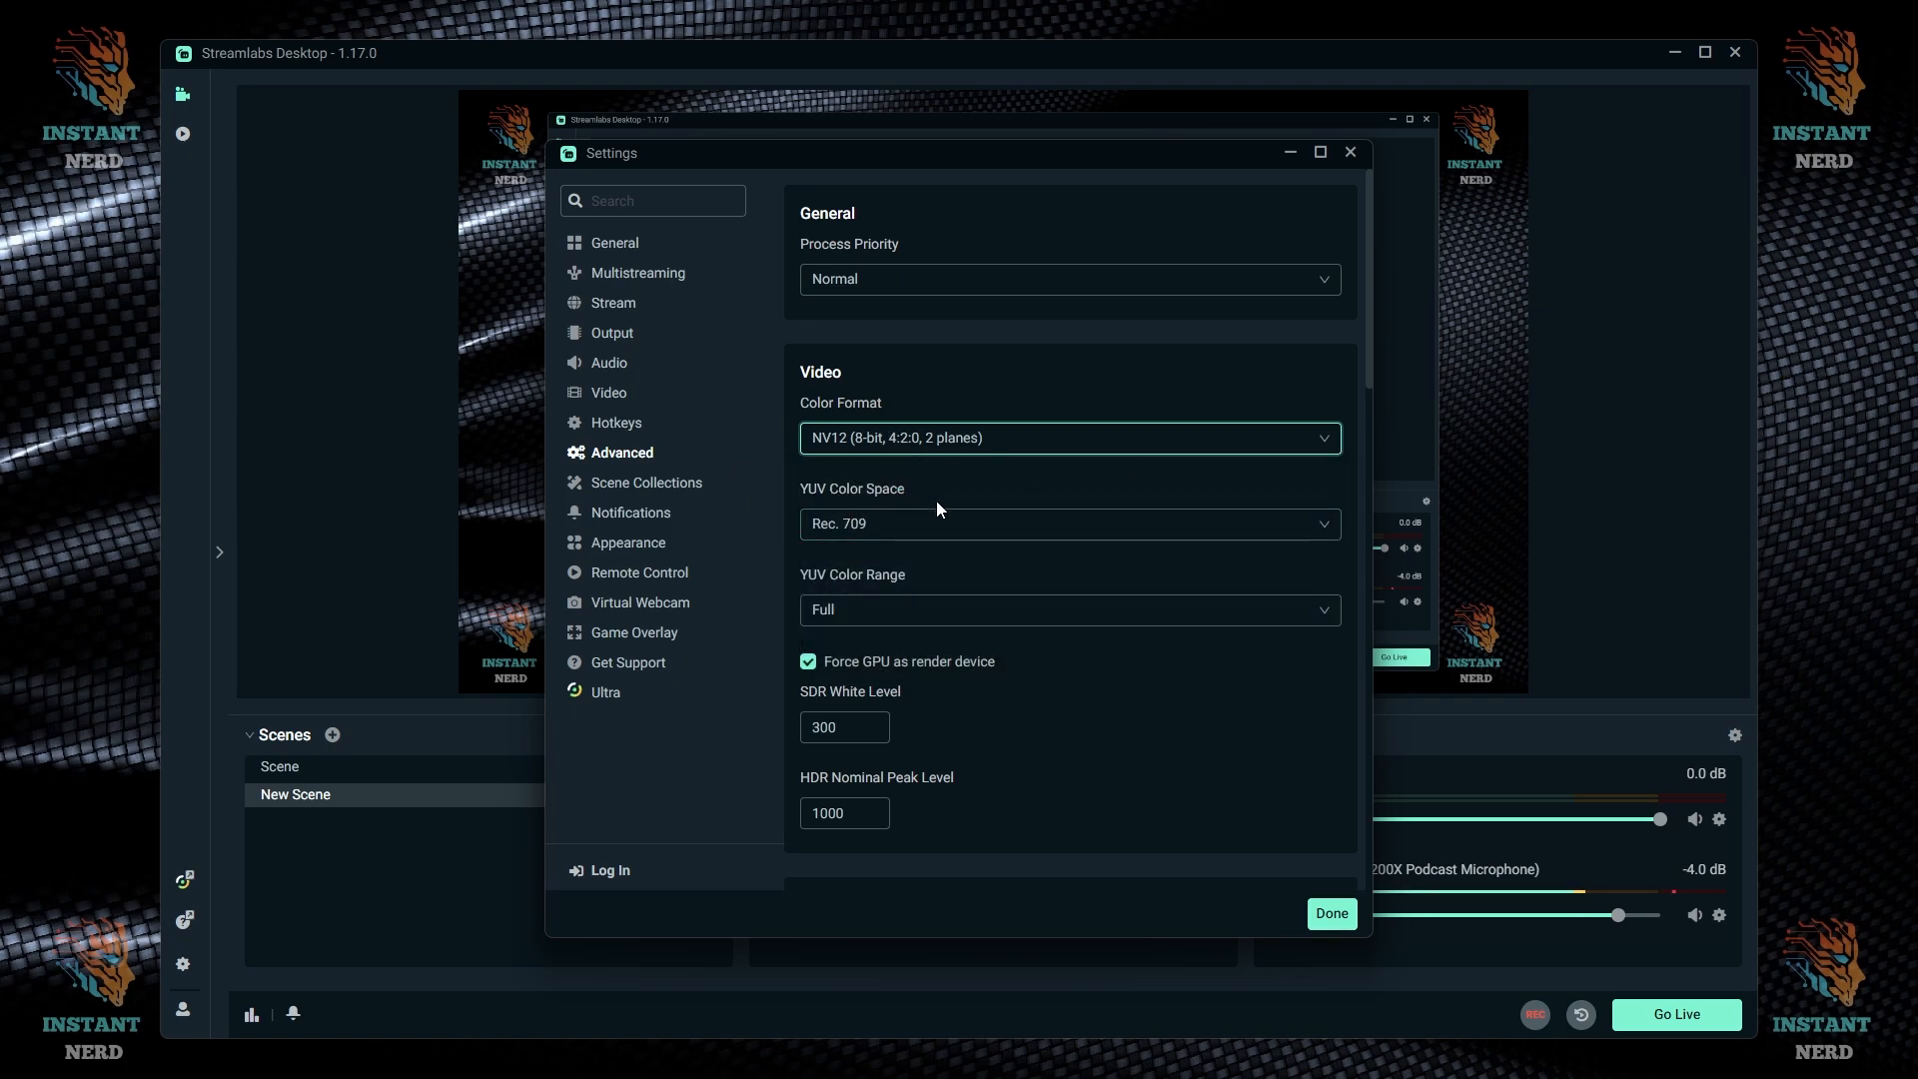
pyautogui.click(1130, 540)
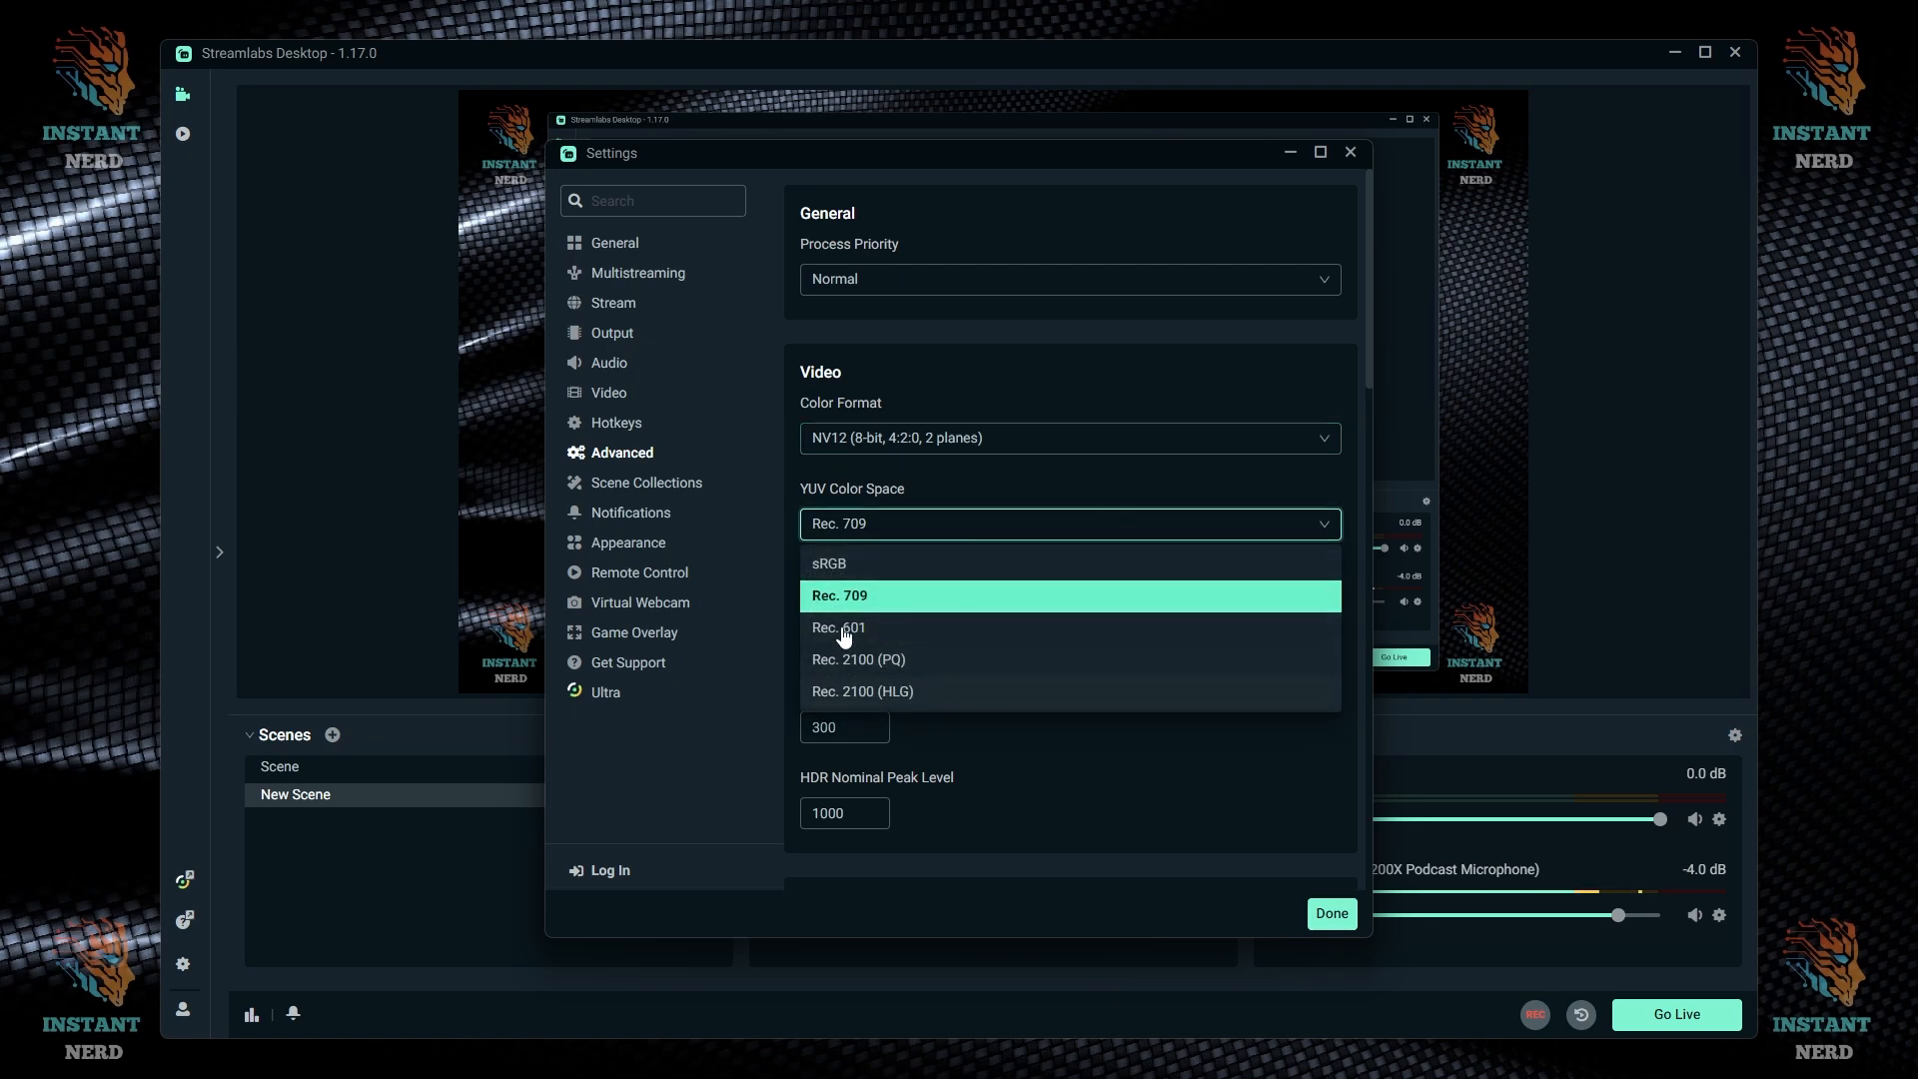
pyautogui.click(875, 598)
pyautogui.click(1079, 534)
pyautogui.click(1096, 520)
# - Set the YUV color range to Full and review the remaining Advanced settings from audio to media files
pyautogui.click(1062, 612)
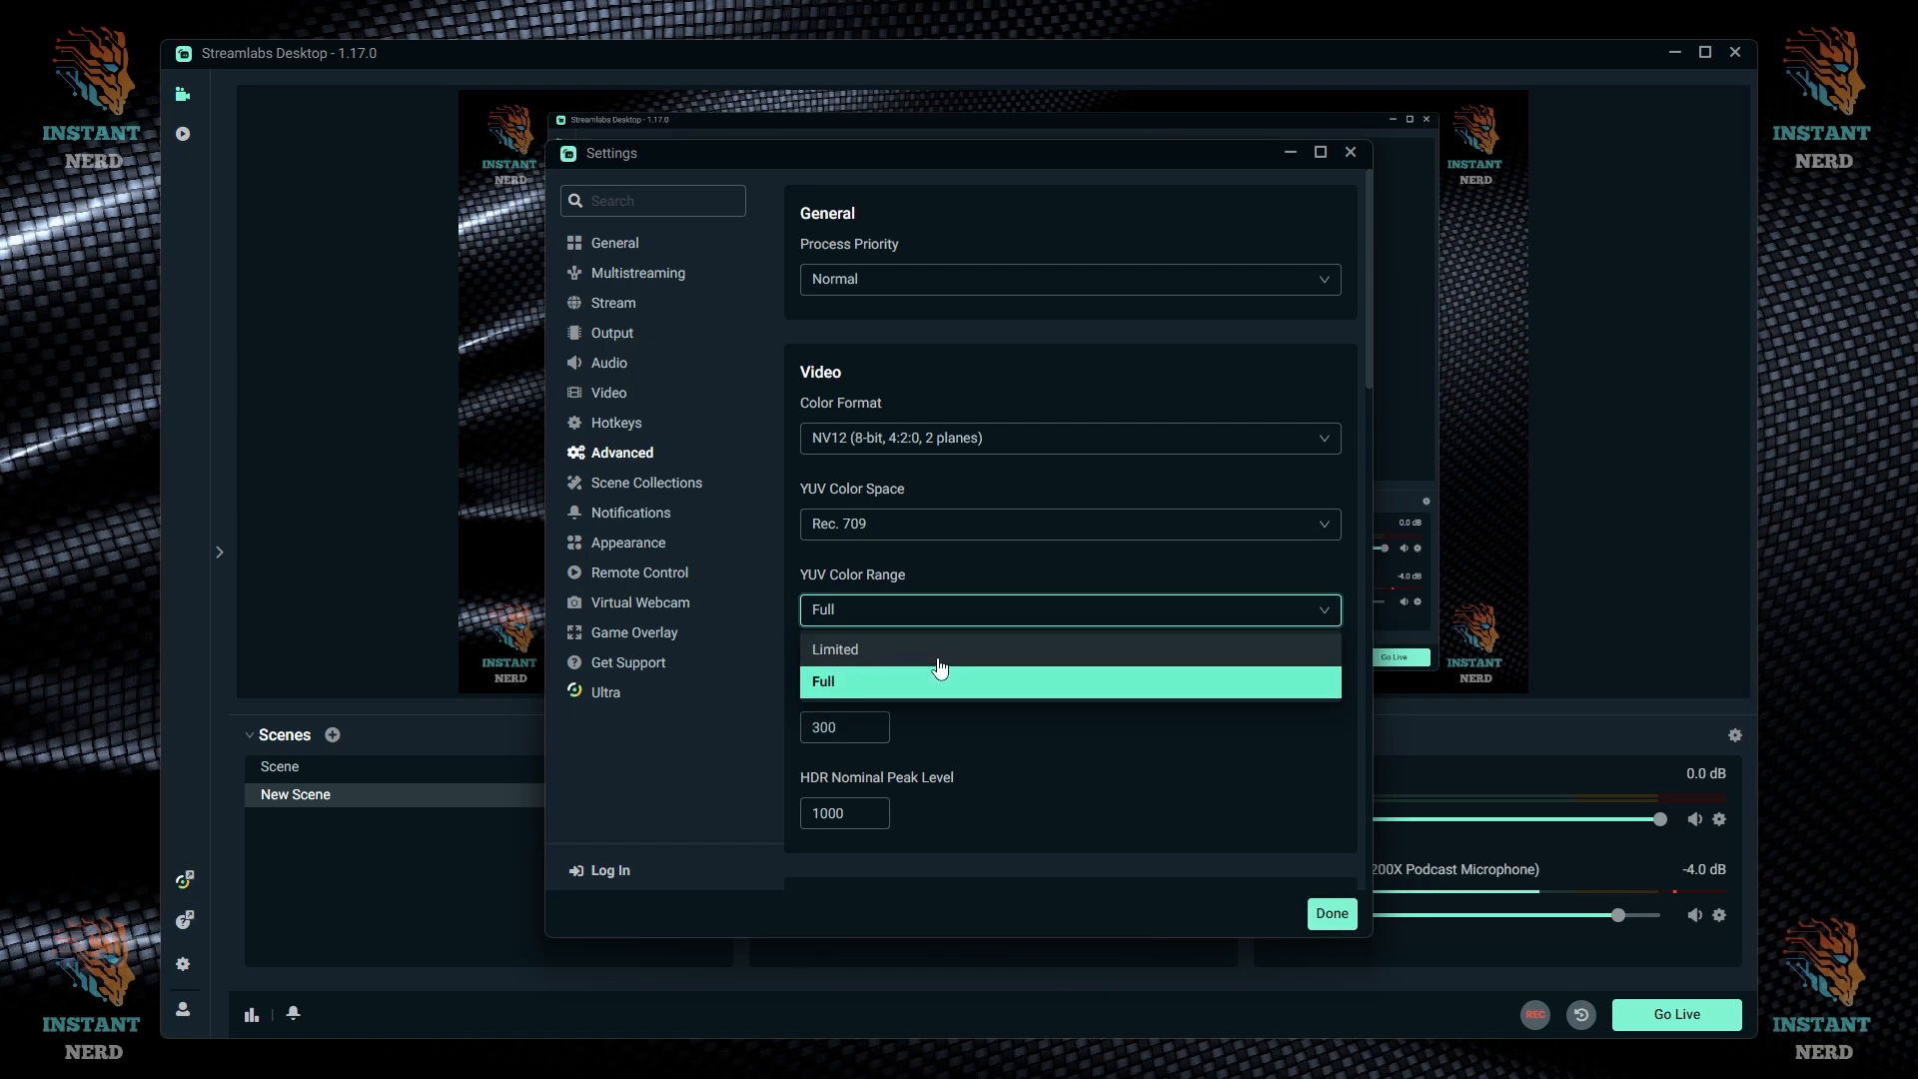
pyautogui.click(896, 683)
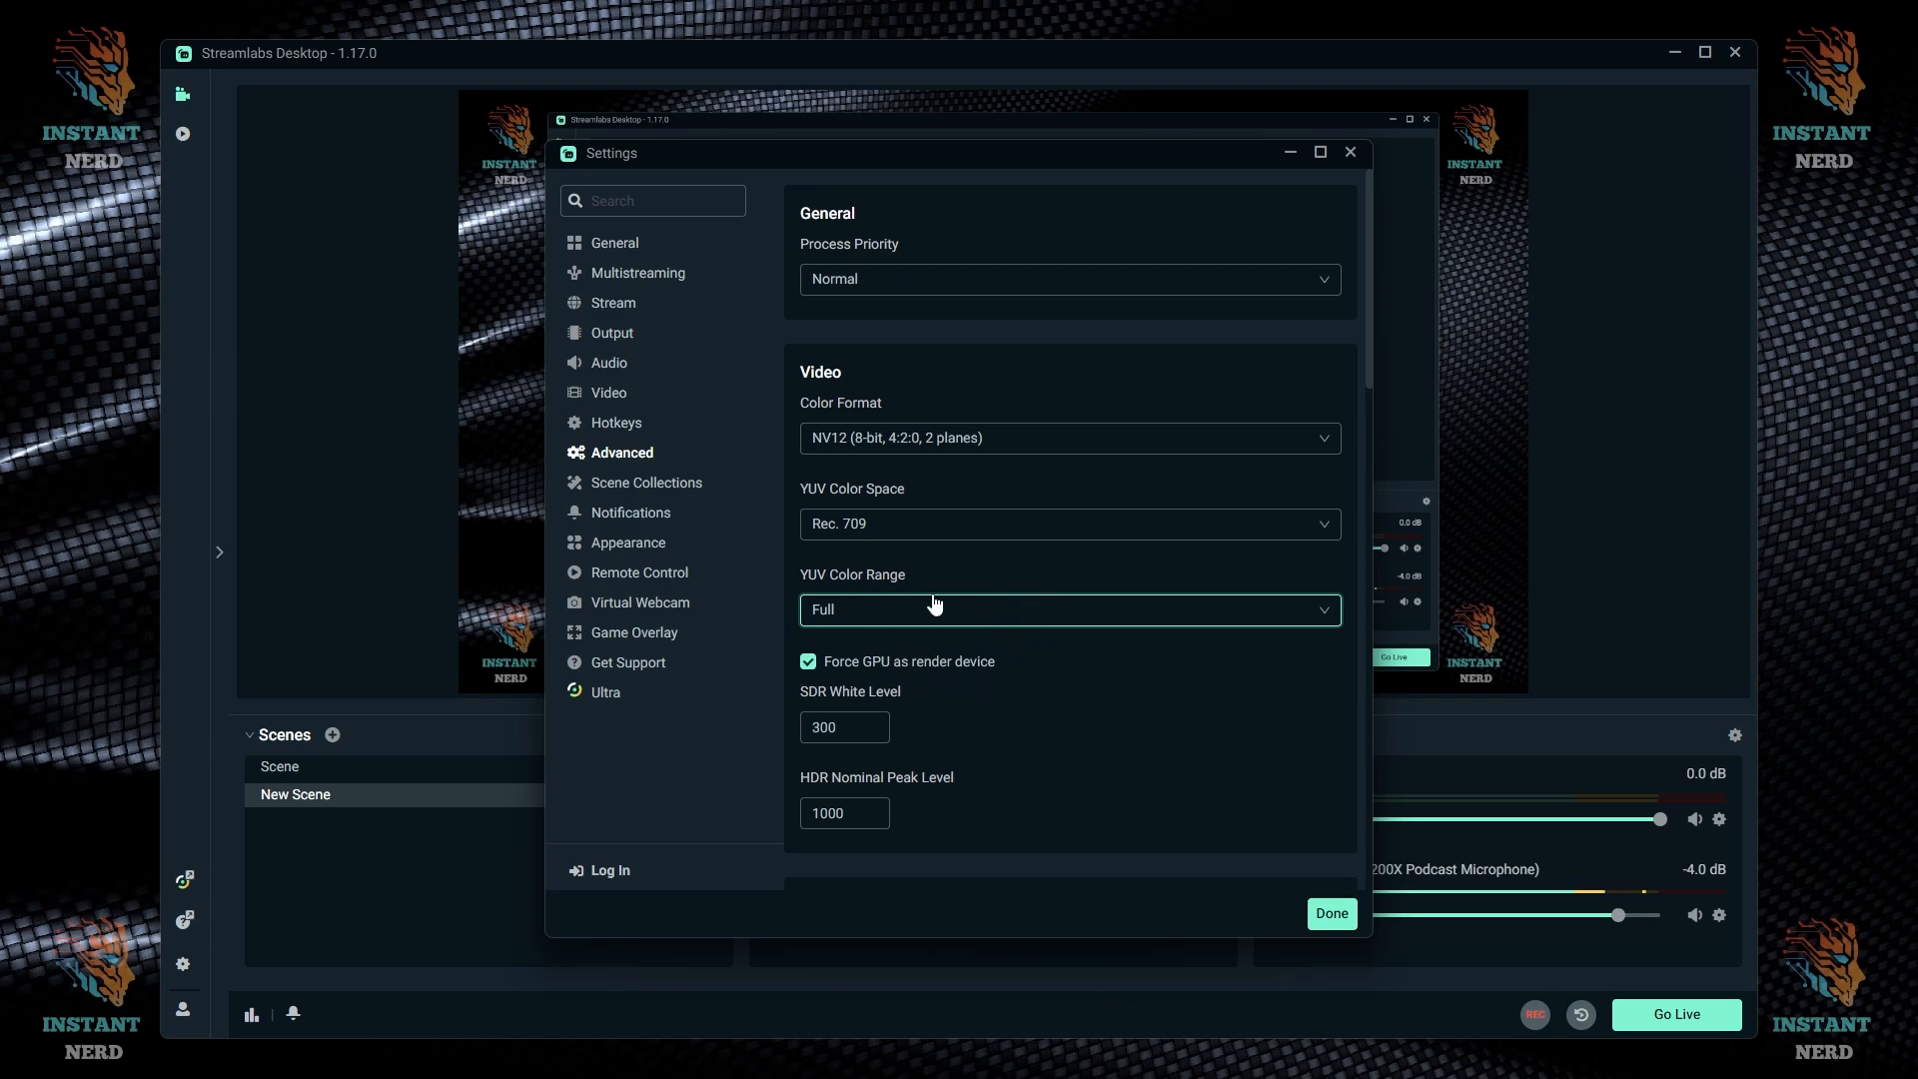
pyautogui.scroll(-1, 926, 676)
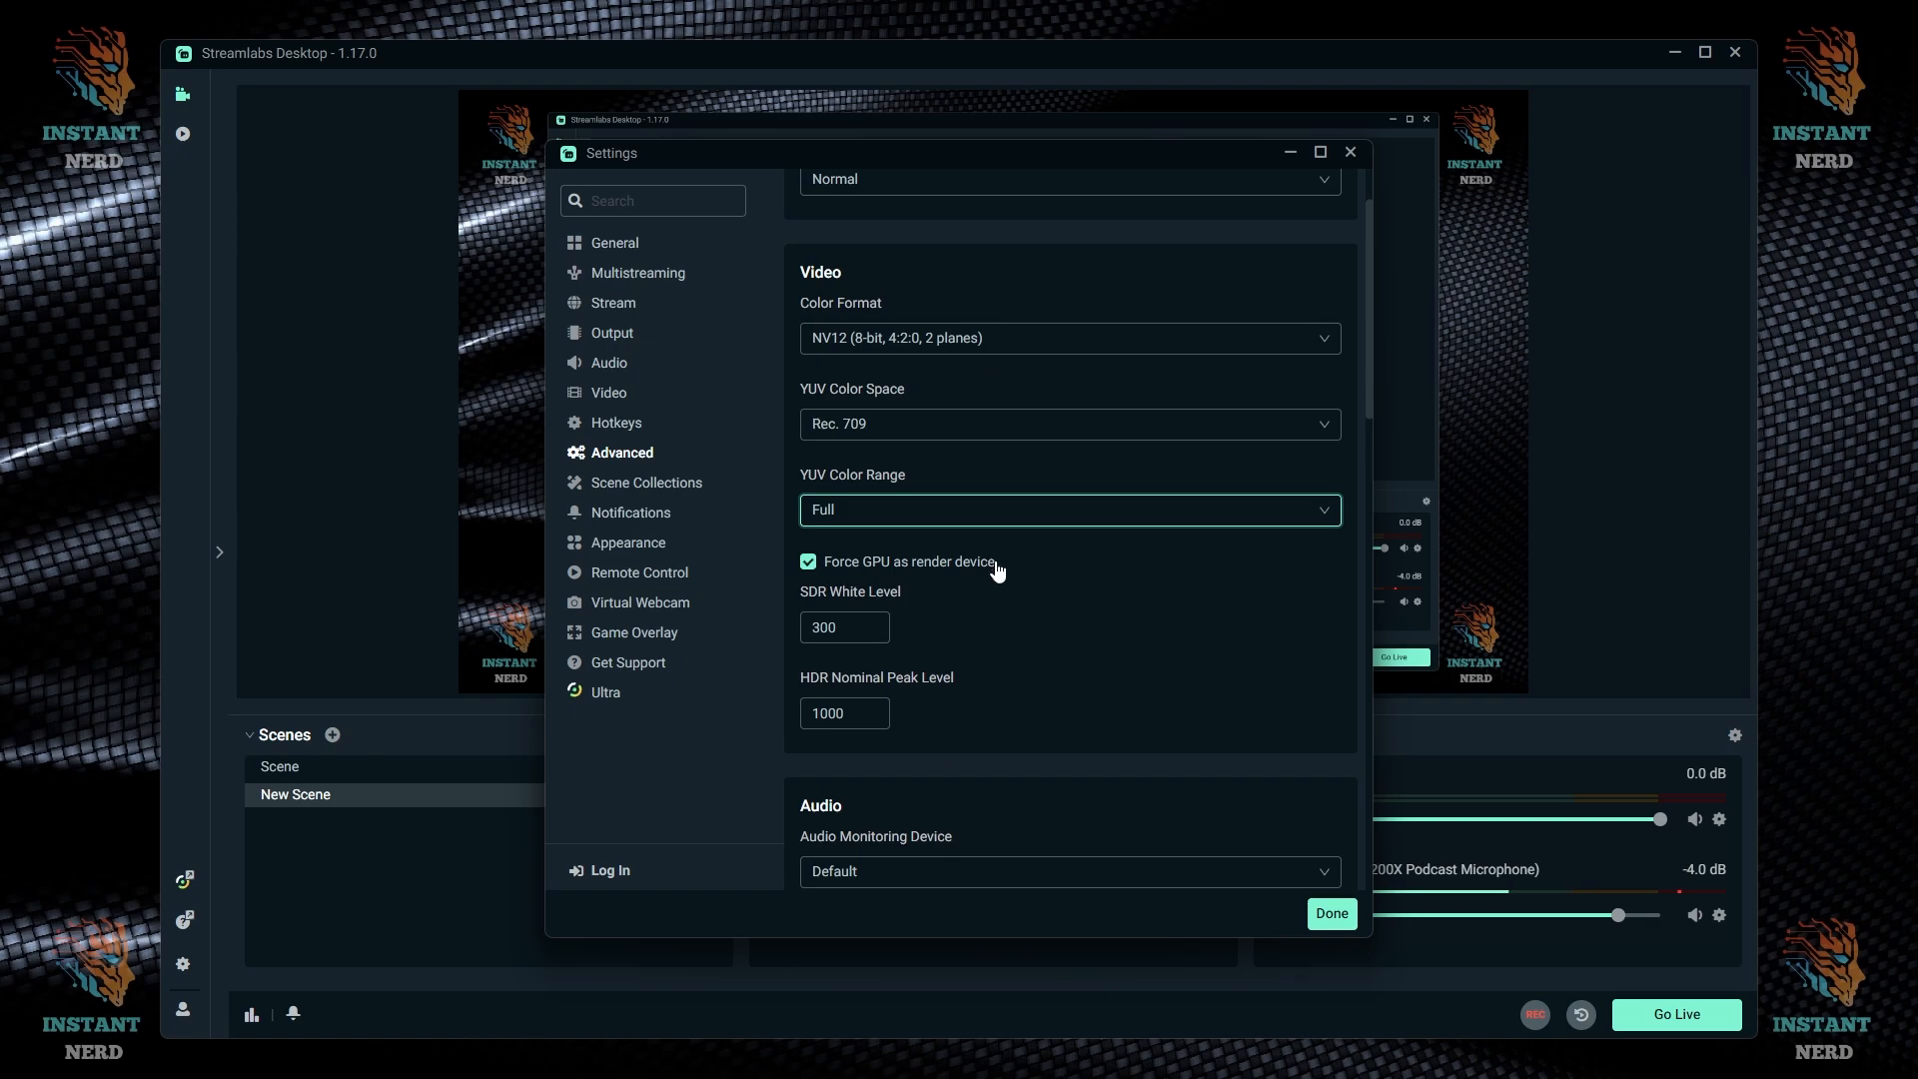
pyautogui.scroll(-5, 996, 565)
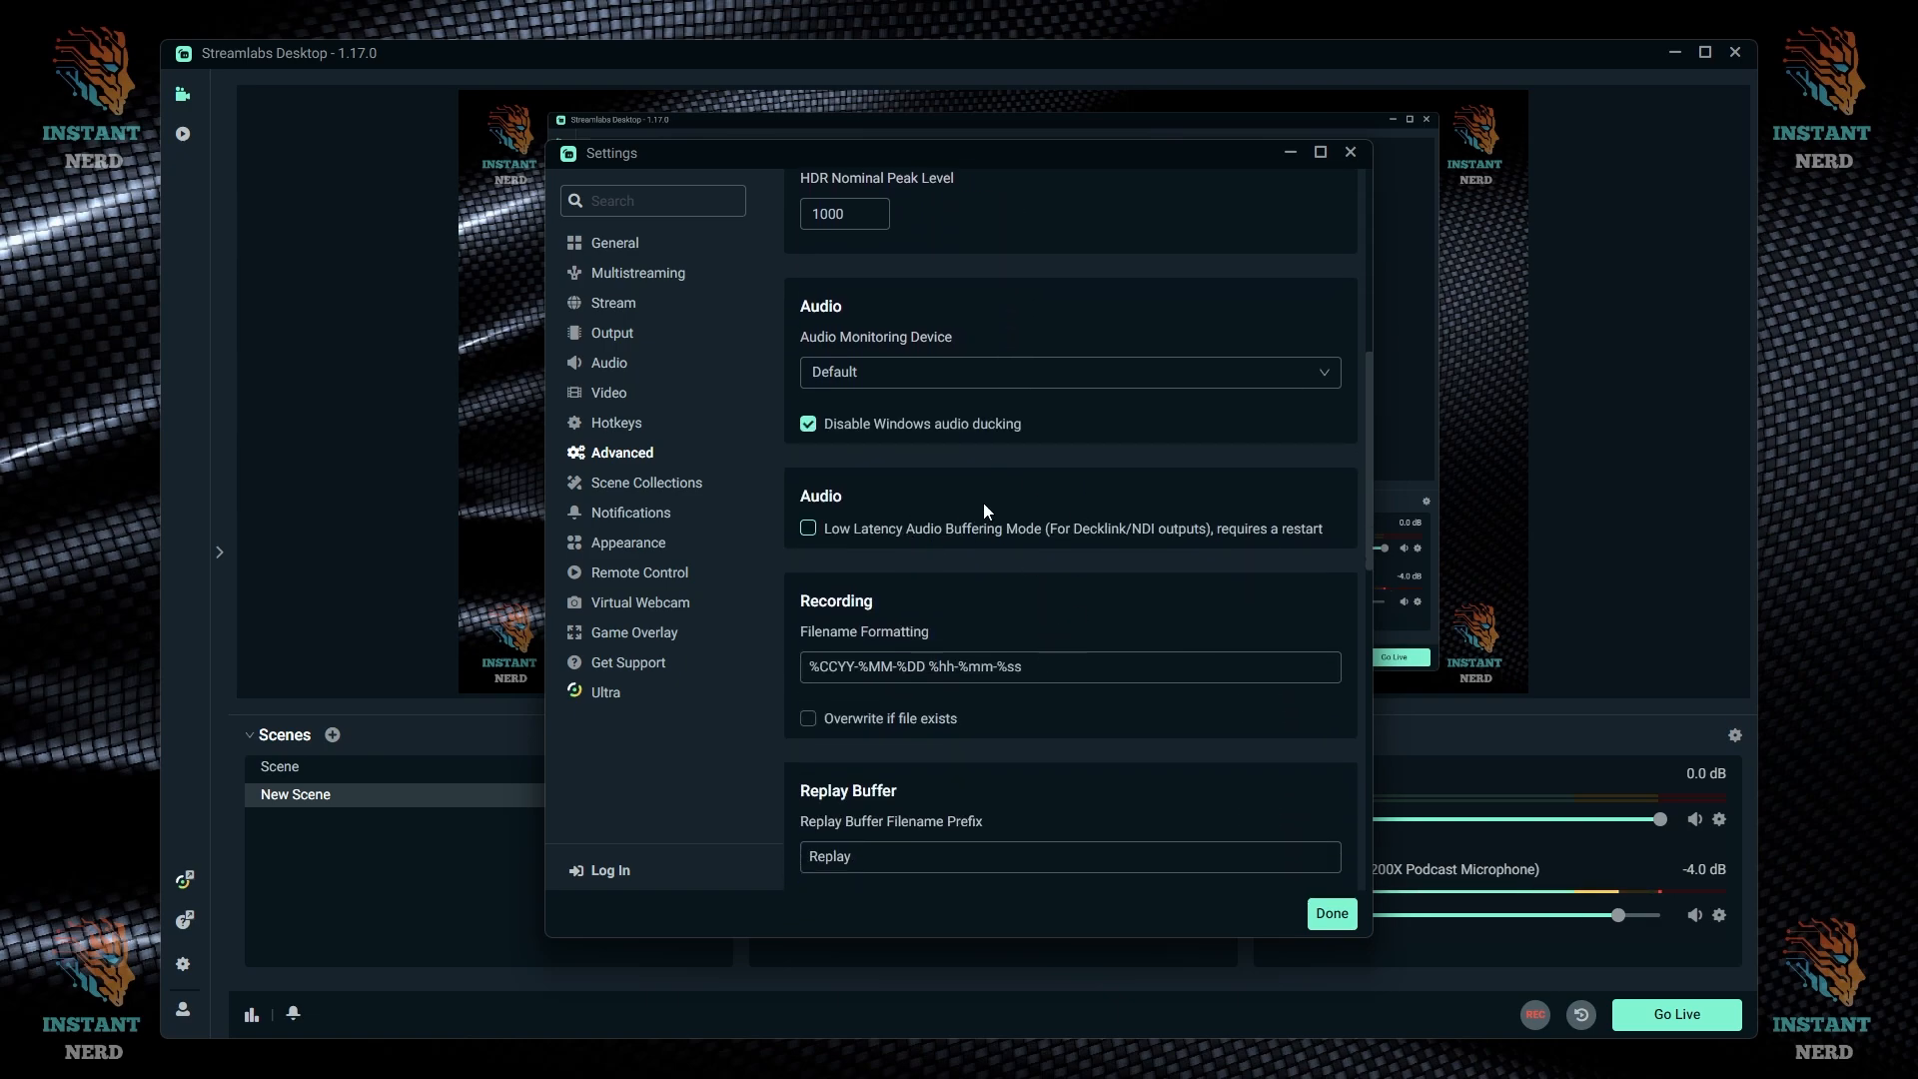
pyautogui.scroll(-7, 975, 573)
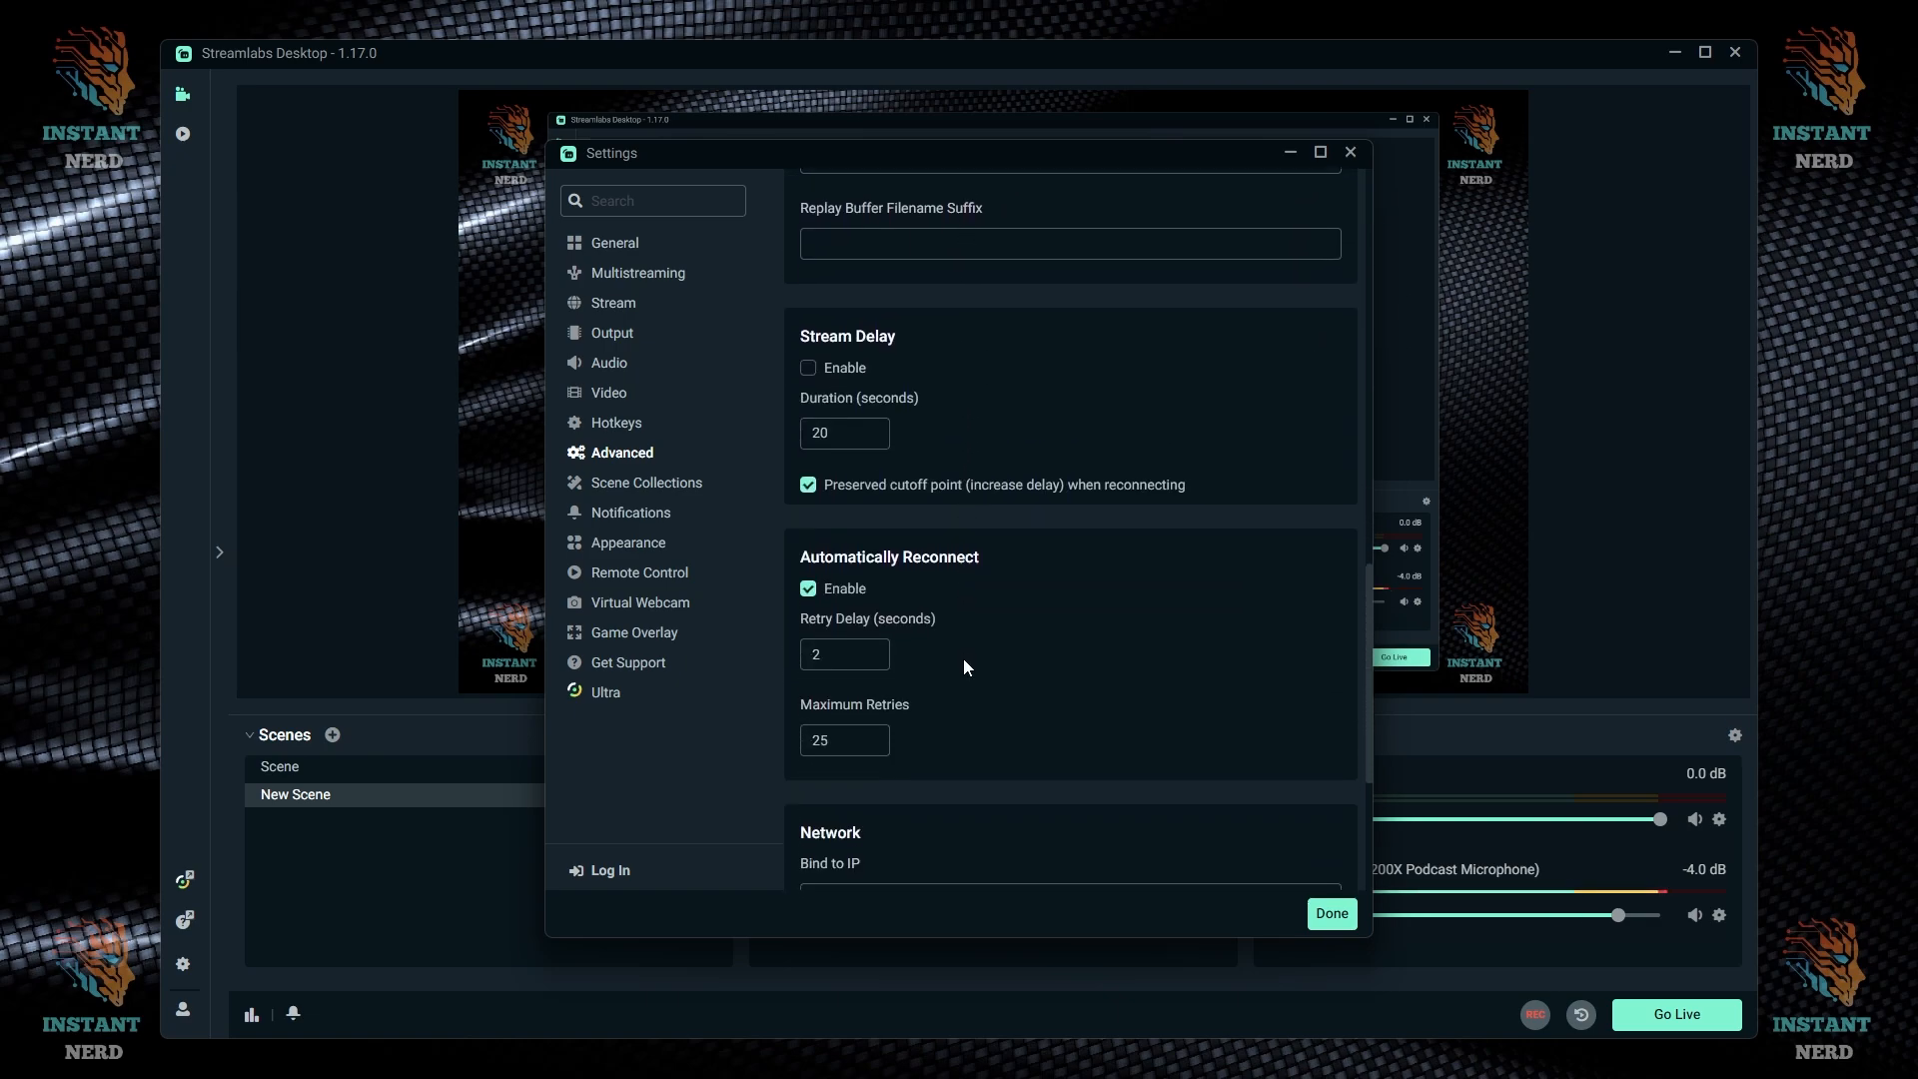
pyautogui.scroll(-4, 1046, 709)
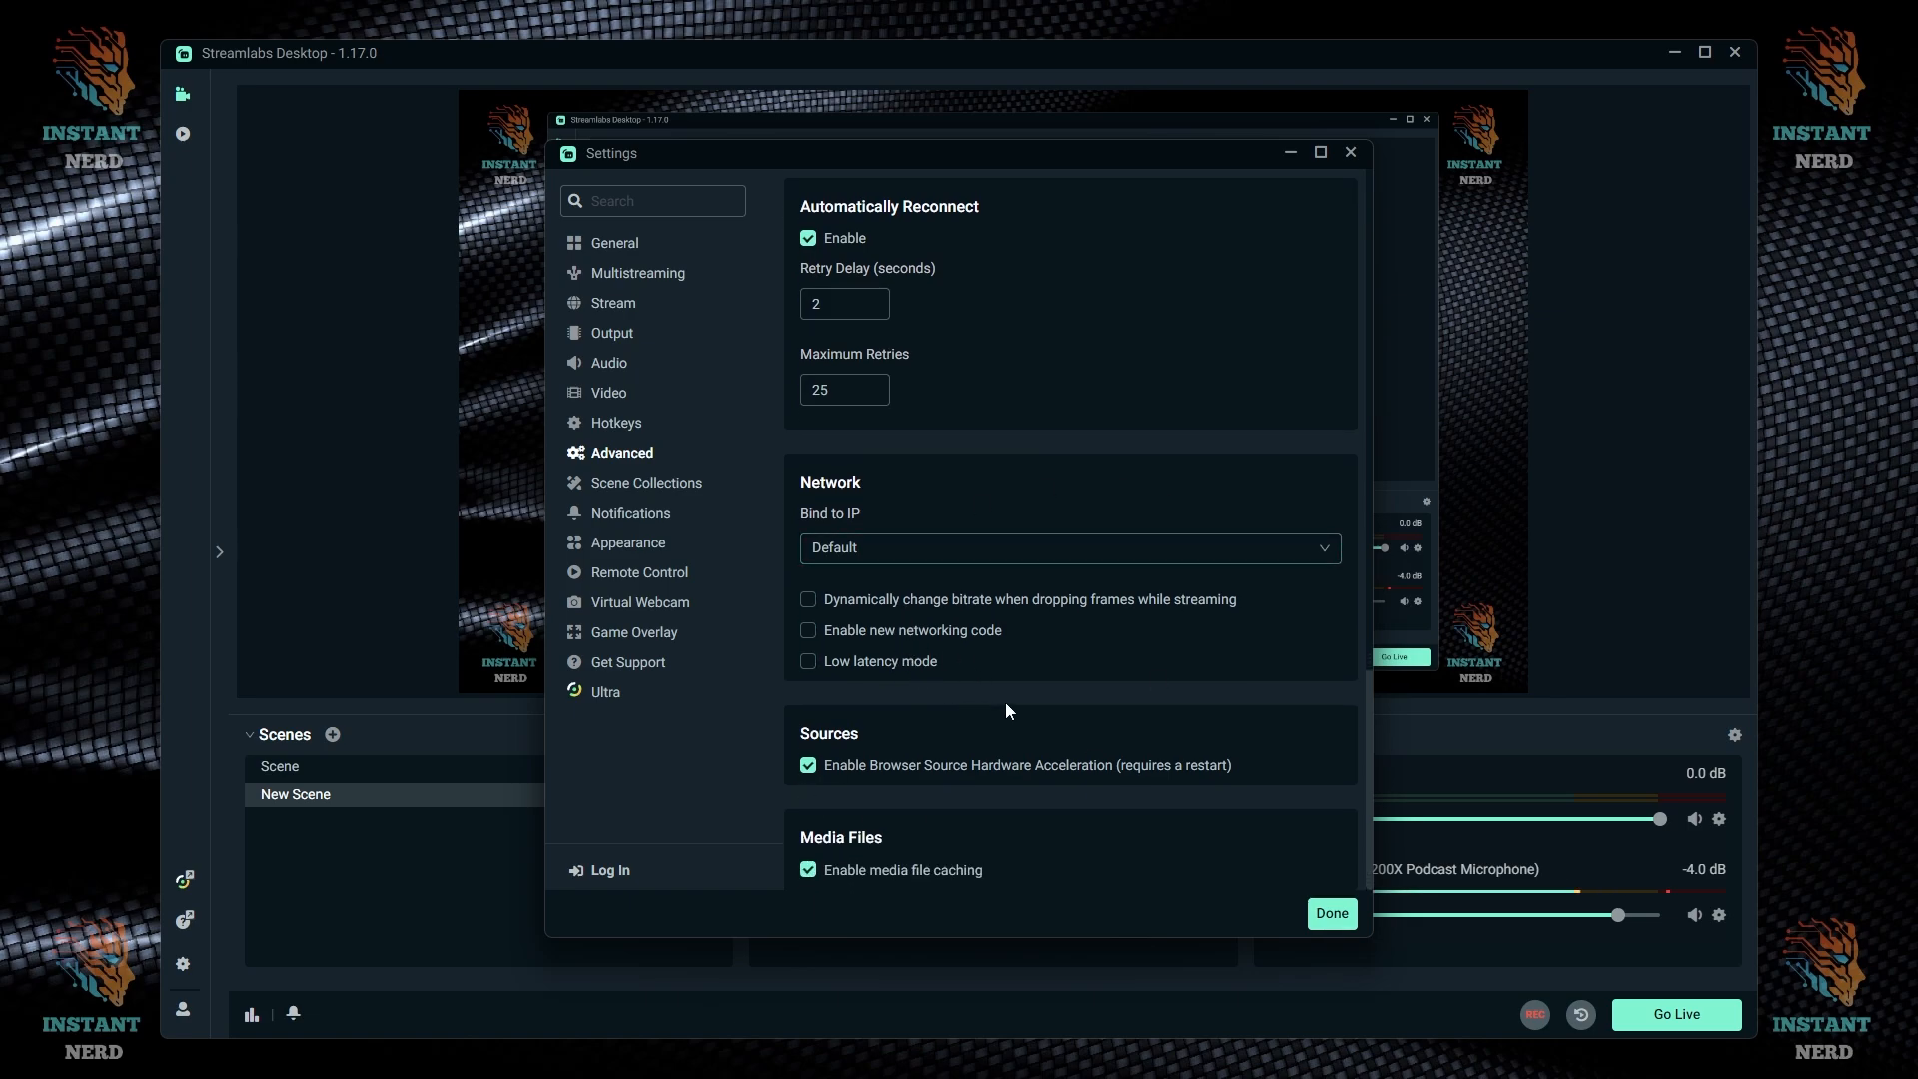
# - Review the Scene Collections and Notifications settings, including the notification list in Notifications & News
pyautogui.click(637, 485)
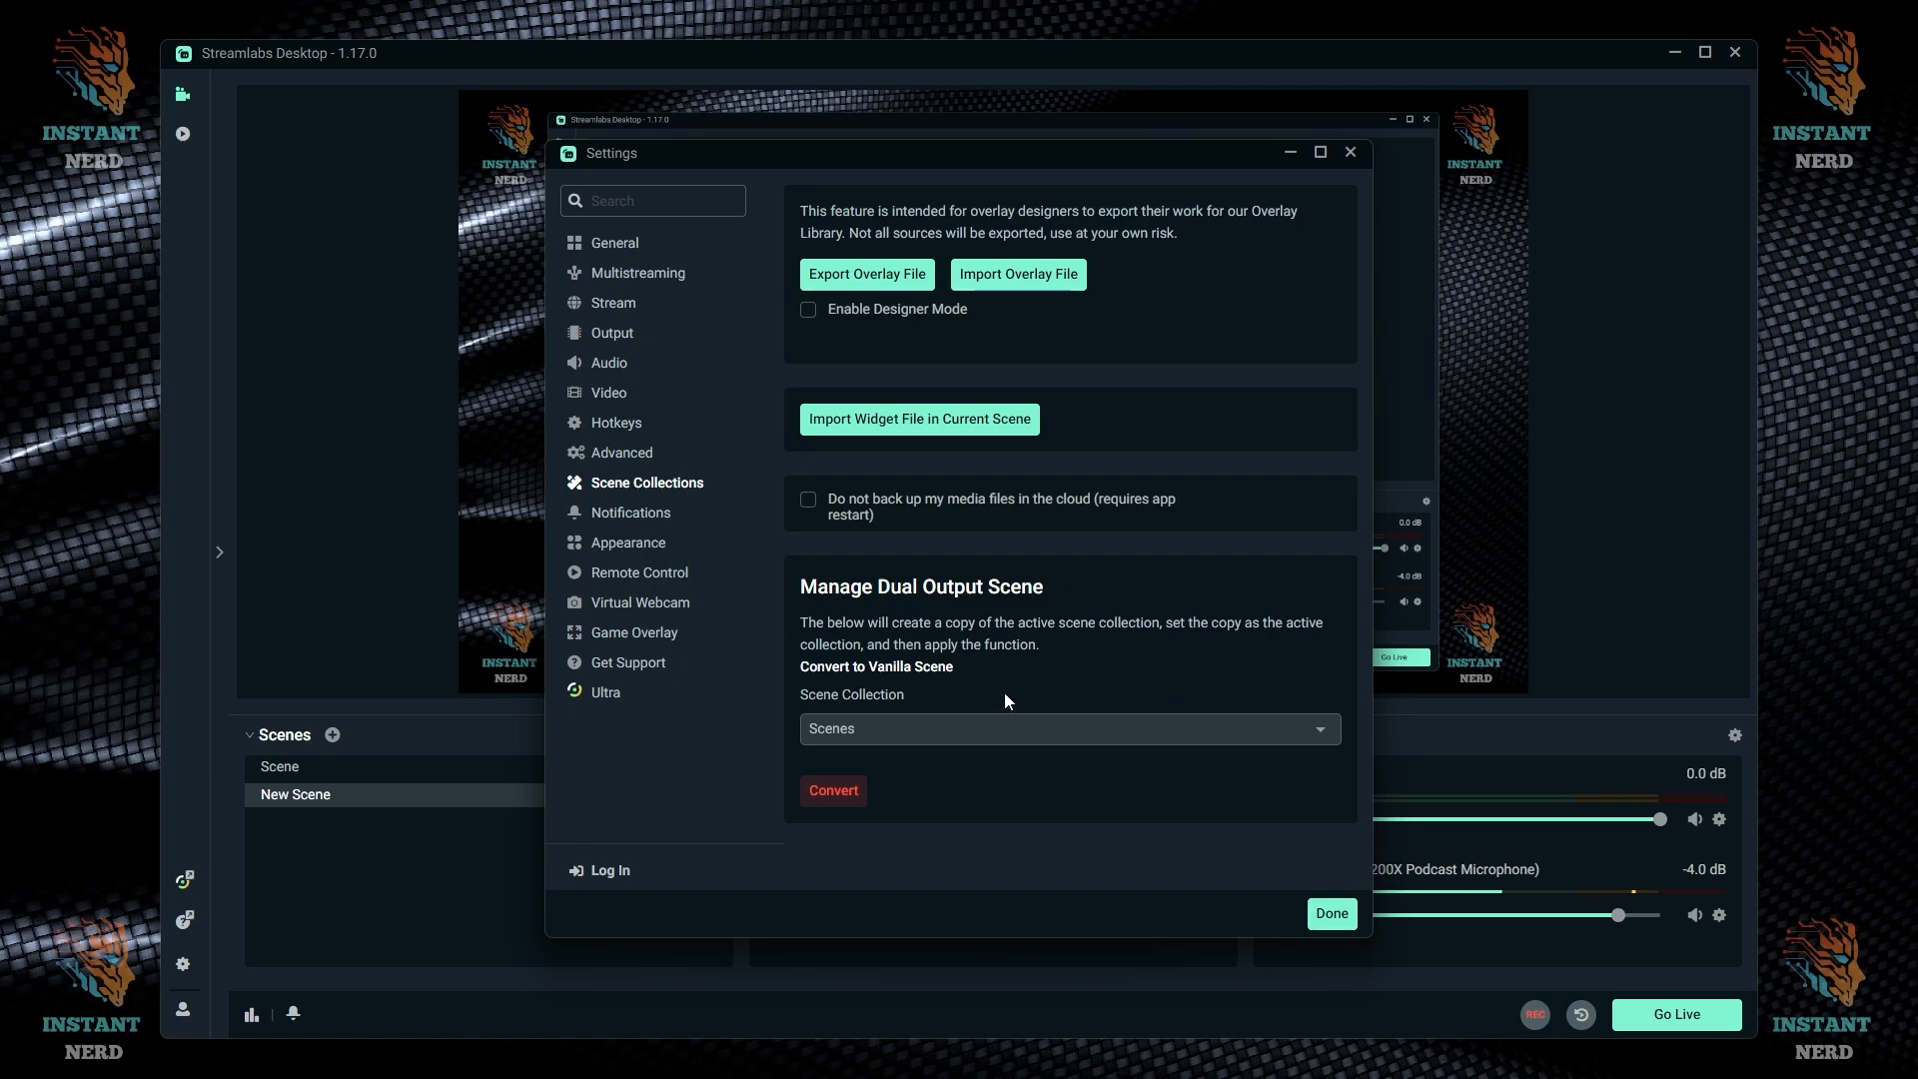
pyautogui.click(632, 516)
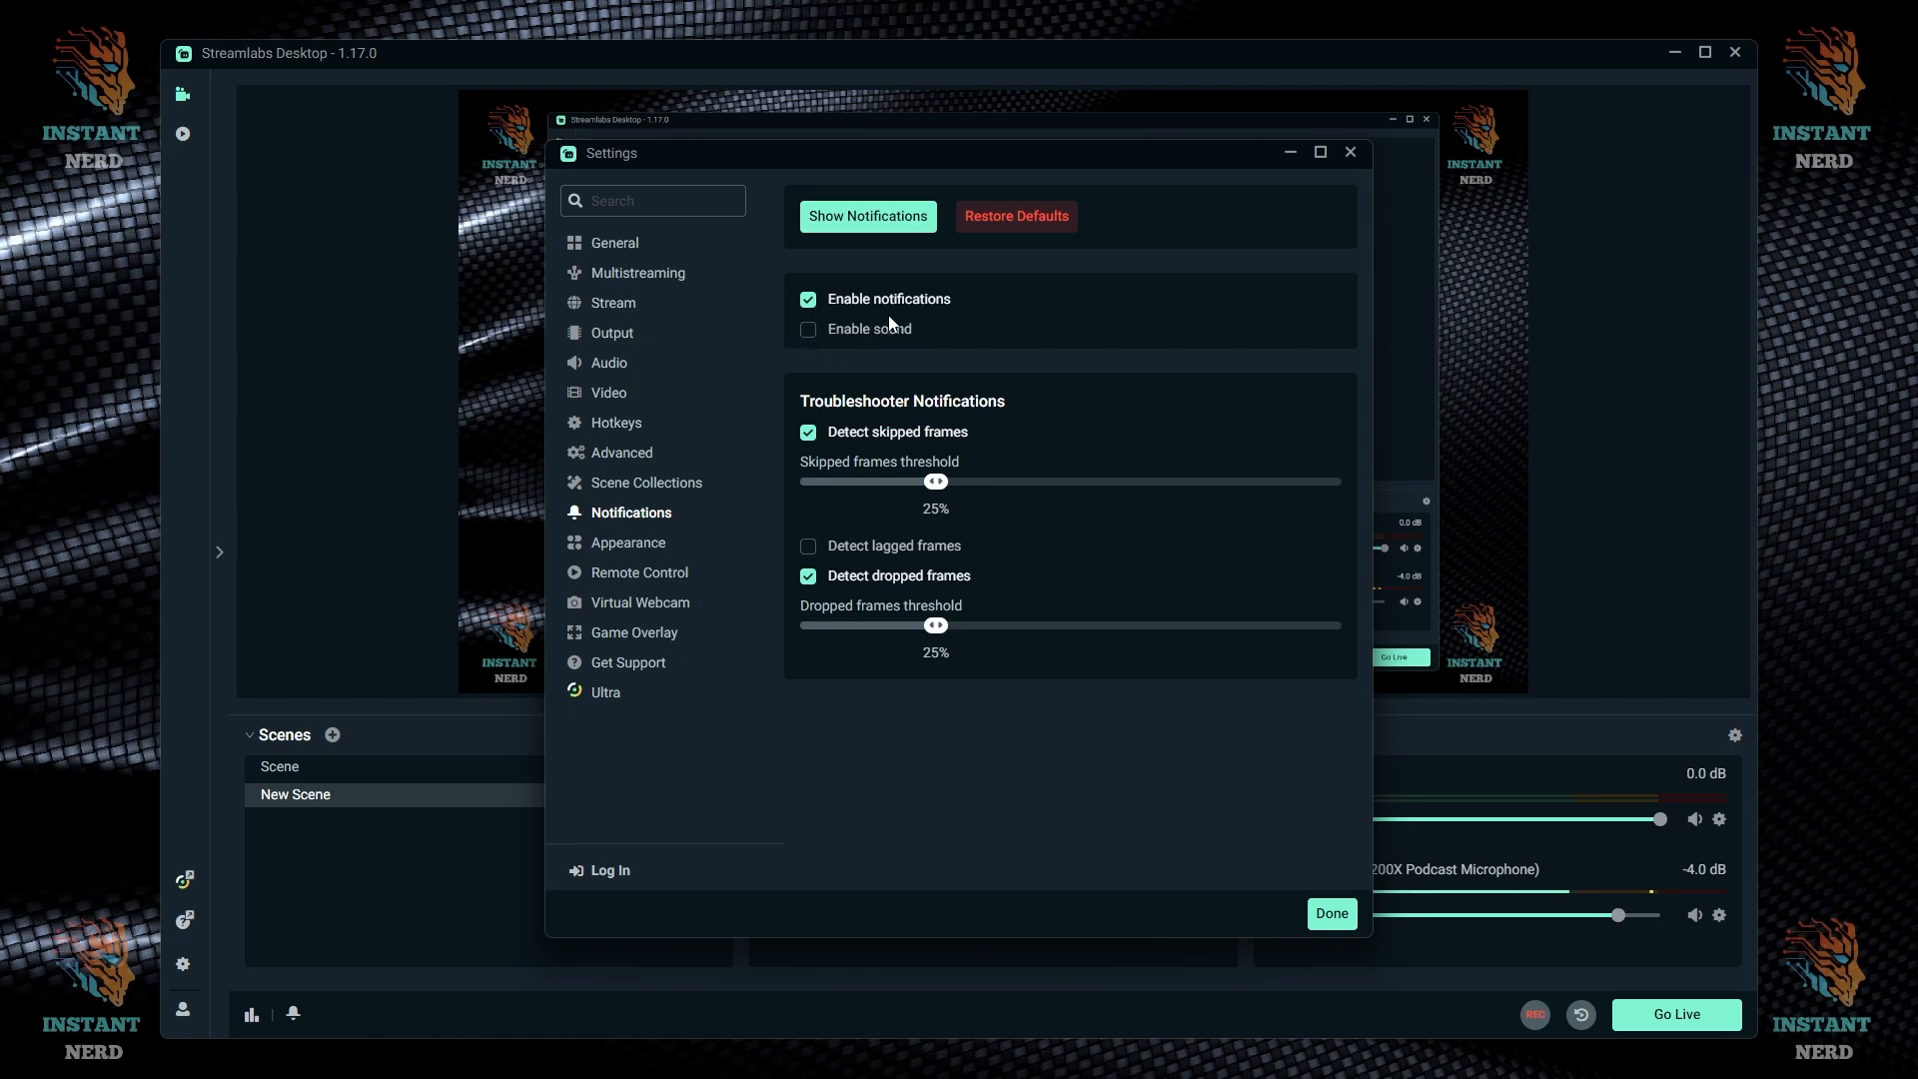
pyautogui.click(292, 1015)
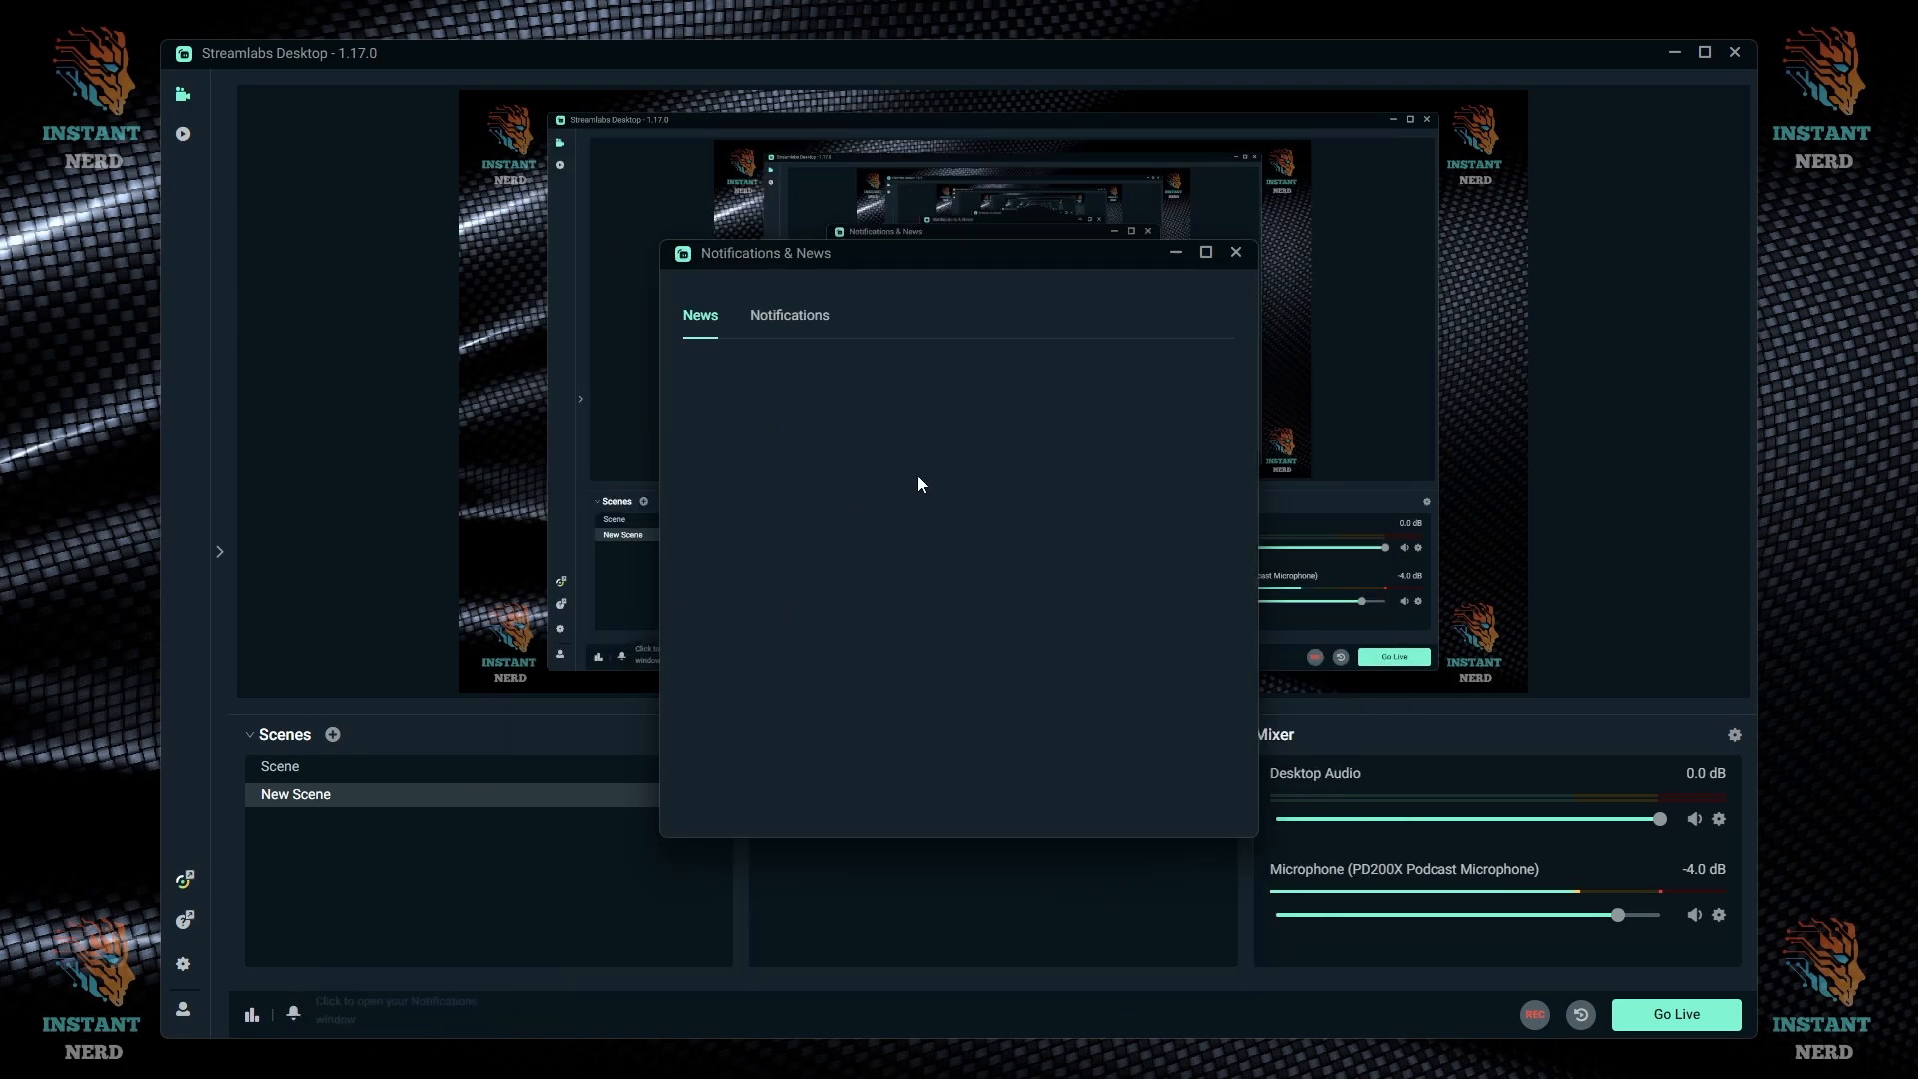
pyautogui.click(794, 329)
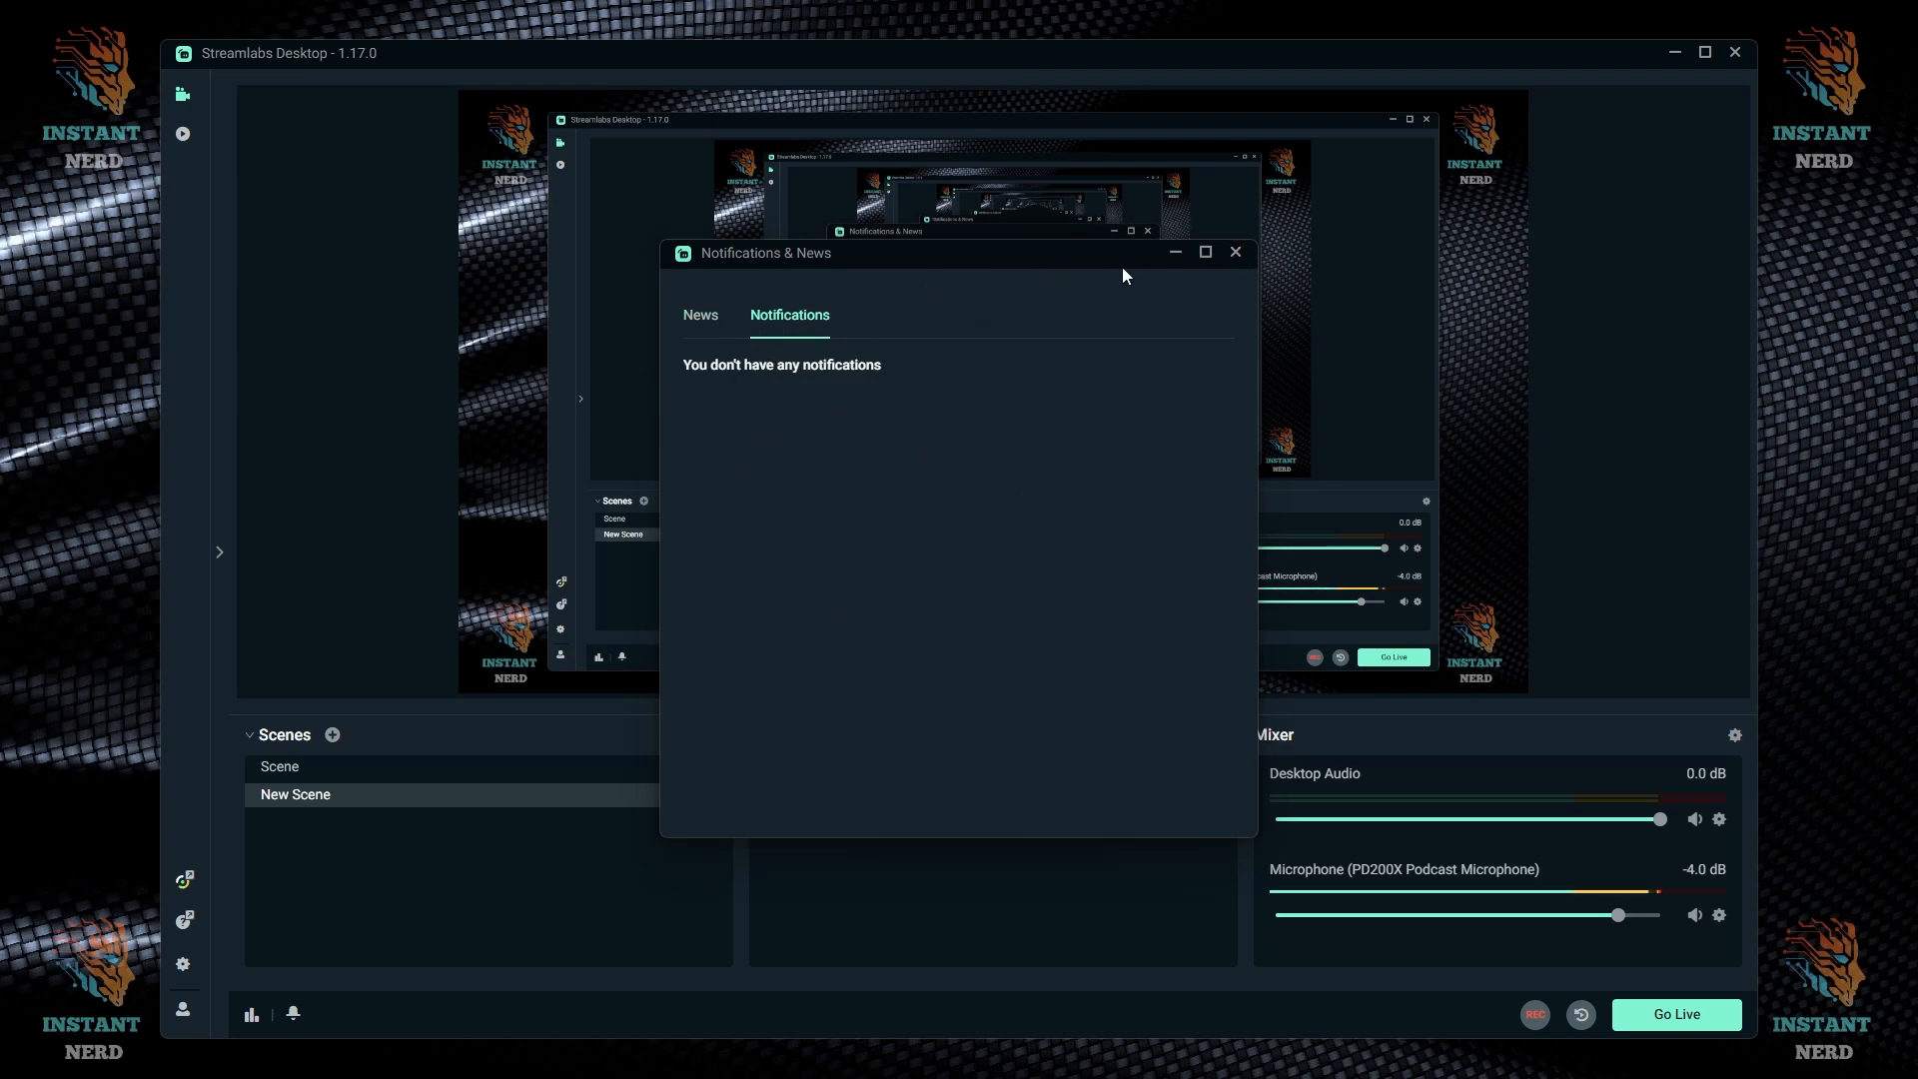
pyautogui.click(1235, 253)
pyautogui.click(183, 963)
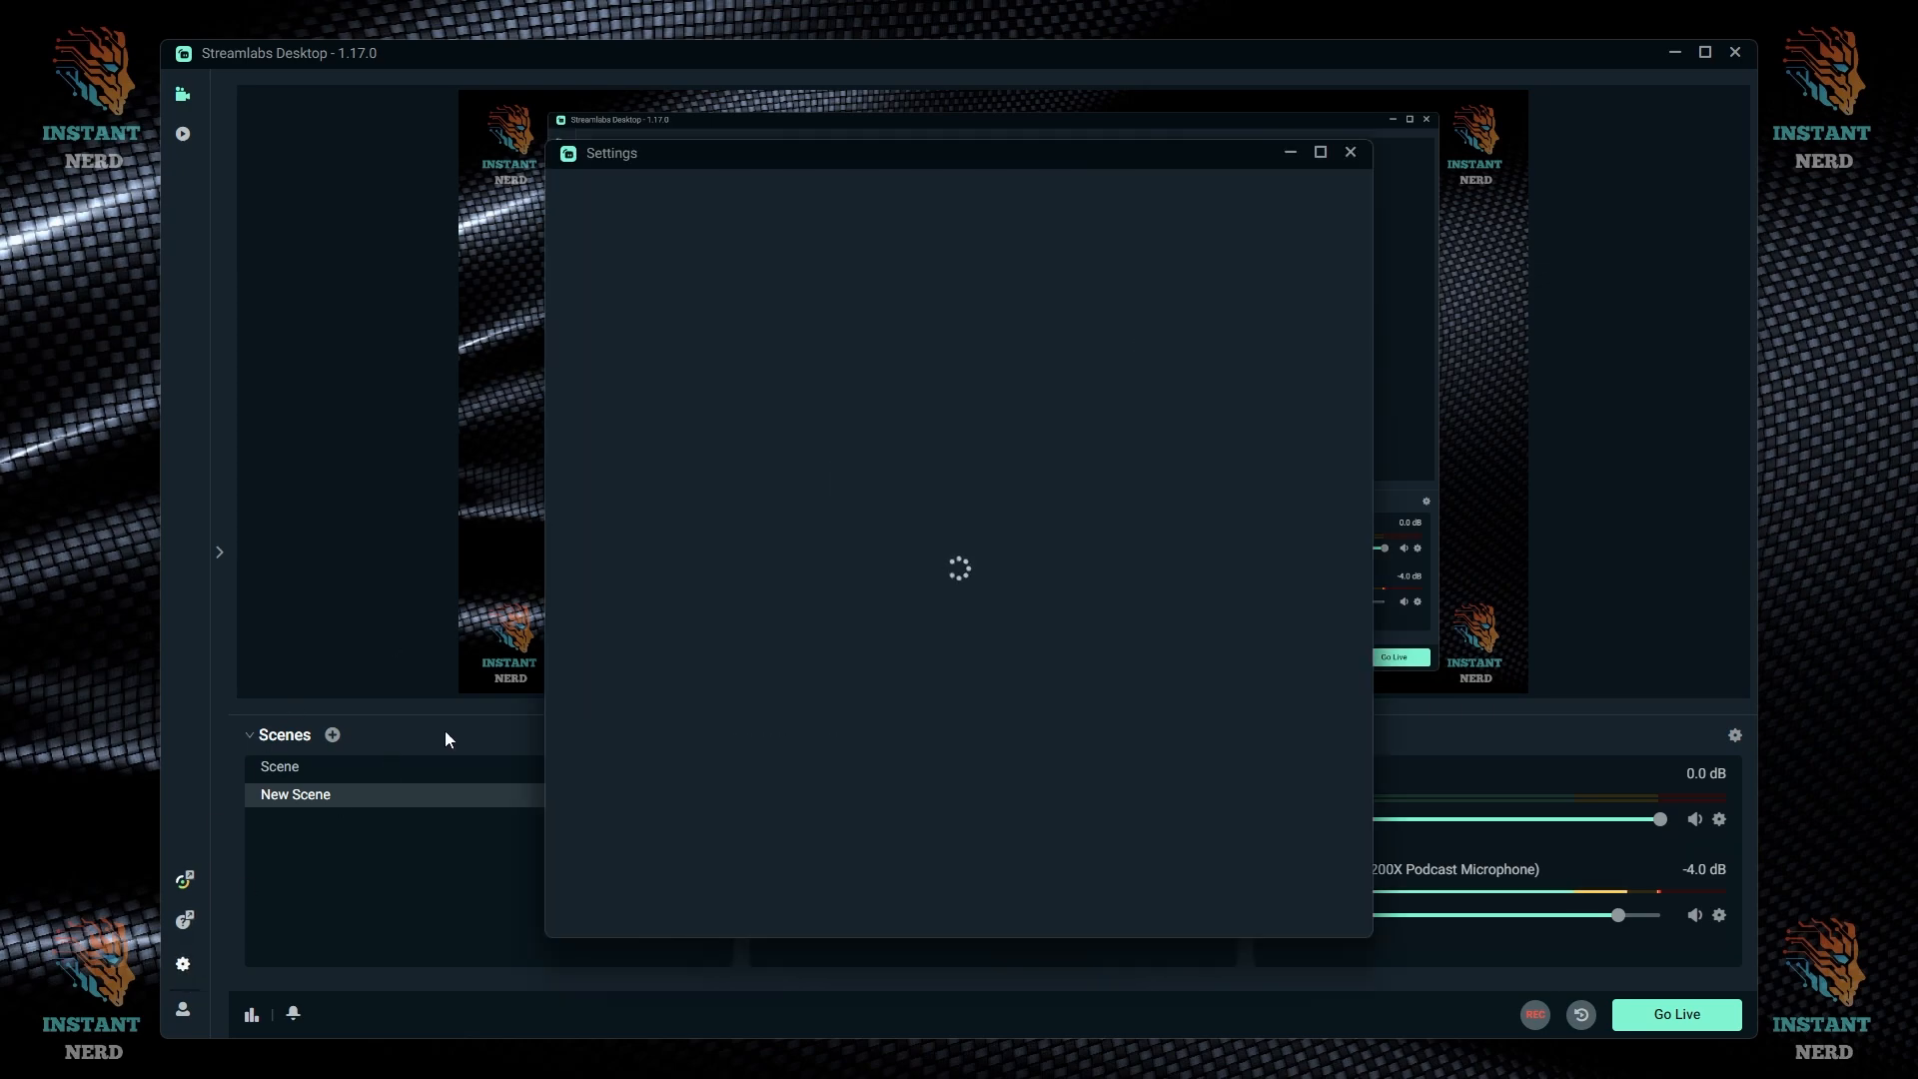
pyautogui.click(632, 515)
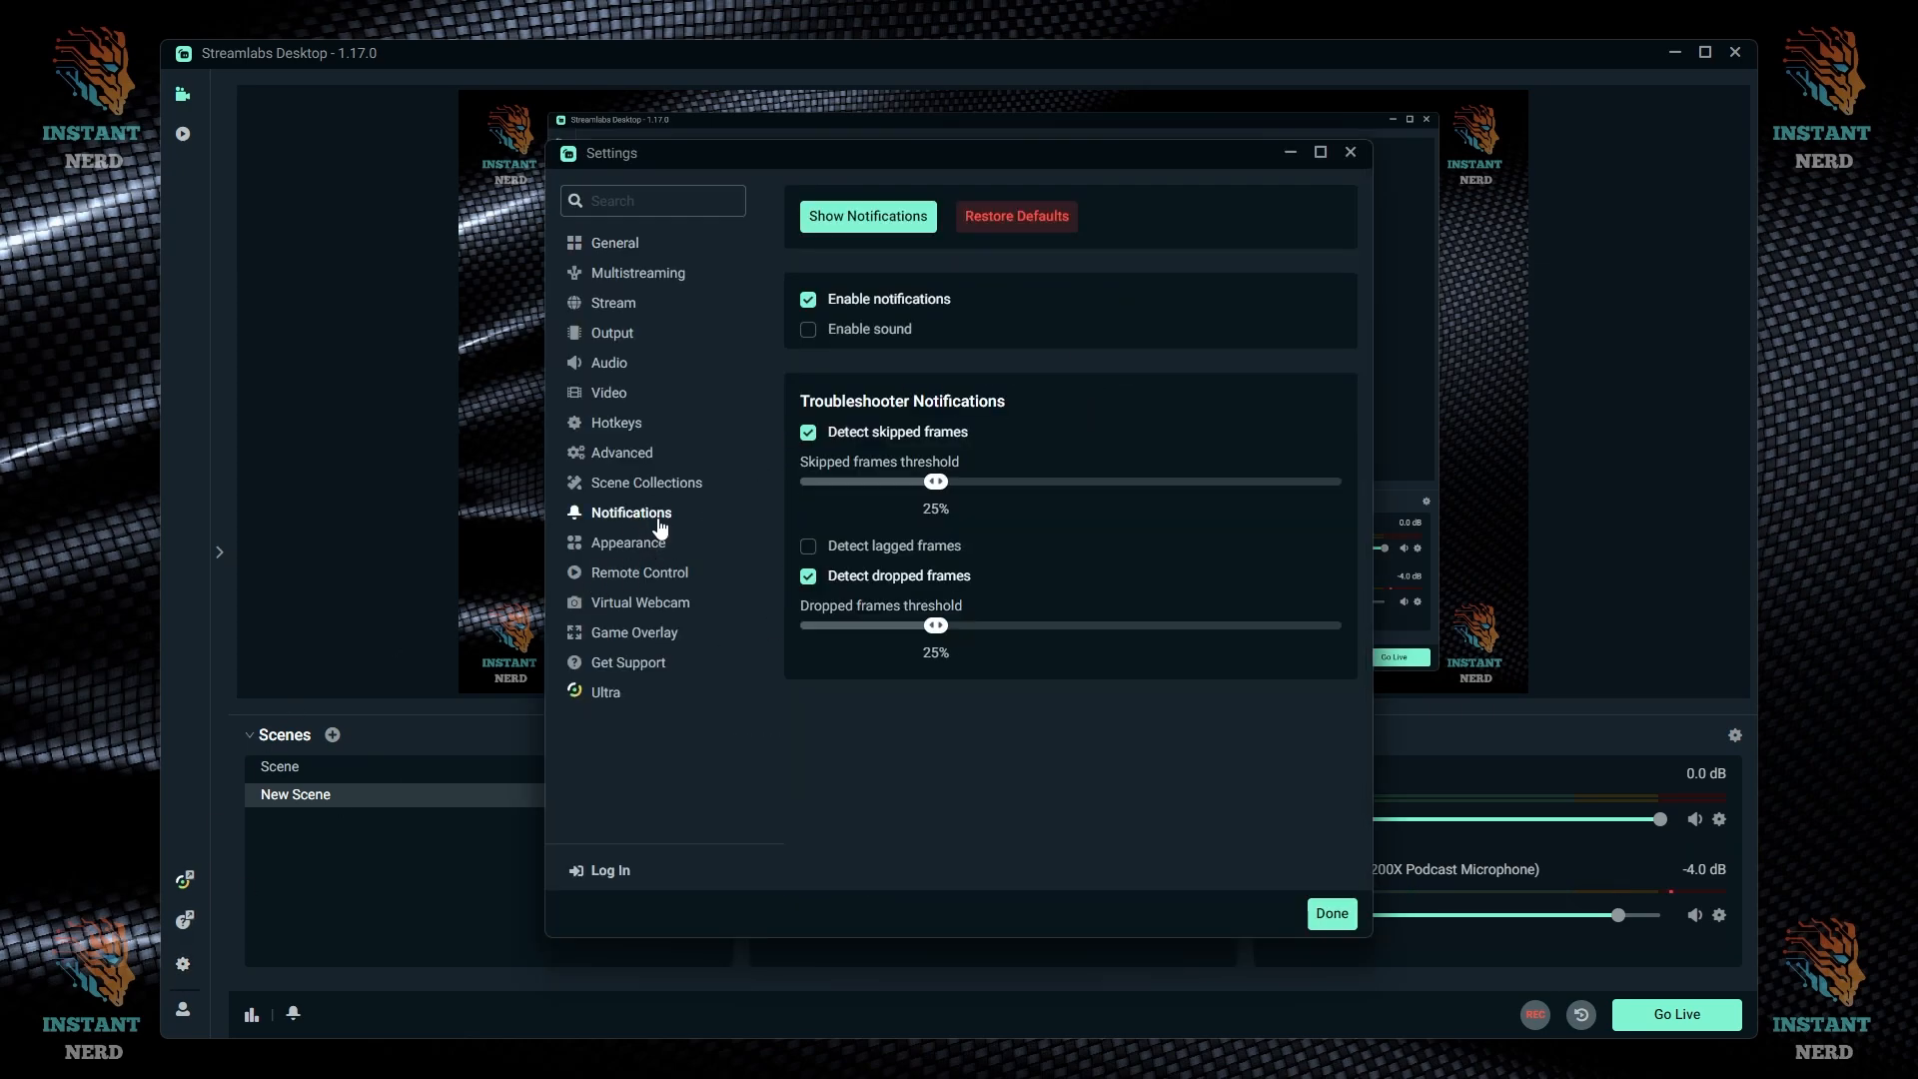
# - Try the Day theme in the Appearance settings and restore the Night theme
pyautogui.click(632, 546)
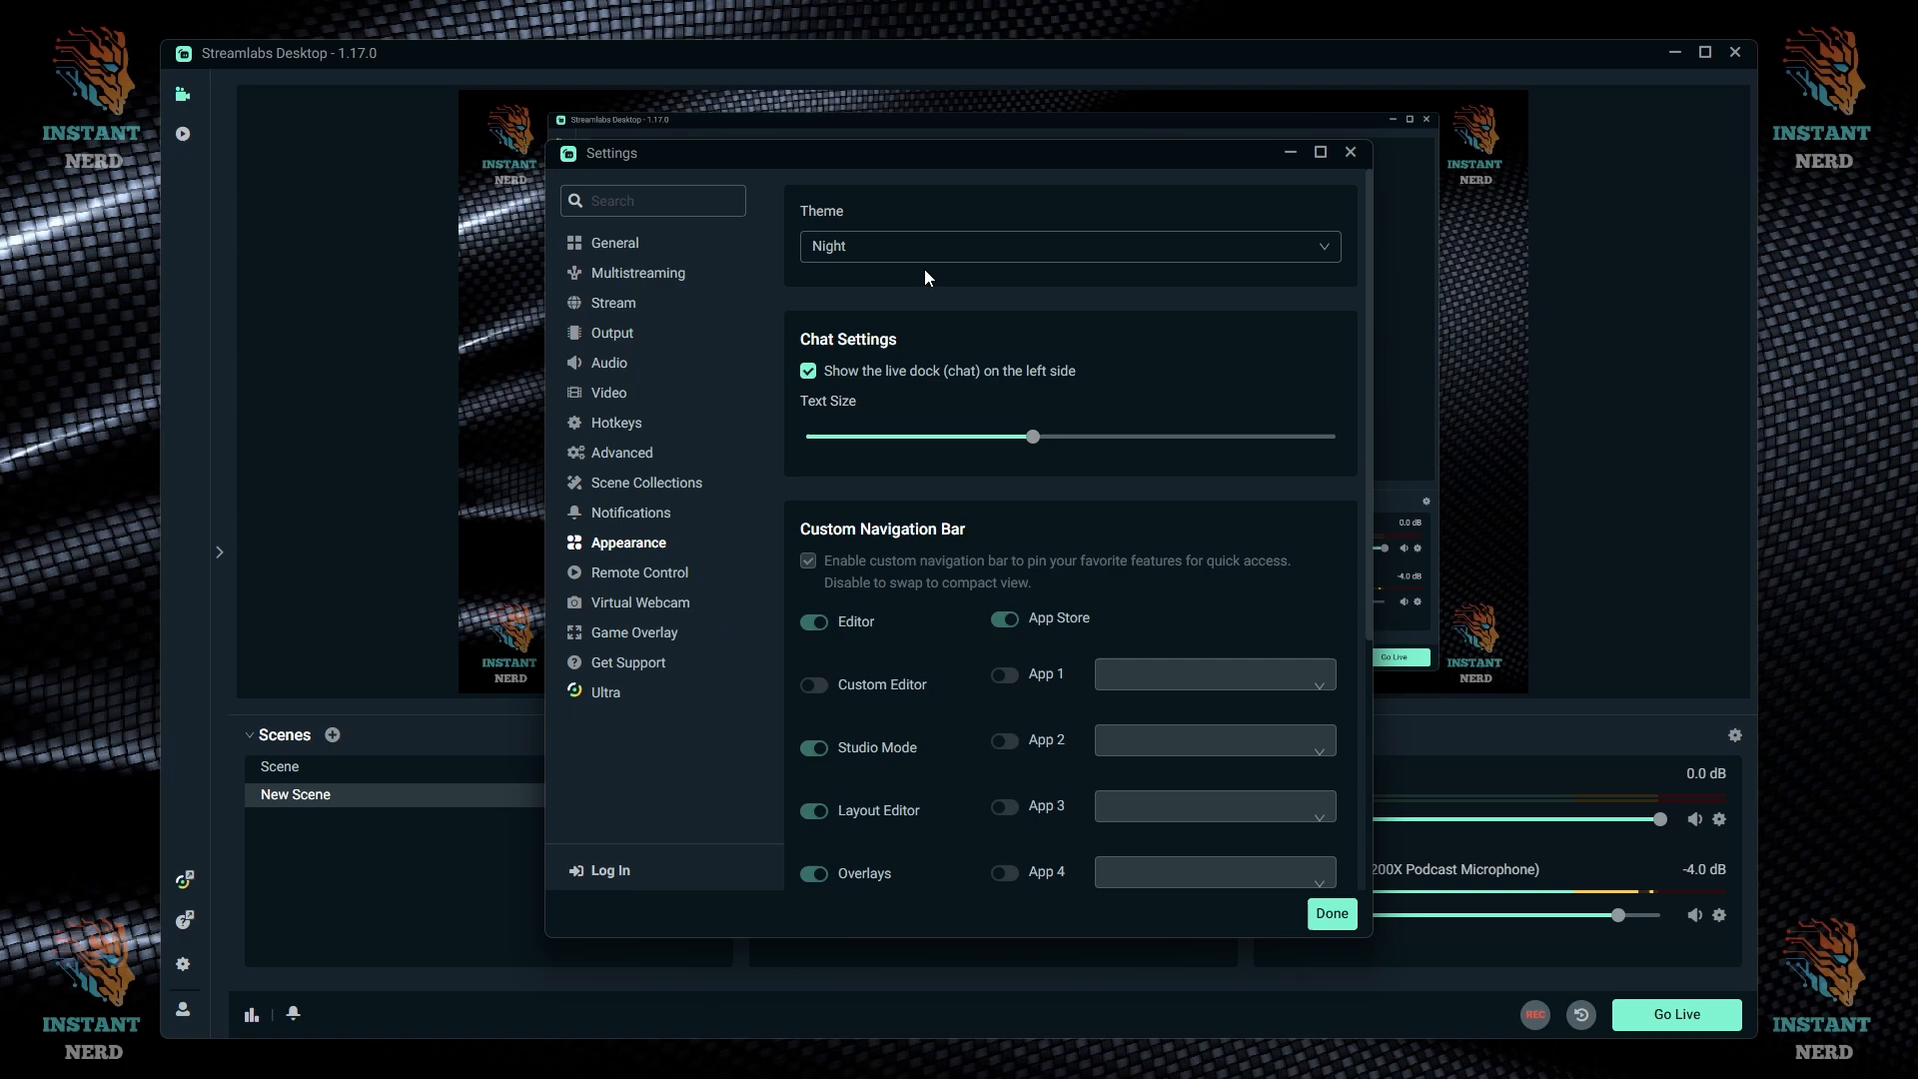
pyautogui.click(998, 249)
pyautogui.click(846, 320)
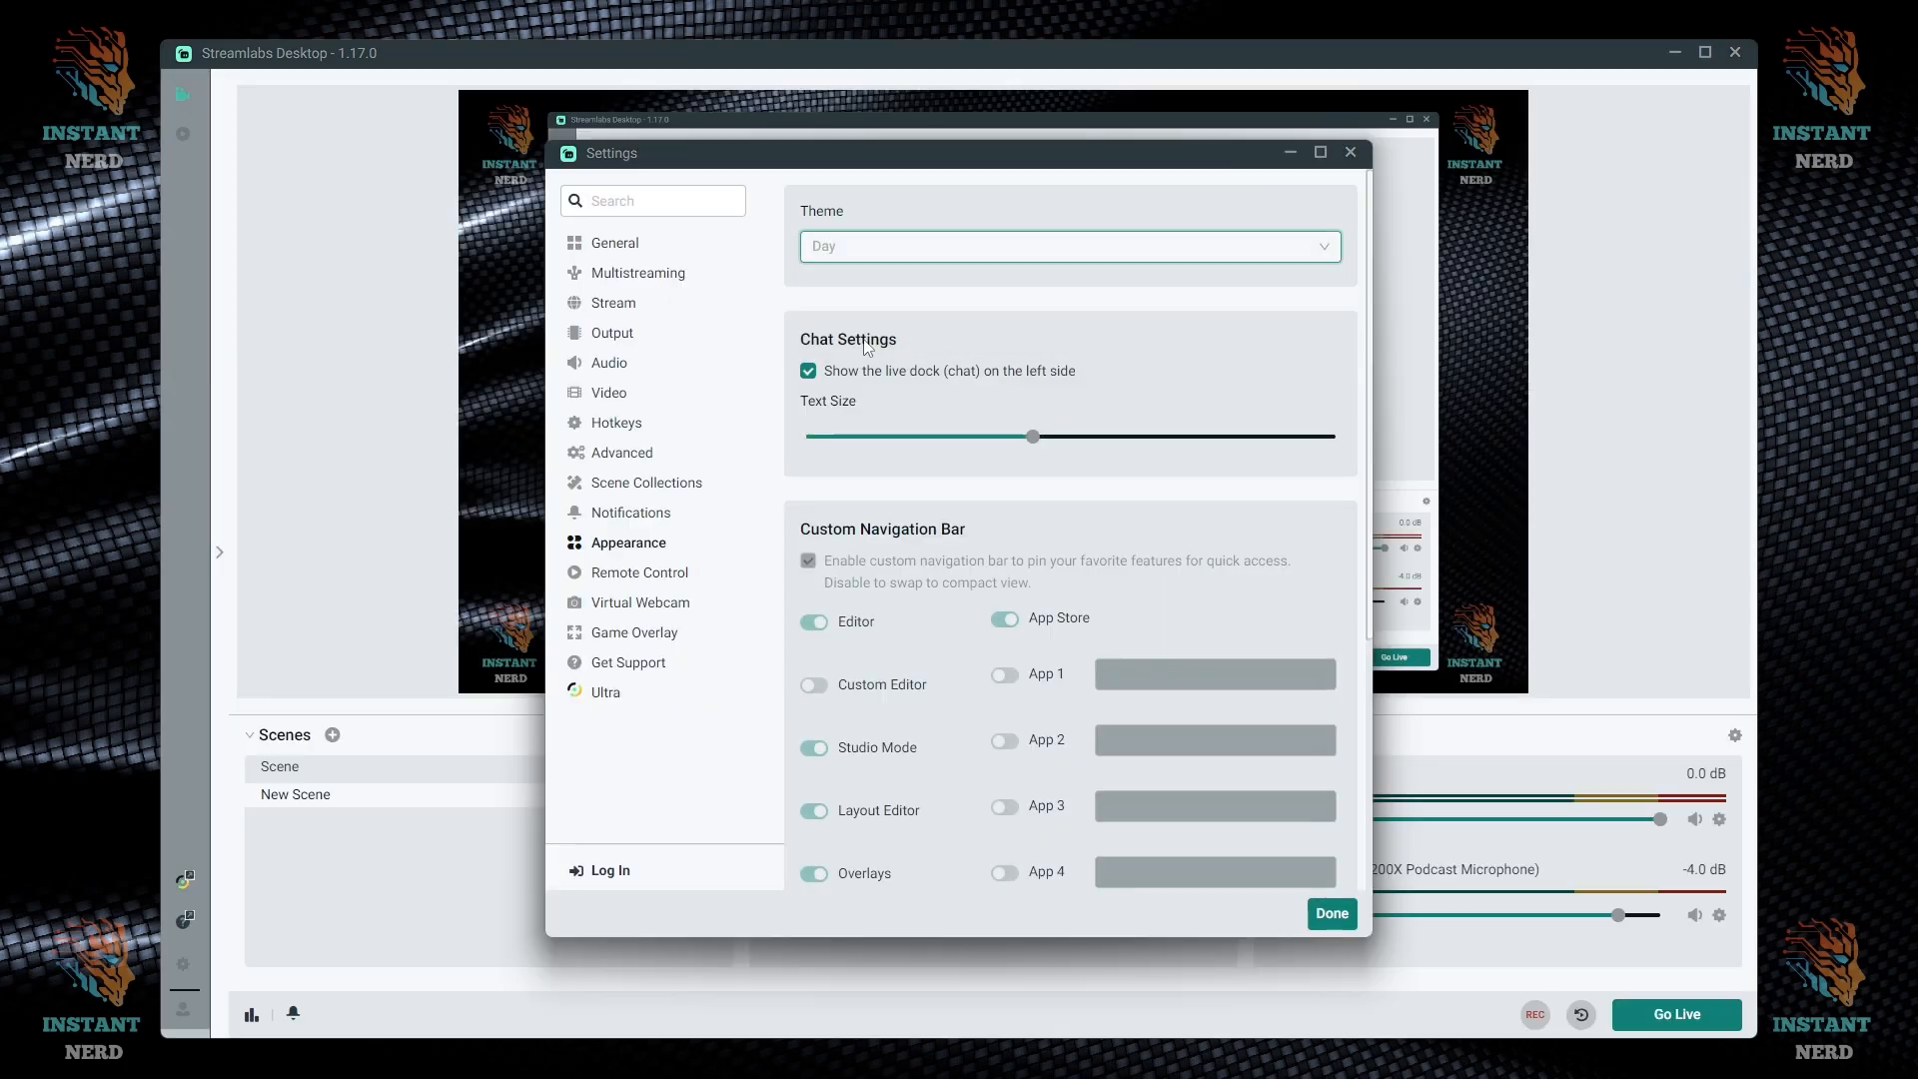
pyautogui.scroll(-2, 995, 620)
pyautogui.scroll(-3, 1002, 639)
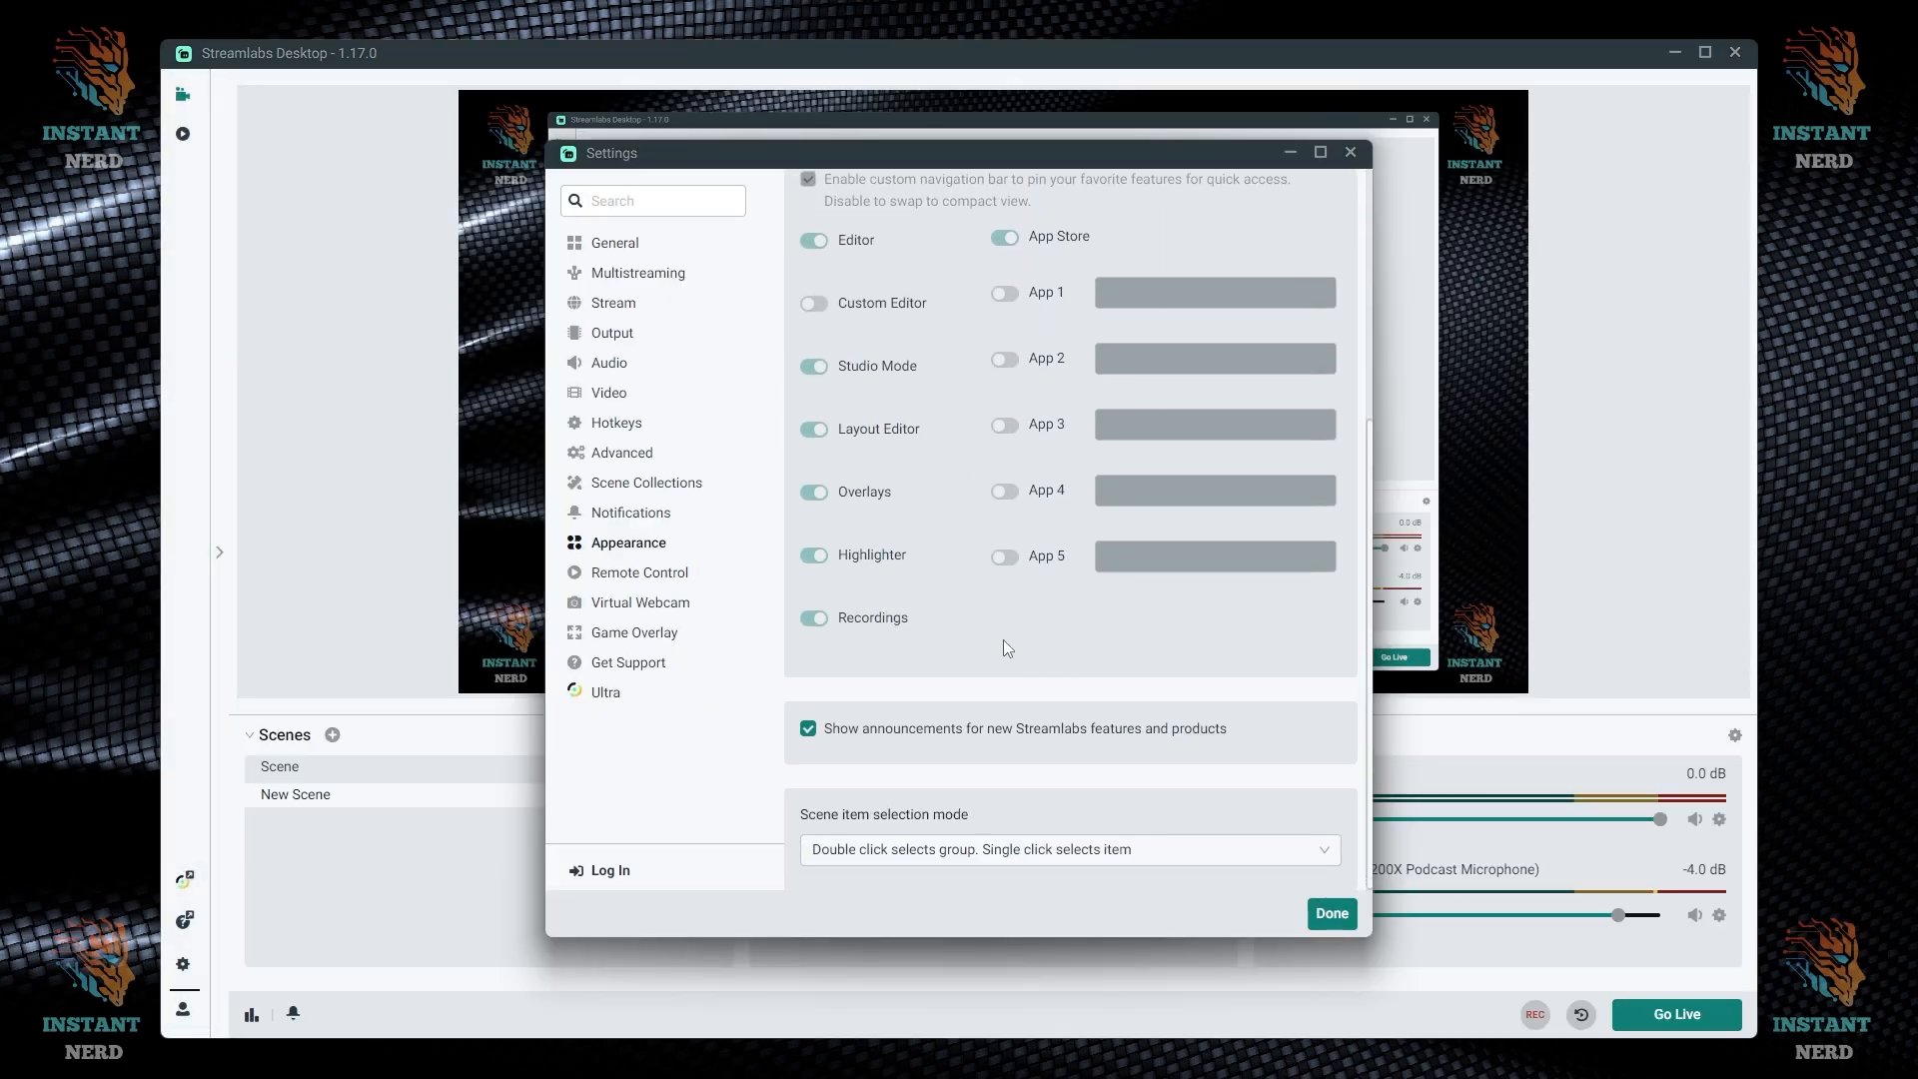
pyautogui.scroll(5, 1013, 639)
pyautogui.click(967, 240)
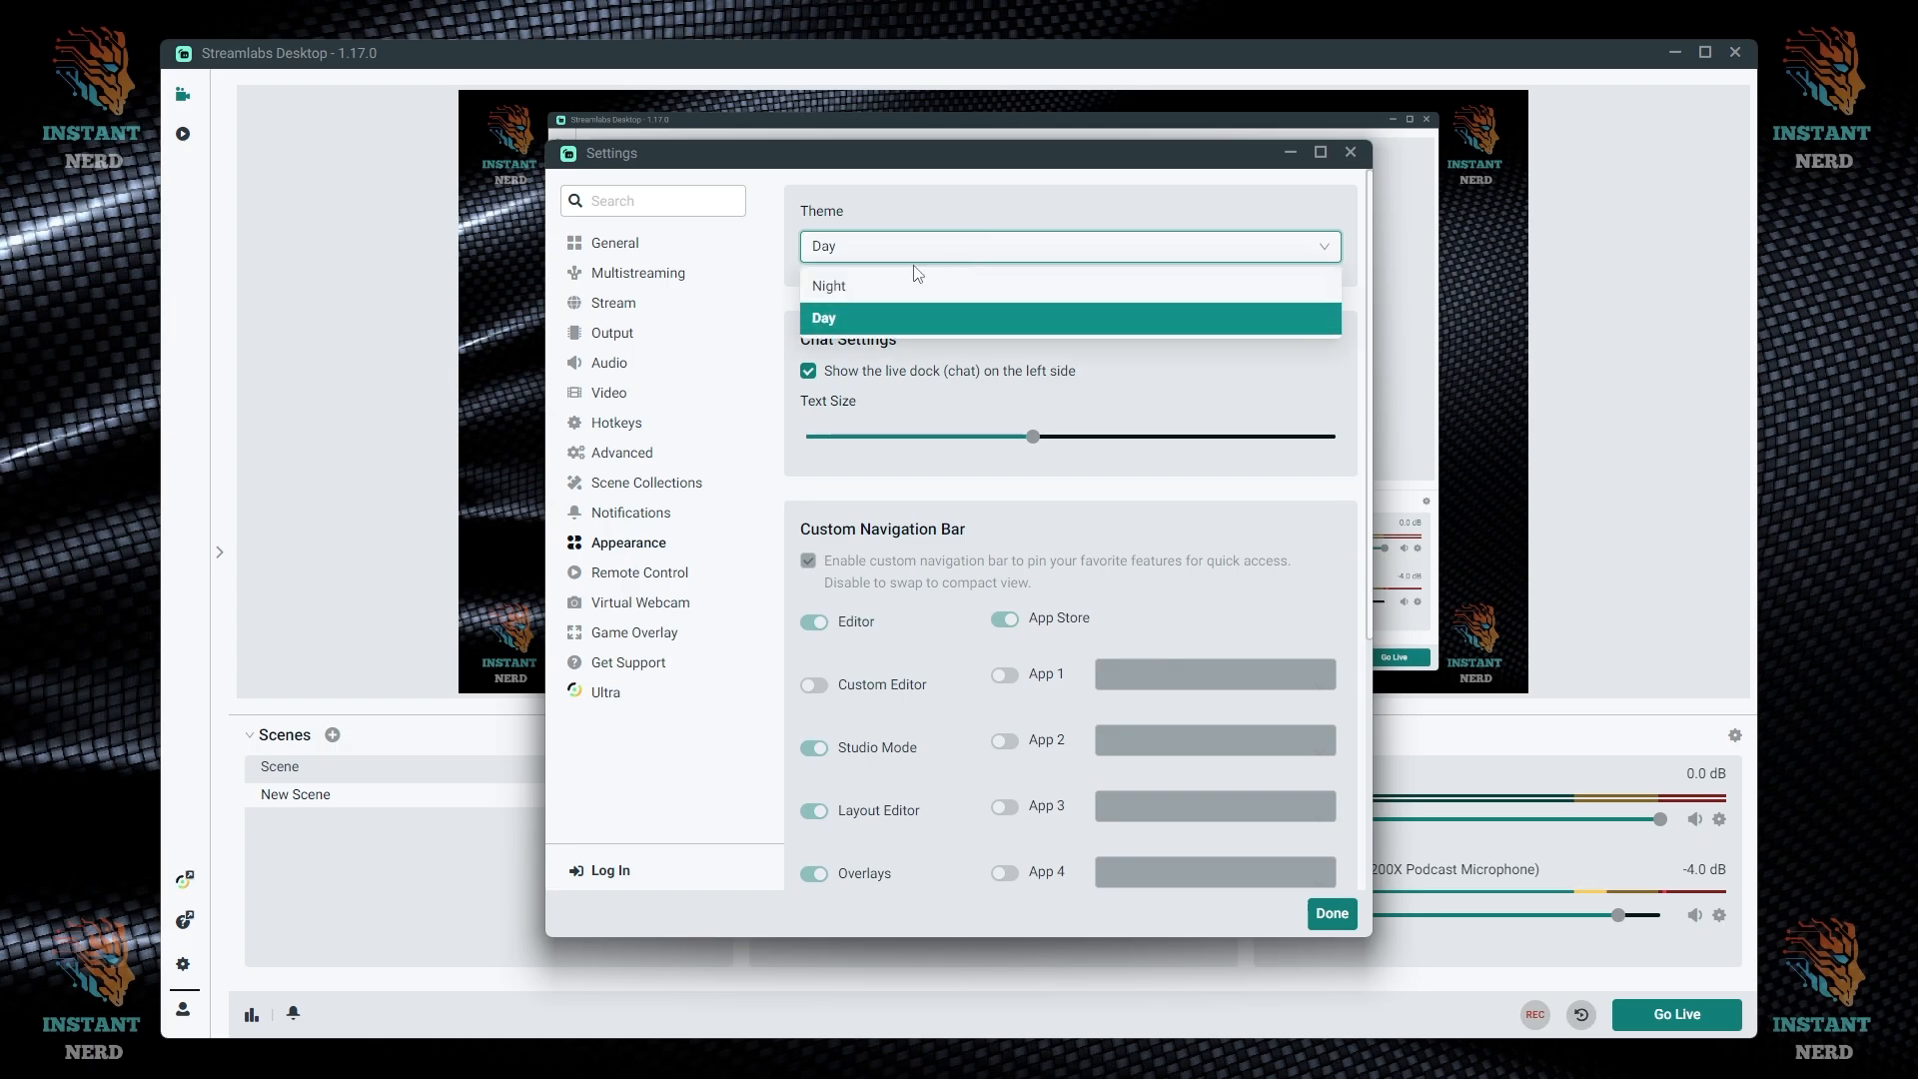
pyautogui.click(909, 284)
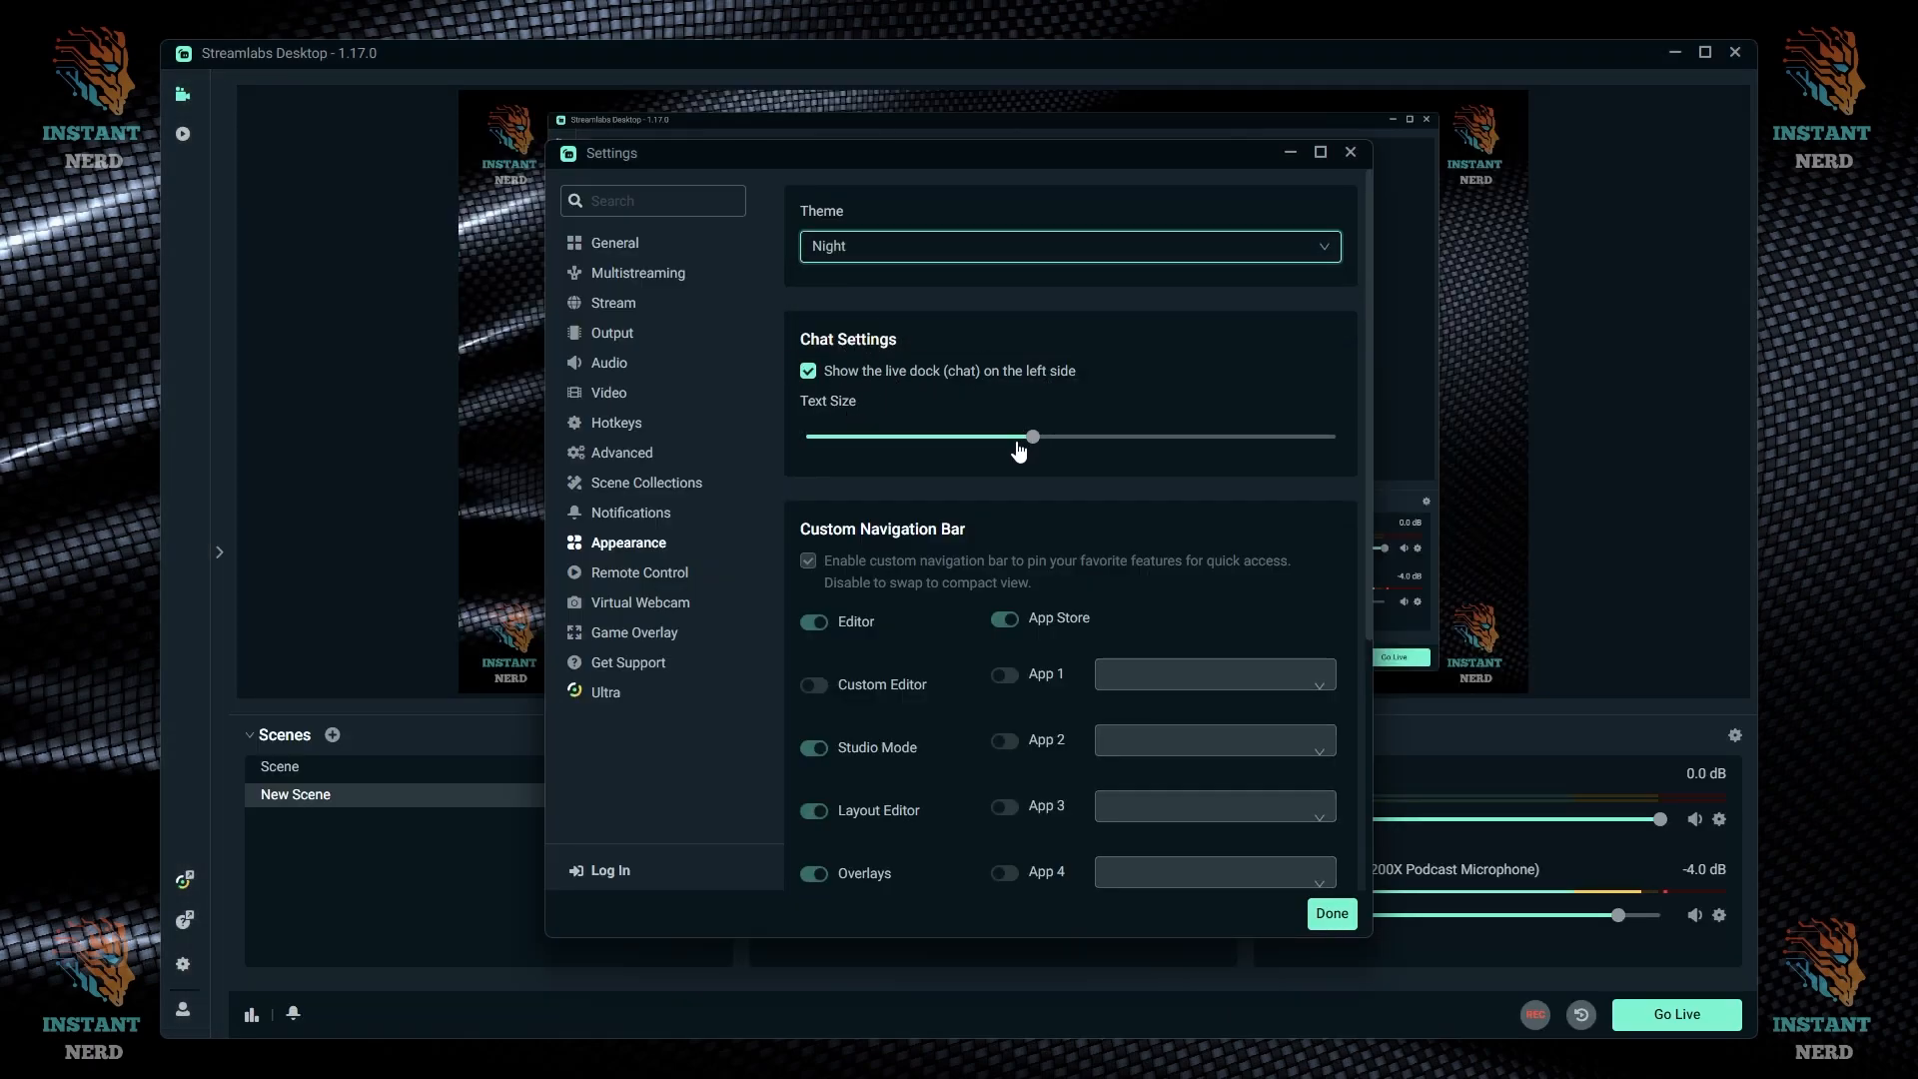
# - Review the chat text size, custom navigation bar, announcements and scene item selection options in the Appearance settings
pyautogui.moveTo(1019, 446)
pyautogui.mouseDown()
pyautogui.moveTo(1036, 440)
pyautogui.moveTo(985, 445)
pyautogui.moveTo(1156, 446)
pyautogui.moveTo(1009, 444)
pyautogui.mouseUp()
pyautogui.scroll(-2, 979, 430)
pyautogui.scroll(2, 974, 430)
pyautogui.scroll(-2, 1035, 499)
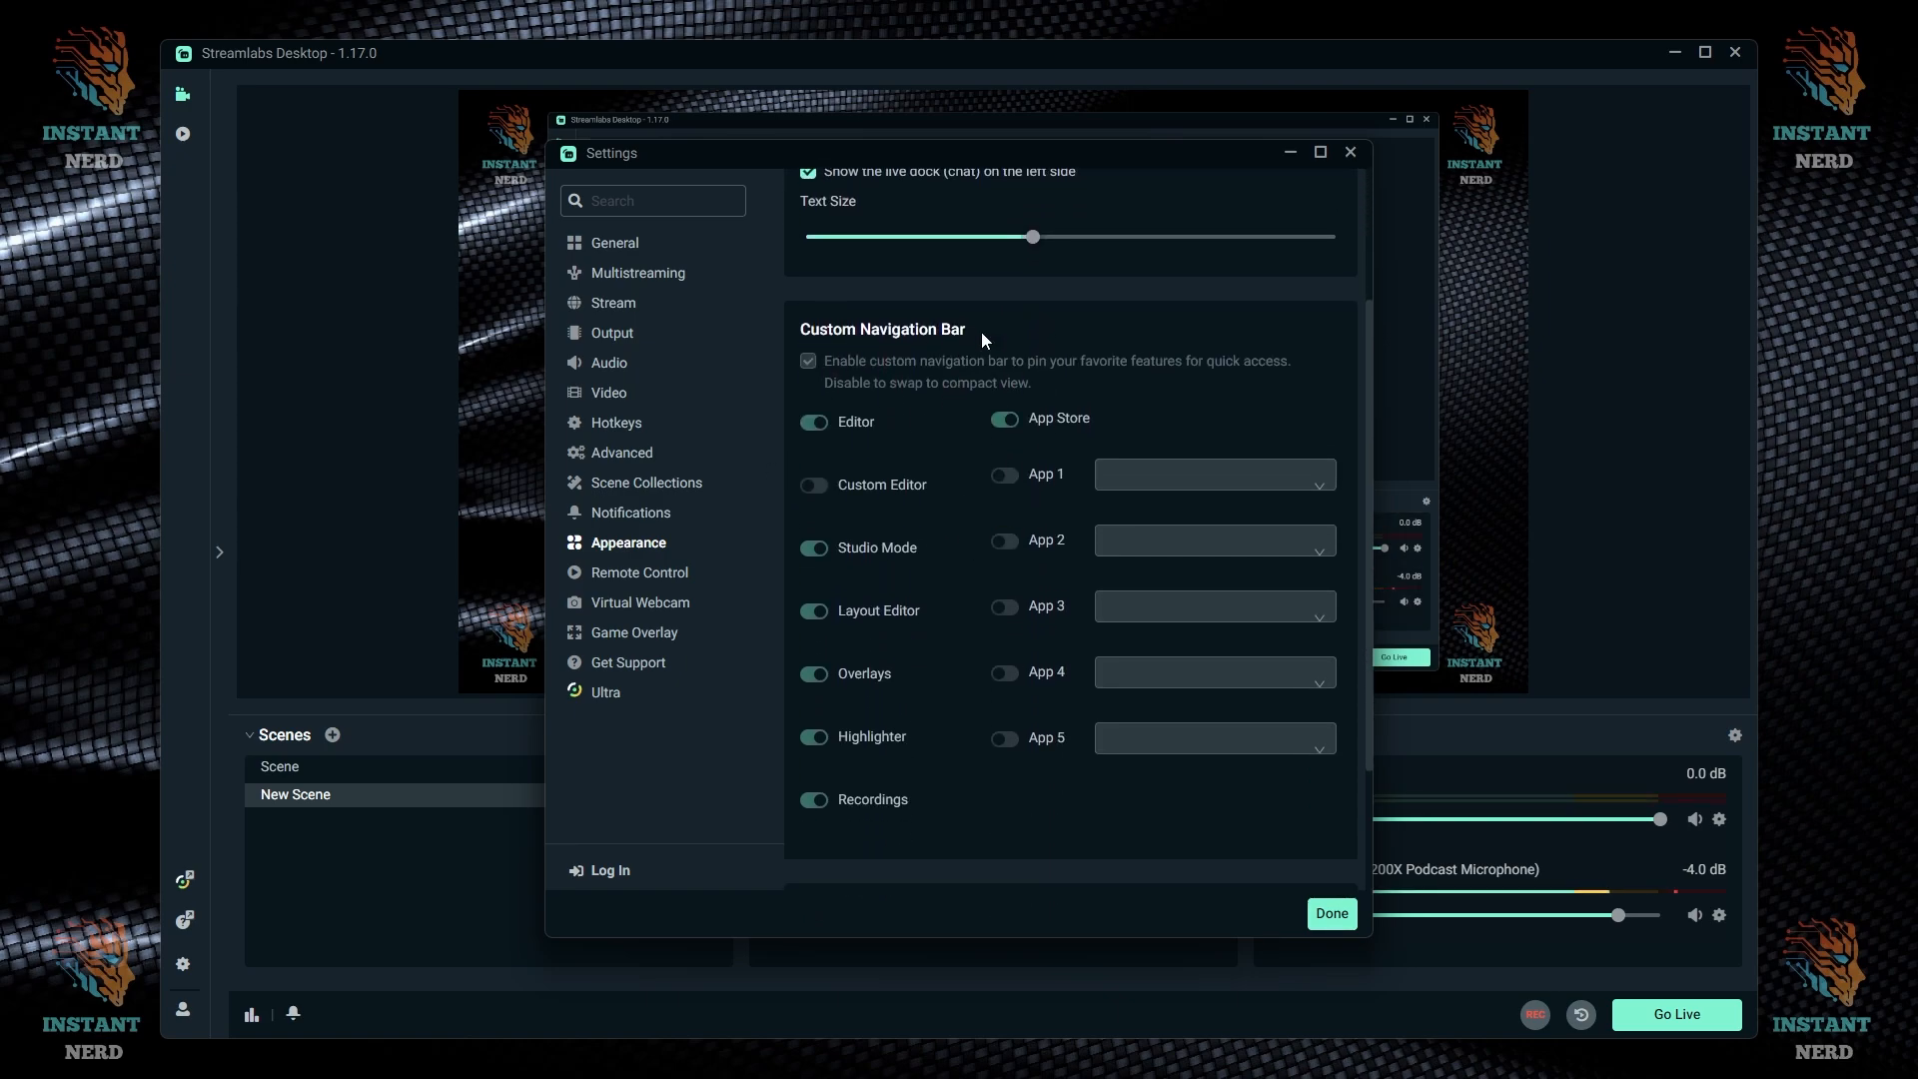
pyautogui.scroll(-1, 959, 410)
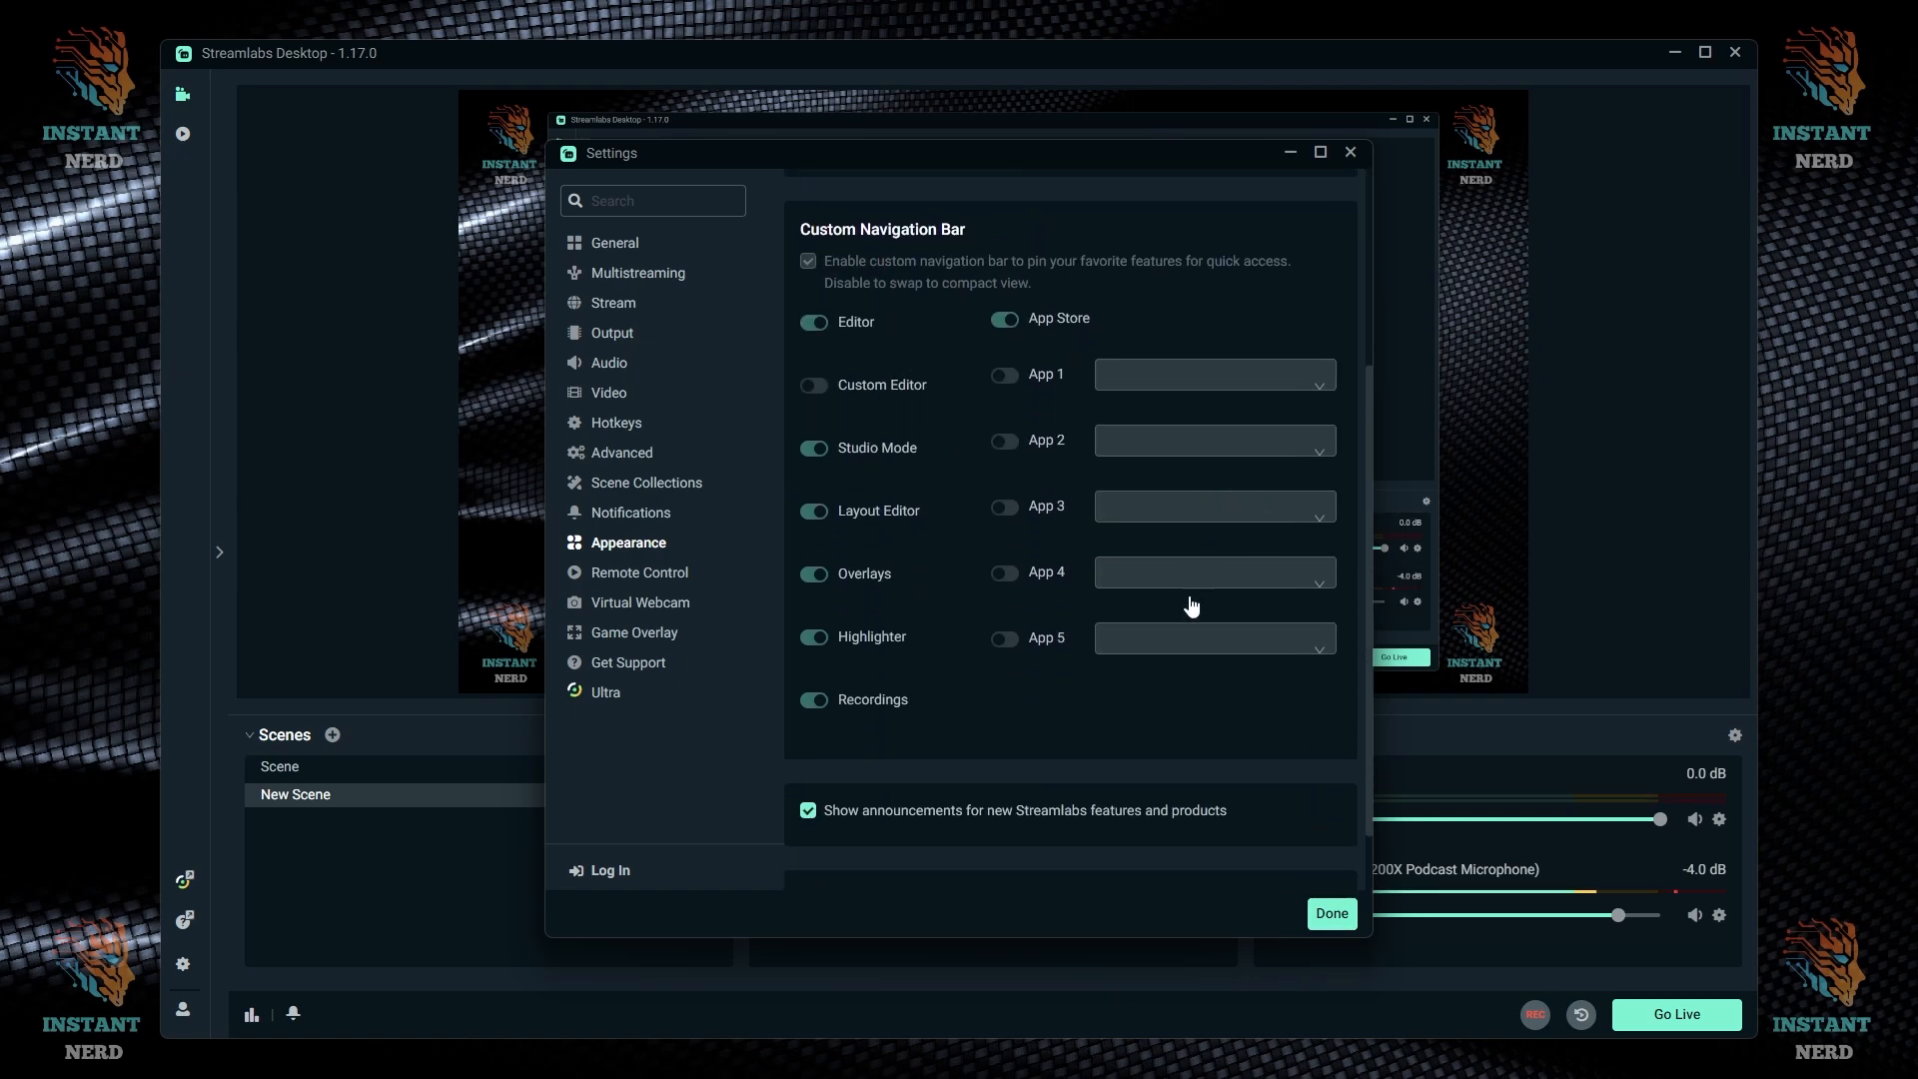
pyautogui.scroll(-1, 955, 565)
pyautogui.scroll(2, 927, 677)
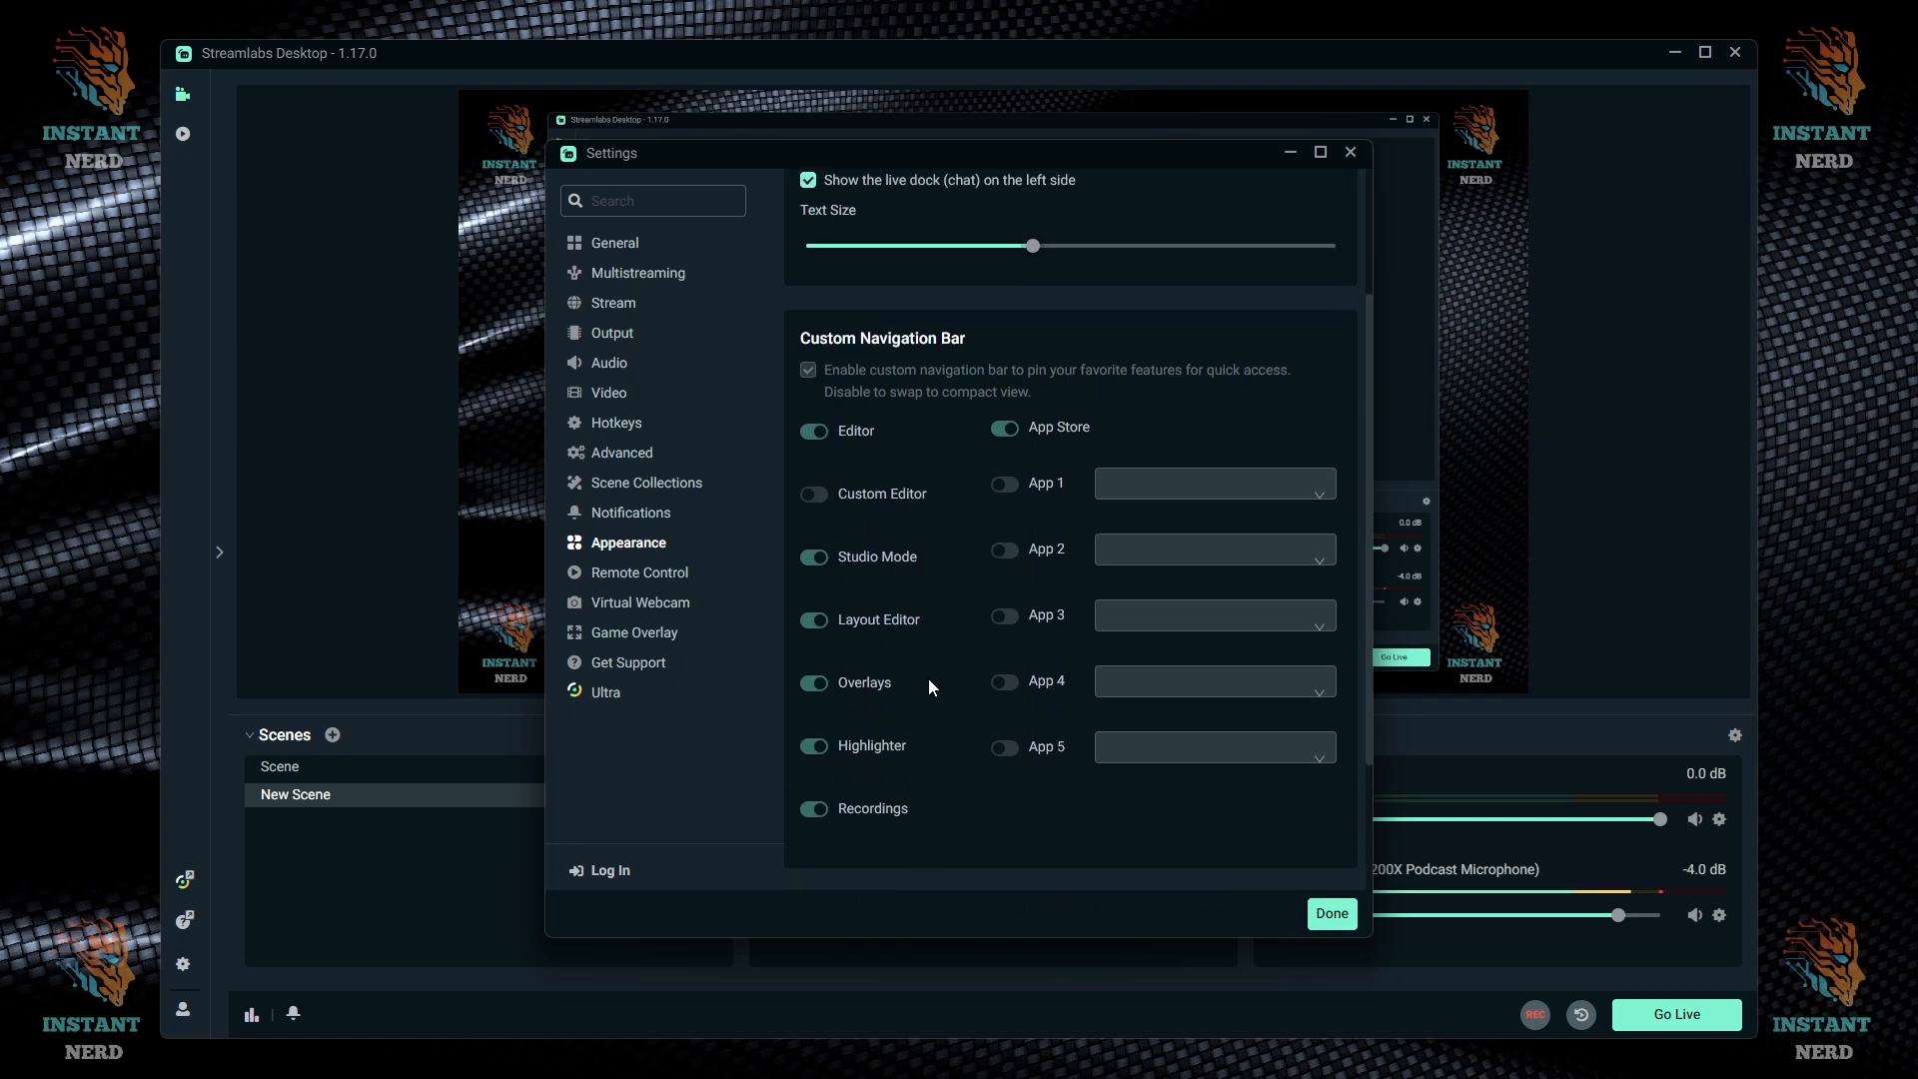
pyautogui.scroll(-2, 959, 749)
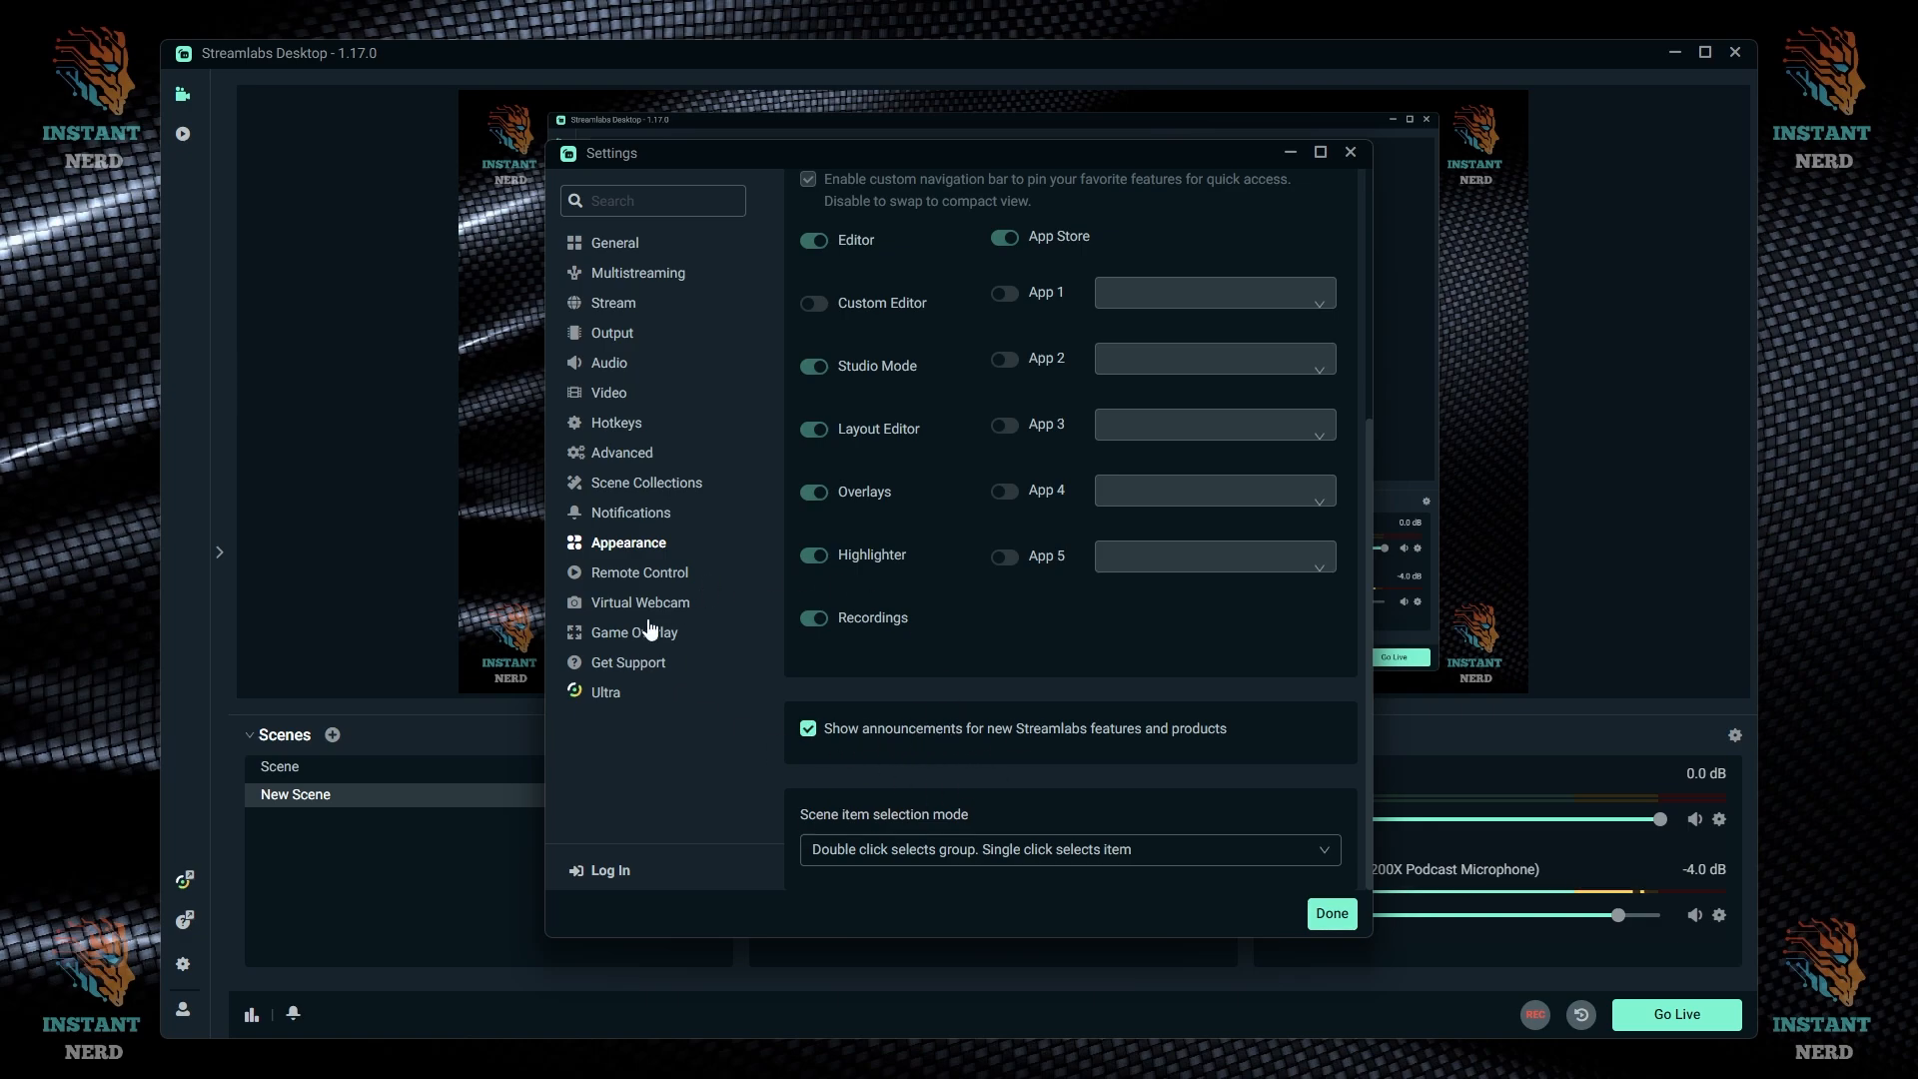
# - Review the Remote Control, Virtual Webcam, Game Overlay and Get Support settings
pyautogui.click(646, 586)
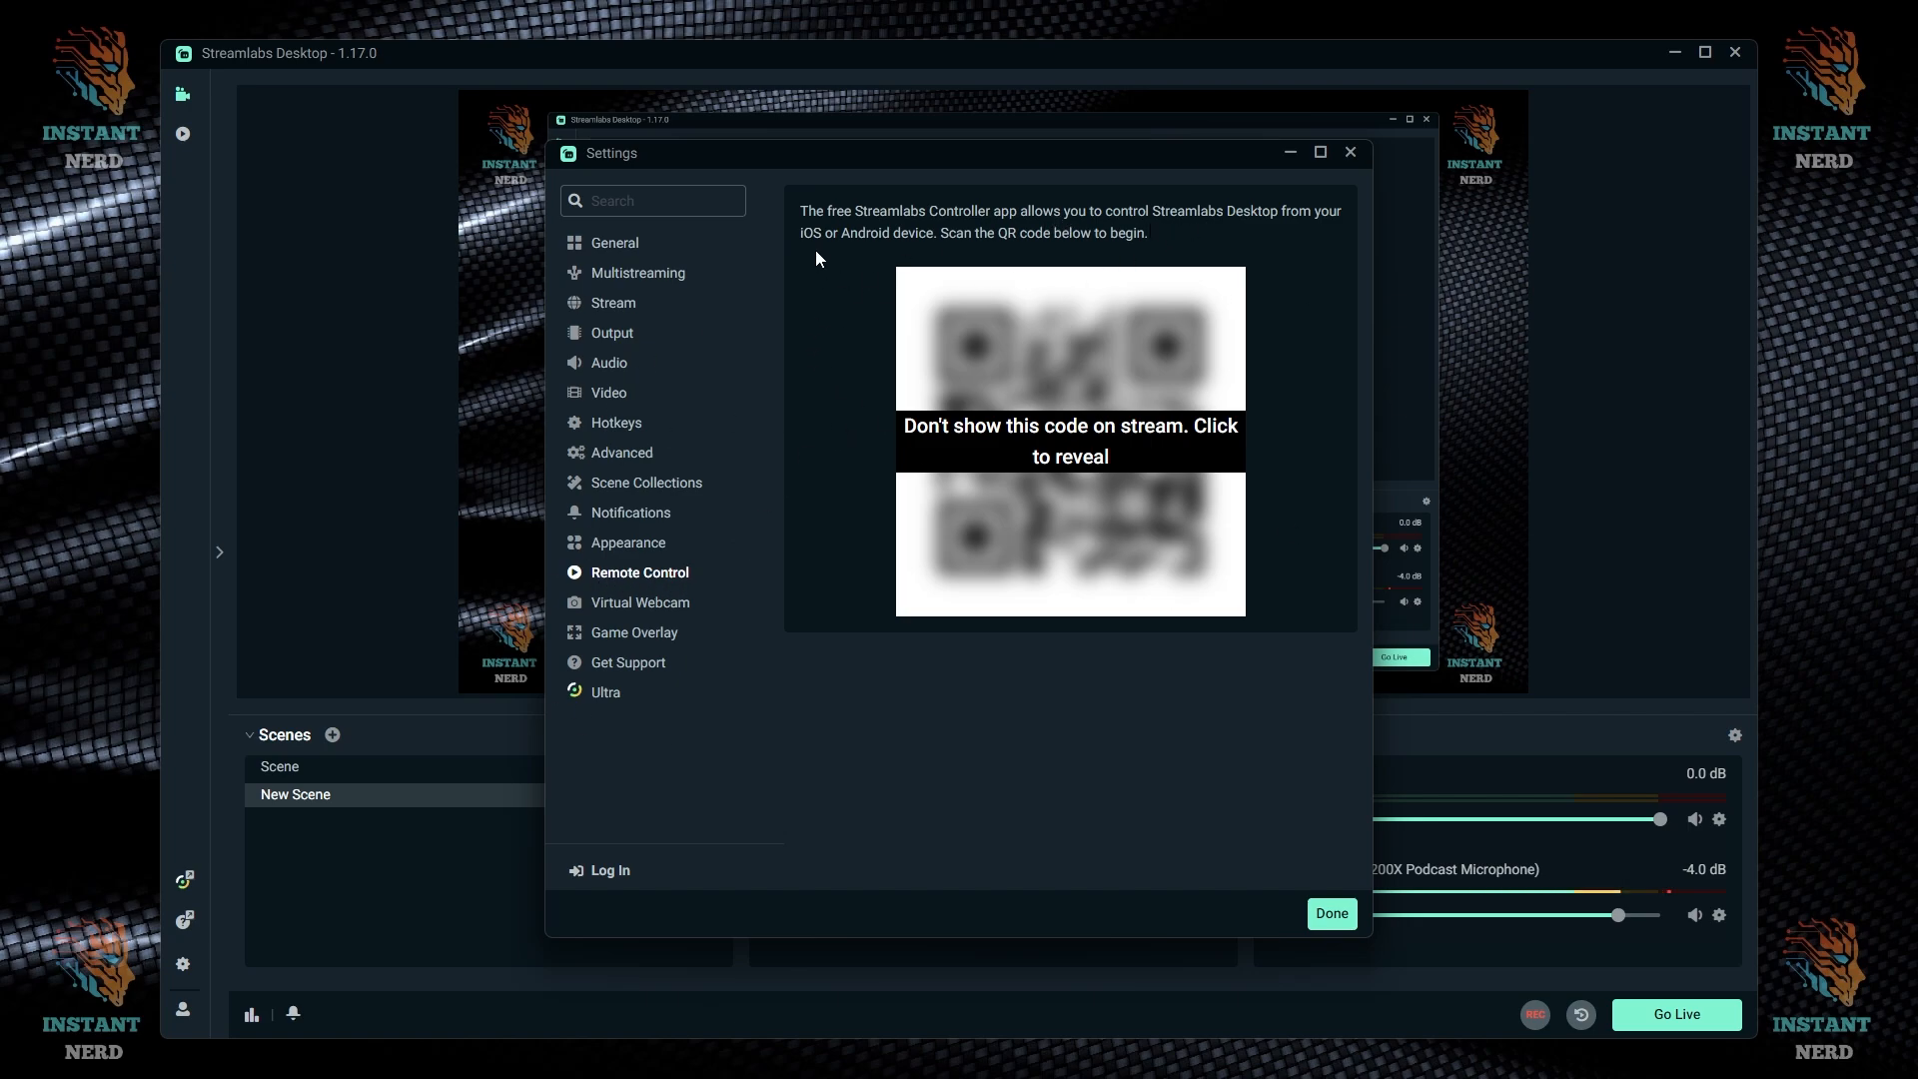
pyautogui.click(644, 608)
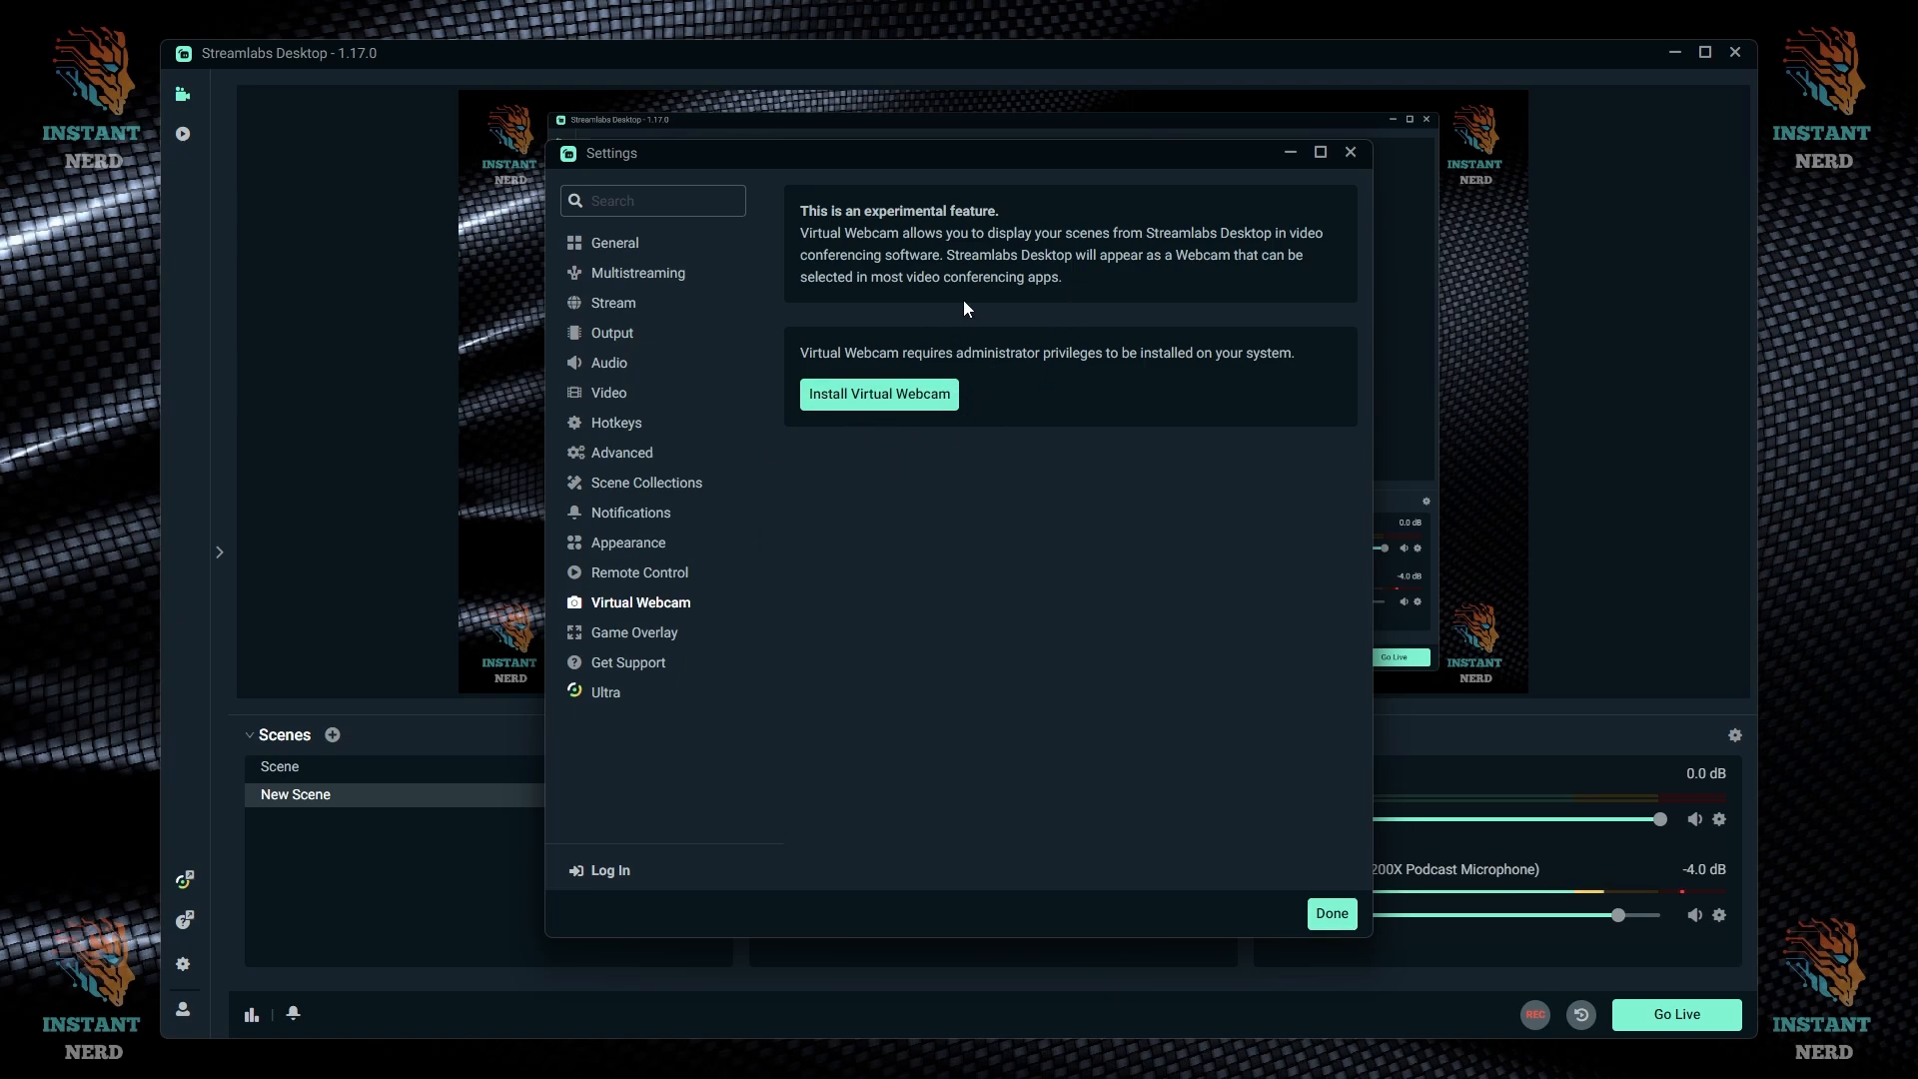
pyautogui.click(619, 639)
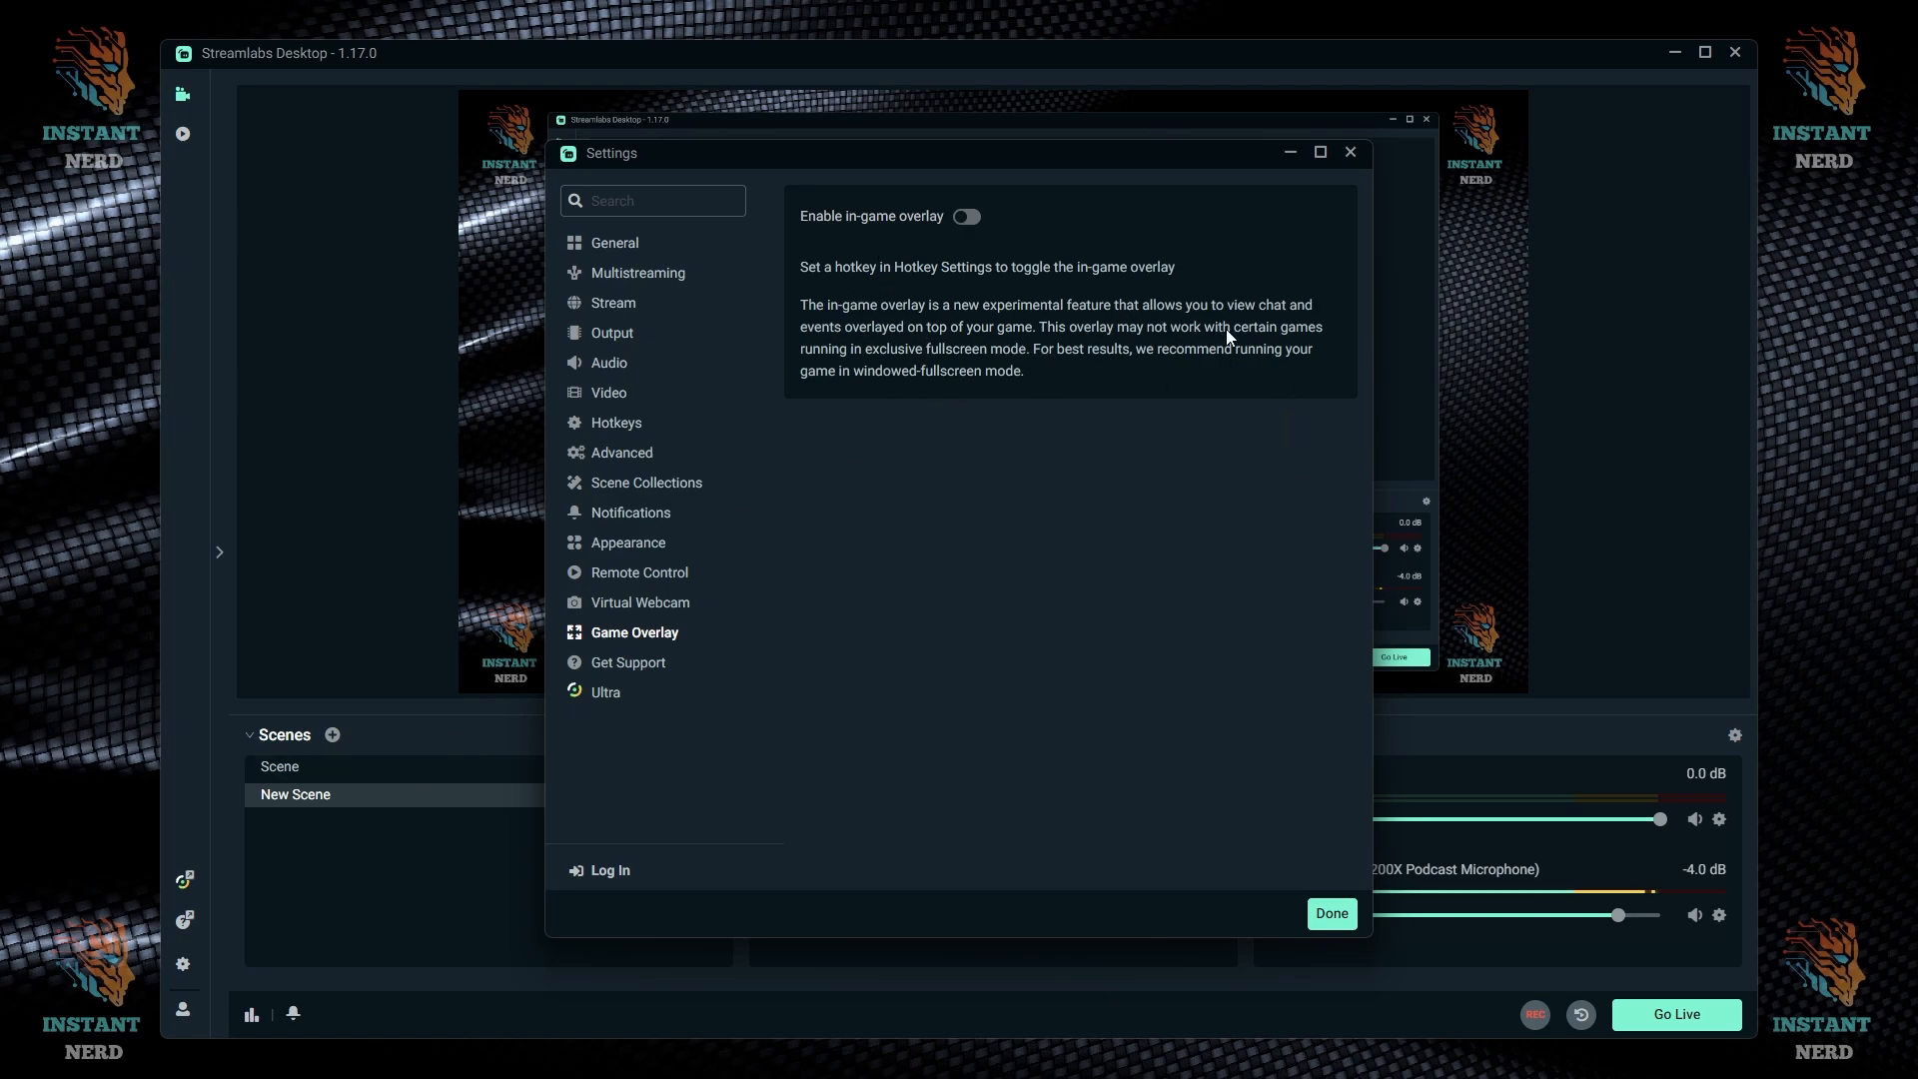
pyautogui.click(619, 659)
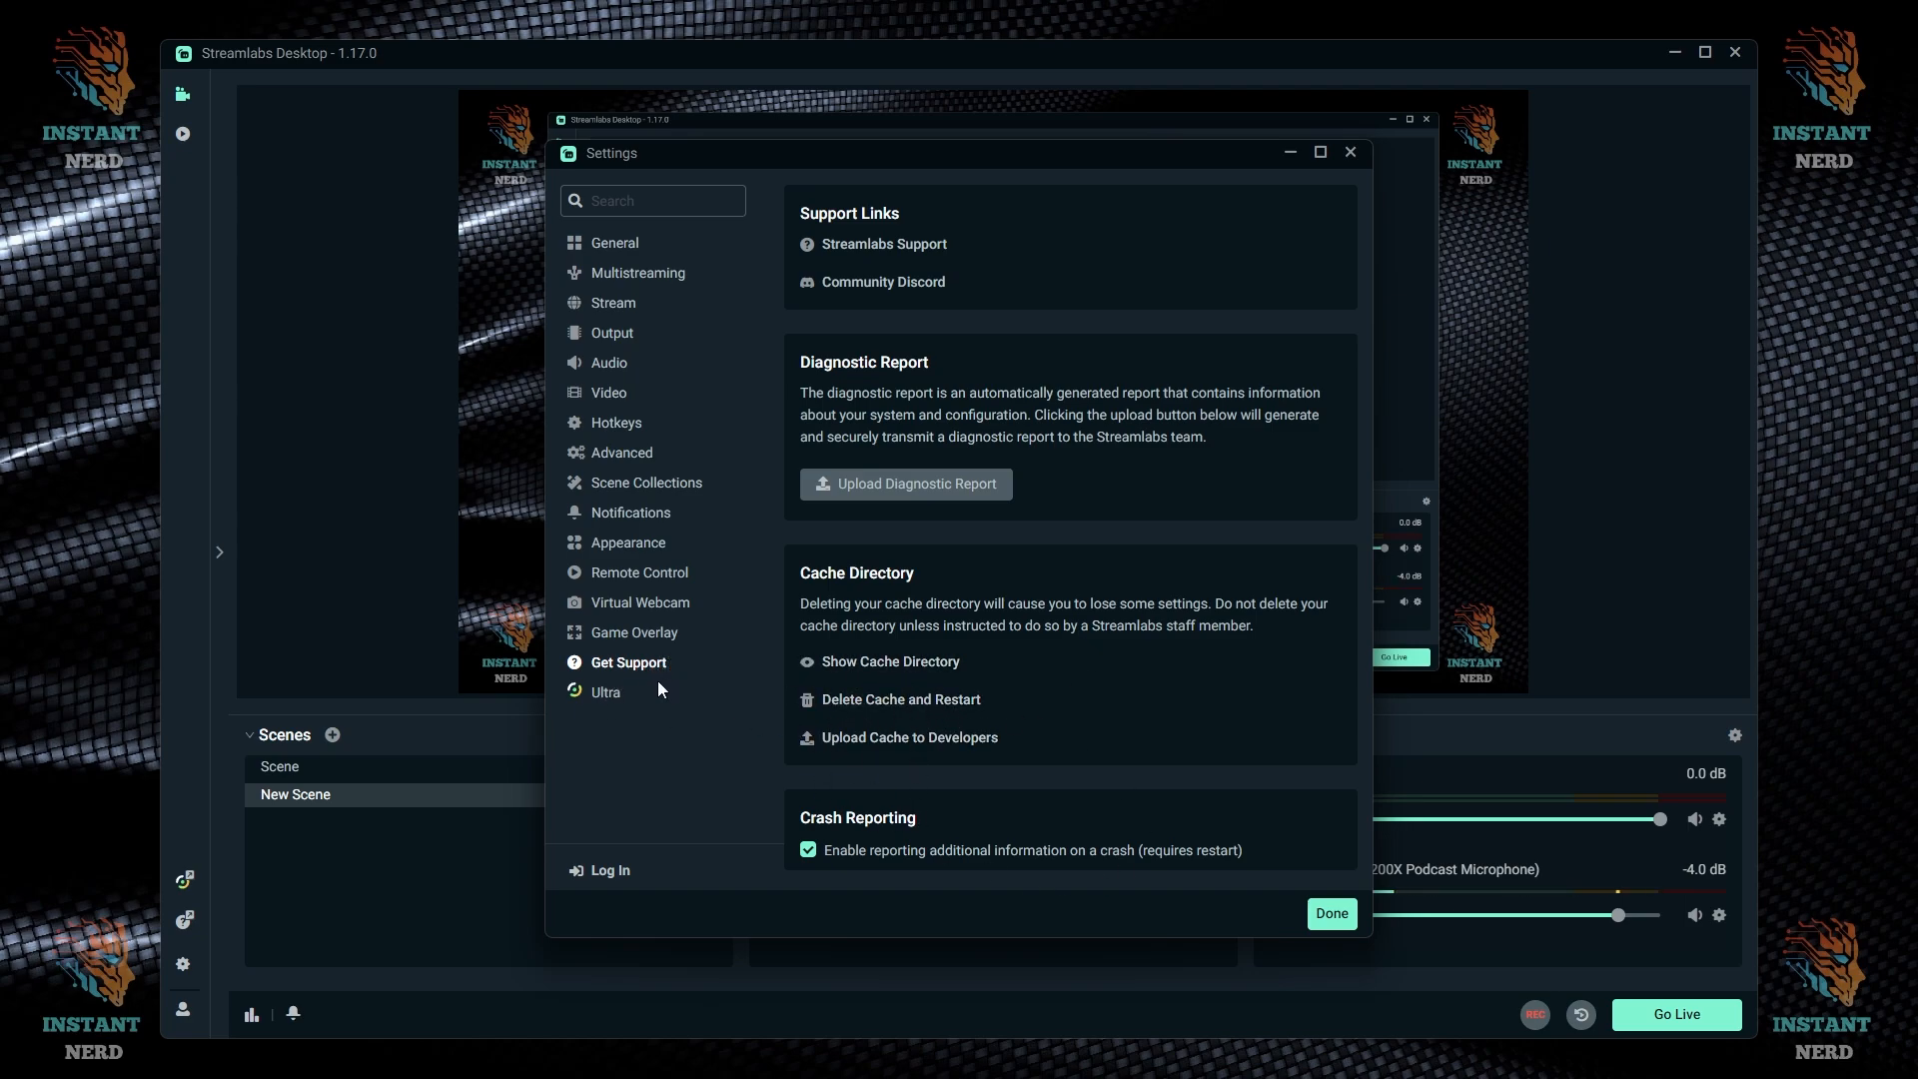
# - Review the Streamlabs Ultra apps and compare the Starter and Ultra plans' pricing and features
pyautogui.click(581, 693)
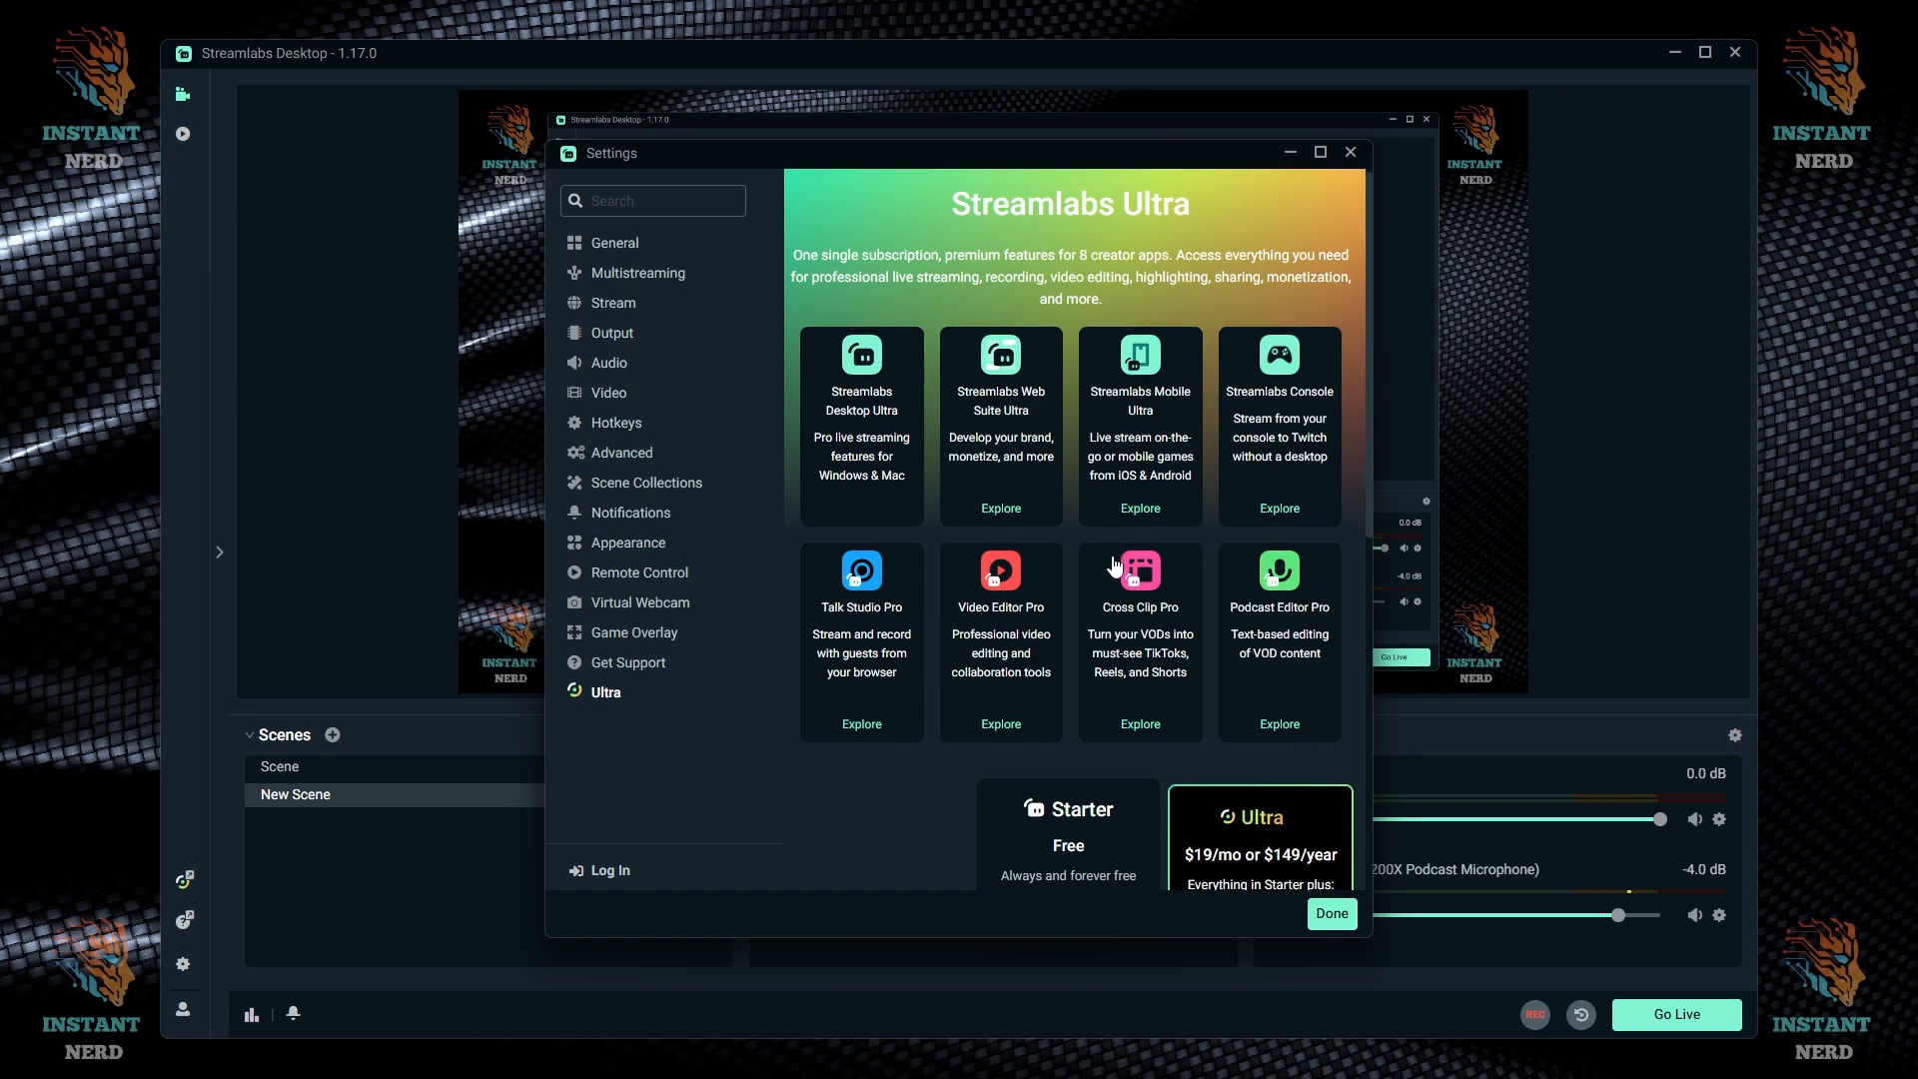
pyautogui.scroll(-10, 1126, 560)
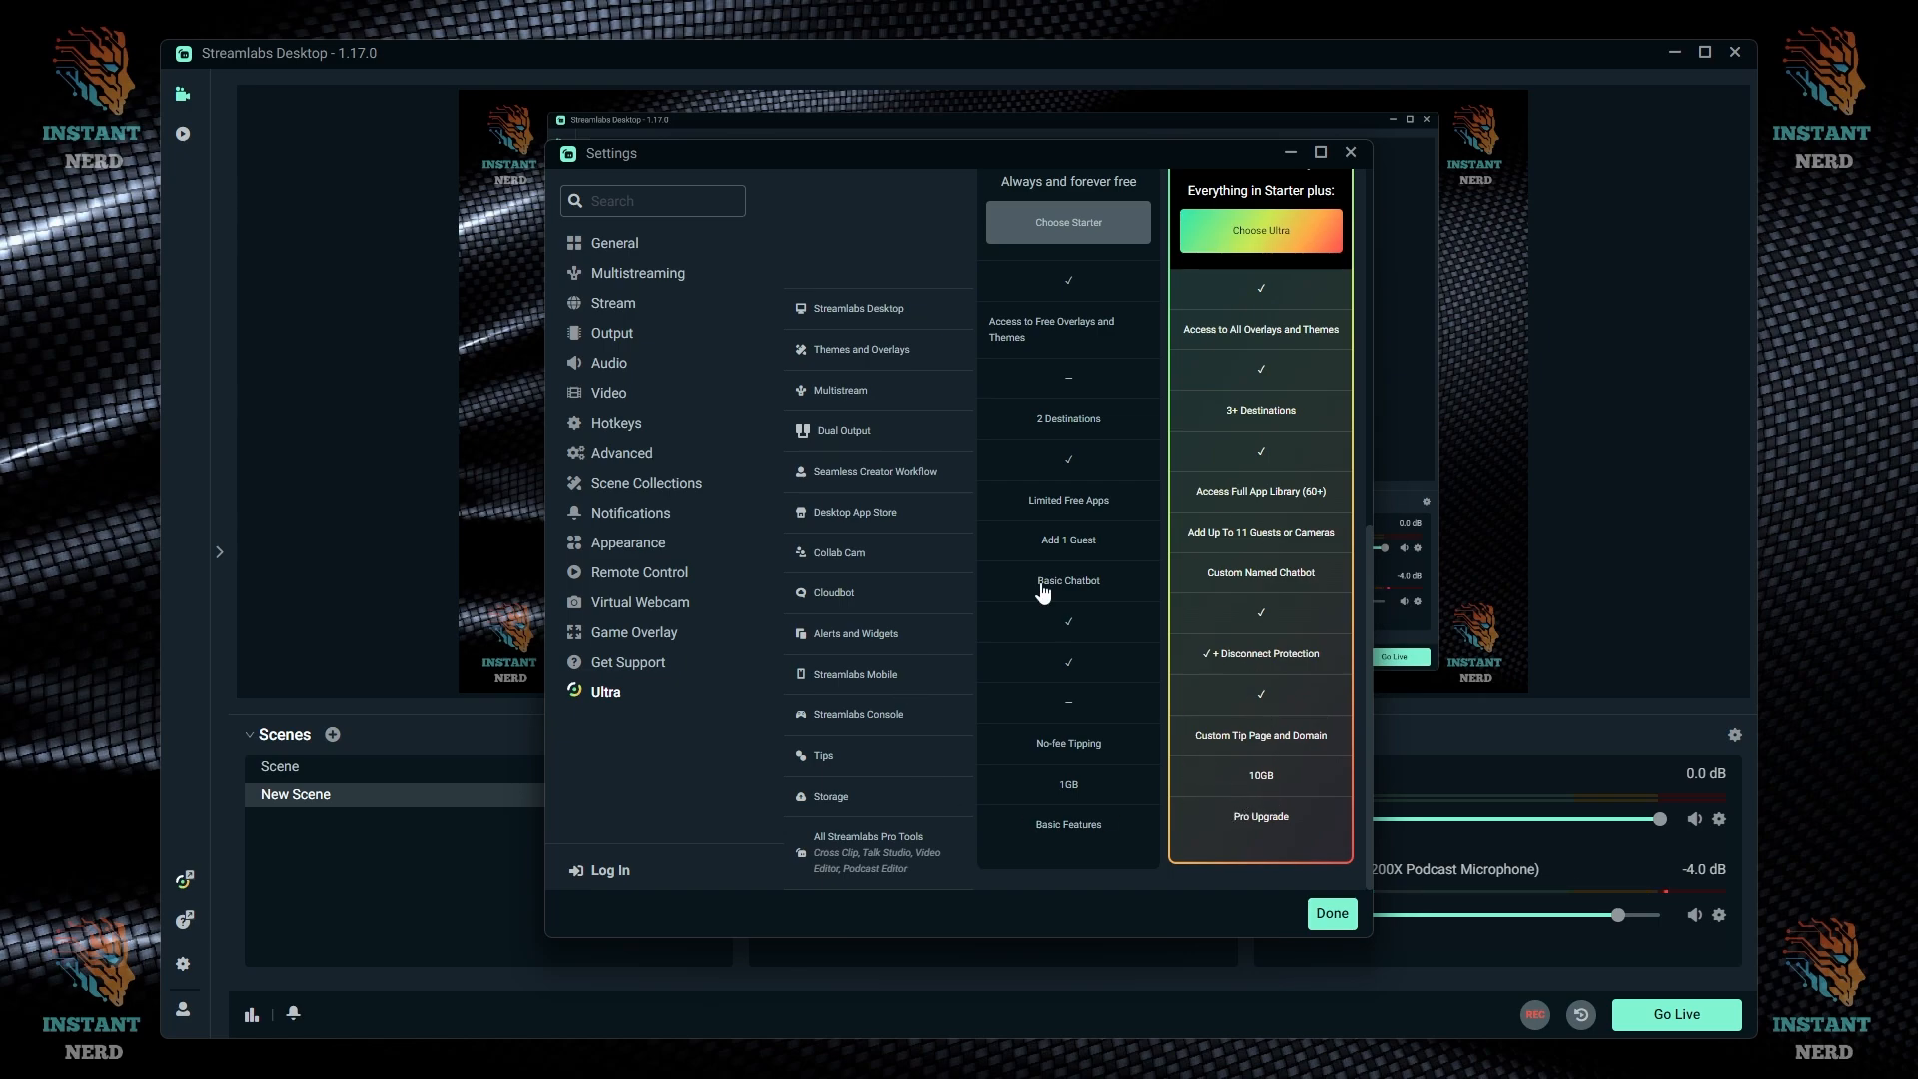
pyautogui.scroll(6, 1194, 579)
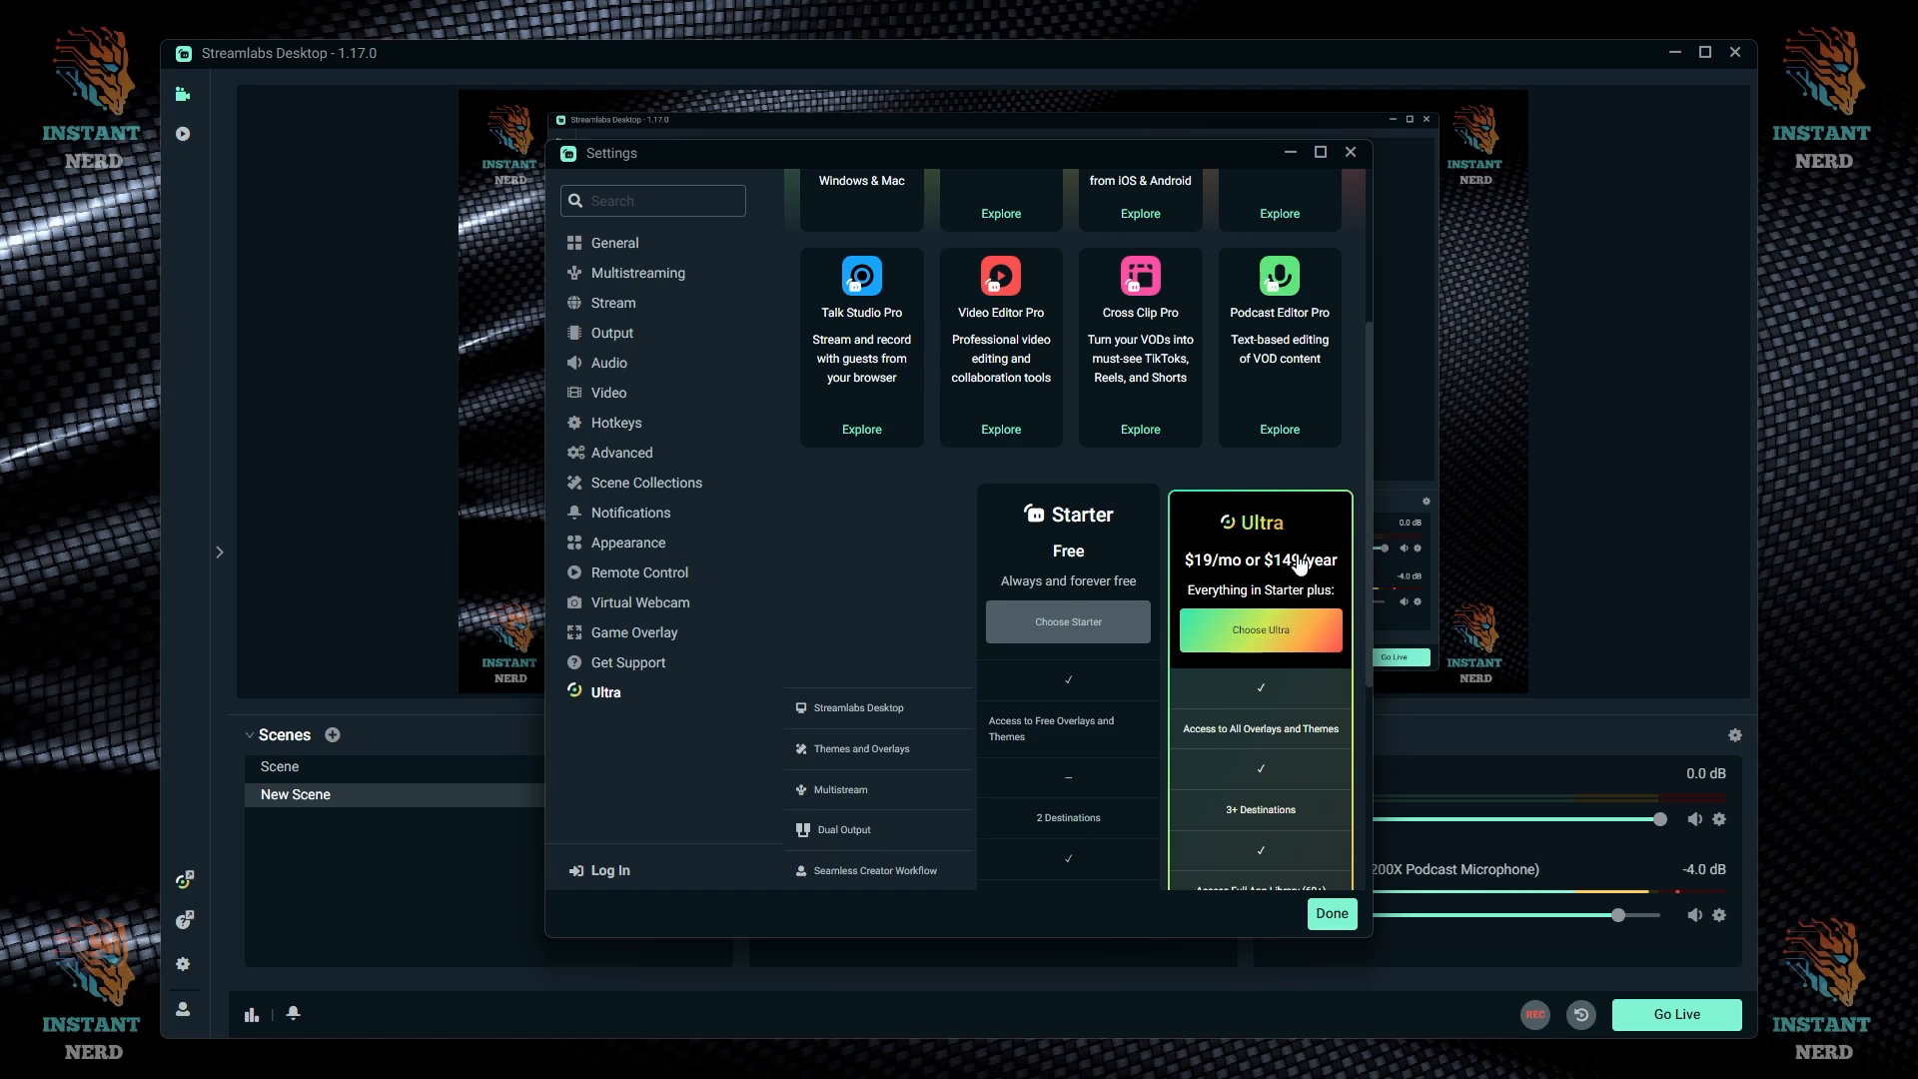
pyautogui.scroll(-6, 1069, 649)
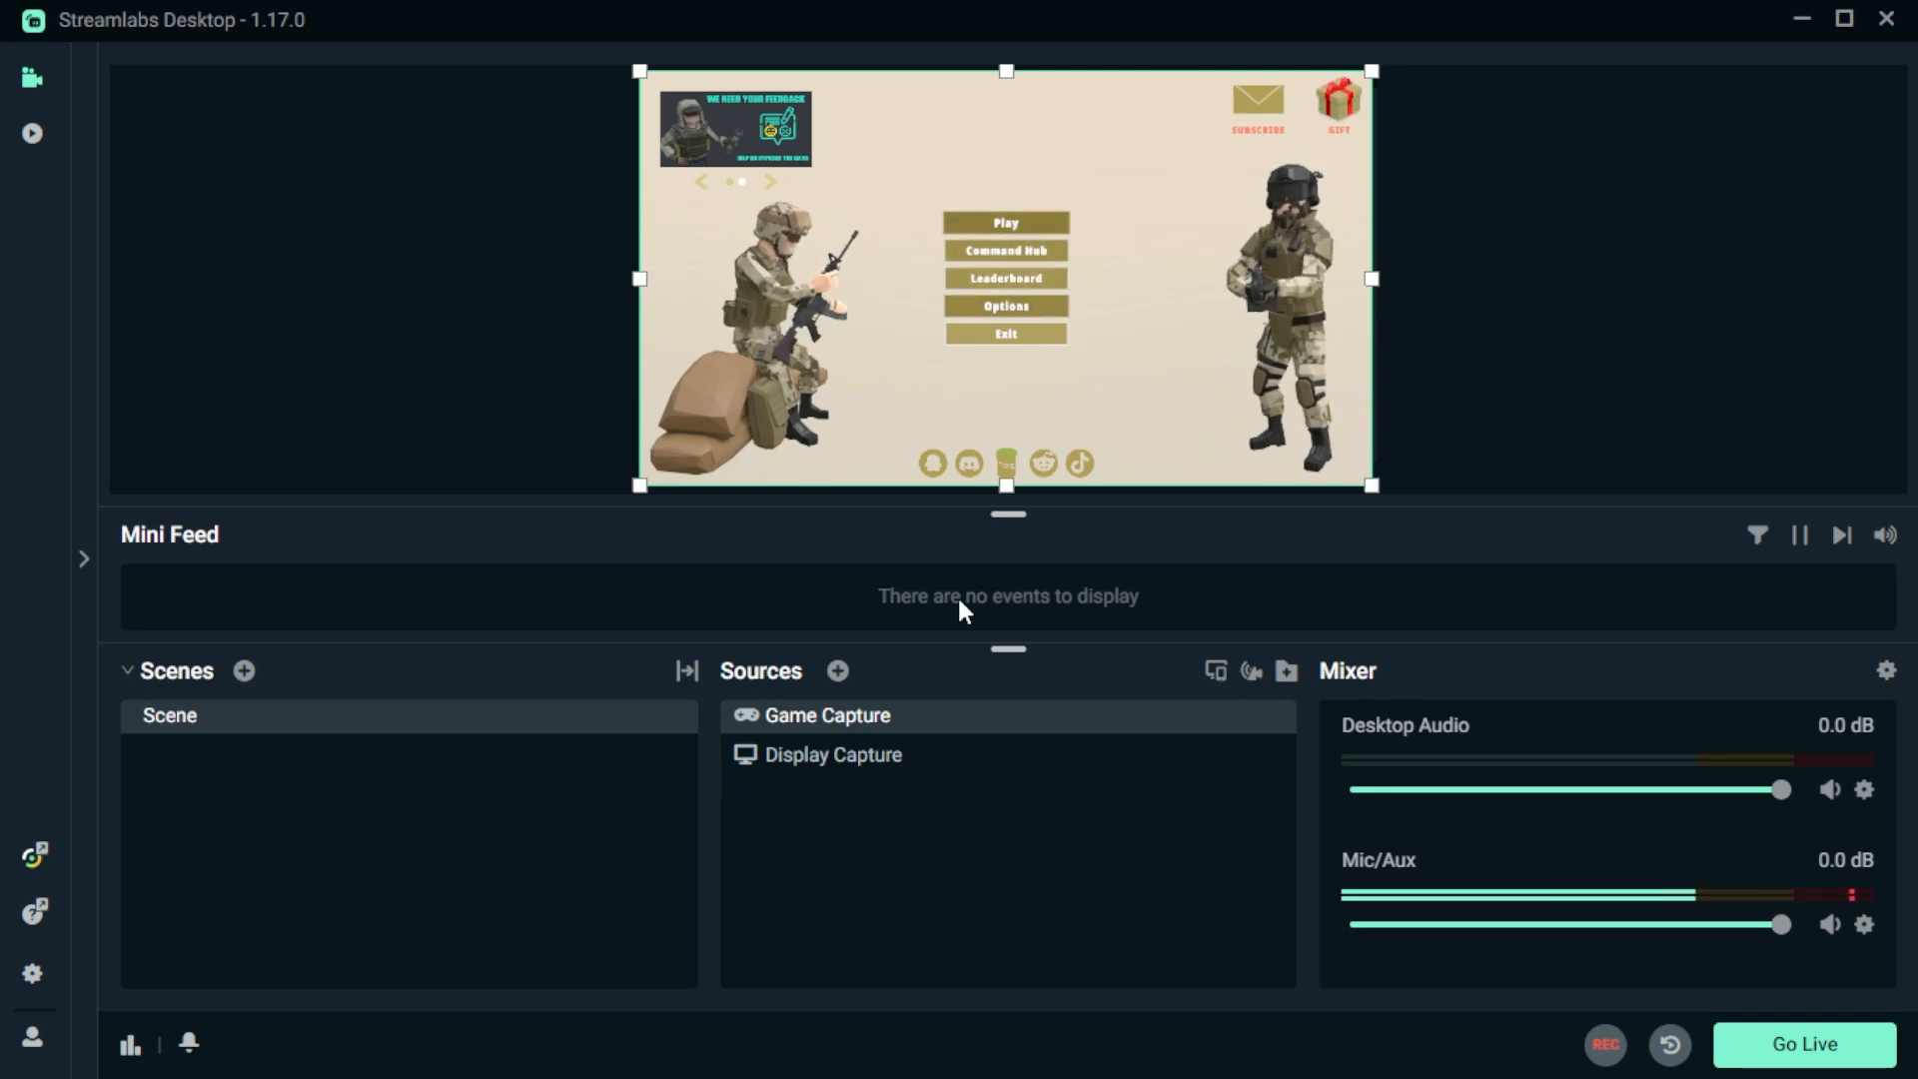
# - Log in with YouTube by choosing the Google account and channel in the browser and granting Streamlabs access
pyautogui.click(32, 1039)
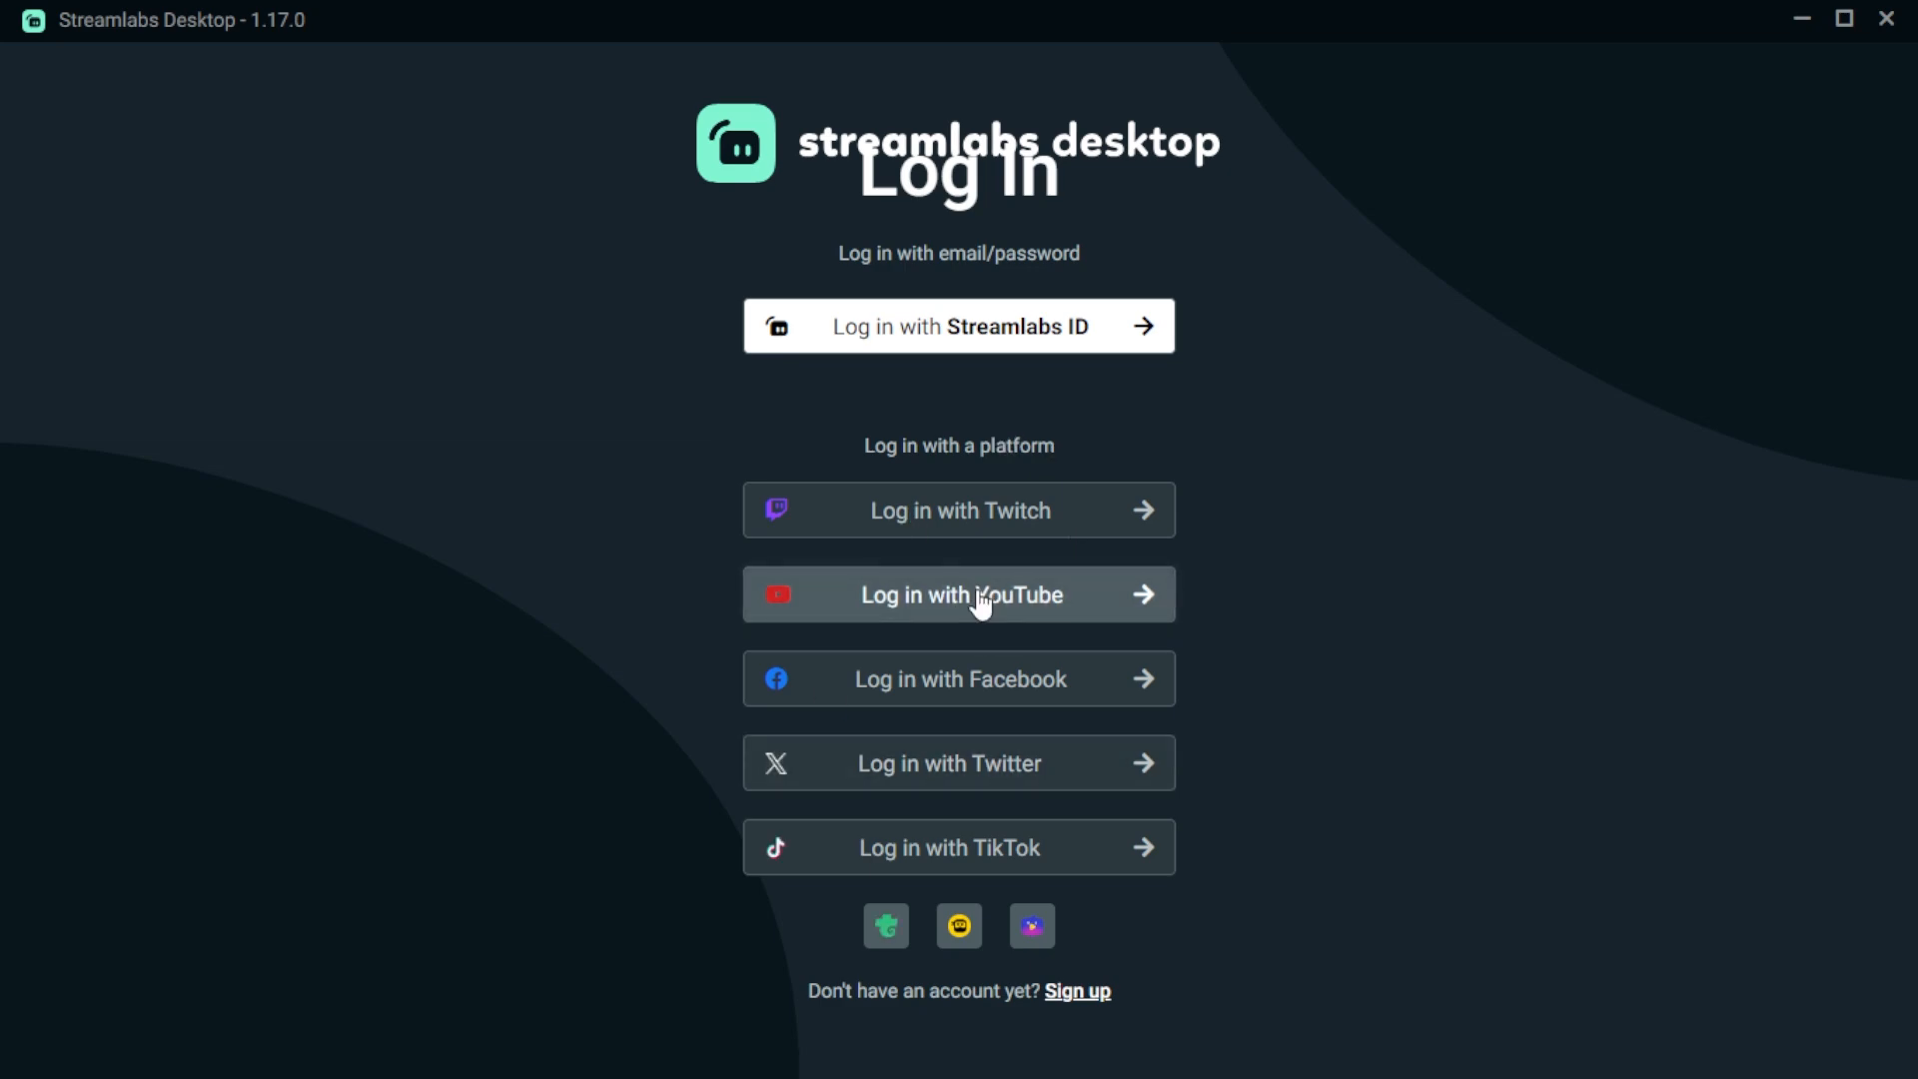
pyautogui.click(980, 599)
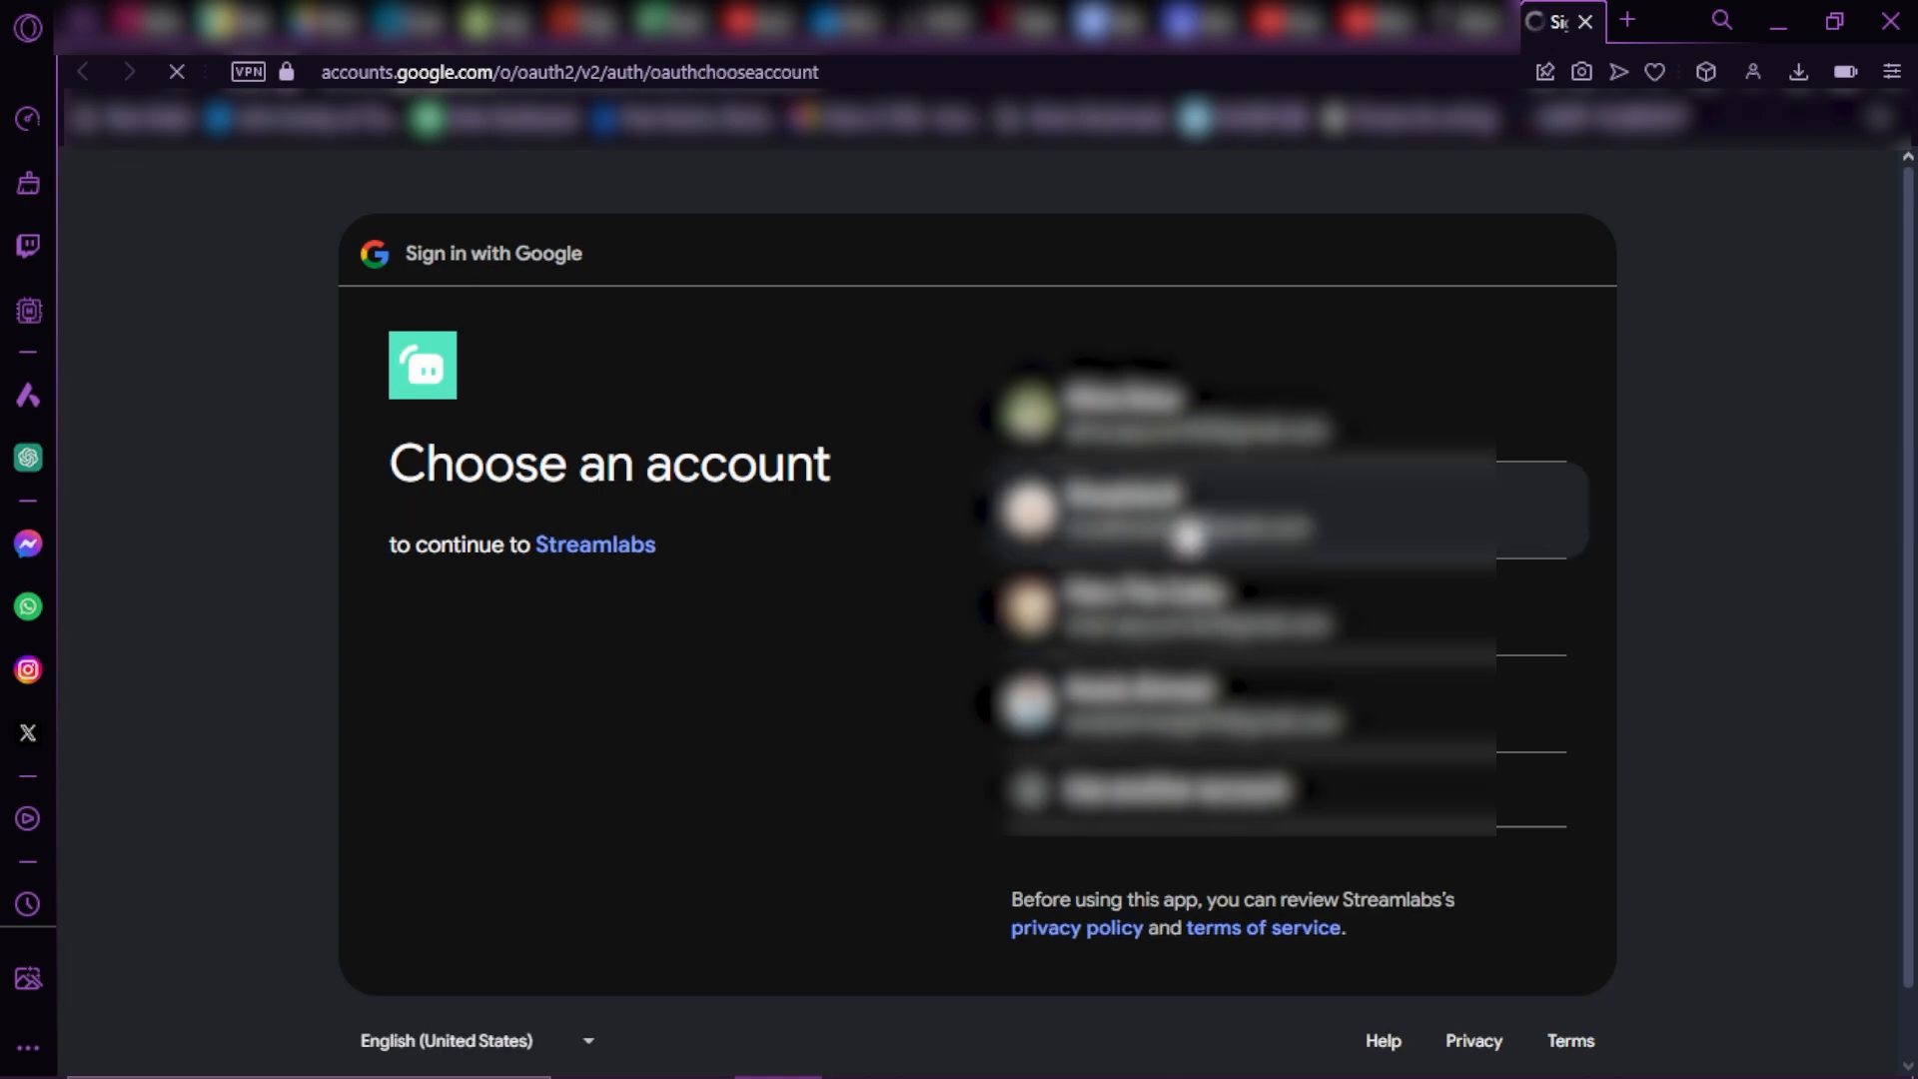
pyautogui.click(1187, 539)
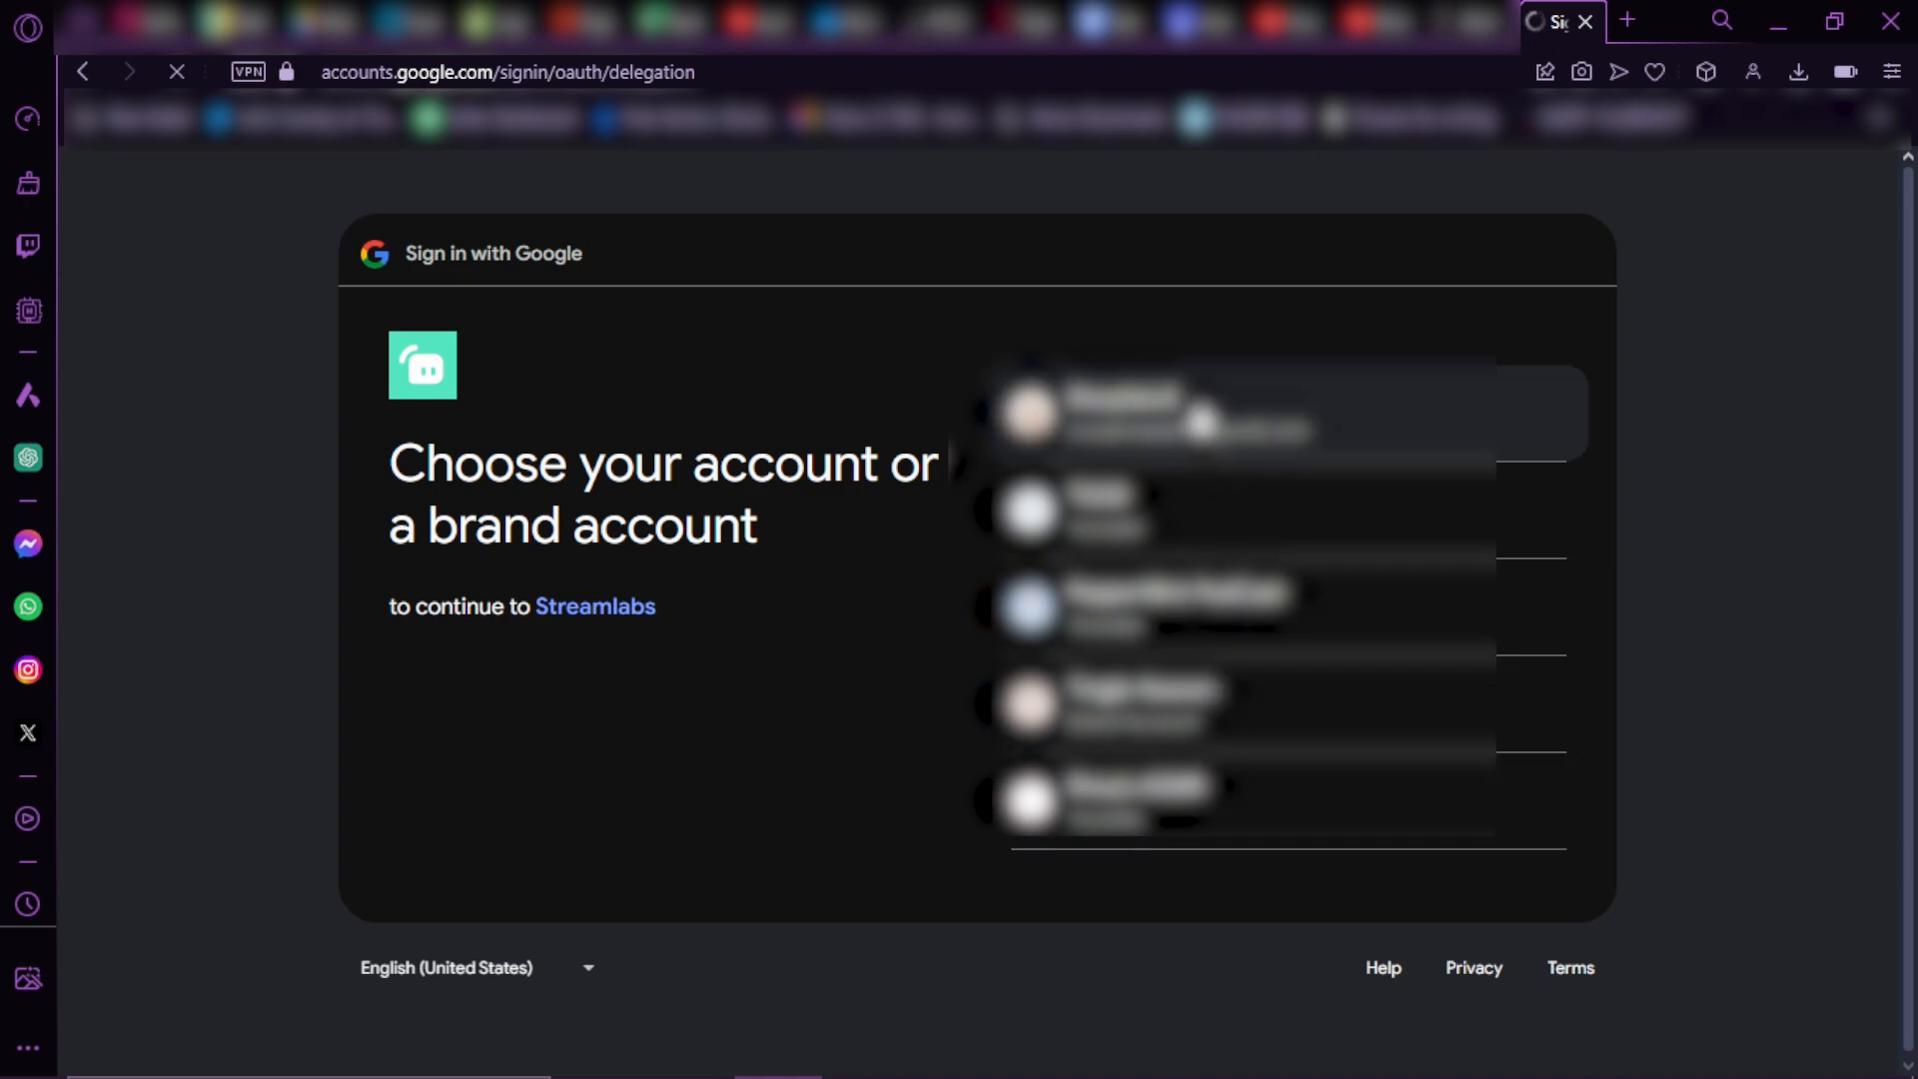
pyautogui.click(1186, 419)
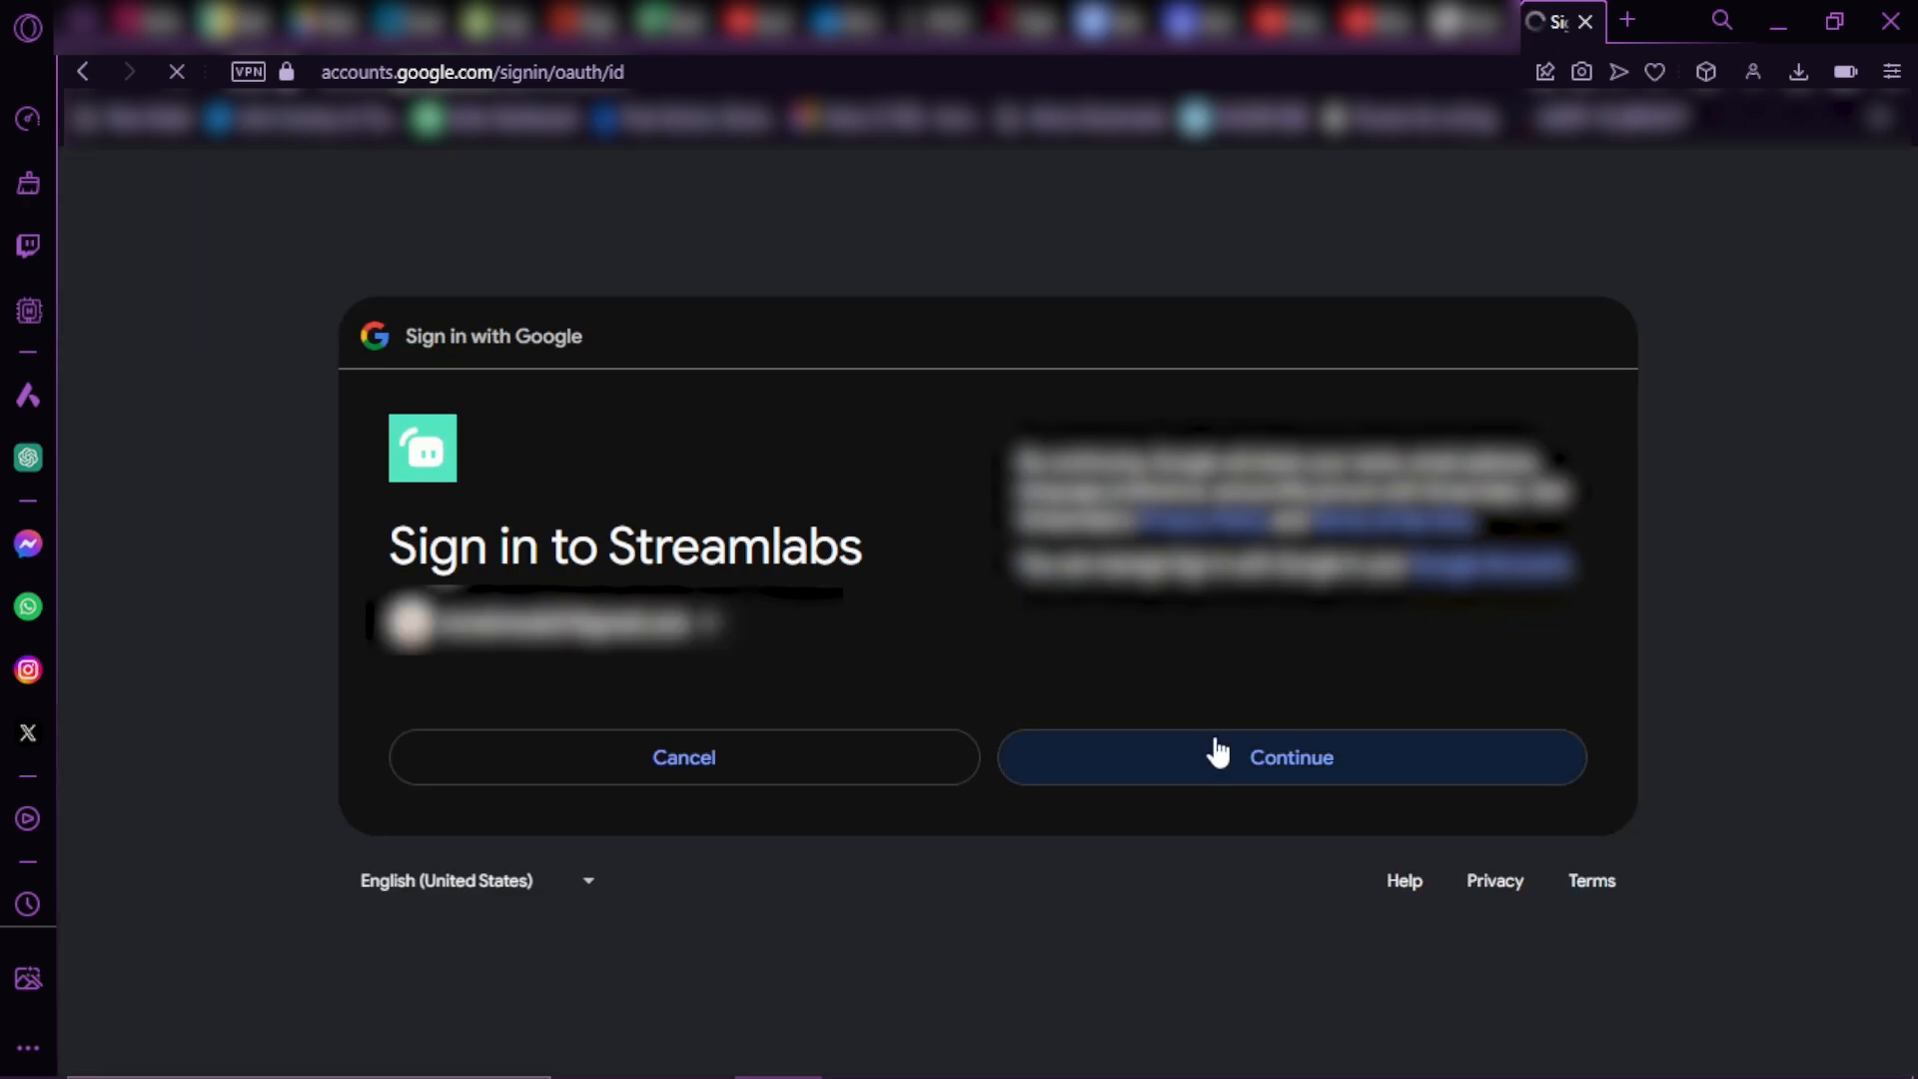
pyautogui.click(1214, 751)
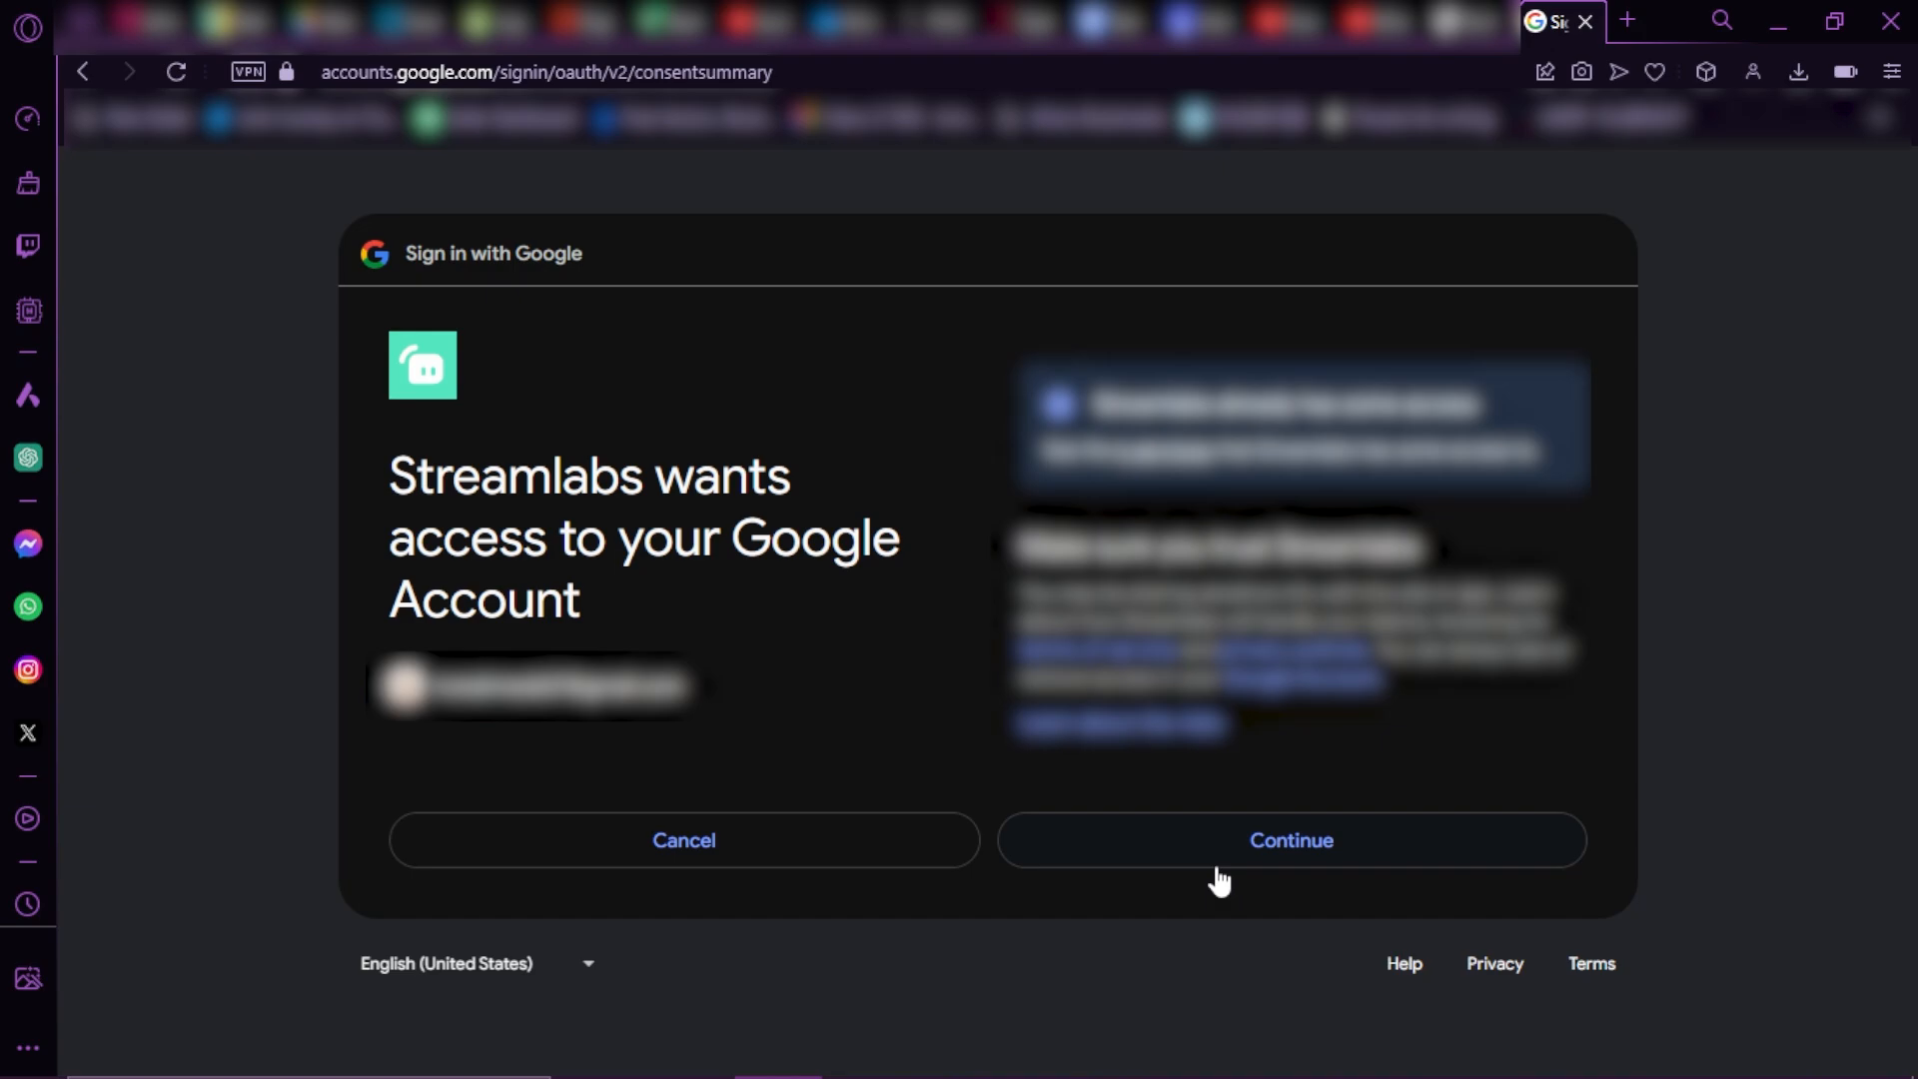
pyautogui.click(1214, 863)
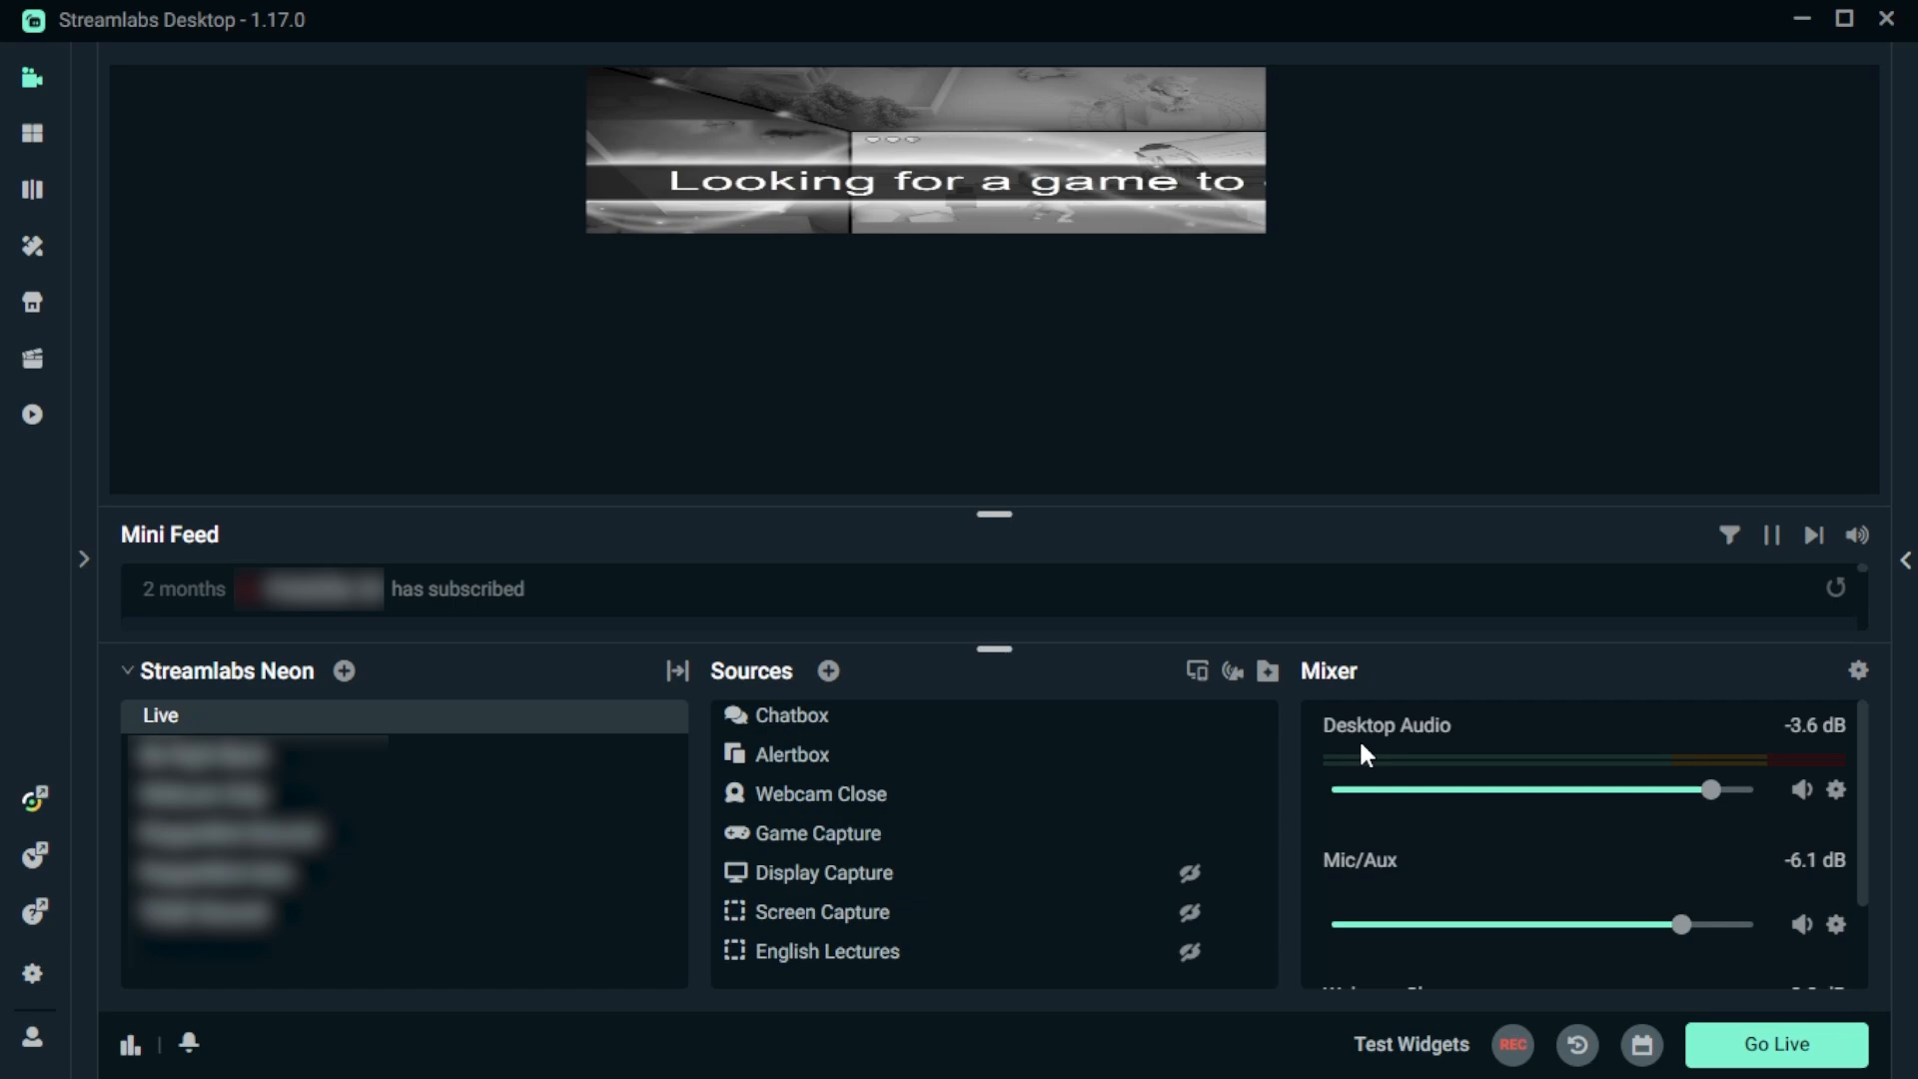
# - Set the Live scene's Game Capture source to the Capture specific window mode
pyautogui.rightClick(820, 833)
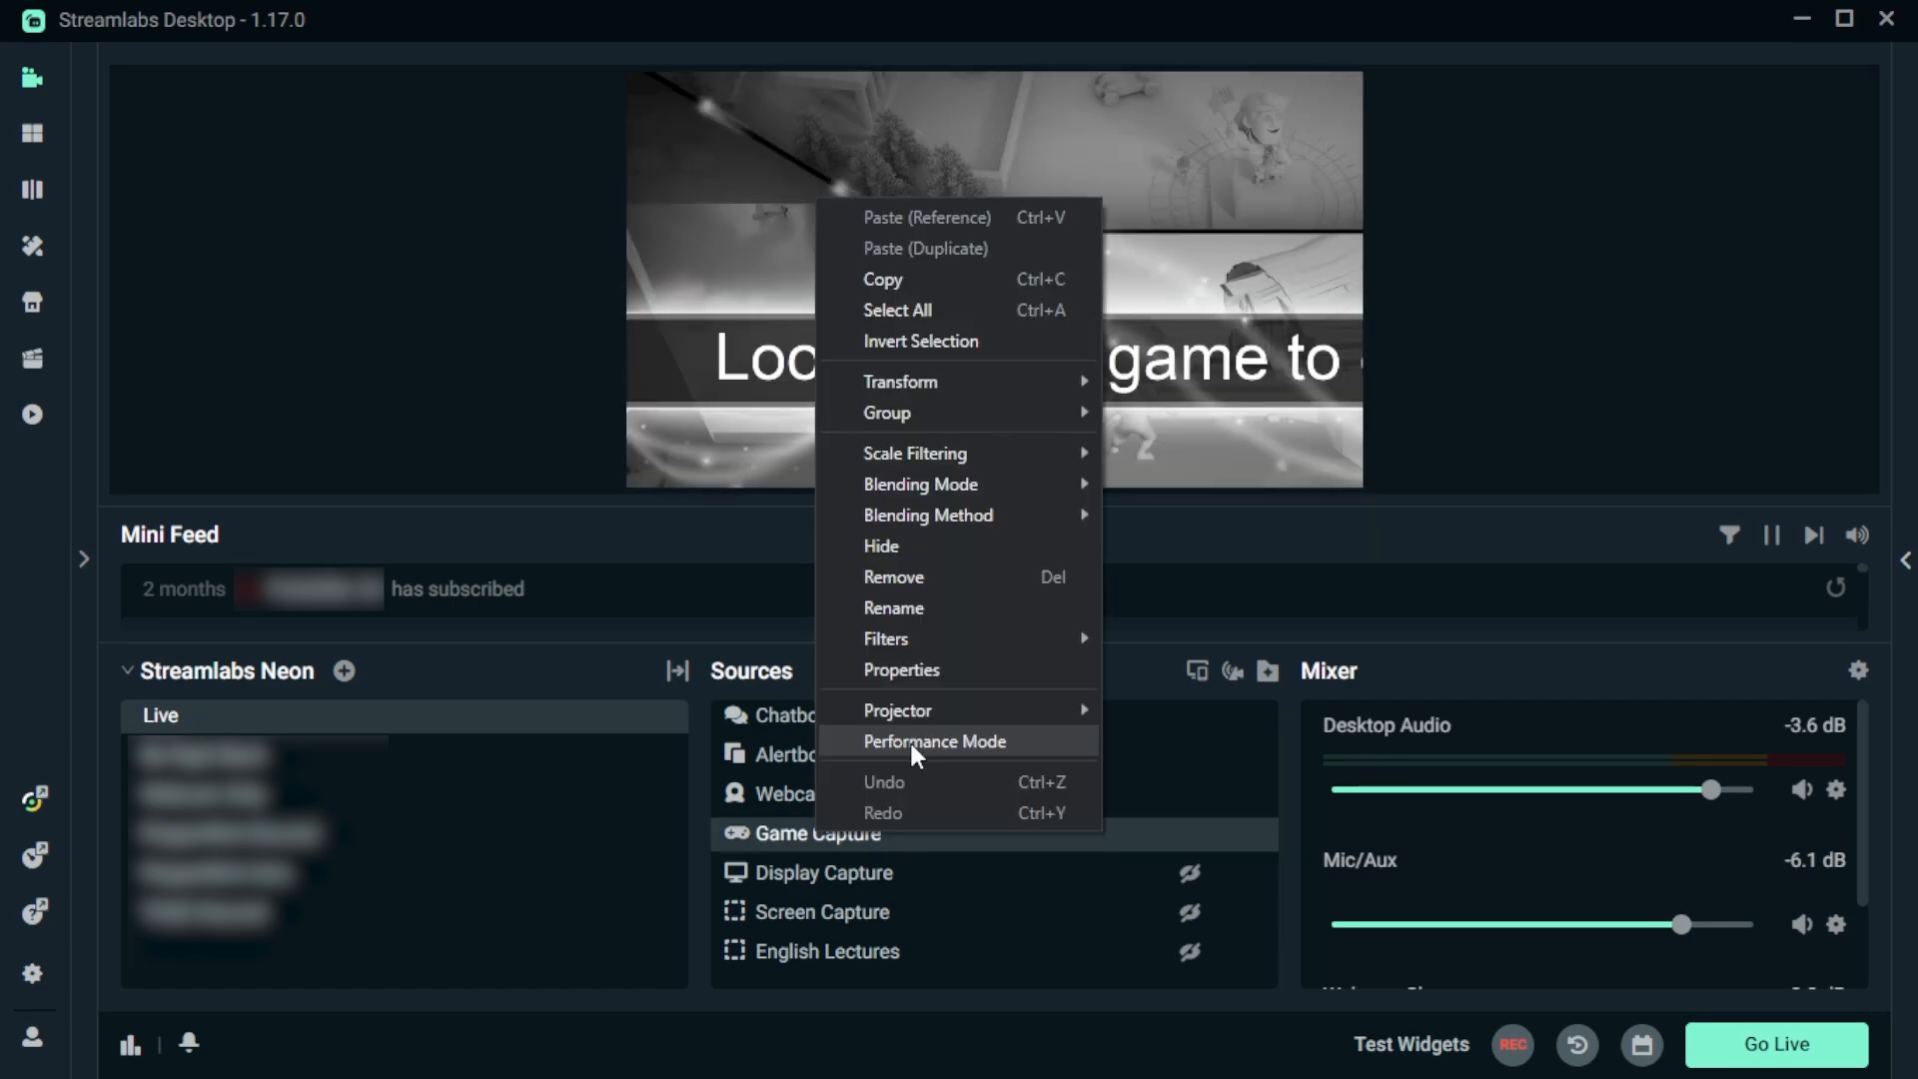
pyautogui.click(901, 670)
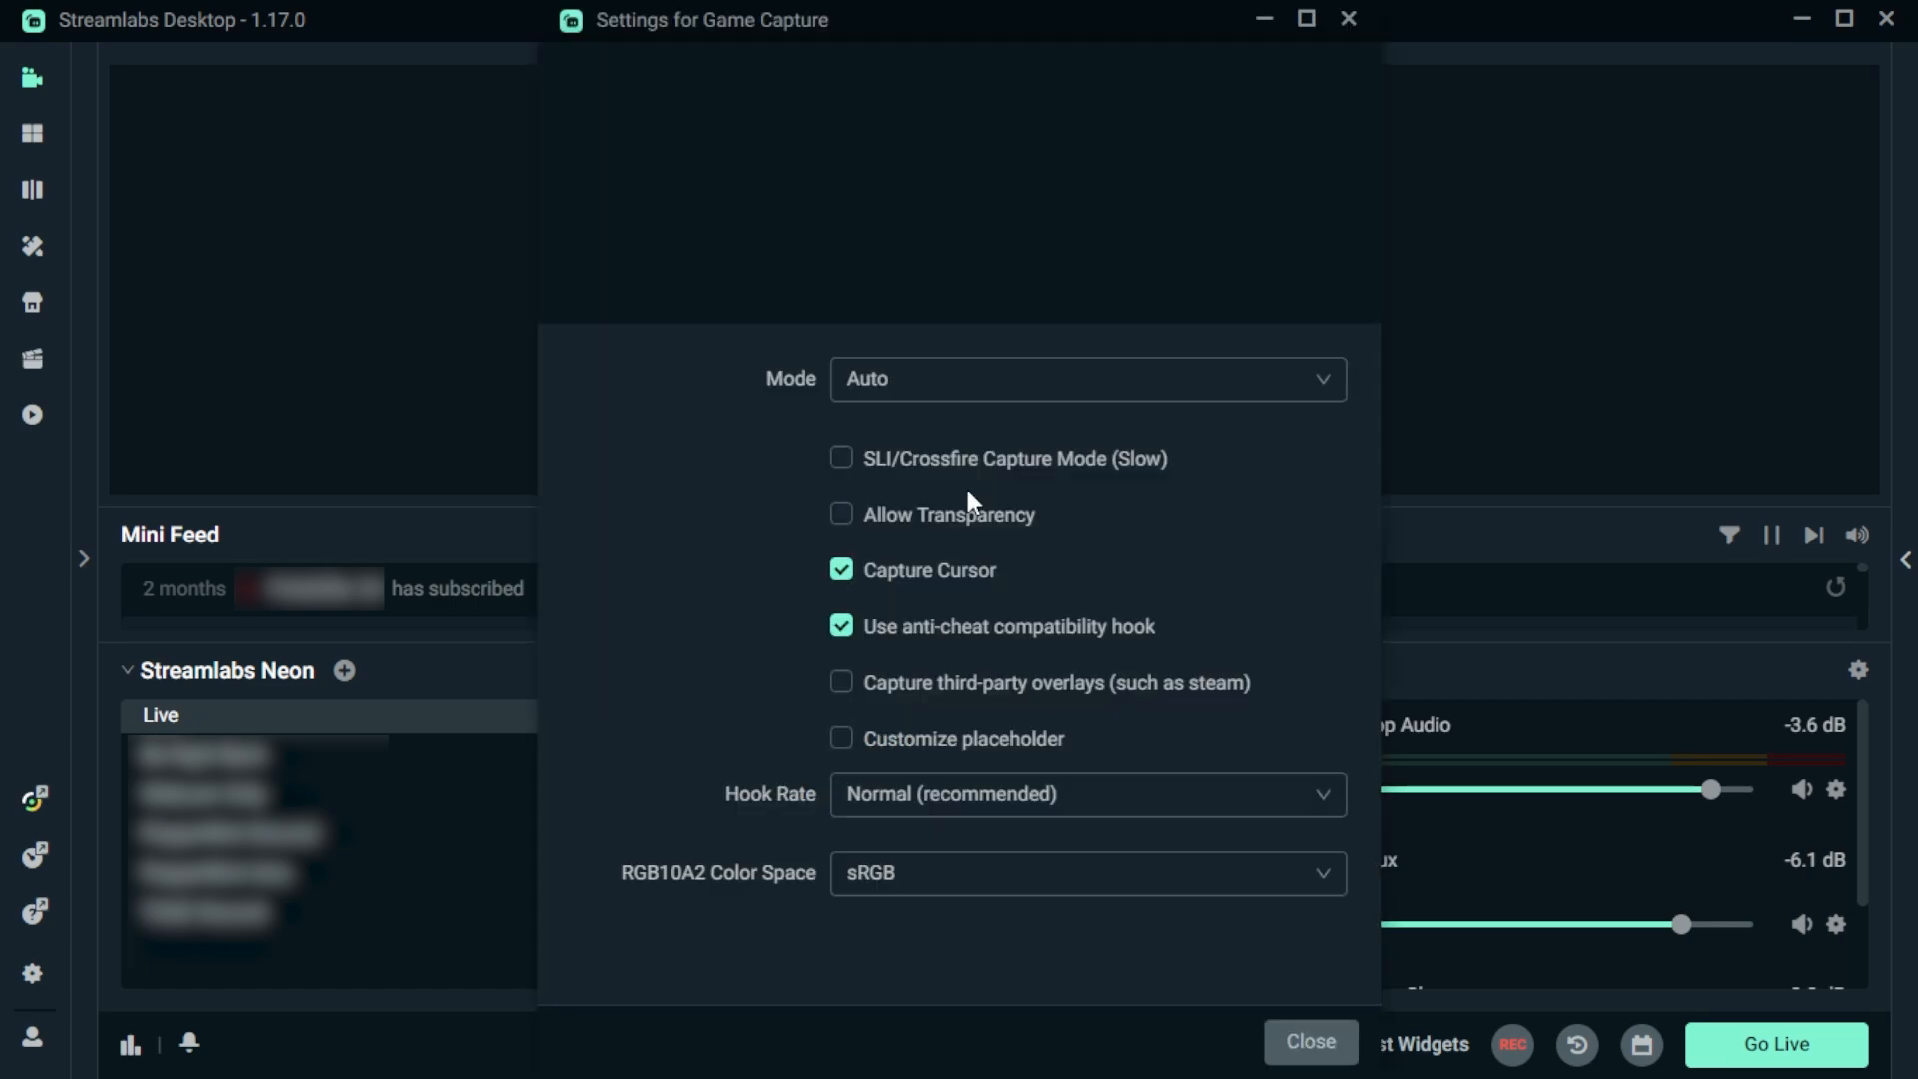
pyautogui.click(989, 400)
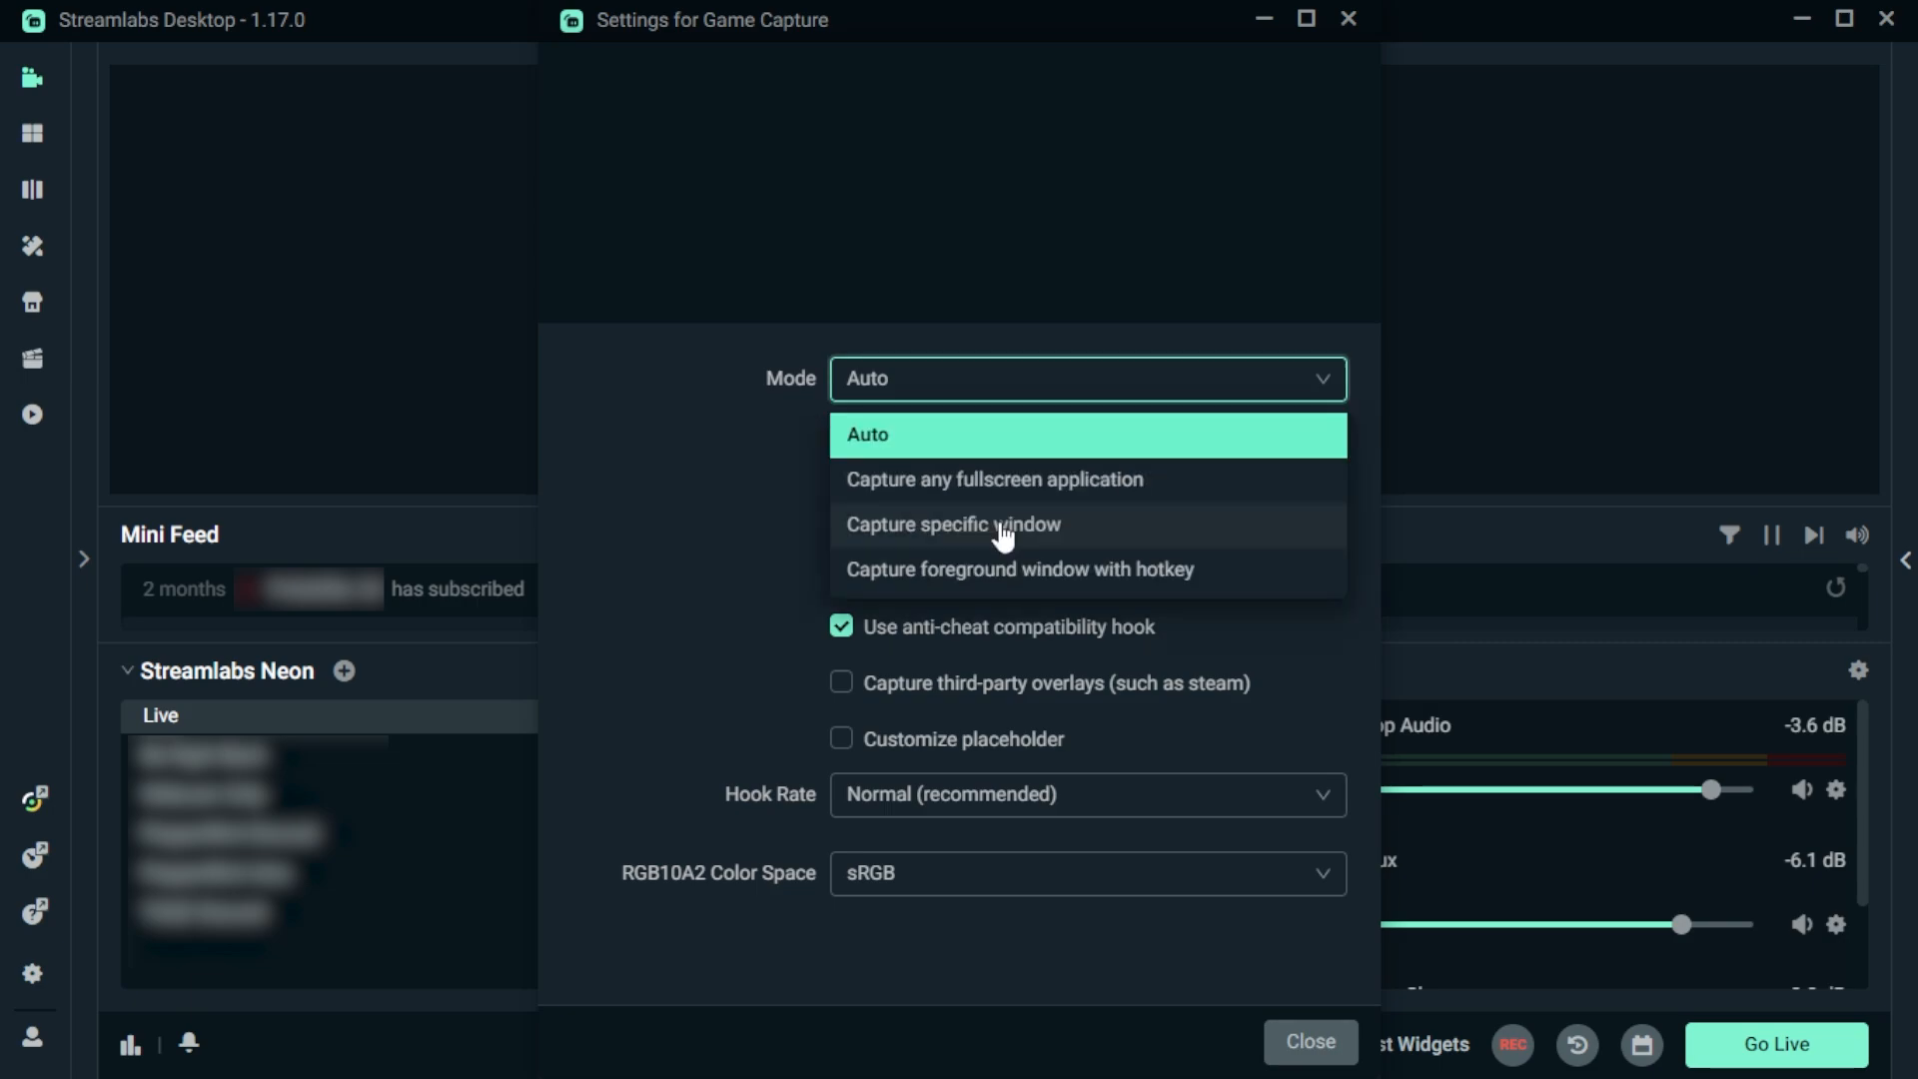
pyautogui.click(1003, 530)
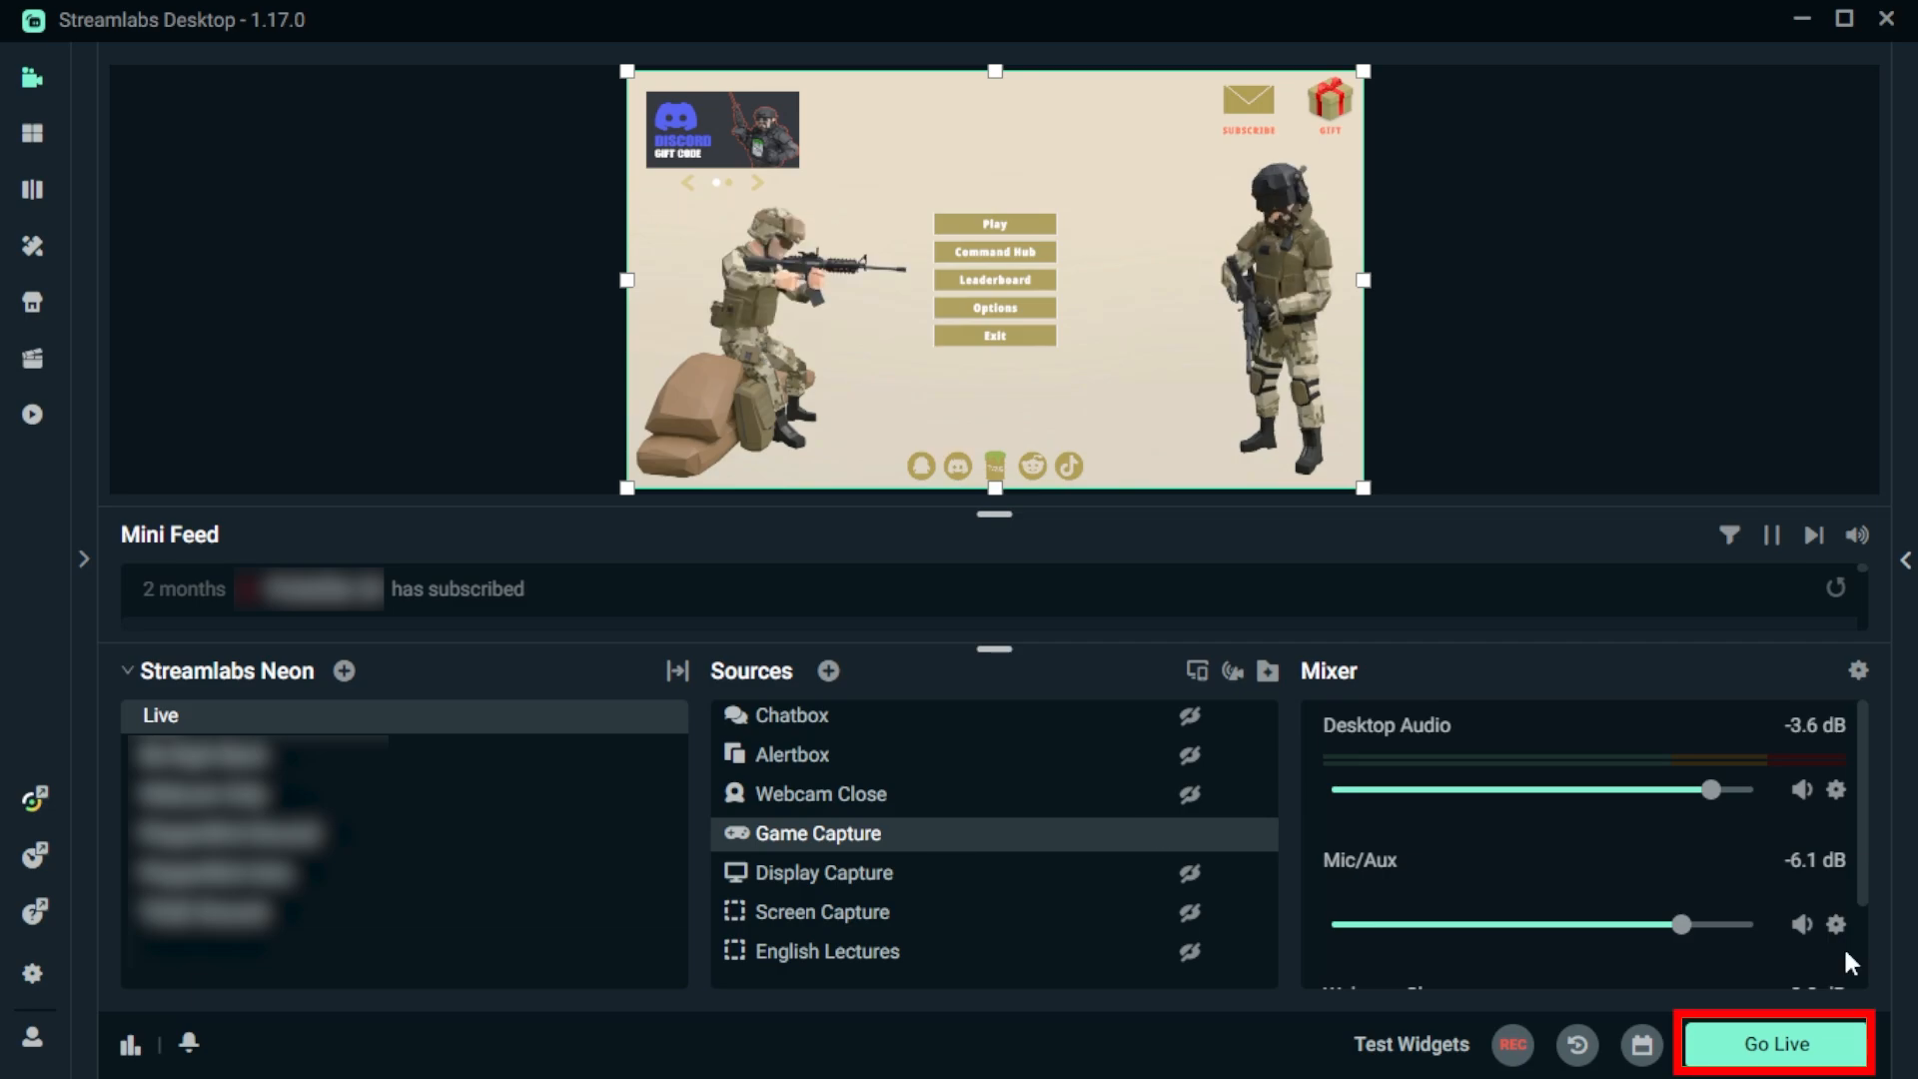
# - Start the Go Live setup for YouTube with the title "Test Stream" and the privacy set to Private
pyautogui.click(1776, 1043)
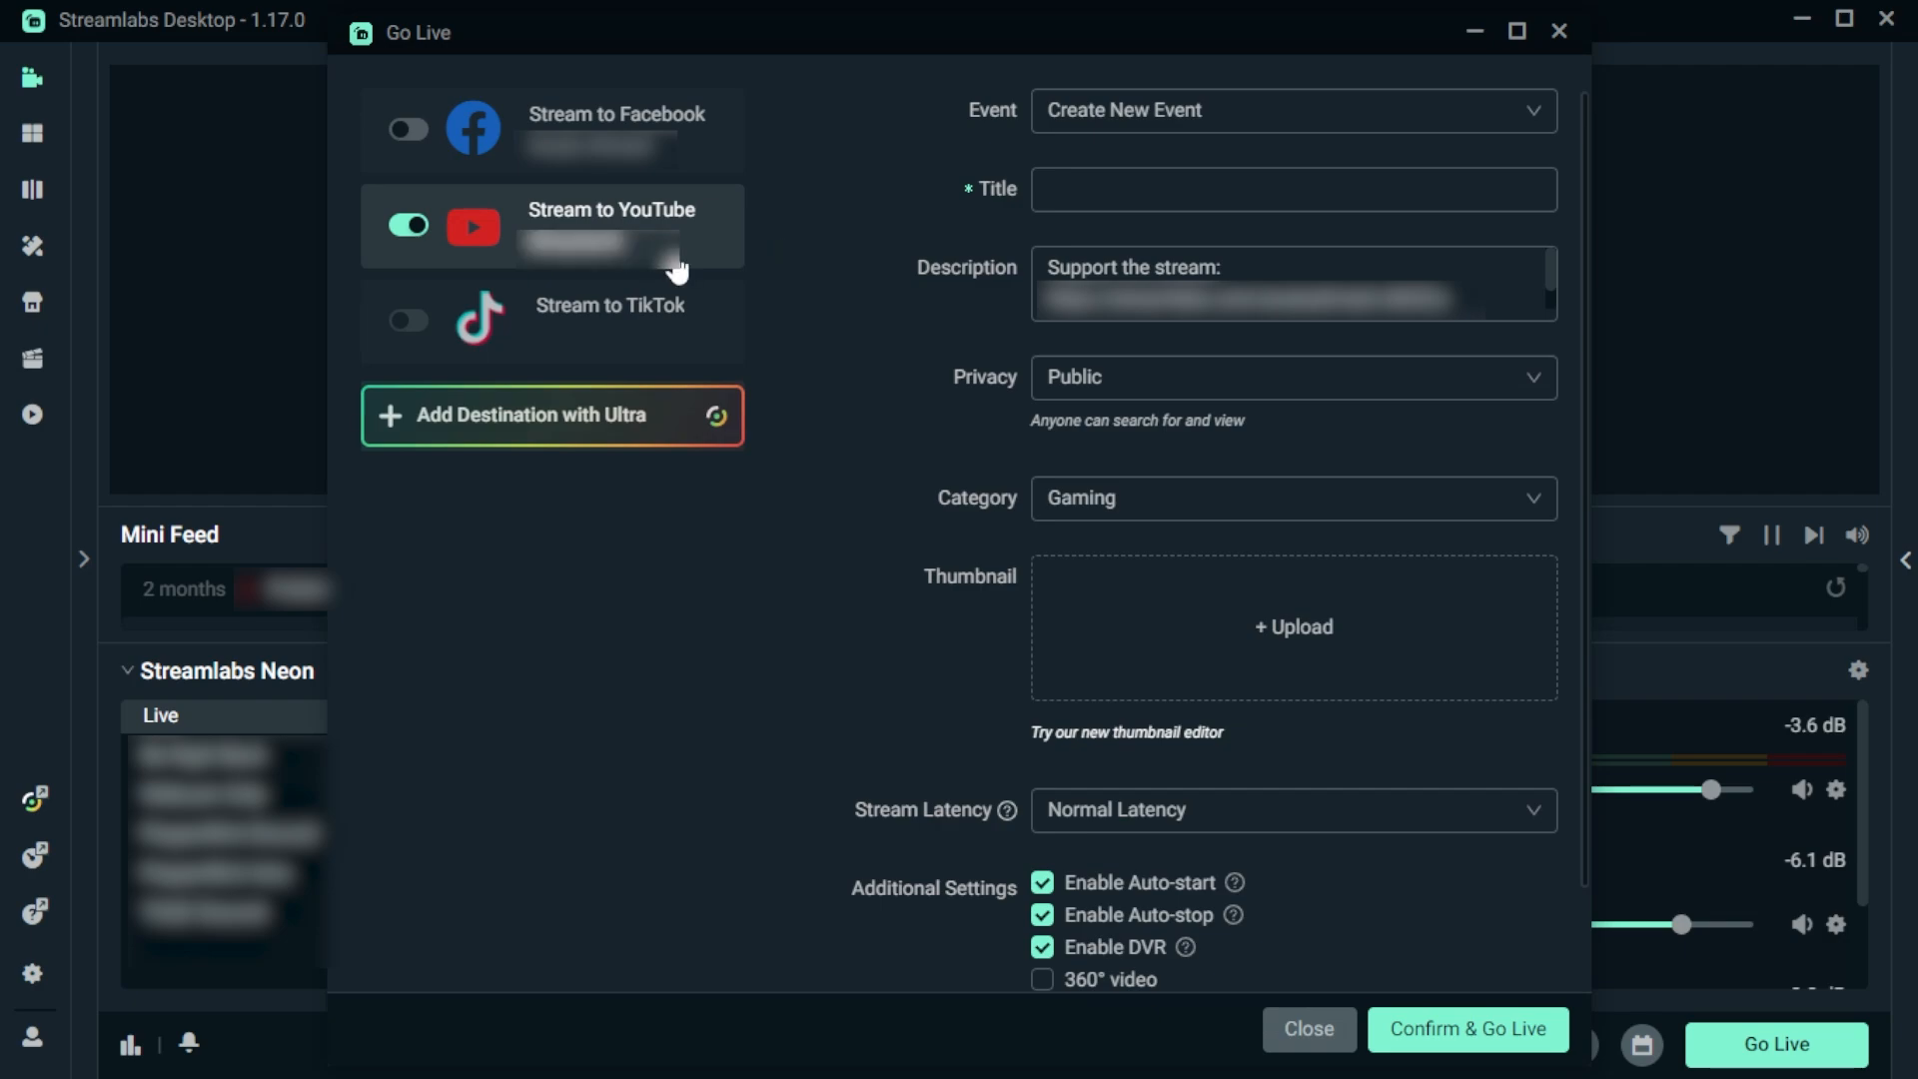
pyautogui.write('Test Stream')
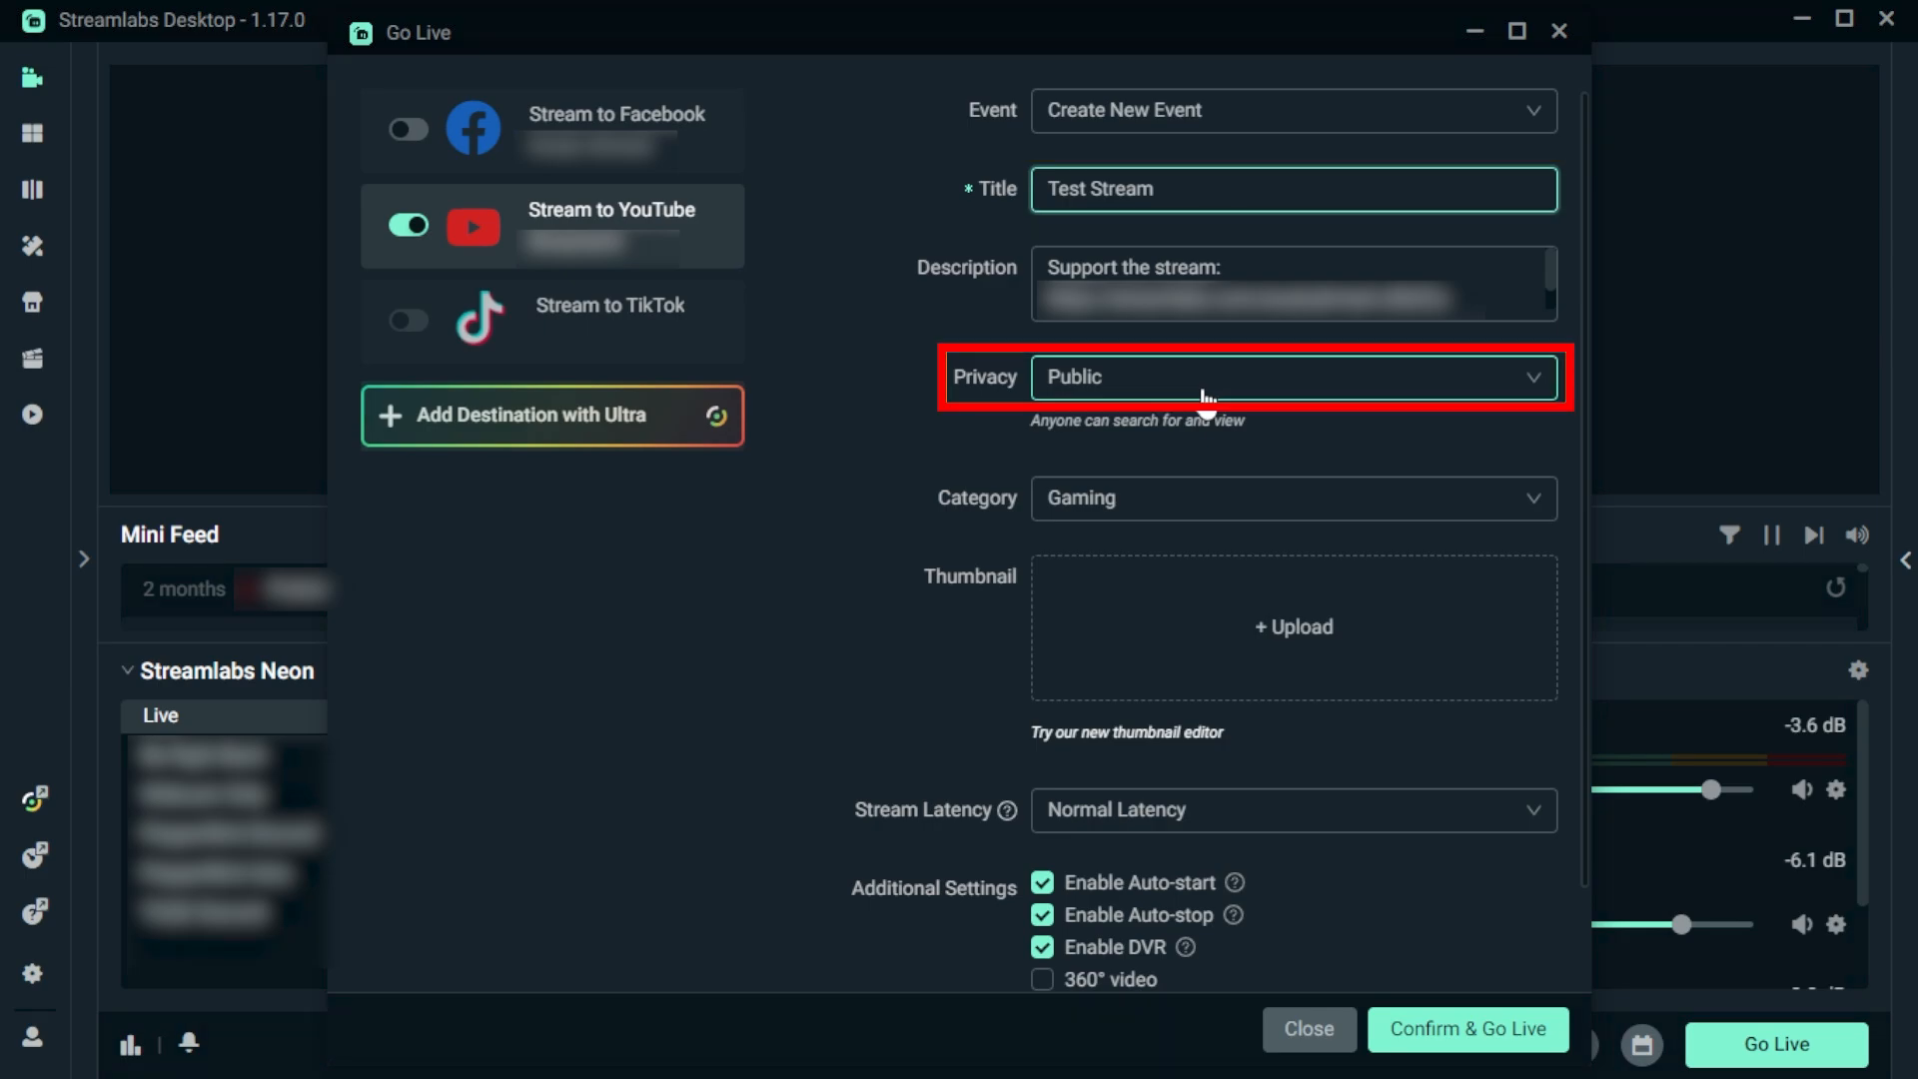
pyautogui.click(1206, 389)
pyautogui.click(1140, 420)
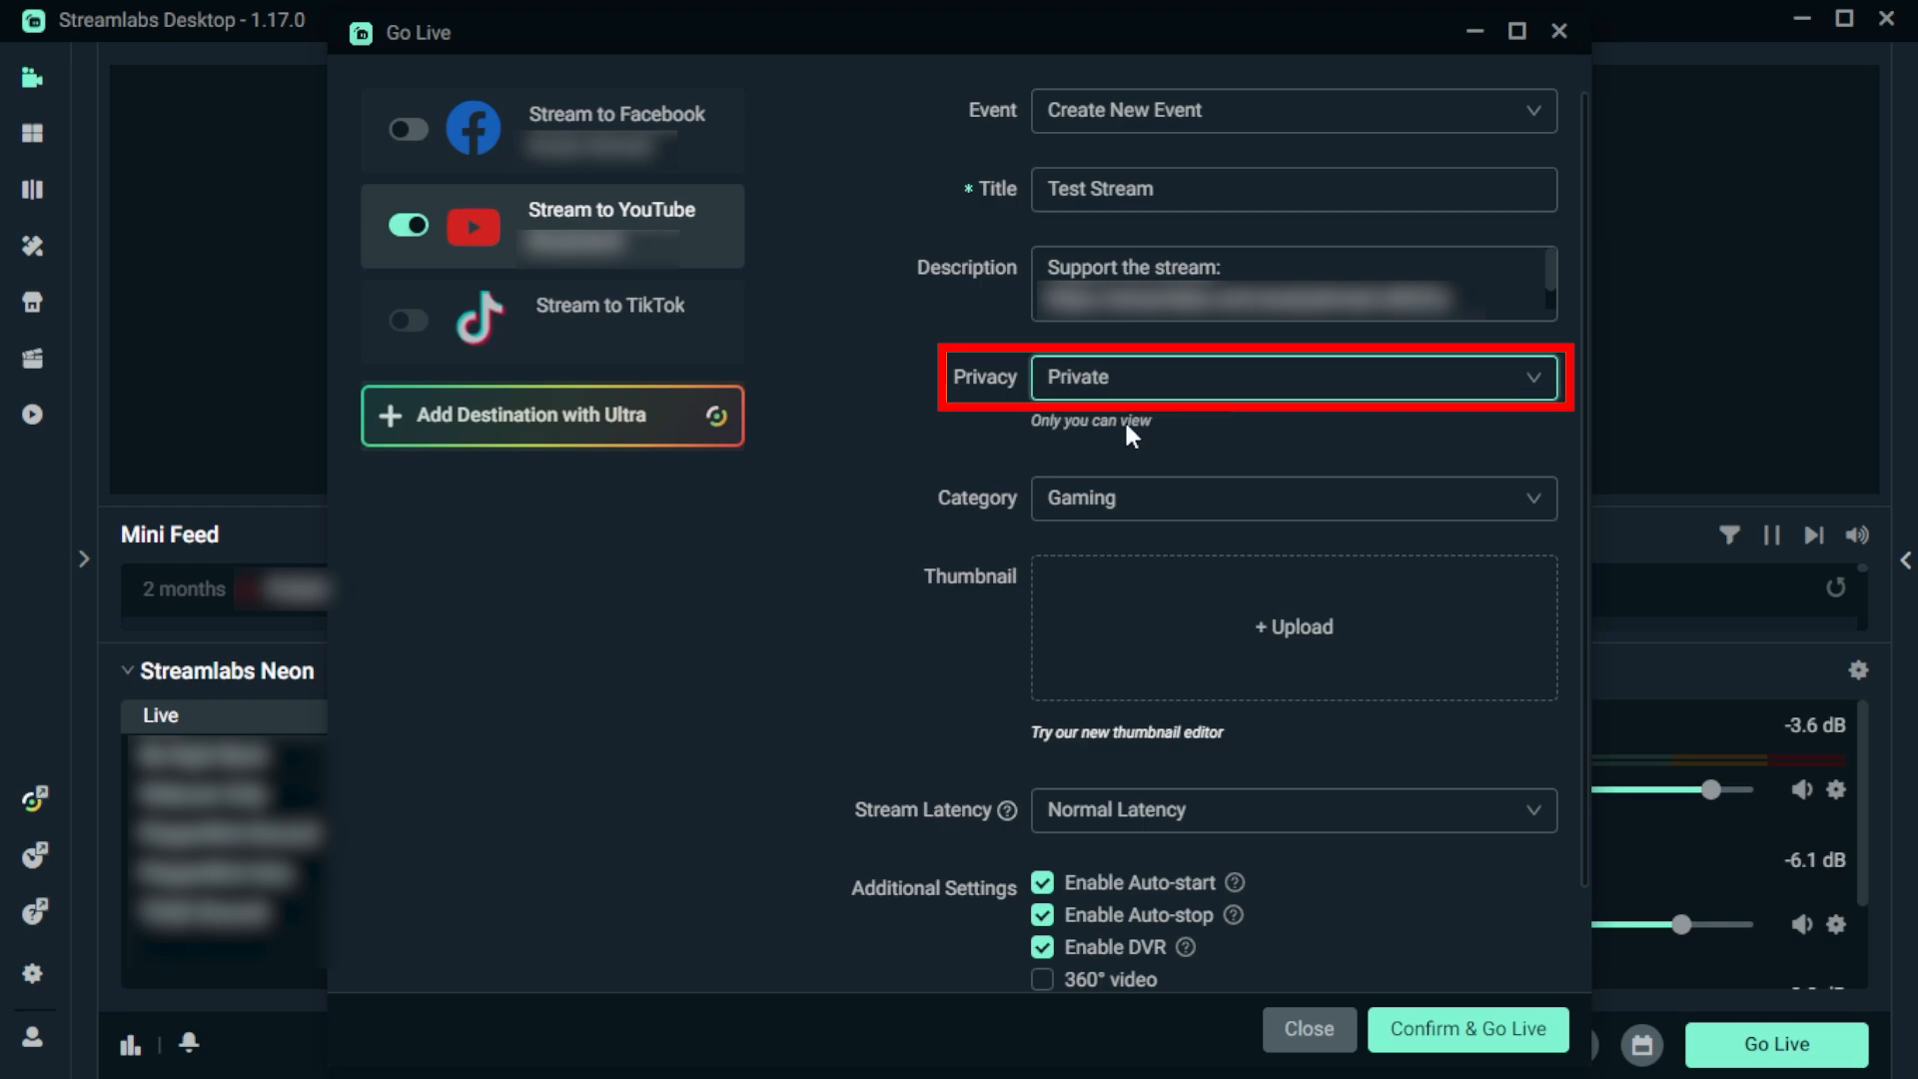